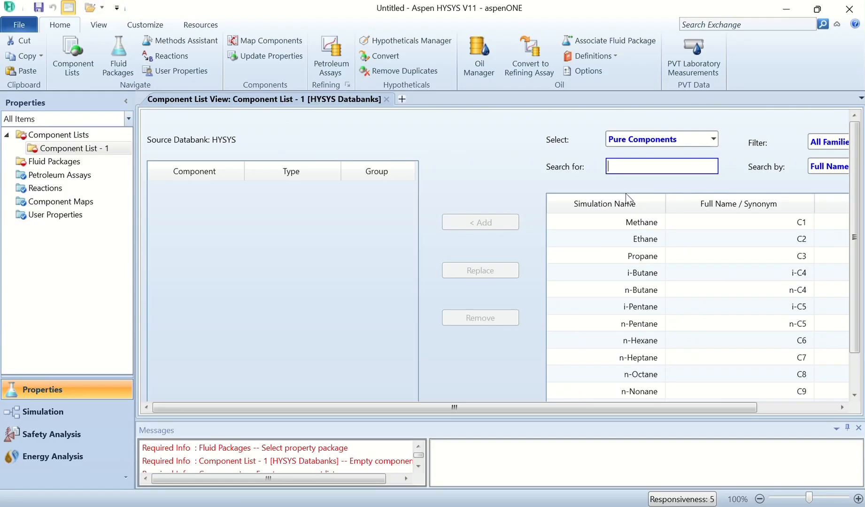
- Add the pure components methane, ethane, propane, i-butane, n-butane, i-pentane and n-pentane to the component list
left_click(610, 223)
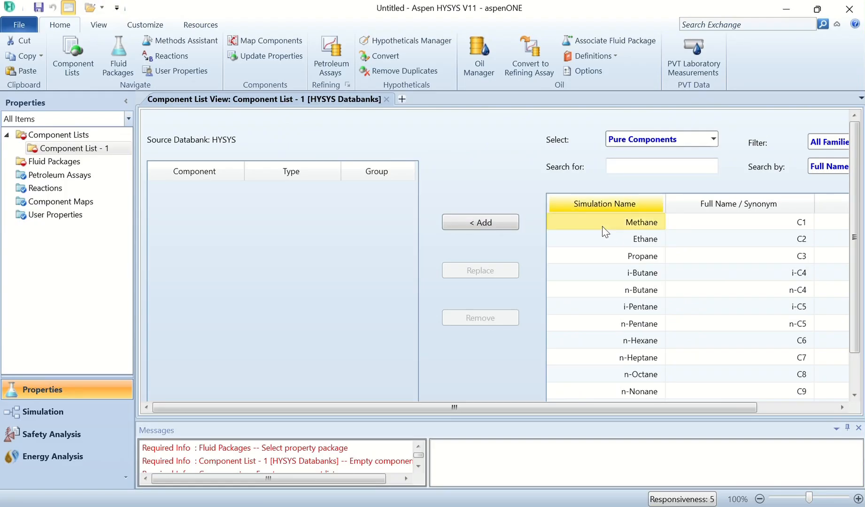
left_click(500, 225)
left_click(499, 225)
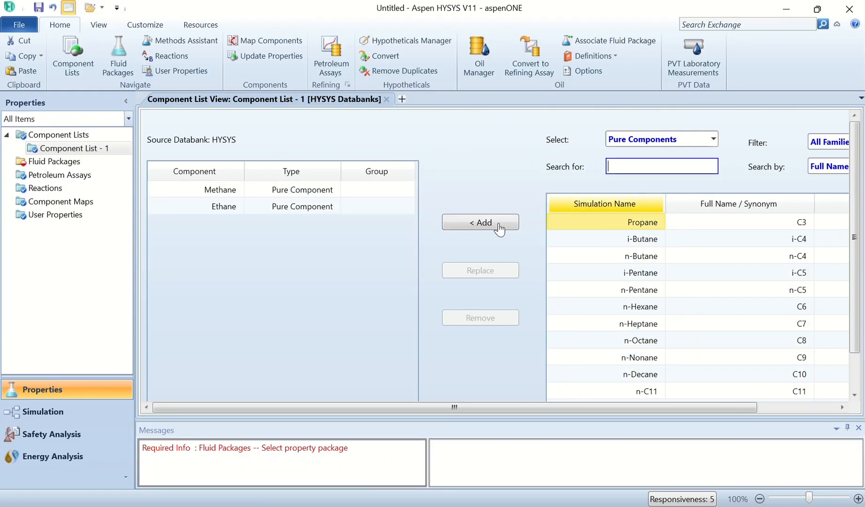
left_click(498, 225)
left_click(499, 225)
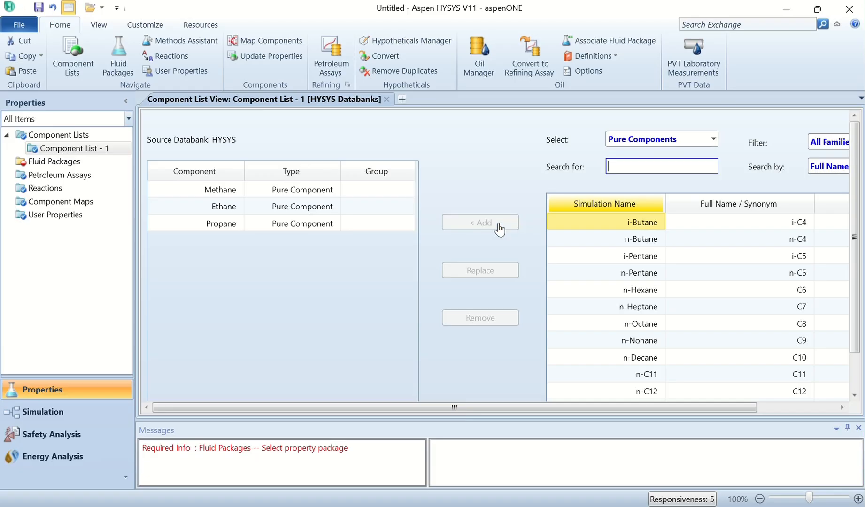
left_click(498, 225)
left_click(499, 225)
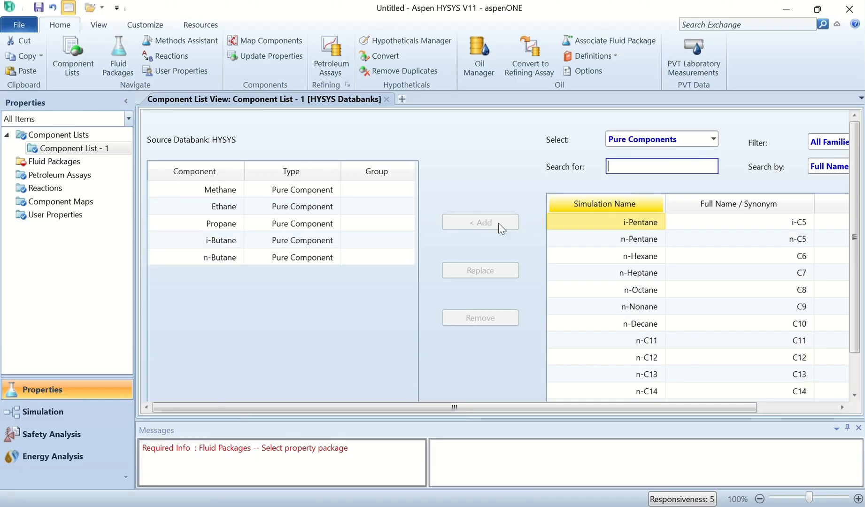
left_click(499, 225)
- Search the pure components for H2O and add it to the component list
left_click(635, 168)
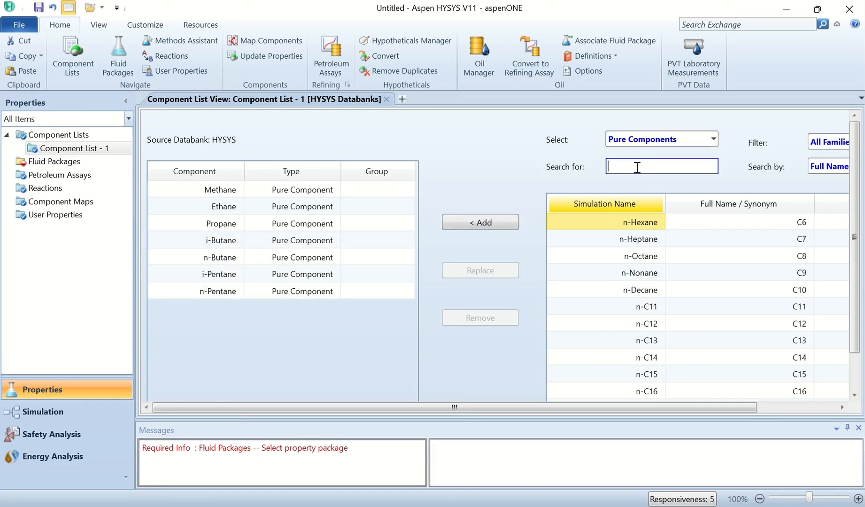
type("H20")
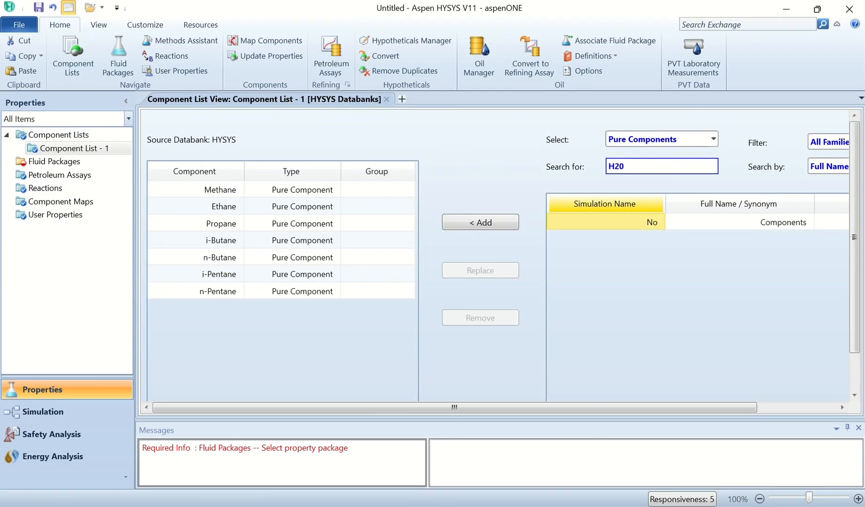
key("BackSpace")
type("O")
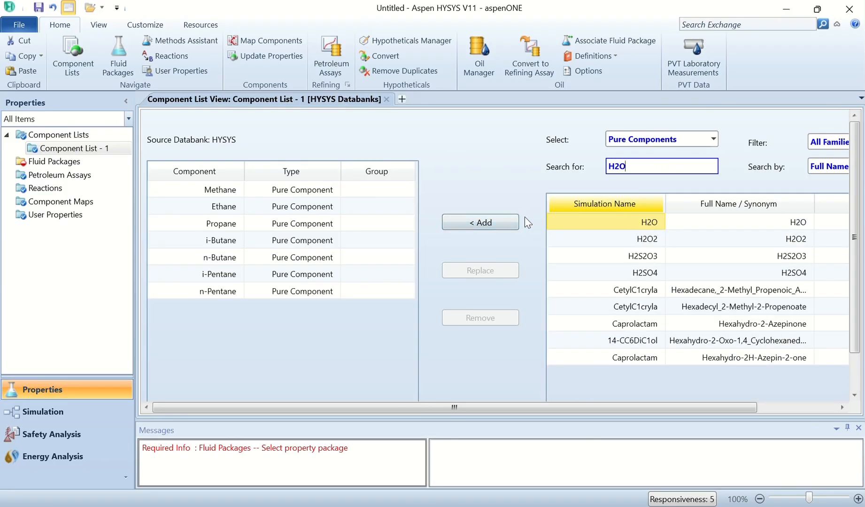
left_click(516, 227)
- Add a fluid package using the Peng-Robinson property package
left_click(60, 161)
left_click(178, 368)
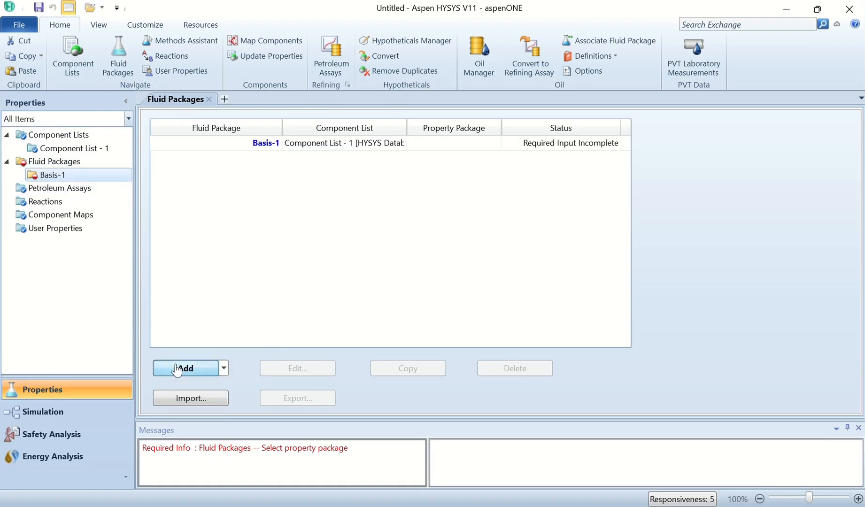
scroll(240, 258, "down", 8)
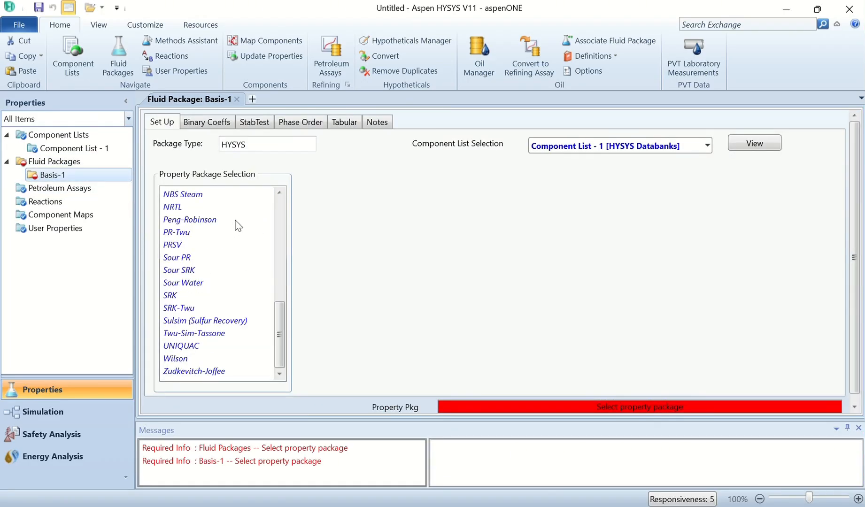
left_click(221, 222)
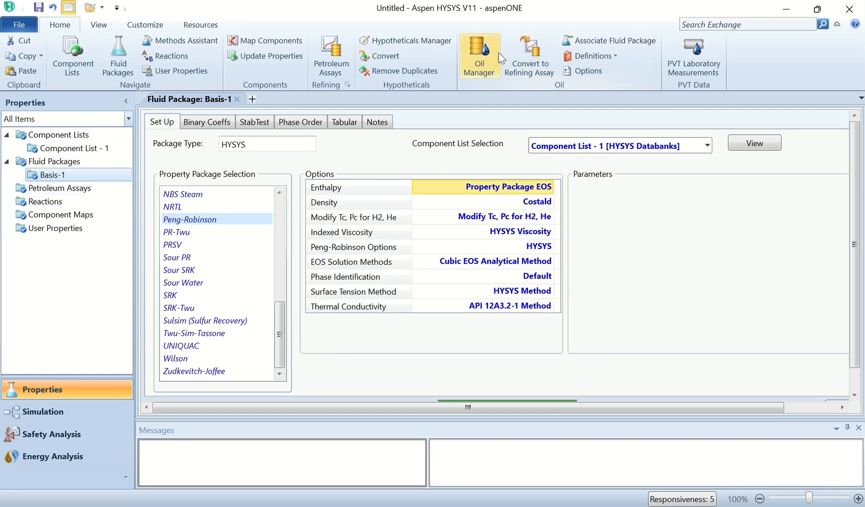
- Add an input assay in the Oil Manager with bulk properties set to Used and the assay data type set to TBP
left_click(466, 66)
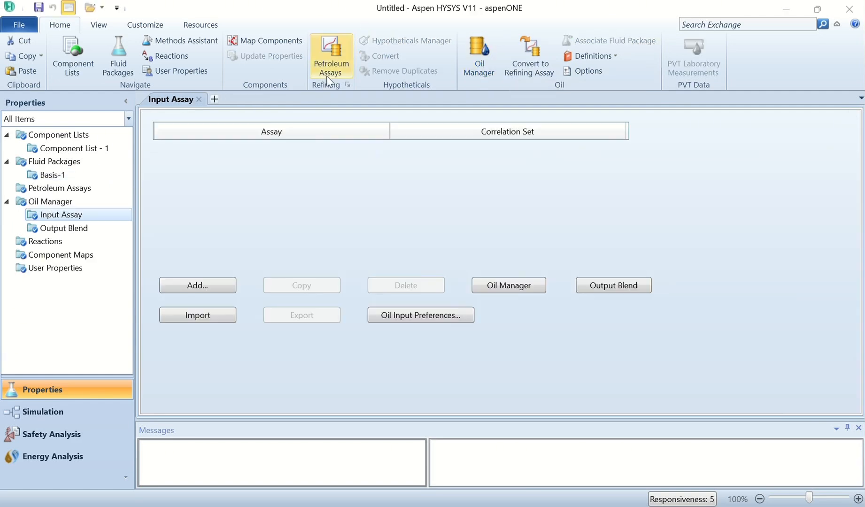
left_click(209, 285)
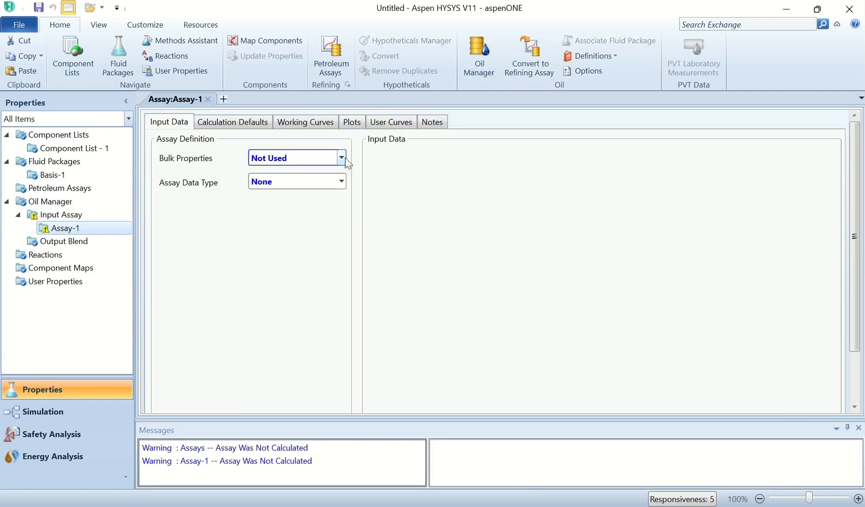
left_click(341, 158)
left_click(309, 175)
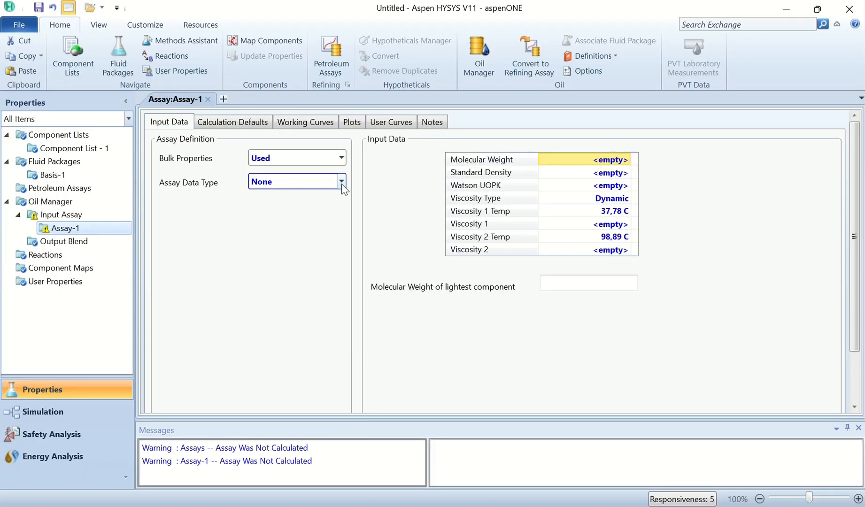
left_click(341, 182)
left_click(320, 199)
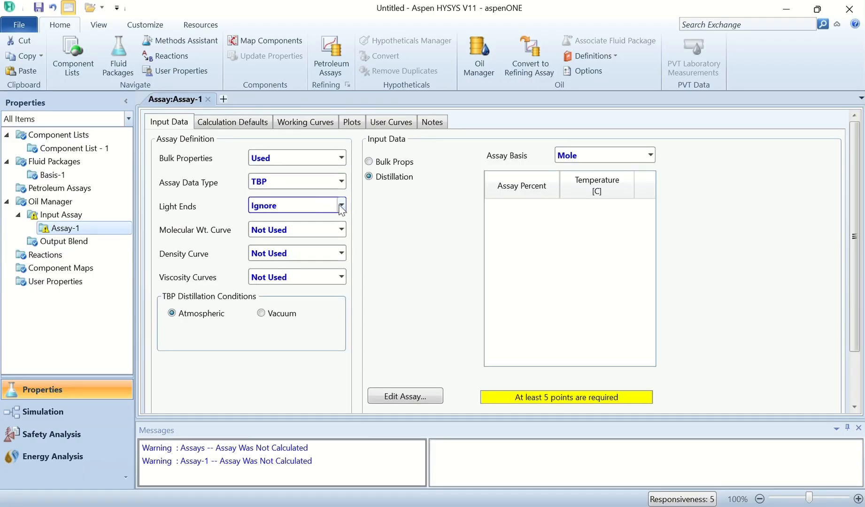
- Set the assay's light ends option to Input Composition
left_click(342, 205)
left_click(315, 237)
left_click(317, 233)
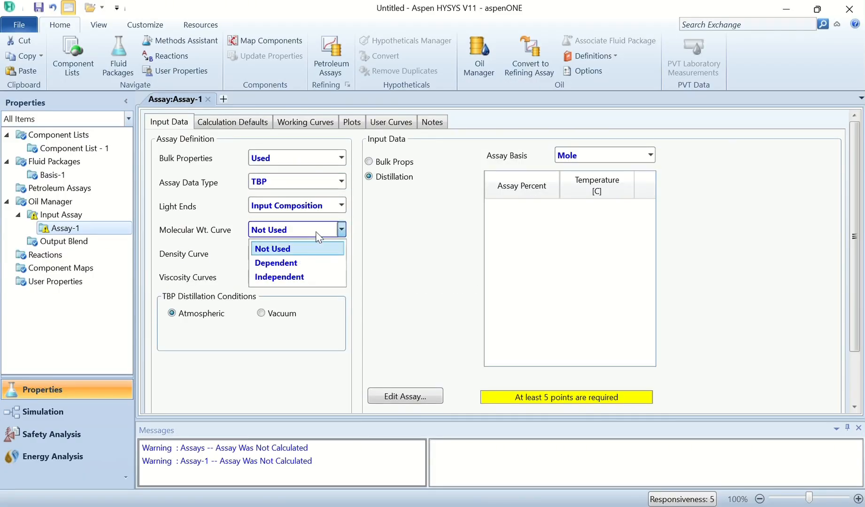
left_click(339, 206)
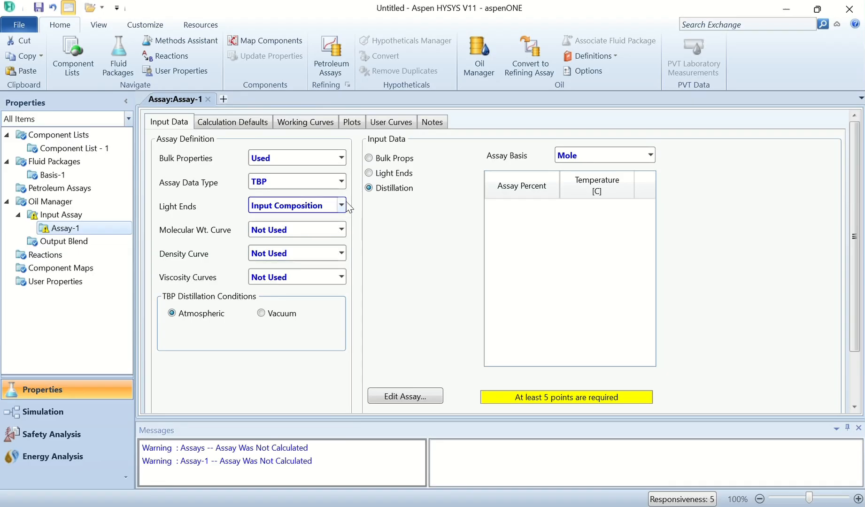
- Enter a standard density of 54.92 lb/ft3 in the assay's bulk properties
left_click(369, 160)
scroll(538, 219, "up", 1)
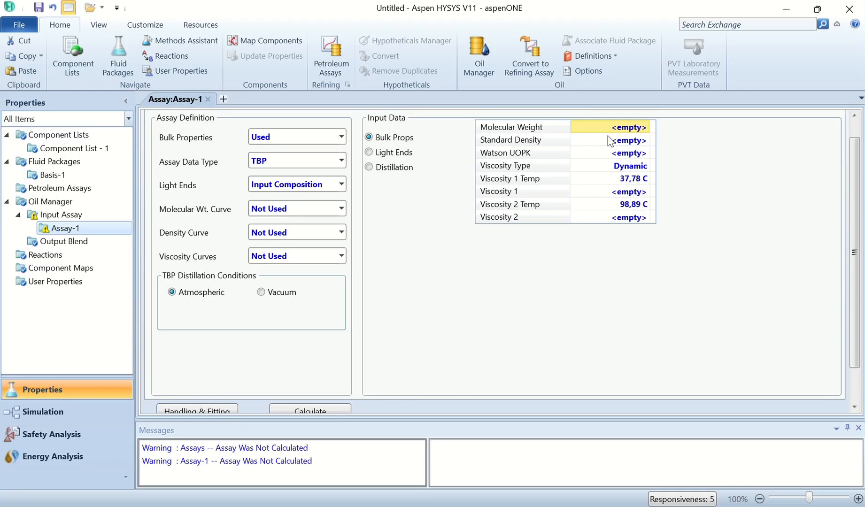
left_click(622, 144)
type("54.91")
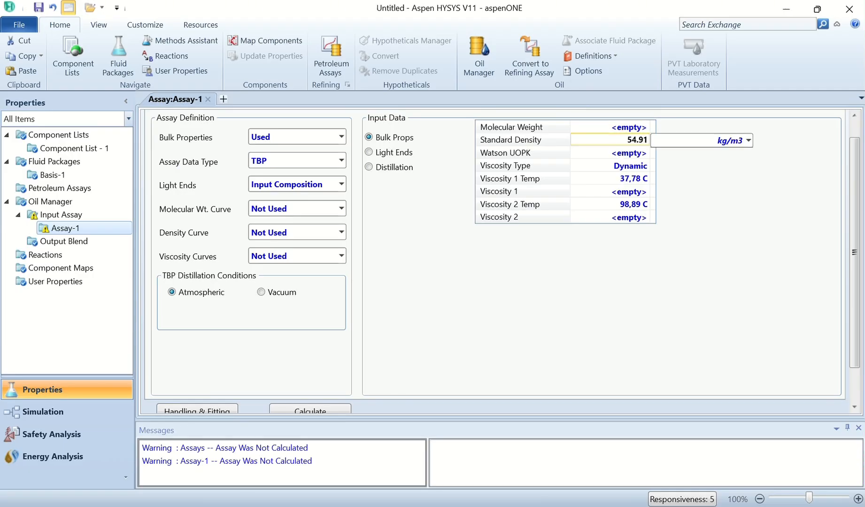
key("BackSpace")
type("2")
left_click(749, 142)
left_click(749, 142)
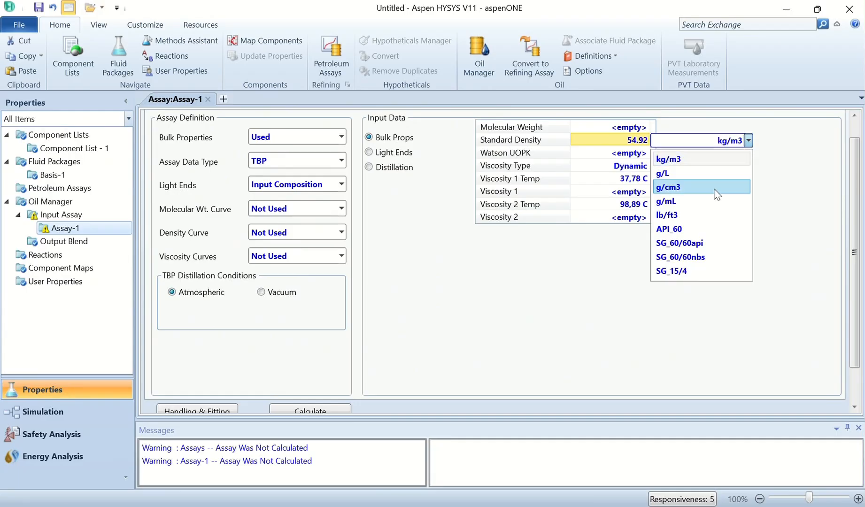
left_click(704, 219)
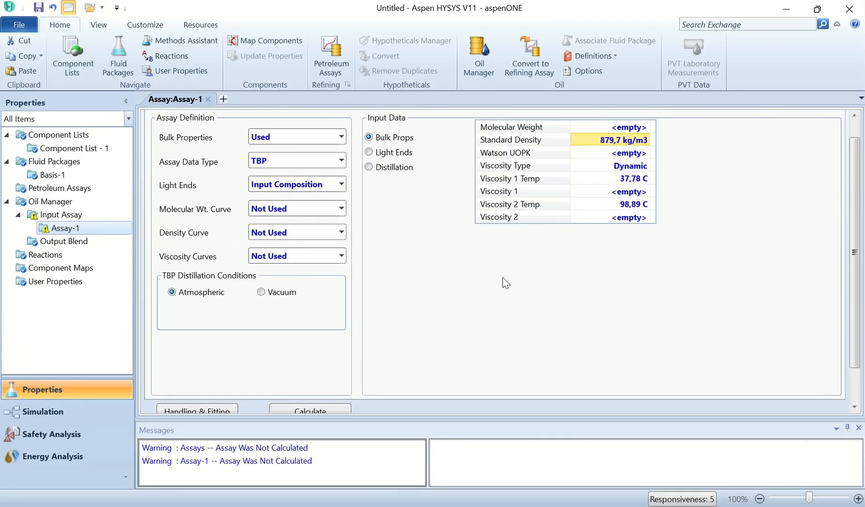
- Set the methane composition to 6.500e-003 in the assay's light ends data
left_click(370, 176)
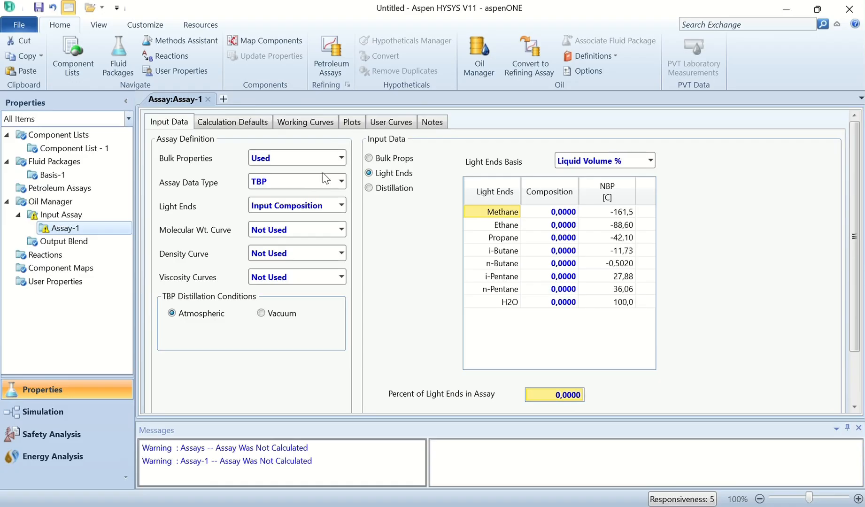
left_click(567, 214)
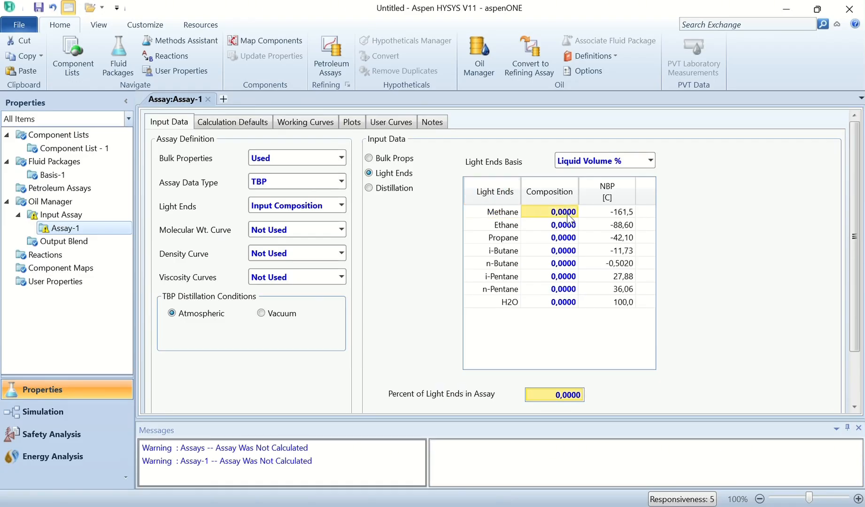
type("6.")
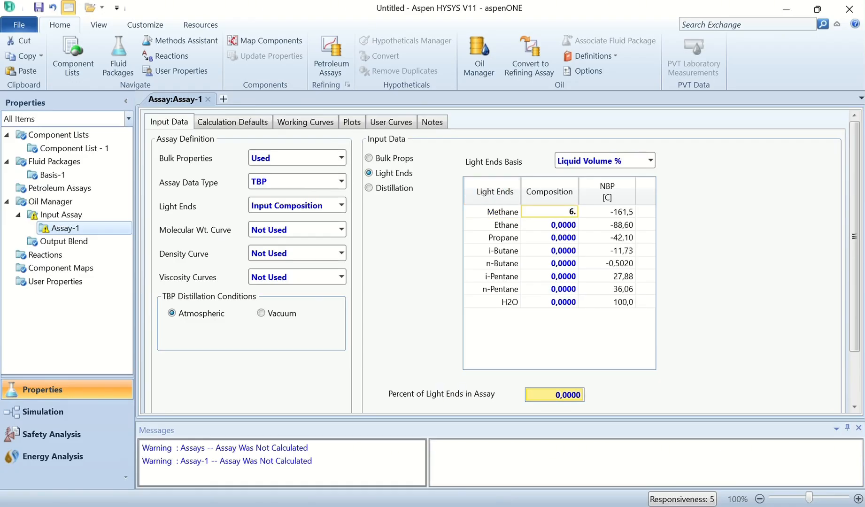
type("500E-003")
left_click(559, 213)
key("BackSpace")
type("e-003")
key("Return")
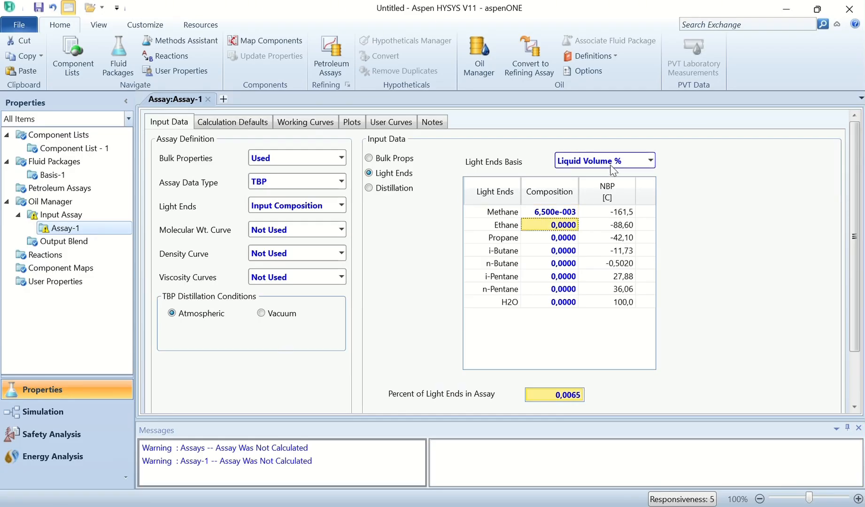
- Enter the light ends compositions 2.250e-002 for ethane, 0.32 for propane and 0.24 for i-butane
type("2.2")
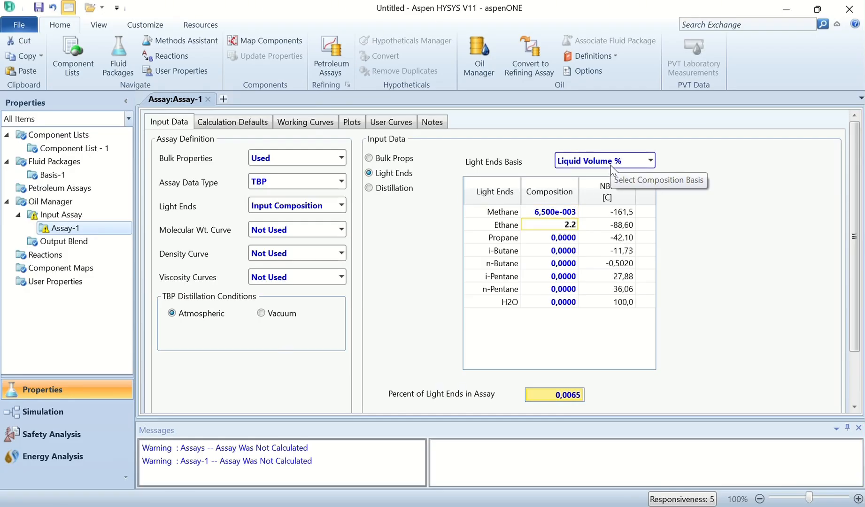
type("50e-002")
key("Return")
type("0.32")
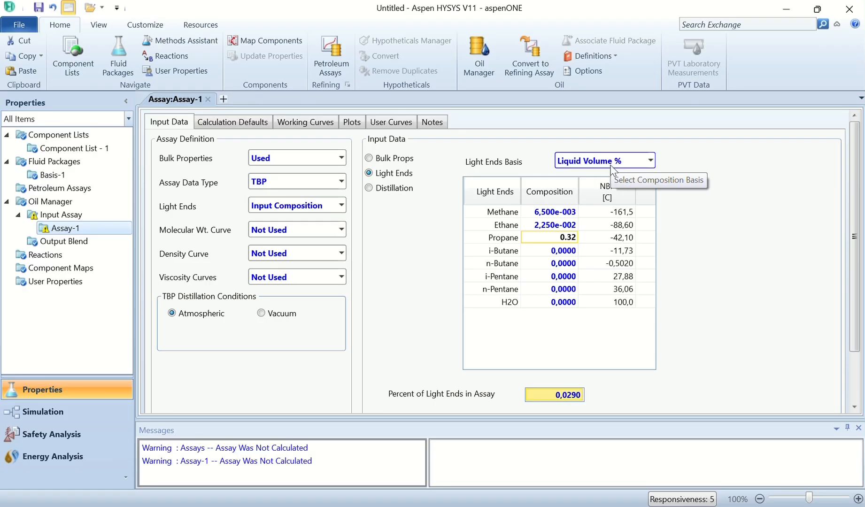
key("Return")
type("0.24")
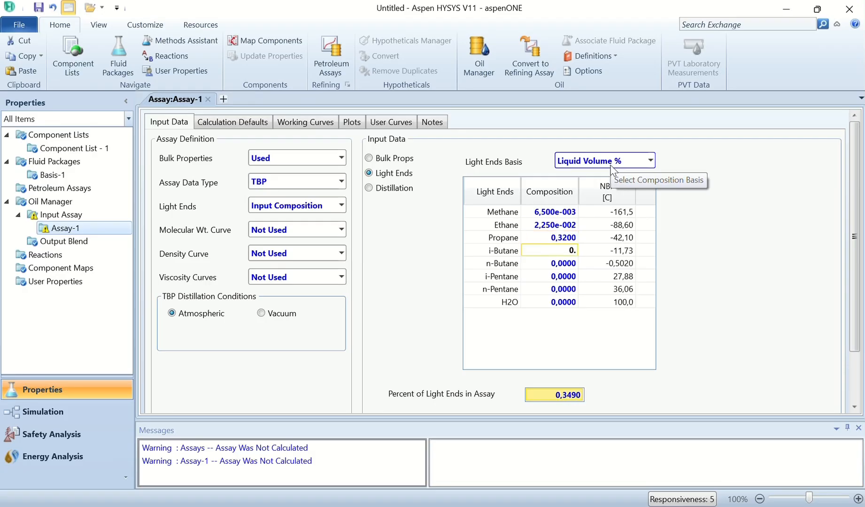
key("Return")
- Enter the light ends compositions 1.75 for n-butane, 1.65 for i-pentane, 2.25 for n-pentane and 0 for H2O
type("1")
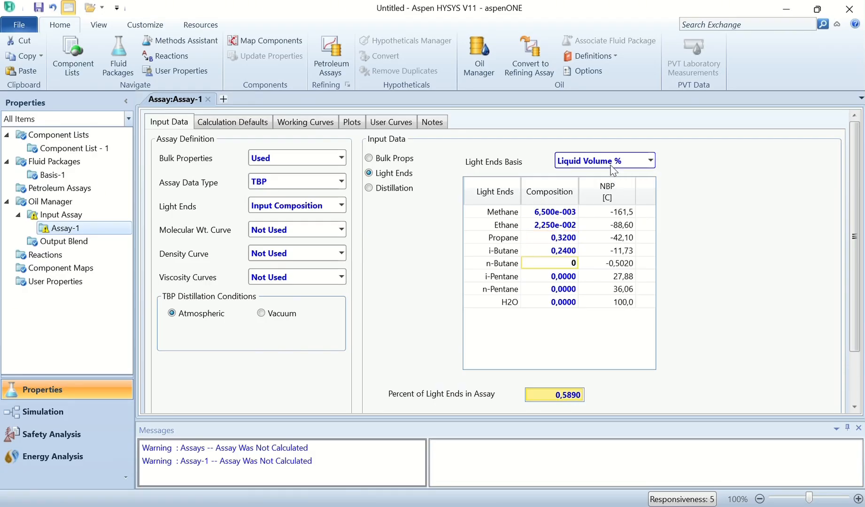
type(".75")
key("Return")
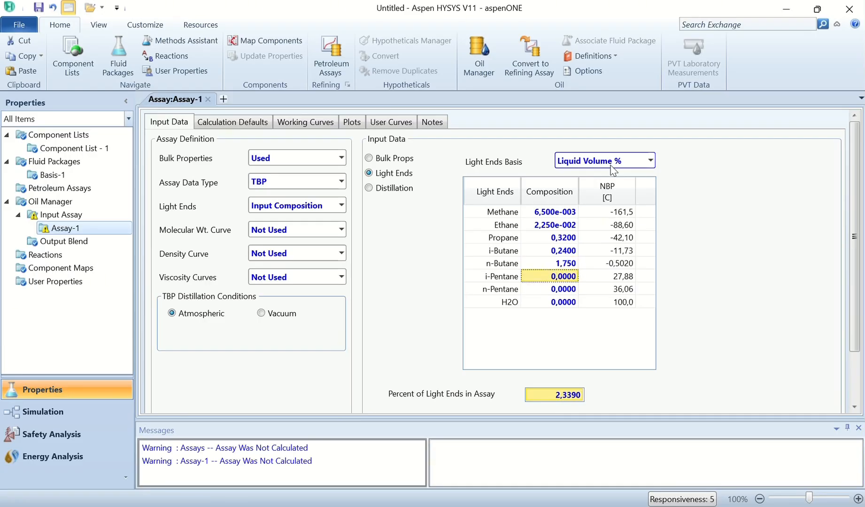
type("1.65")
key("Return")
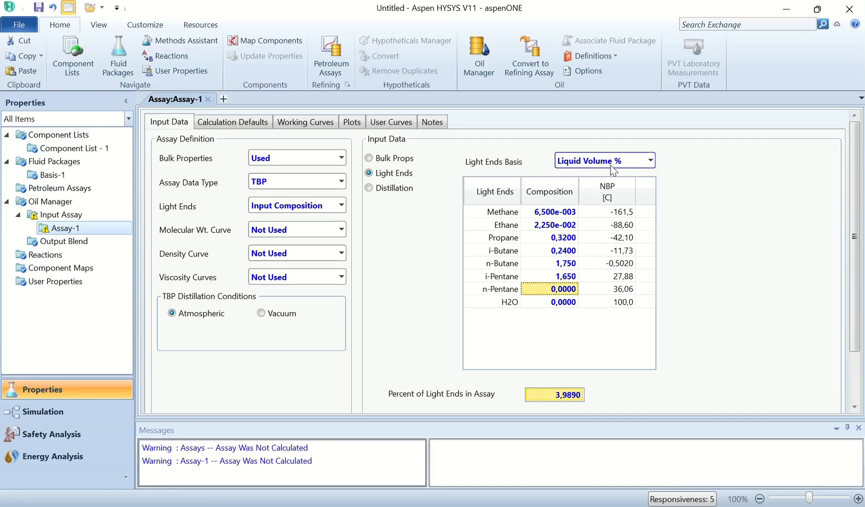
type("2.25")
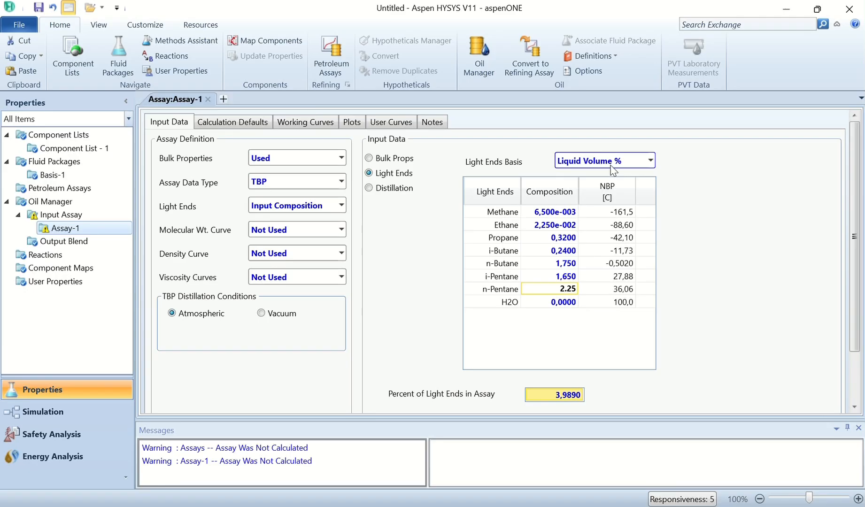
key("Return")
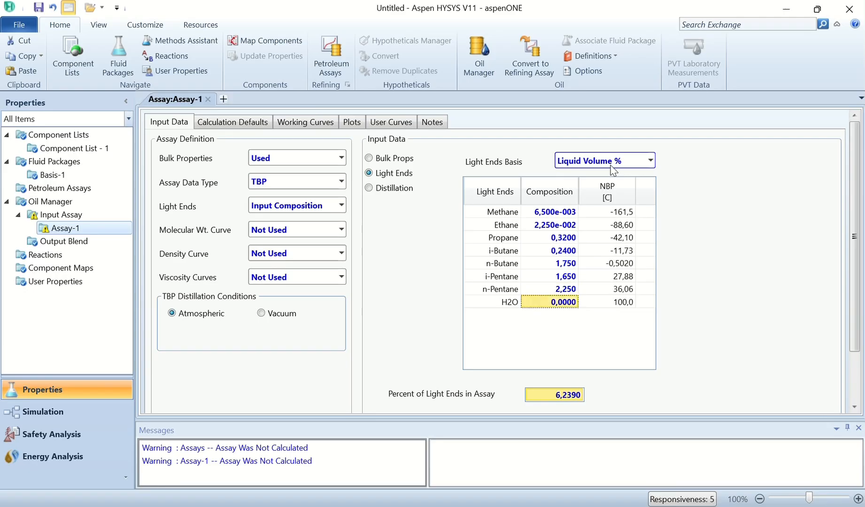
type("0")
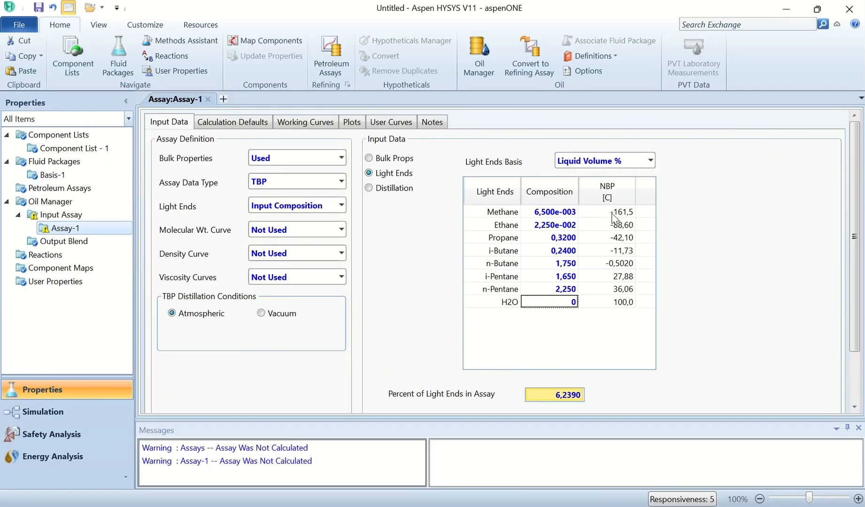
mouse_move(612, 217)
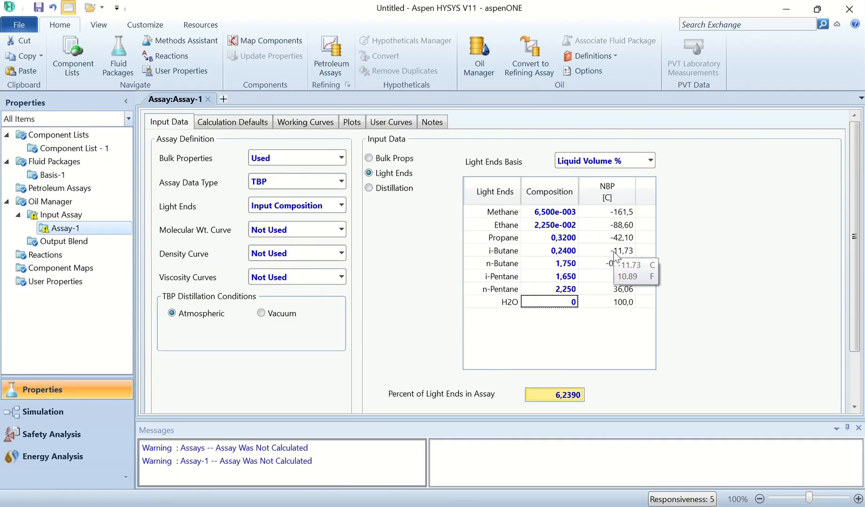
mouse_move(621, 307)
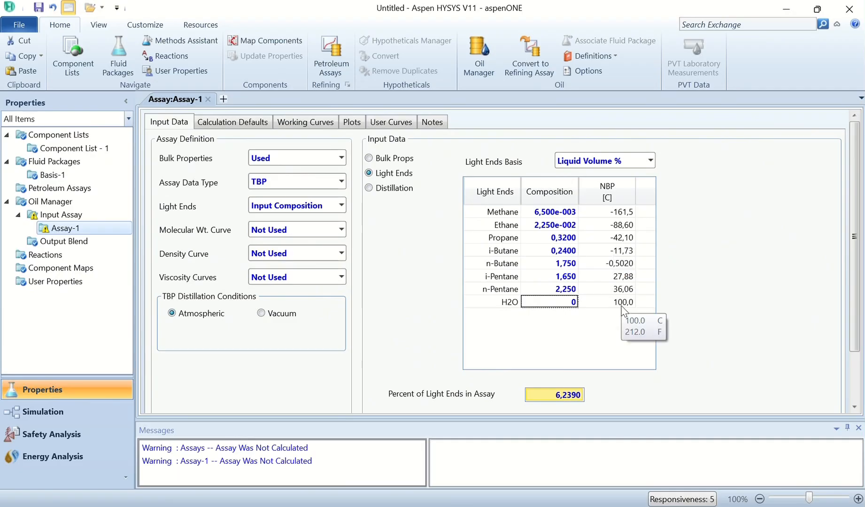
- Open the distillation assay input table of Assay-1 and add 11 data points
scroll(359, 245, "down", 8)
scroll(359, 245, "up", 4)
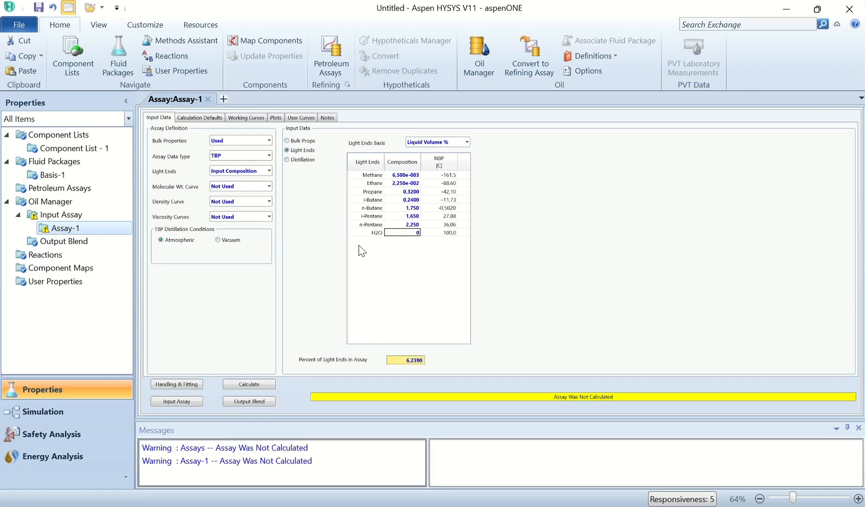
scroll(360, 250, "up", 3)
scroll(361, 250, "down", 3)
left_click(19, 215)
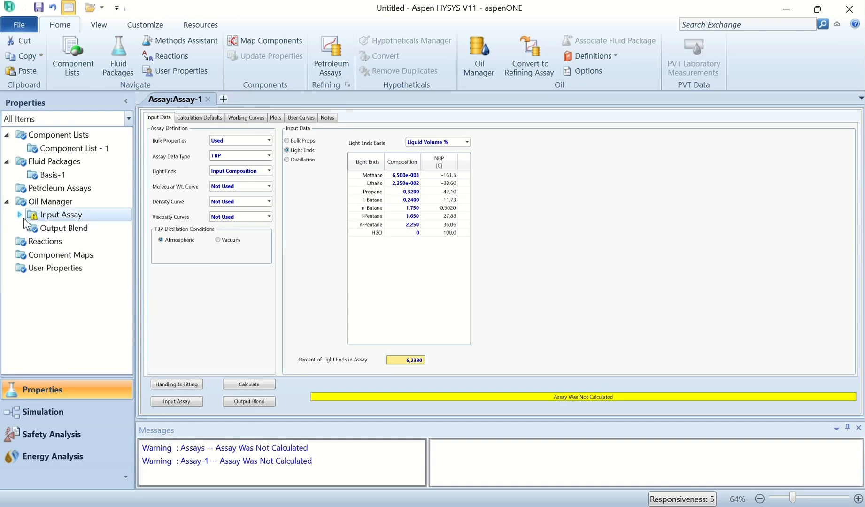
left_click(287, 159)
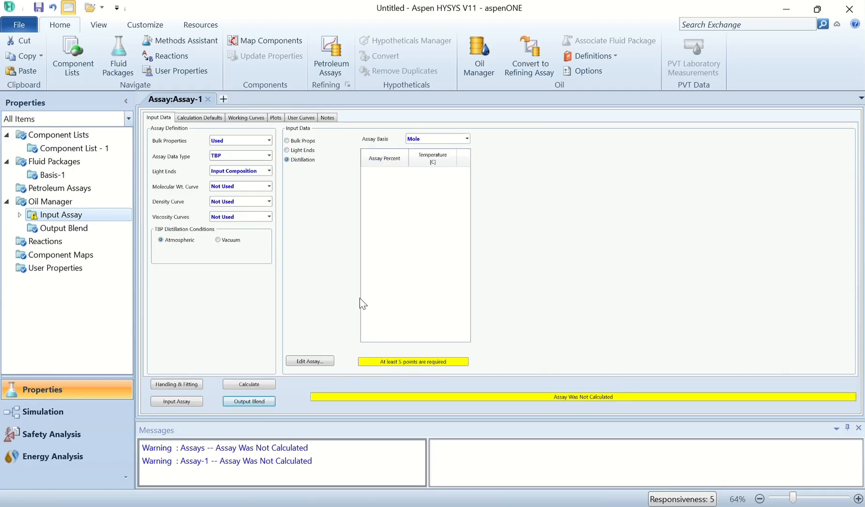
left_click(312, 361)
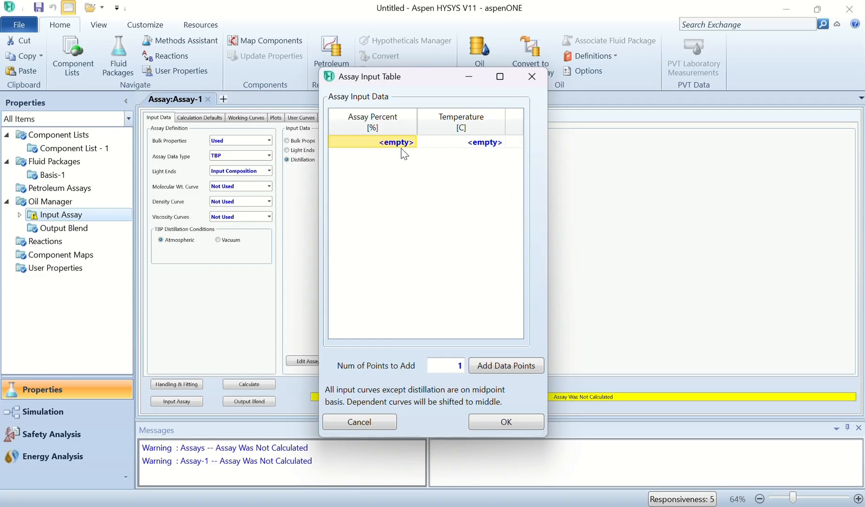
left_click(461, 365)
type("1")
left_click(513, 370)
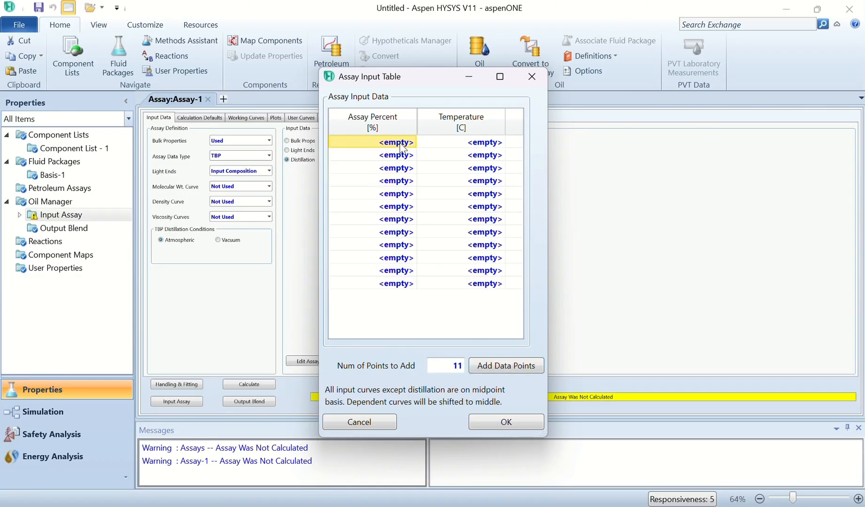
- Enter the first distillation point as 0 % at 10.40 F
type("0")
key("Return")
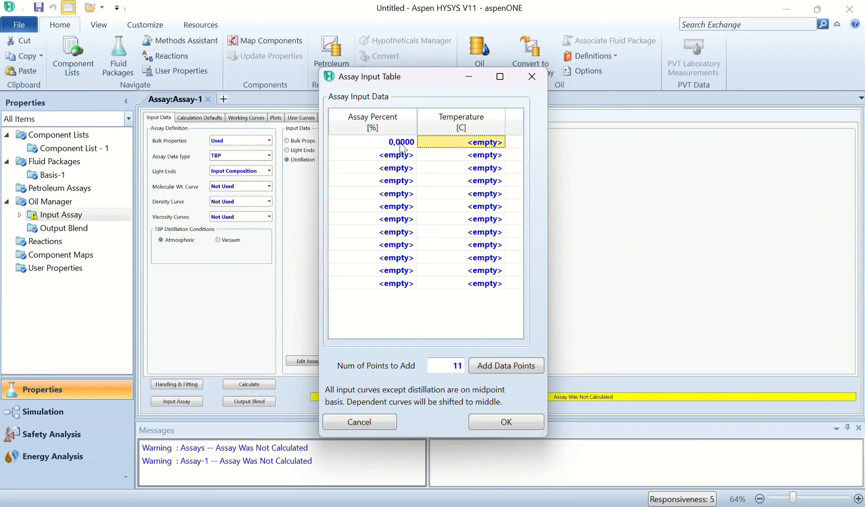
type("10.4")
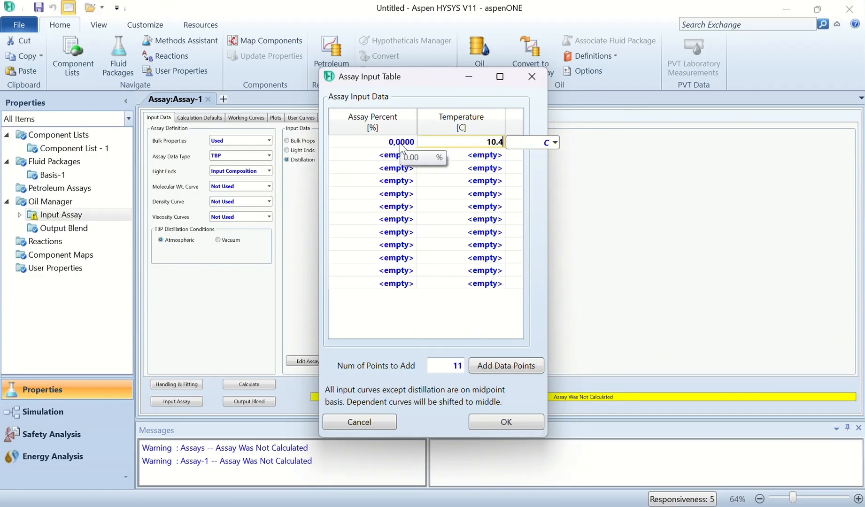
type("0")
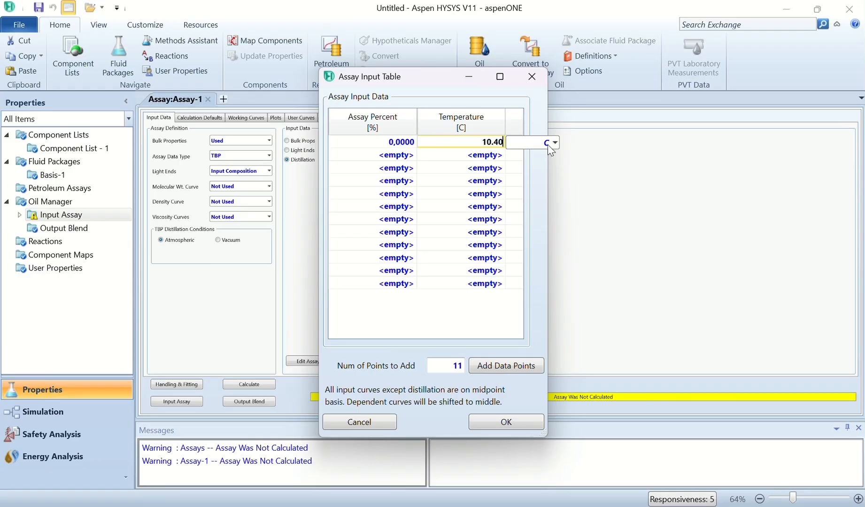
left_click(554, 142)
left_click(527, 173)
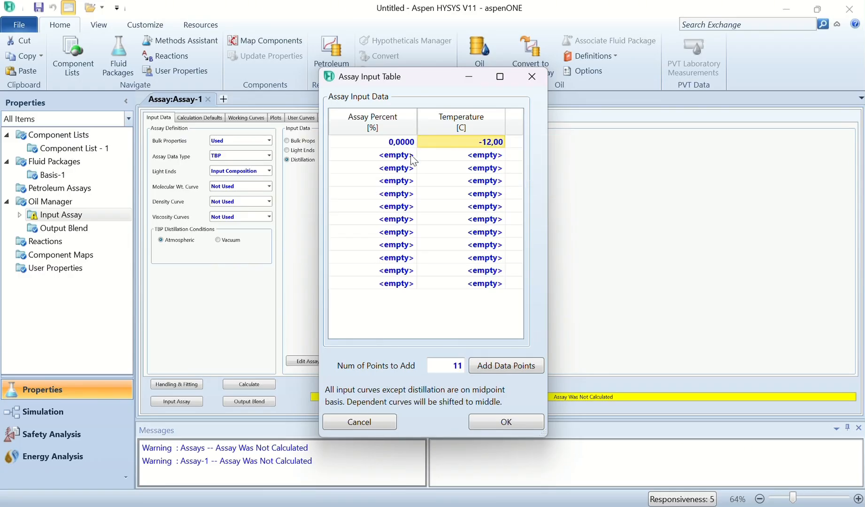
- Enter assay percents of 4, 9 and 14 in the second to fourth rows of the distillation table
left_click(389, 157)
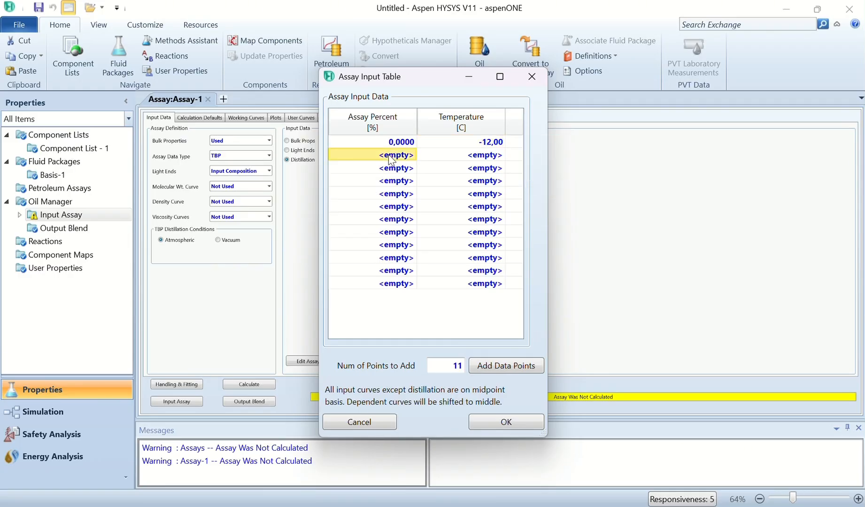
type("4")
key("Return")
key("Down")
key("Left")
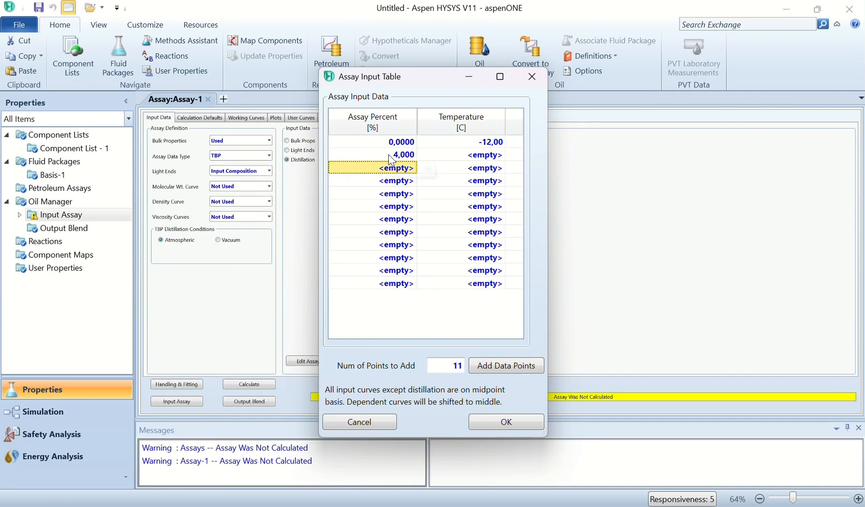
type("9")
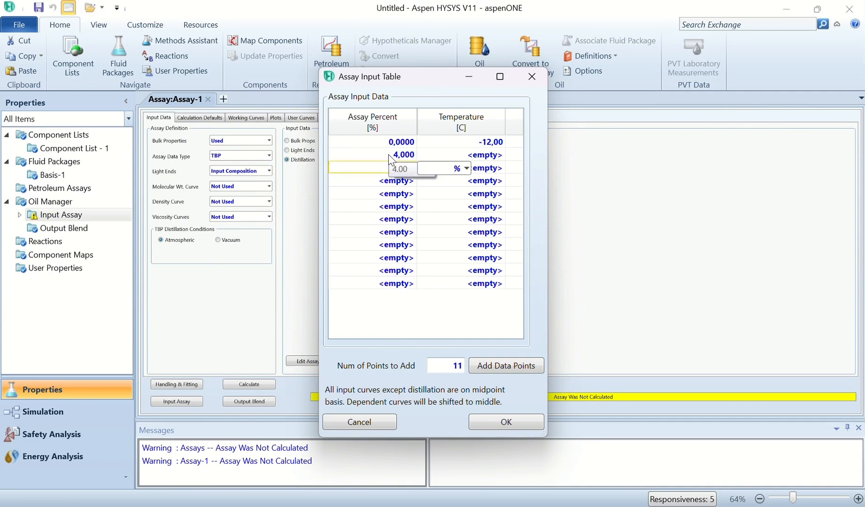
key("Down")
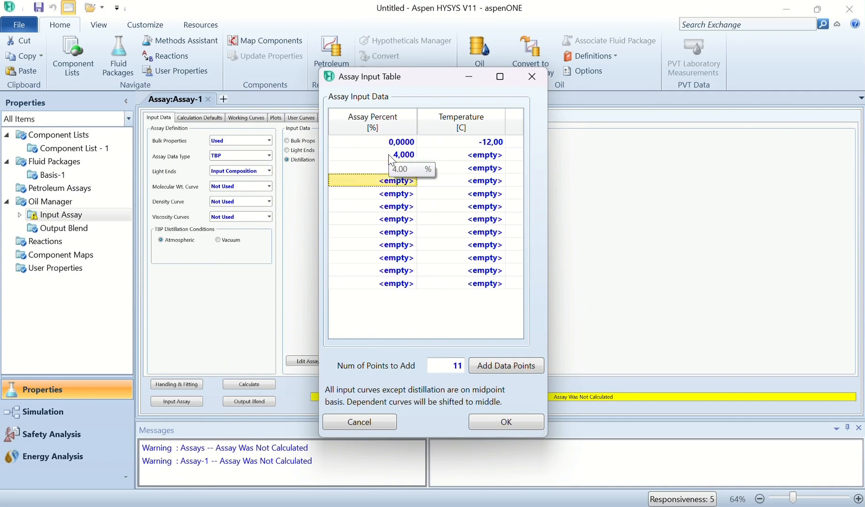
type("14")
key("Down")
- Enter assay percents of 20, 30, 40, 50 and 60 in the rows following the 14 % point
type("20")
key("Down")
type("30")
key("Down")
type("40")
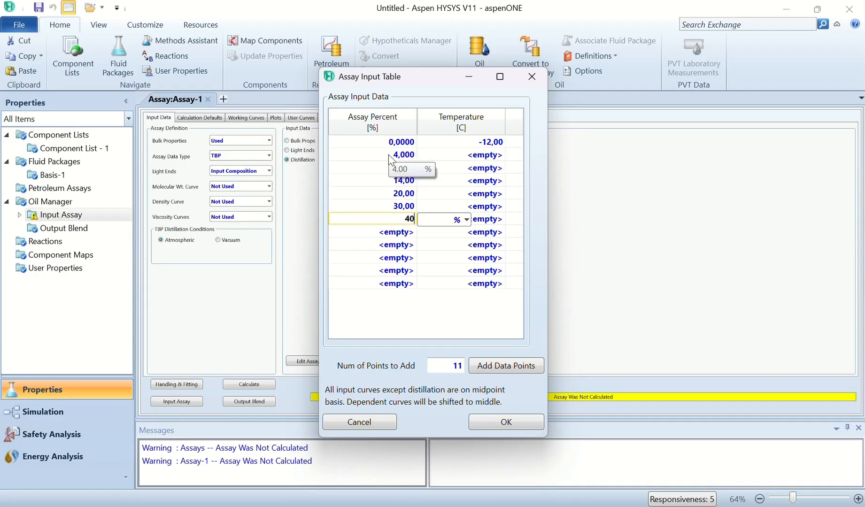
key("Down")
type("50")
key("Down")
type("60")
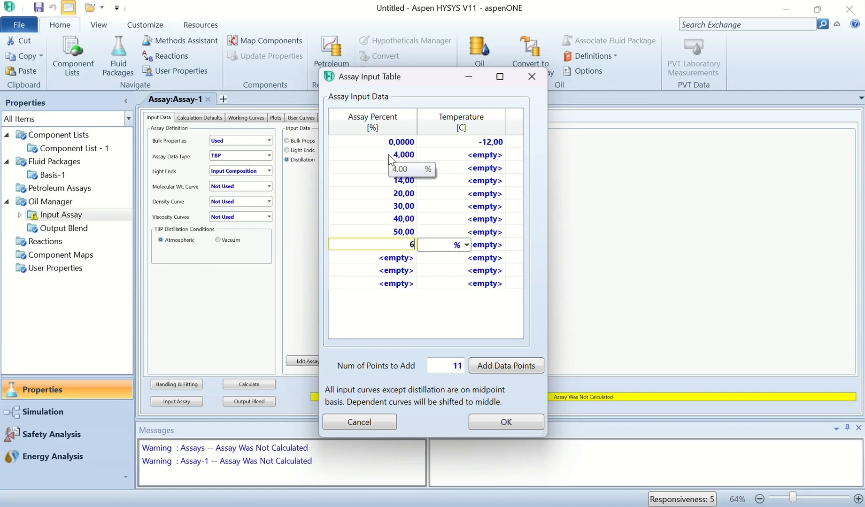
key("Down")
- Complete the assay percent column with 70, 76 and 80
type("70")
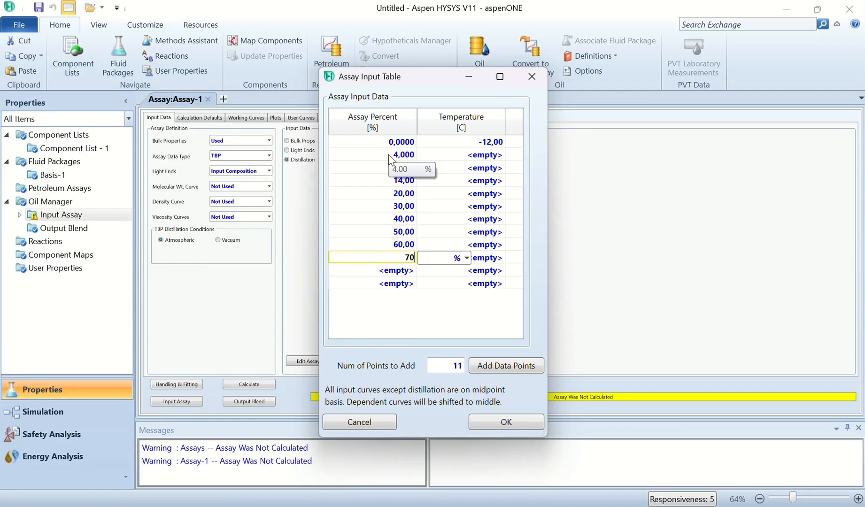
key("Down")
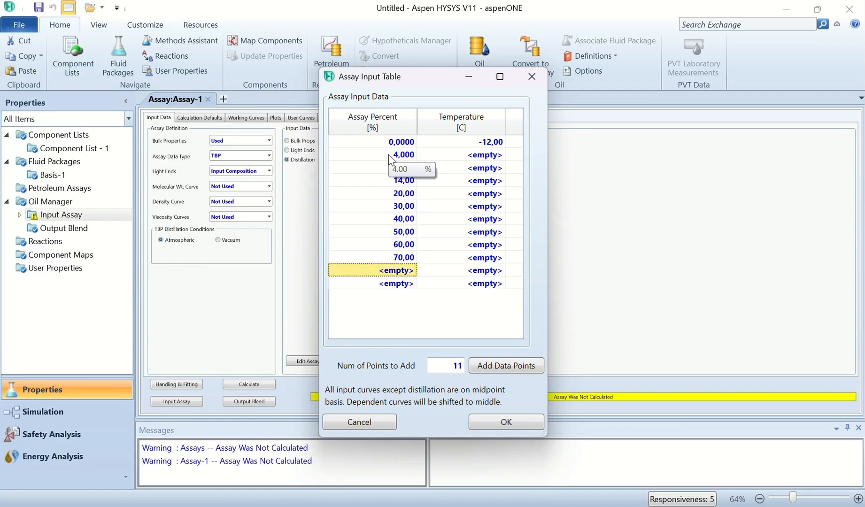
type("76")
key("Down")
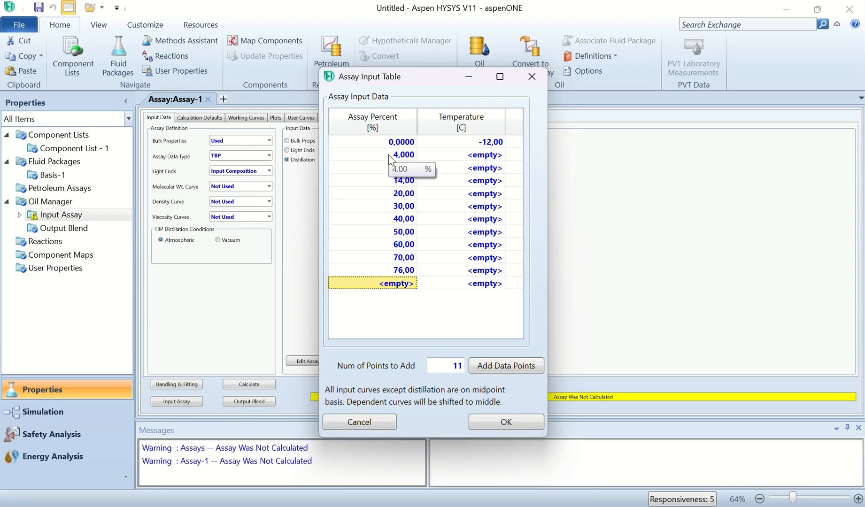
type("80")
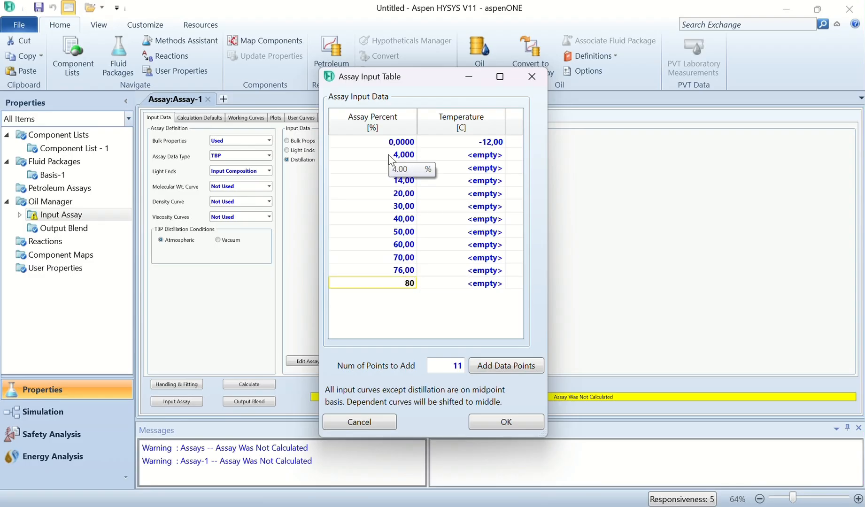
key("Tab")
- Set the temperature of the 4 % distillation point to 90 F
left_click(495, 155)
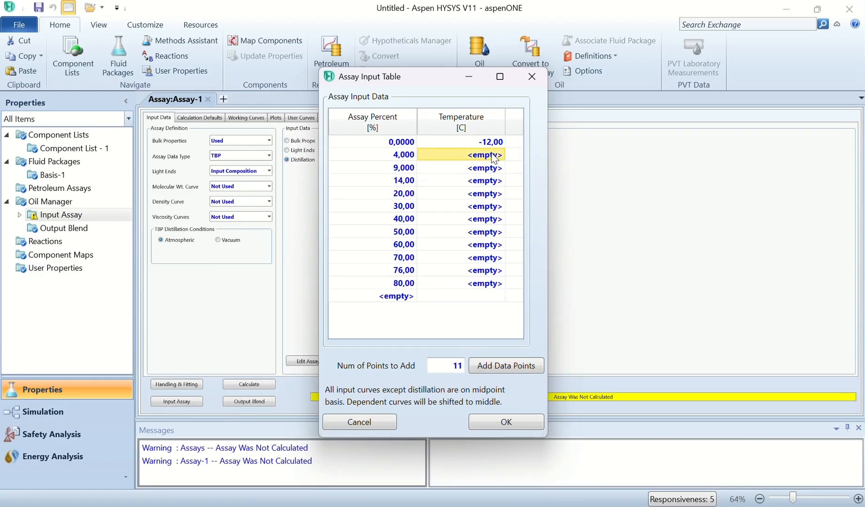
type("90")
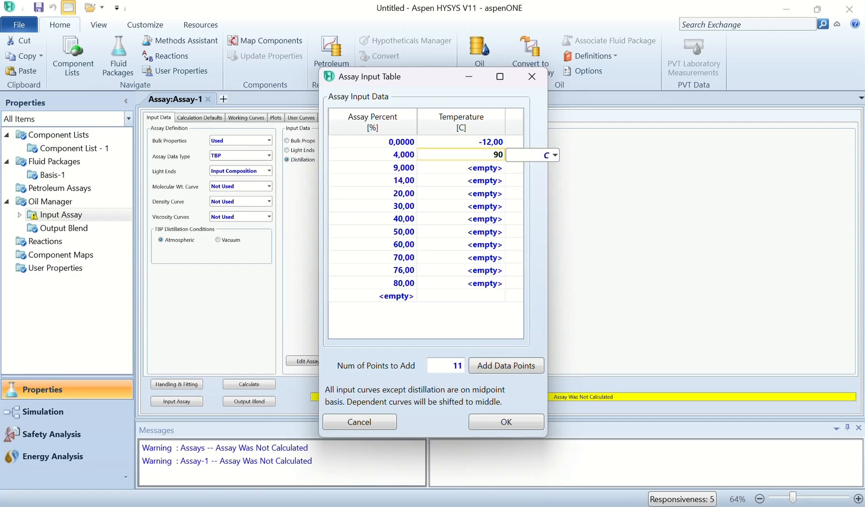
key("Return")
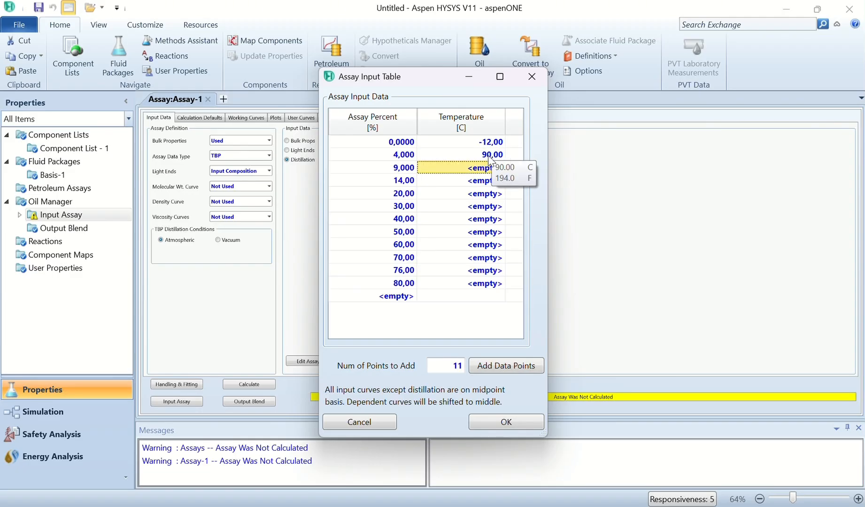
double_click(491, 155)
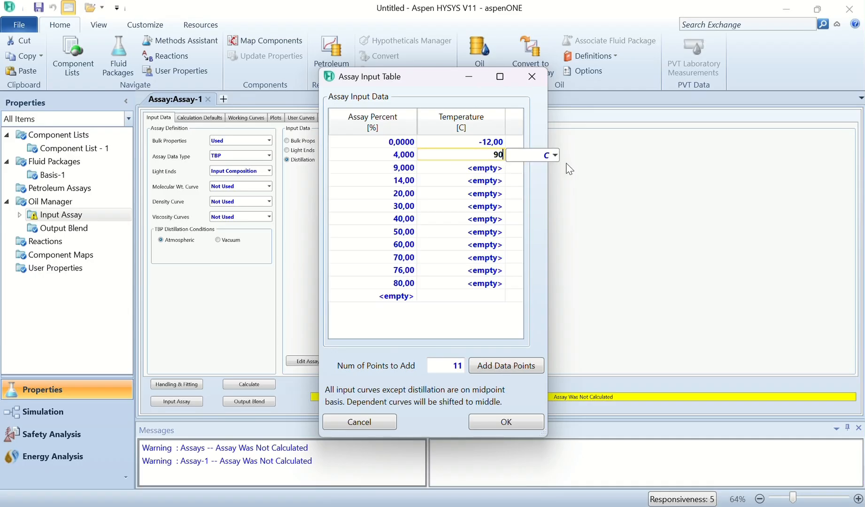
left_click(555, 155)
left_click(536, 180)
- Set the distillation temperatures to 165 F at 9 % and 241 F at 14 %
left_click(485, 170)
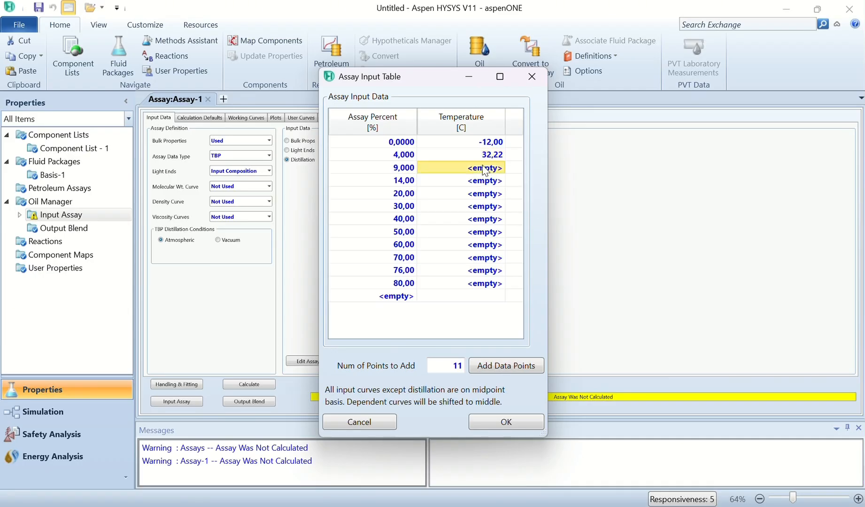
type("165")
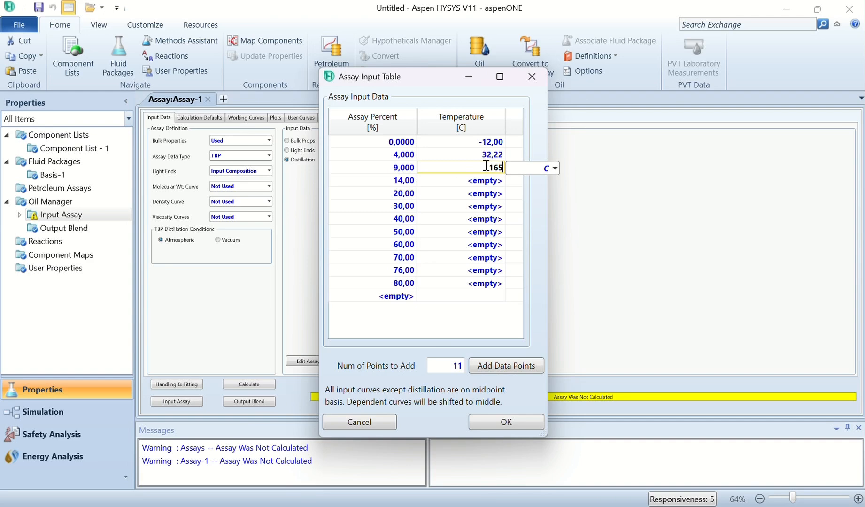
left_click(555, 168)
left_click(539, 202)
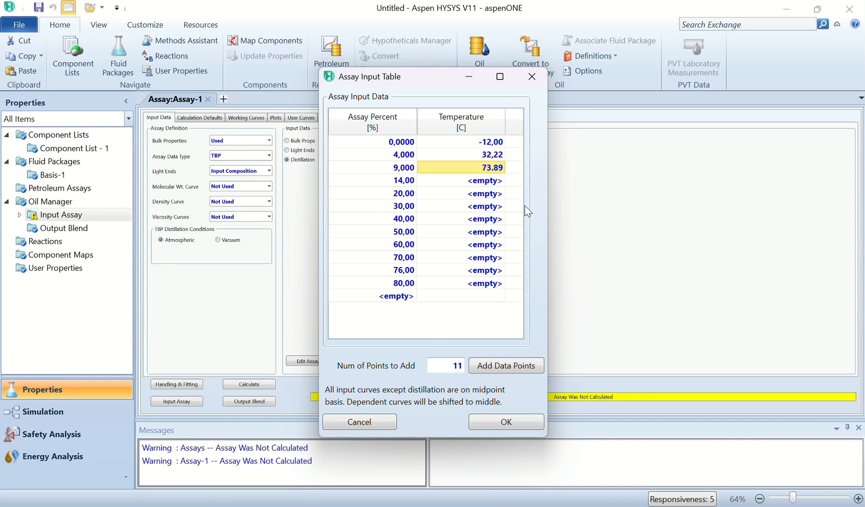
left_click(488, 183)
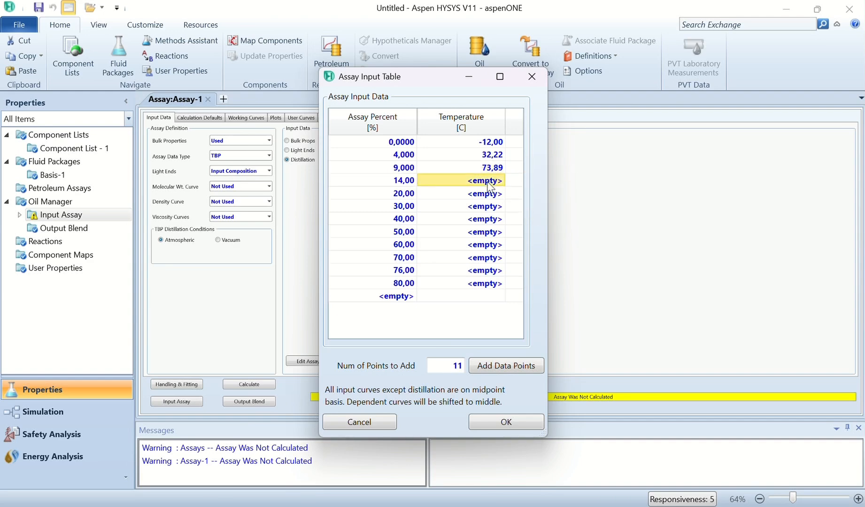
type("241")
left_click(554, 181)
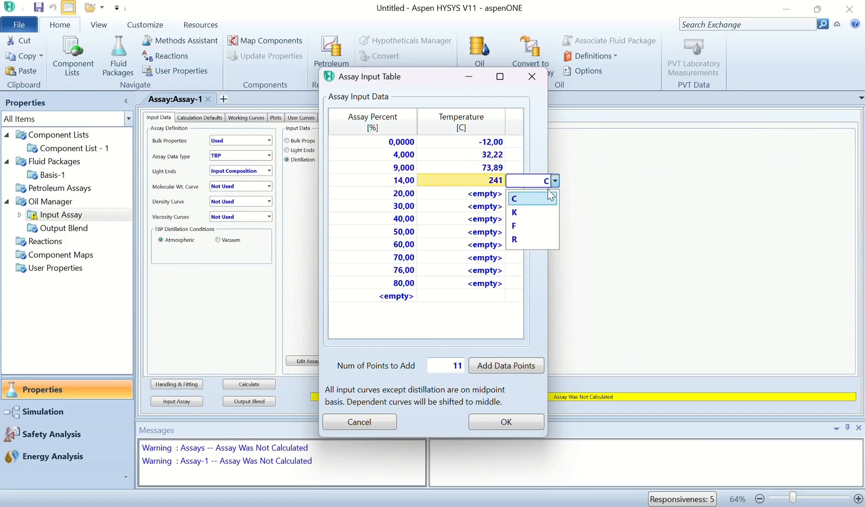
left_click(528, 223)
- Set the distillation temperatures to 310 F at 20 % and 435 F at 30 %
left_click(483, 194)
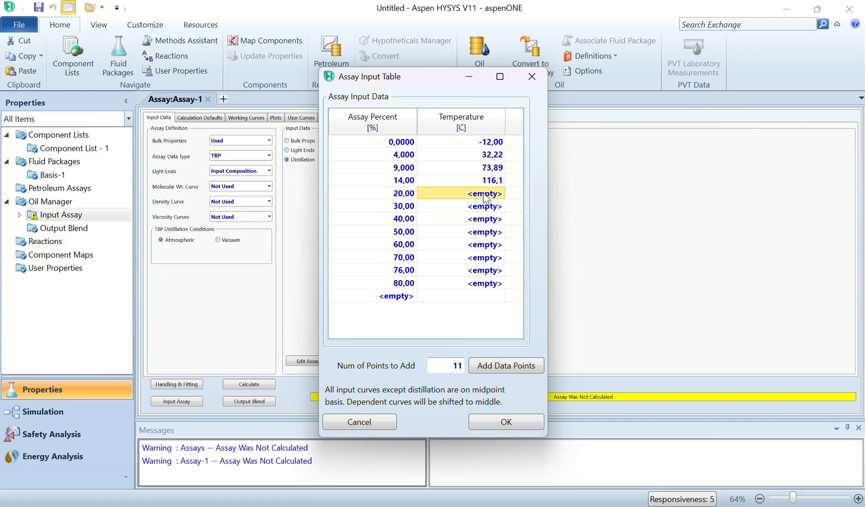
type("310")
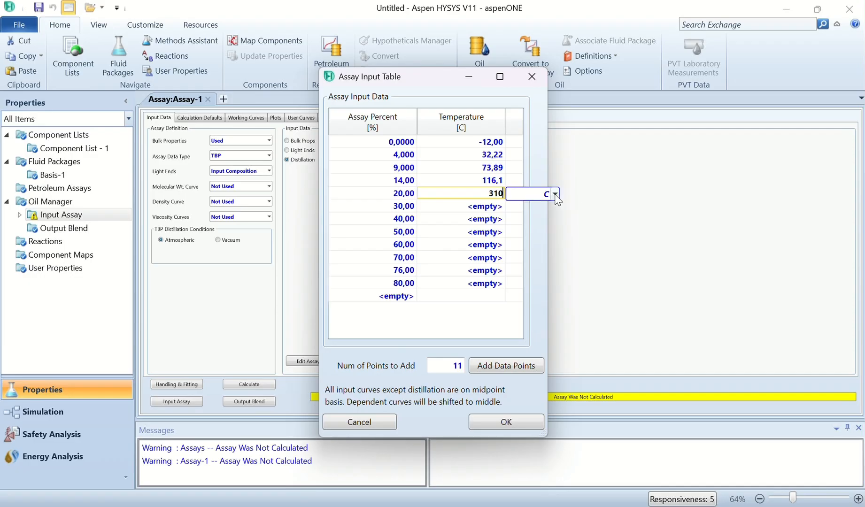
left_click(554, 194)
left_click(528, 224)
left_click(488, 208)
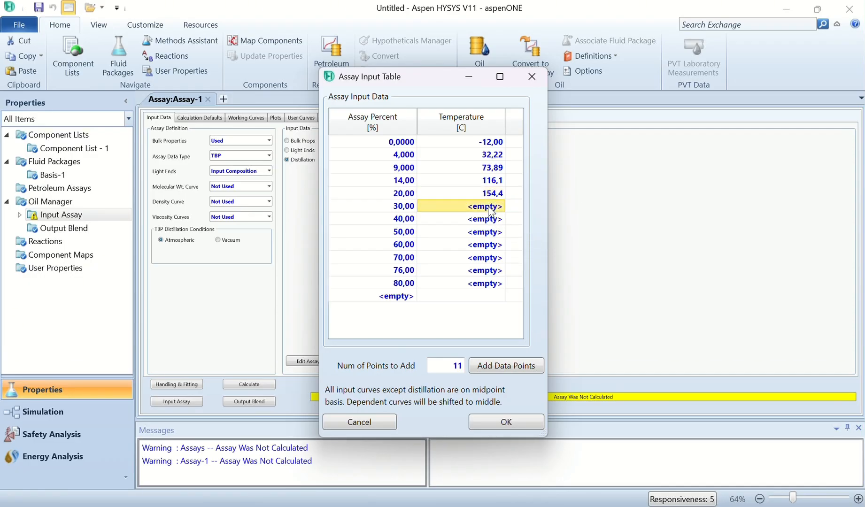
type("436")
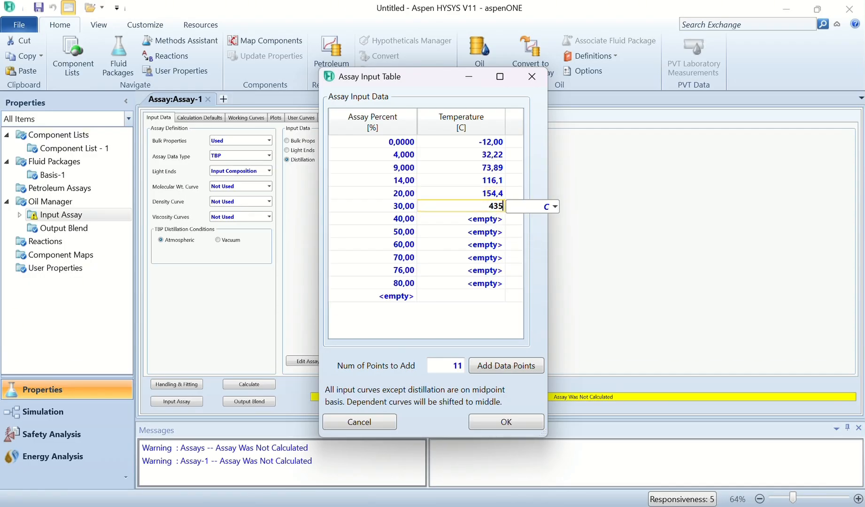
left_click(554, 207)
left_click(525, 251)
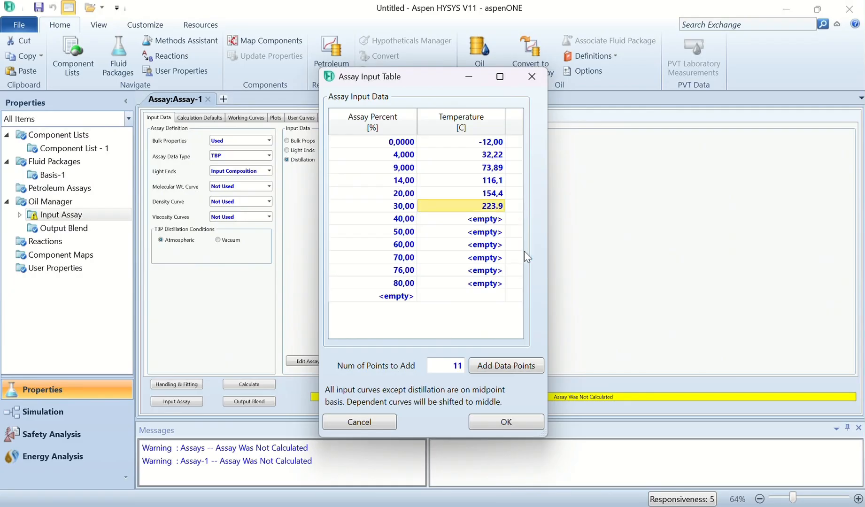
- Set the distillation temperatures to 523 F at 40 % and 620 F at 50 %
left_click(478, 224)
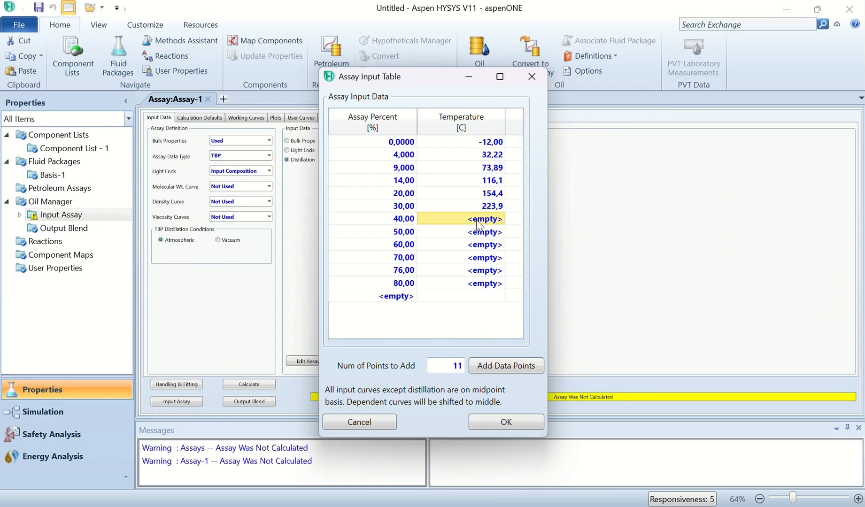
type("523")
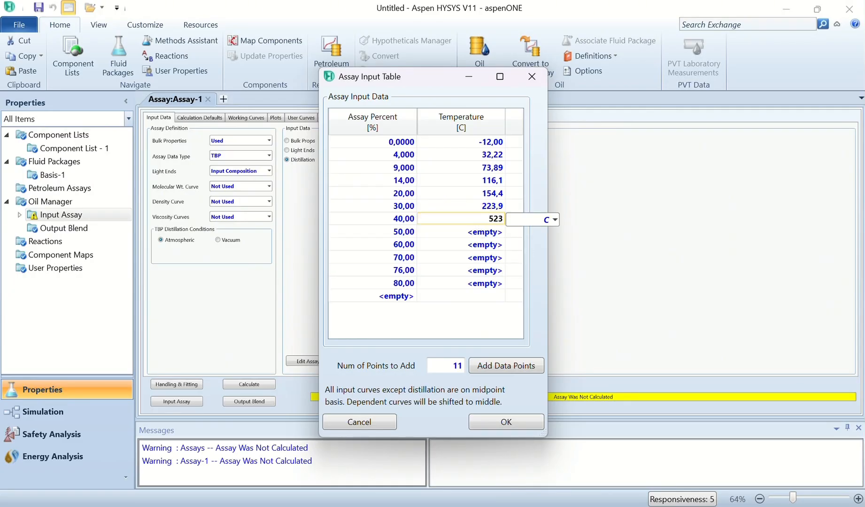
left_click(556, 219)
left_click(516, 247)
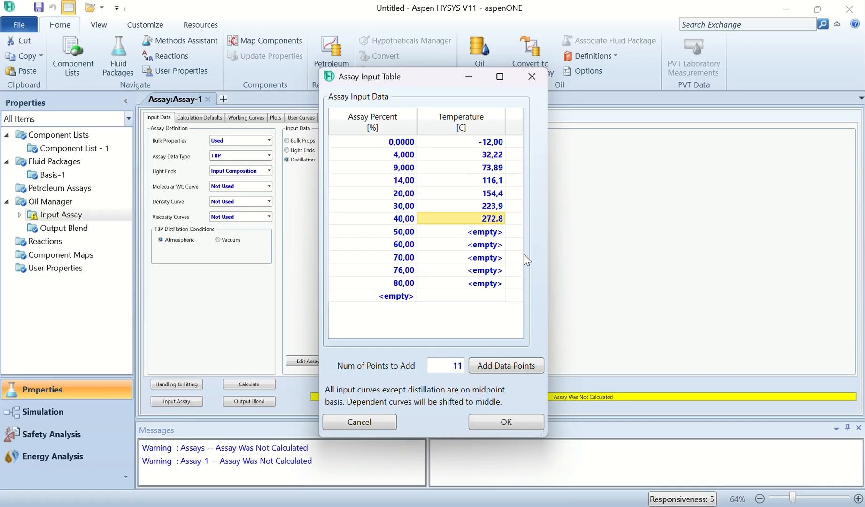
left_click(494, 235)
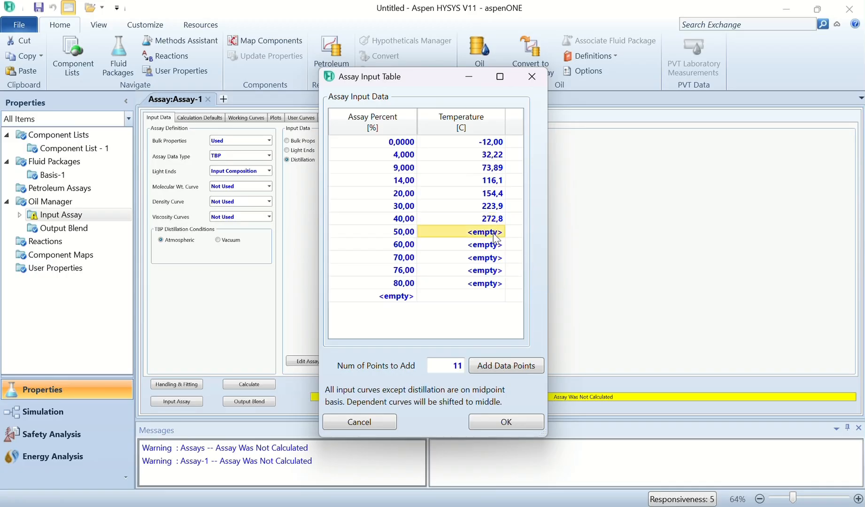
type("620")
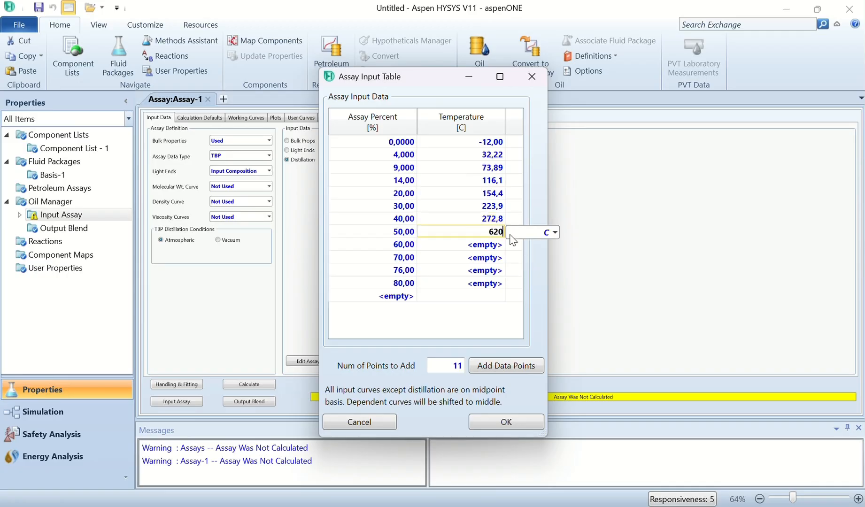
left_click(555, 232)
left_click(523, 268)
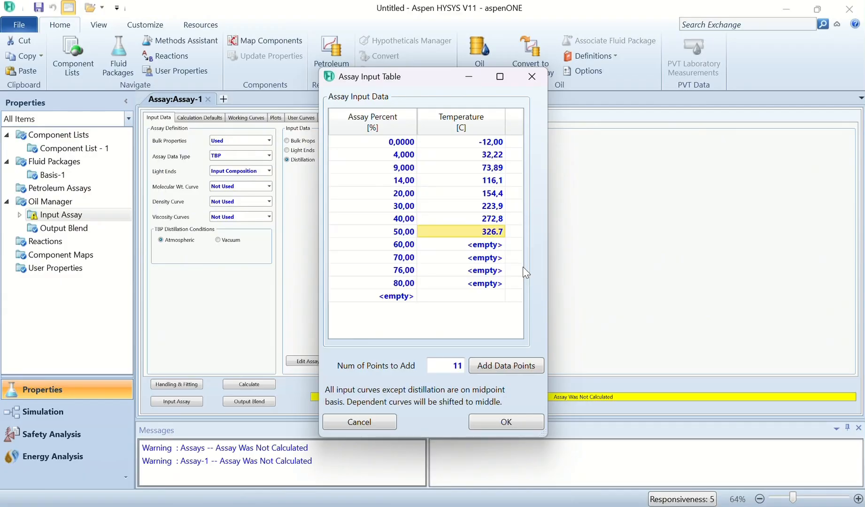
- Set the distillation temperatures to 740 F at 60 % and 842 F at 70 %
left_click(490, 246)
type("740")
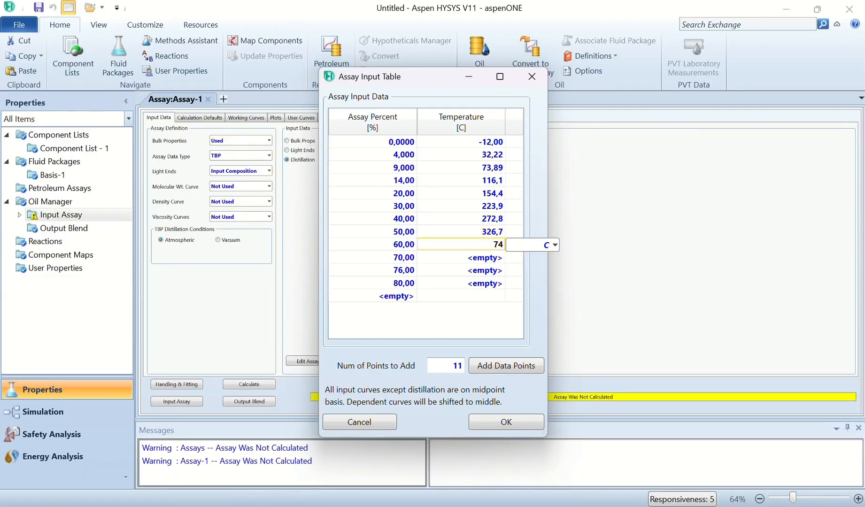
left_click(555, 245)
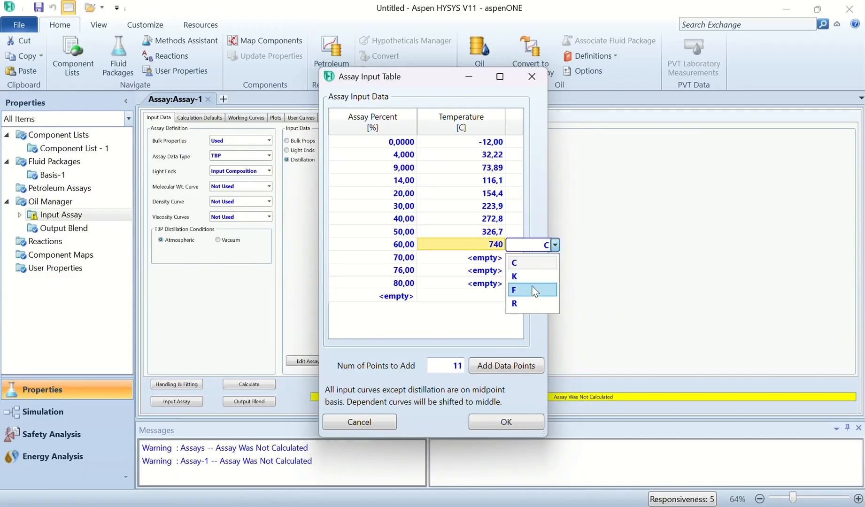
left_click(527, 287)
left_click(498, 261)
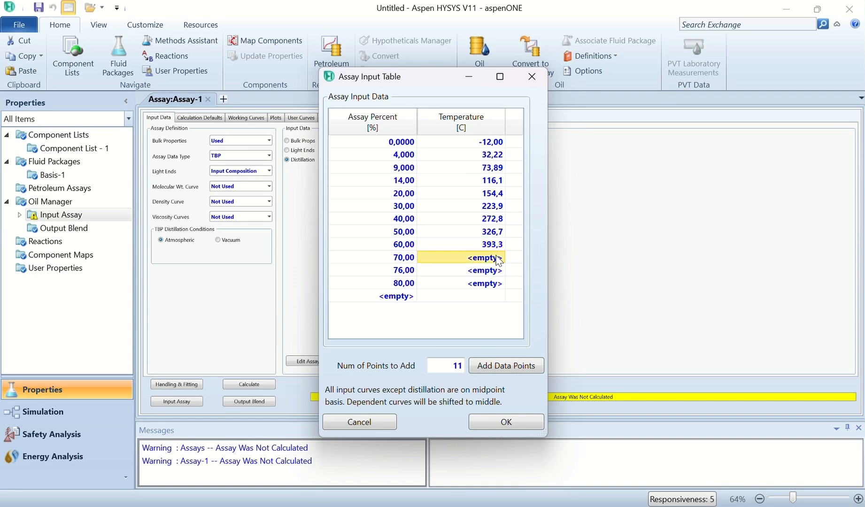
type("842")
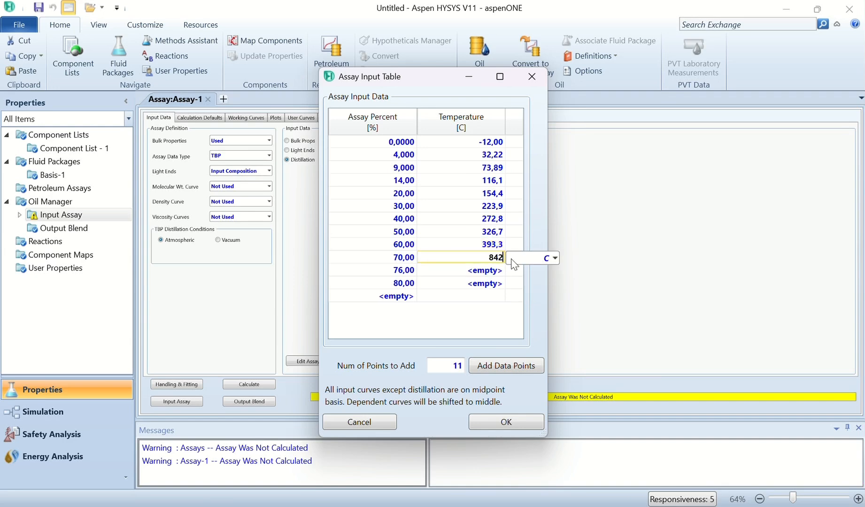
left_click(554, 259)
left_click(516, 303)
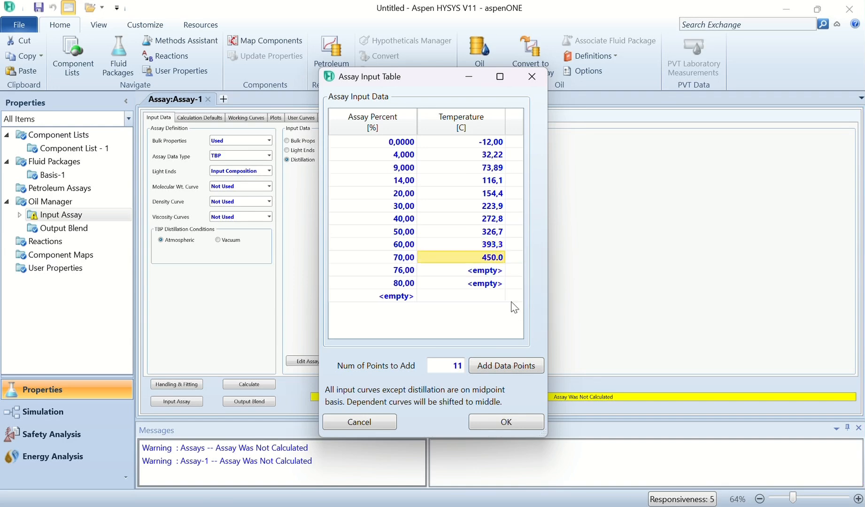
- Set the distillation temperatures to 914 F at 76 % and 961 F at 80 %, and accept the assay input table
left_click(488, 272)
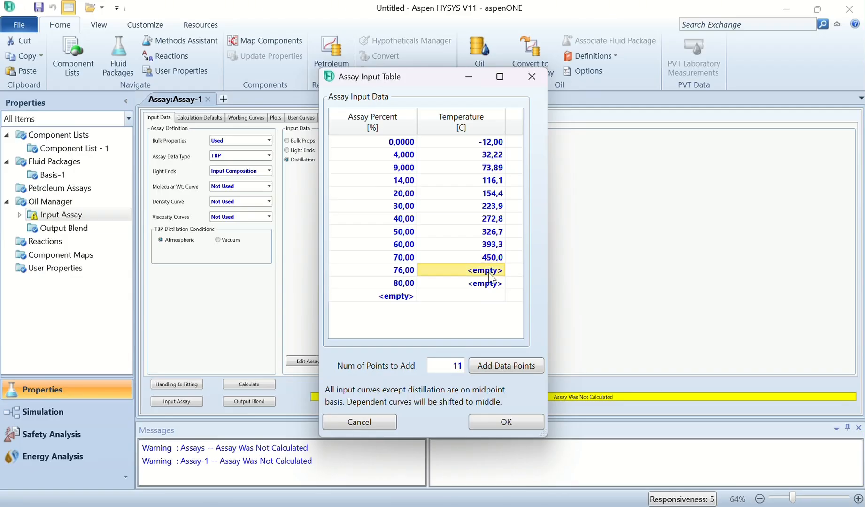
type("914")
left_click(554, 270)
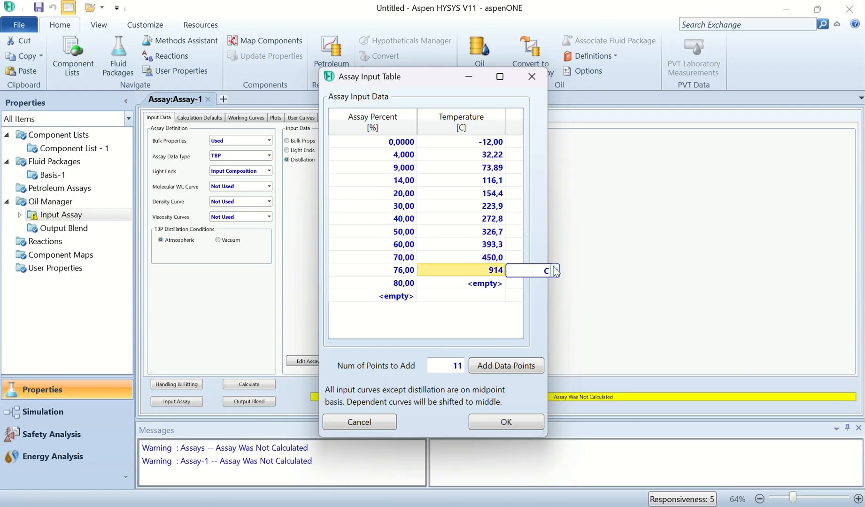
left_click(521, 317)
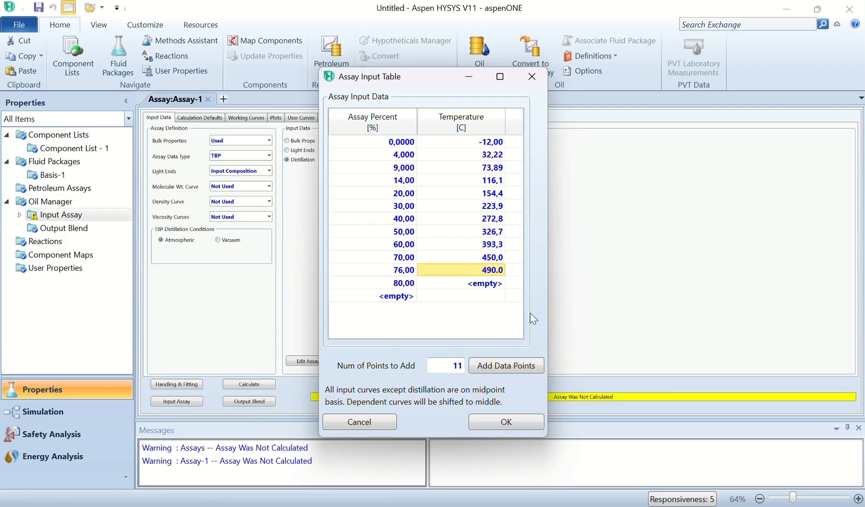
left_click(491, 284)
type("9")
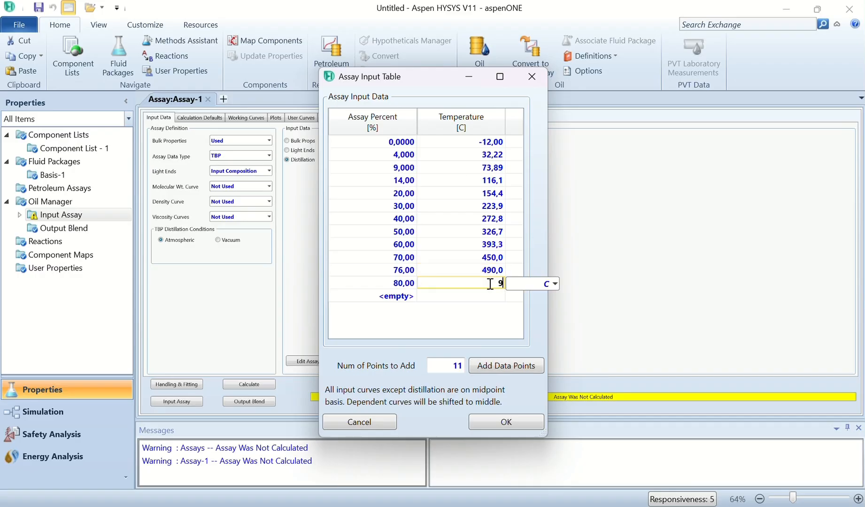
type("61")
left_click(555, 284)
left_click(537, 327)
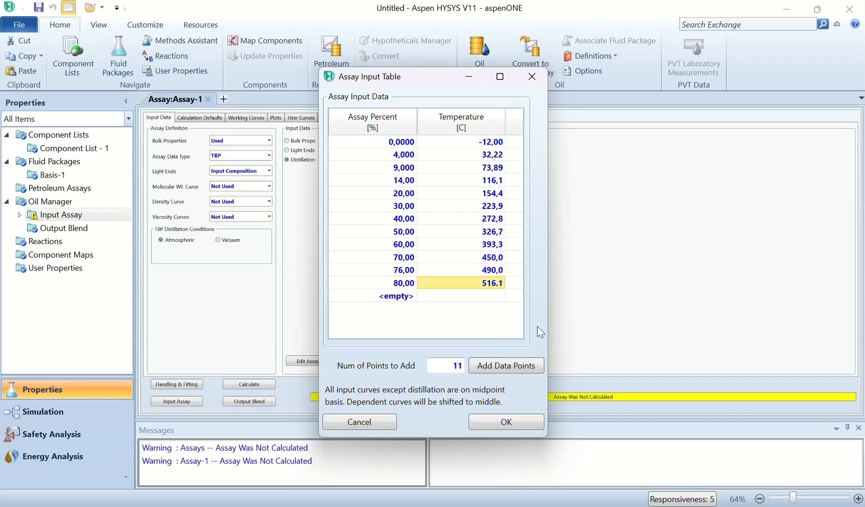
left_click(502, 422)
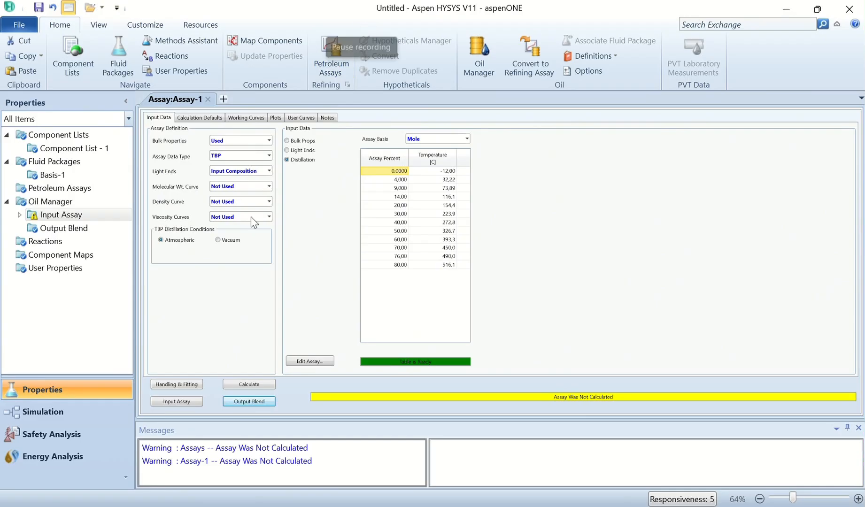
- Calculate the working curves of Assay-1 and close the assay
left_click(252, 118)
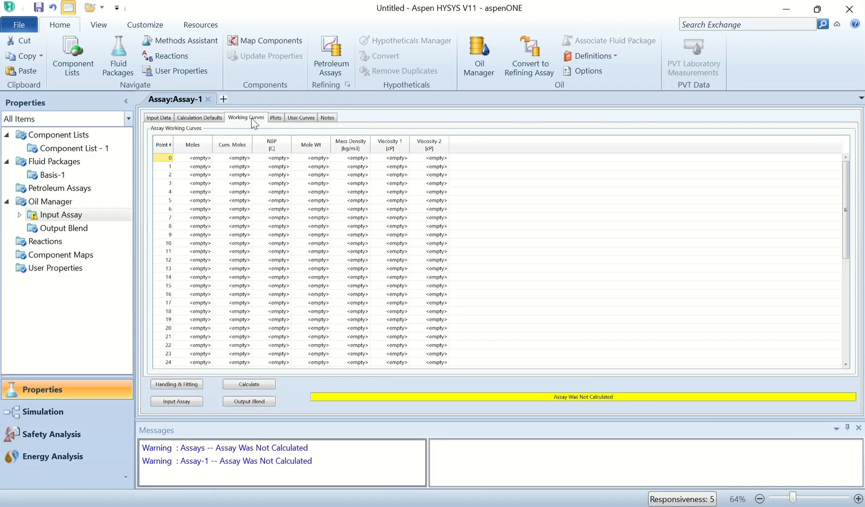
left_click(254, 402)
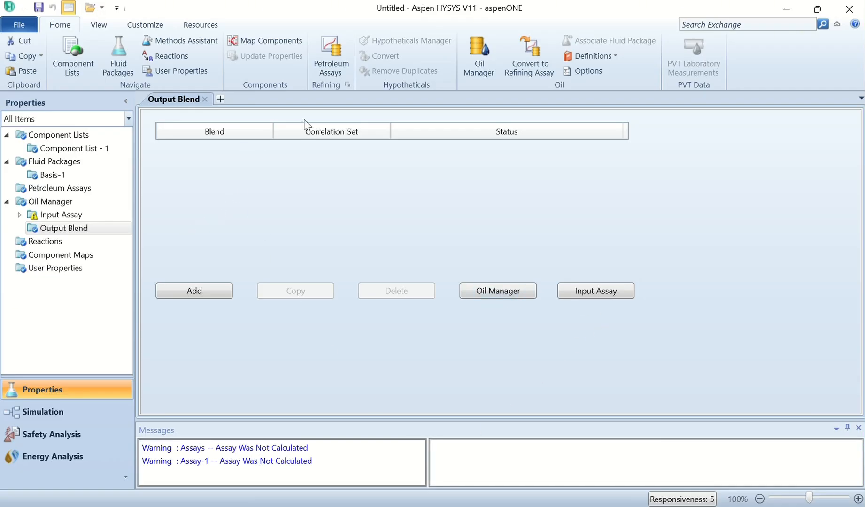
left_click(65, 215)
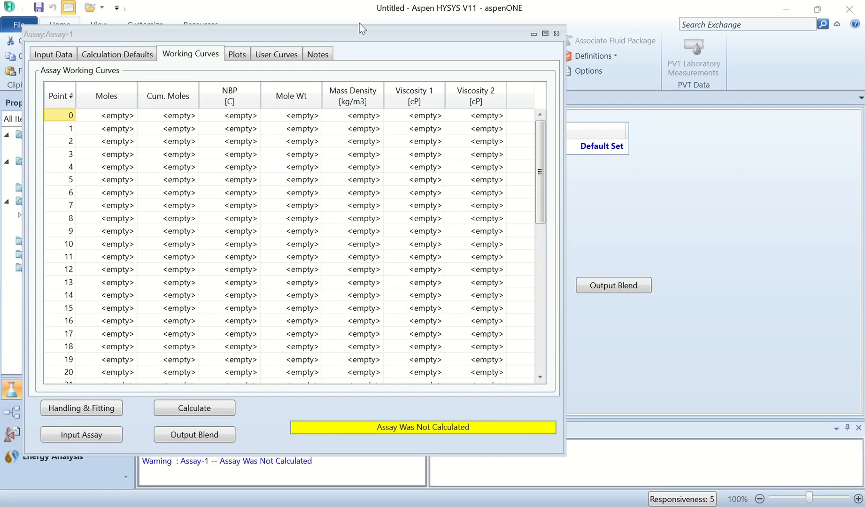
left_click(206, 409)
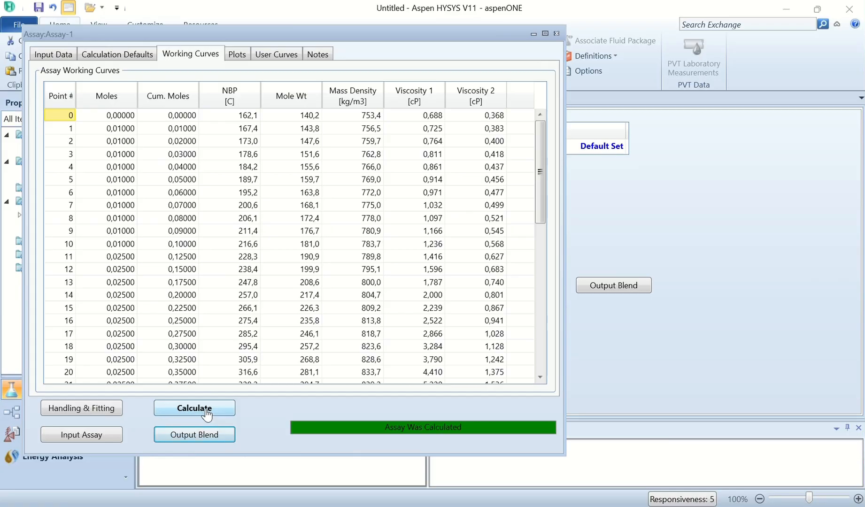
left_click(557, 33)
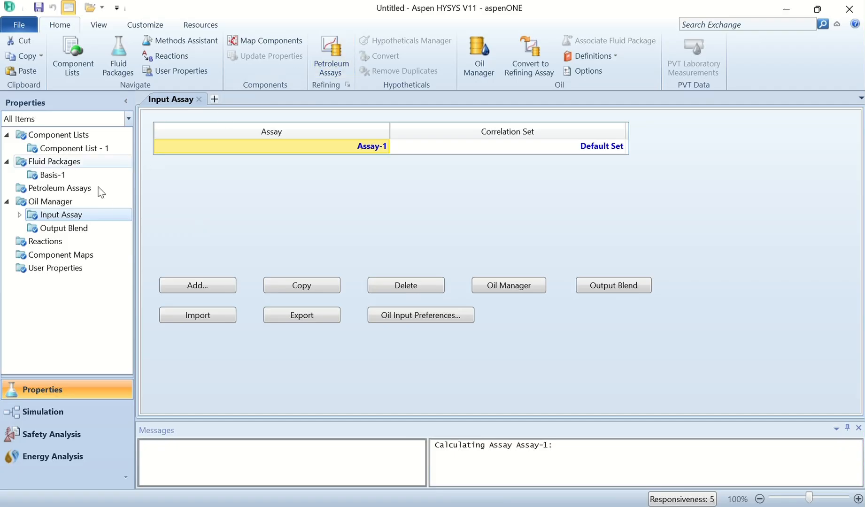
- Create a new output blend and add Assay-1 to its oil flow information
left_click(63, 227)
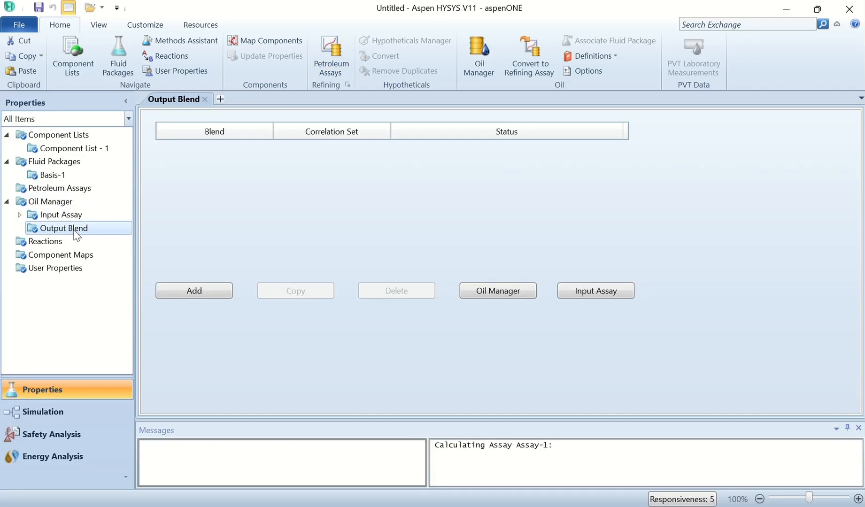
left_click(189, 292)
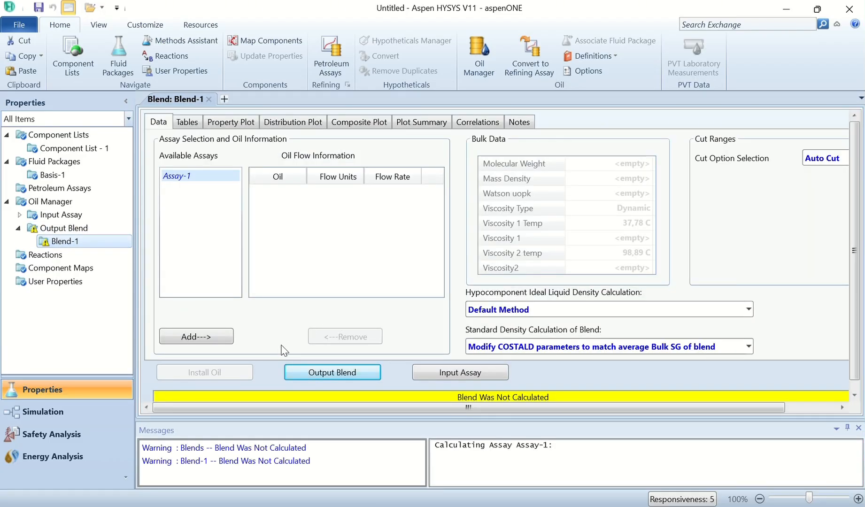
left_click(206, 339)
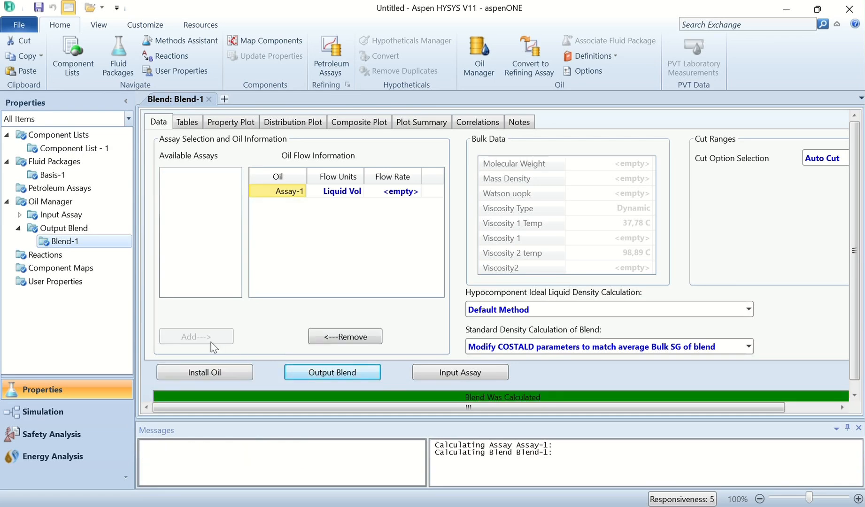
- Install the blended oil in the main flowsheet with the stream name Crude Oil
left_click(207, 374)
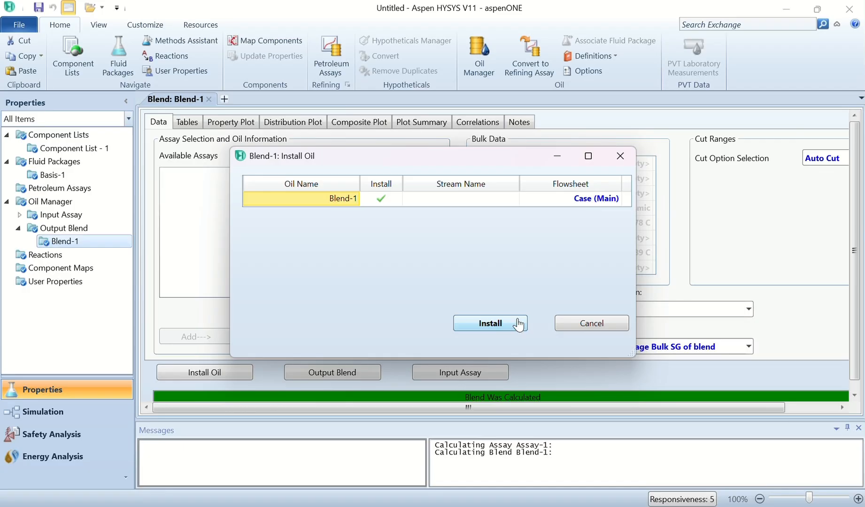
left_click(455, 204)
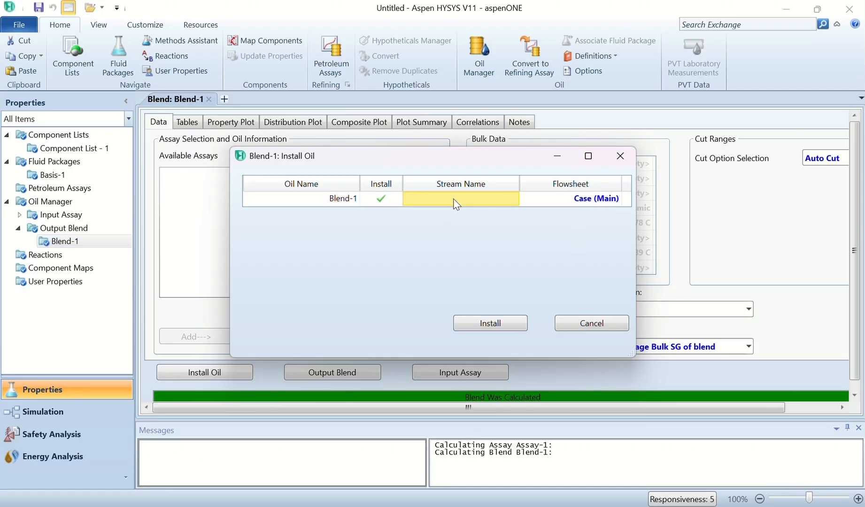
type("Crude")
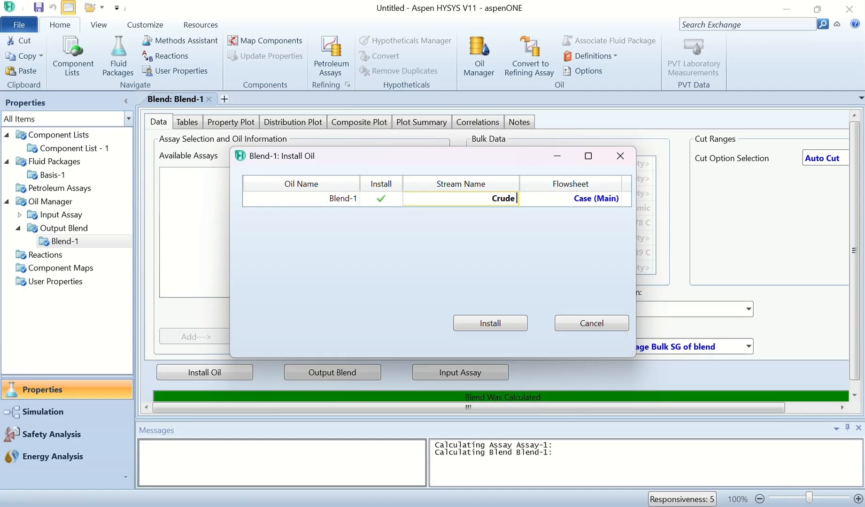
type(" Oil")
key("Return")
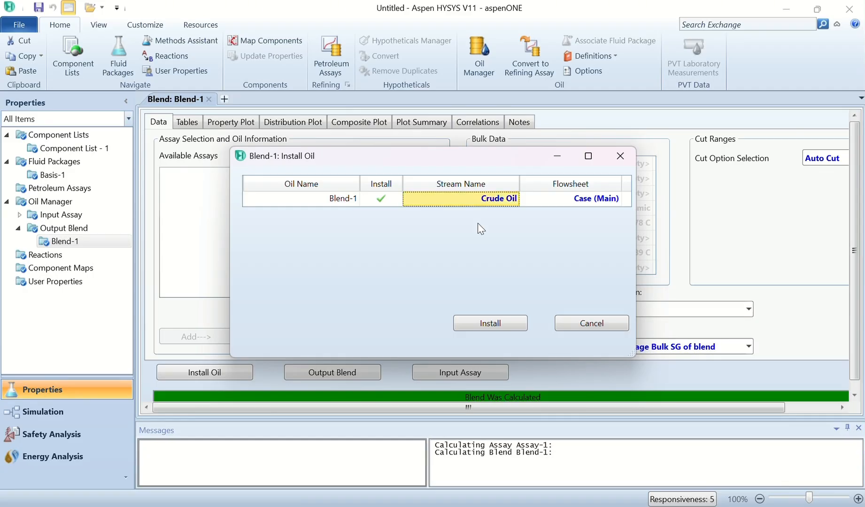
left_click(491, 324)
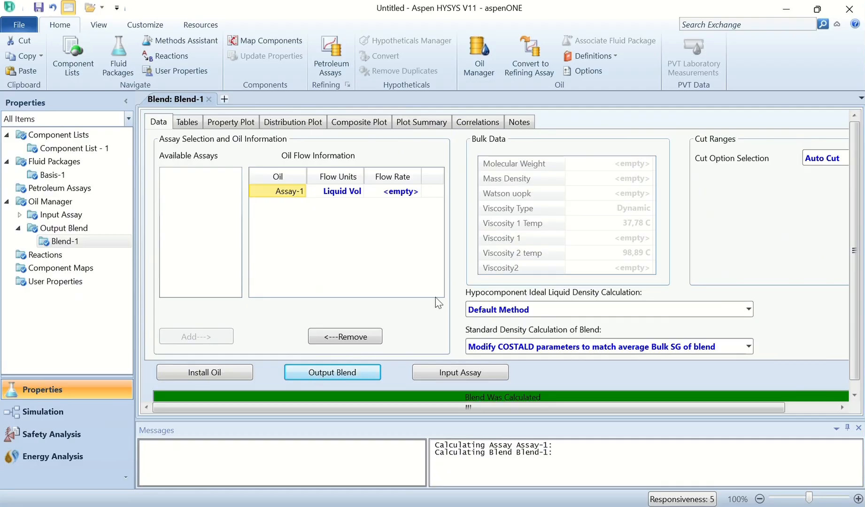
- Switch to the simulation environment and set the solver to active
left_click(19, 229)
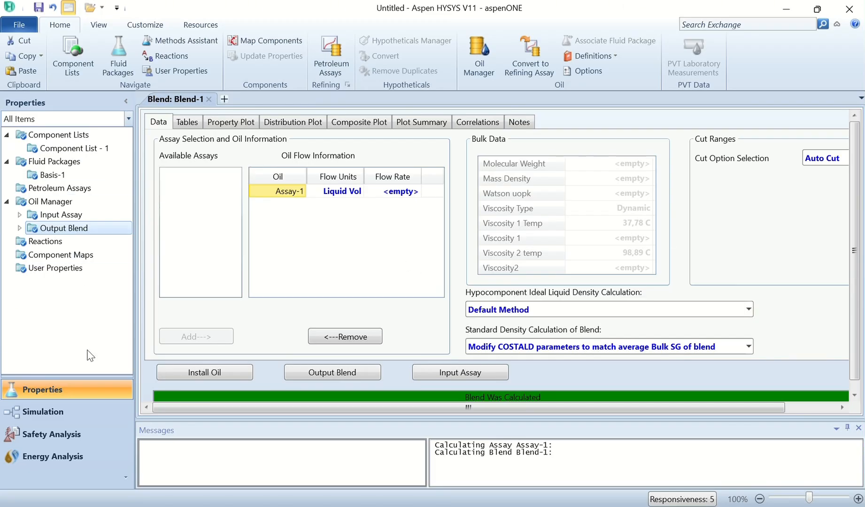
left_click(77, 417)
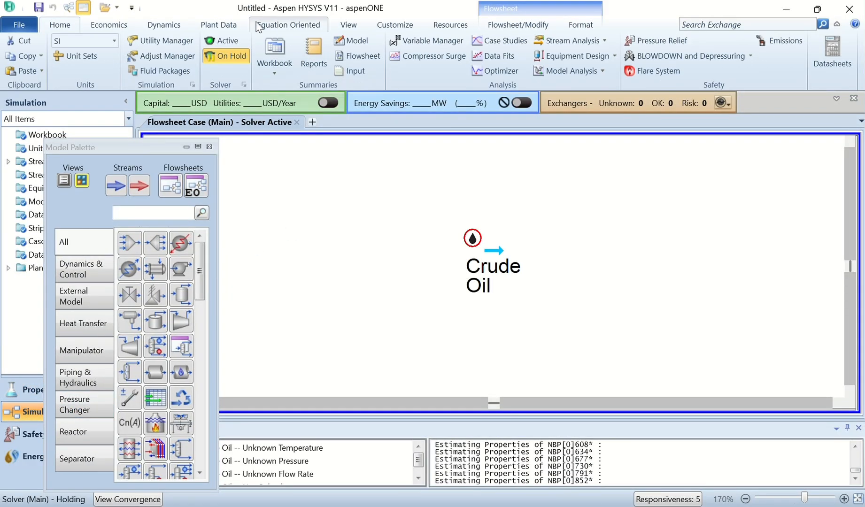
left_click(229, 39)
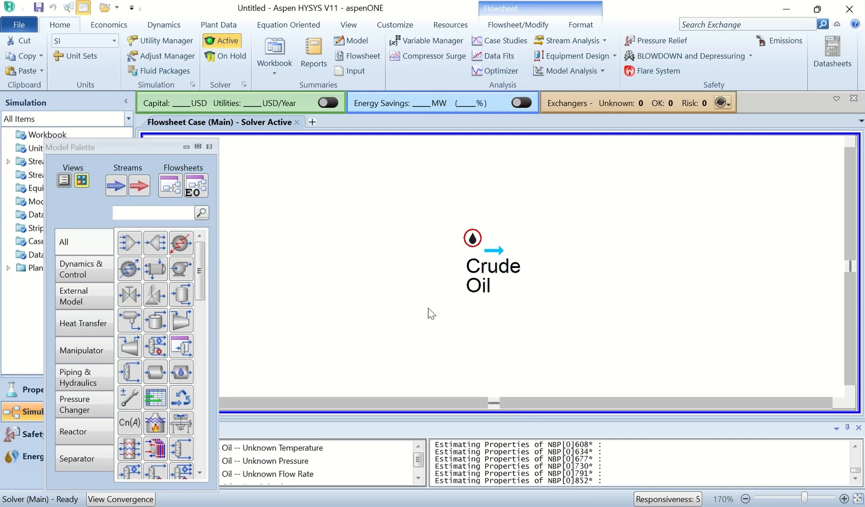
- Set the Crude Oil stream's temperature to 15 C and its pressure to 1000 kPa
double_click(492, 256)
left_click_drag(379, 163, 485, 108)
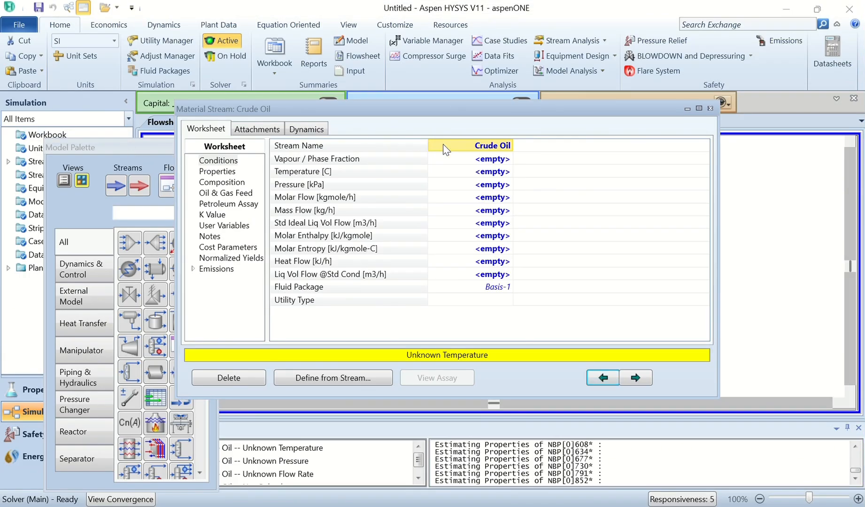
left_click(437, 172)
type("15")
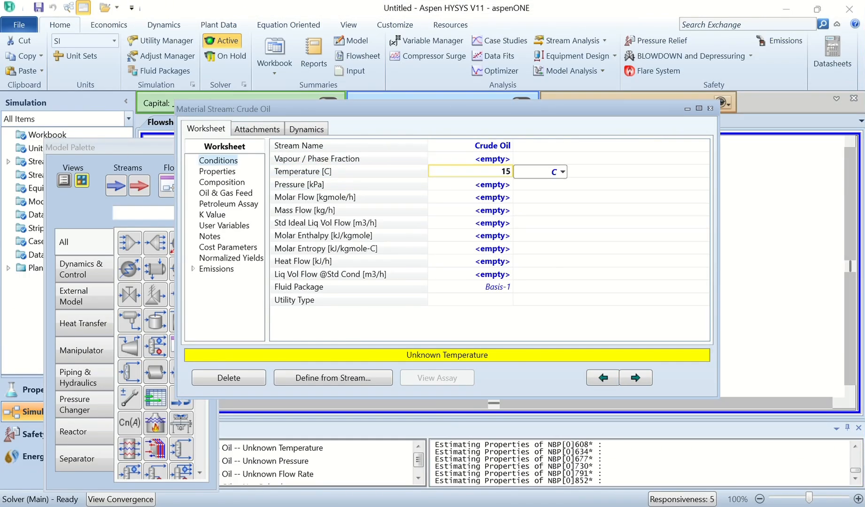
key("Return")
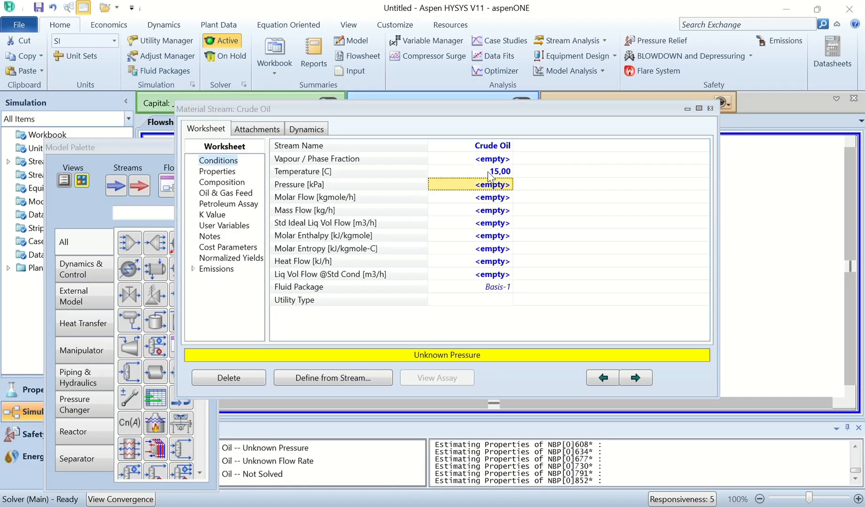
type("1")
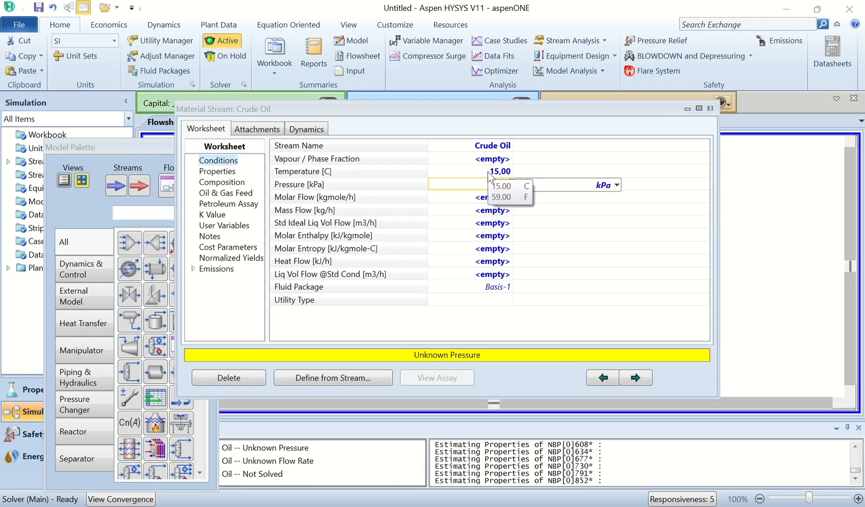
type("000")
key("Return")
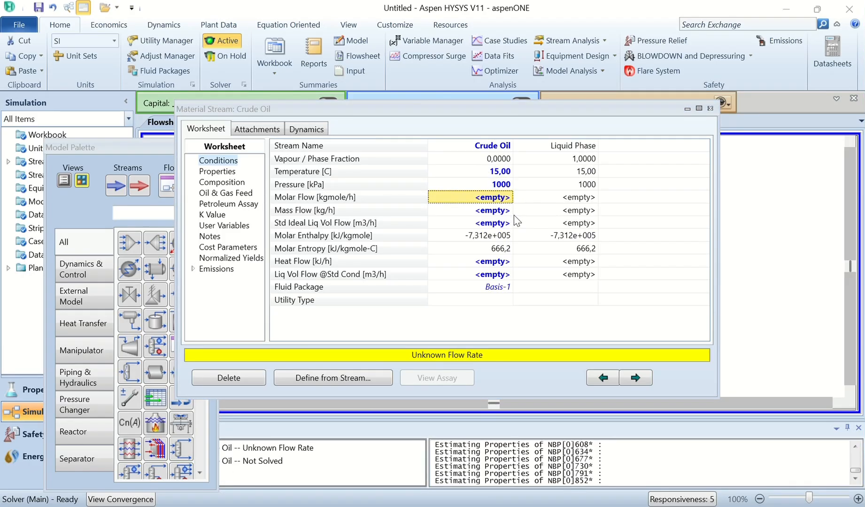
- Set the Crude Oil stream's mass flow to 6e+005 kg/h and close its properties
left_click(492, 214)
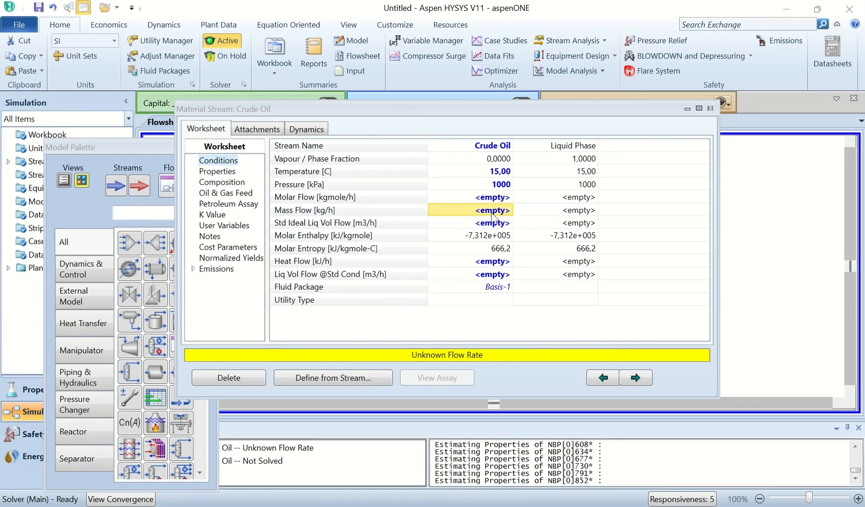
type("6")
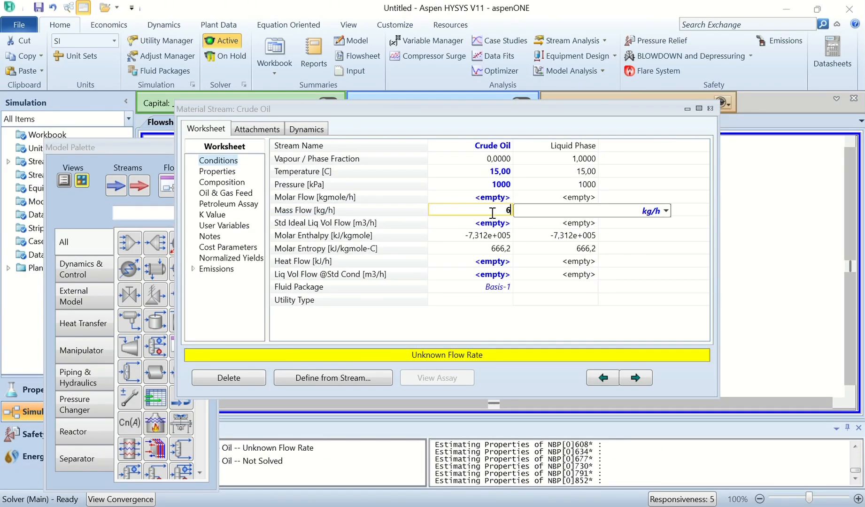
type("x10")
key("BackSpace")
key("BackSpace")
key("BackSpace")
type("6e")
type("+005")
key("Return")
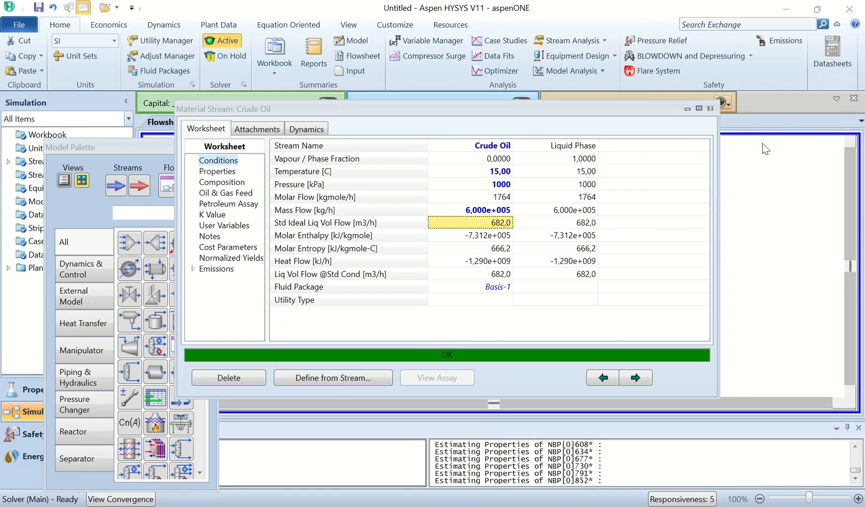
left_click(710, 109)
left_click(334, 269)
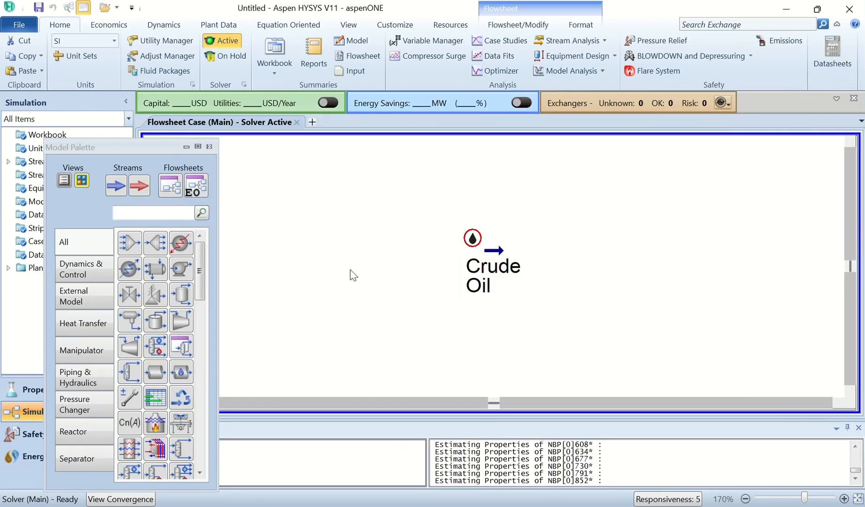
- Place a new material stream to the right of Crude Oil on the flowsheet and name it Water
left_click_drag(494, 403, 580, 402)
left_click(115, 185)
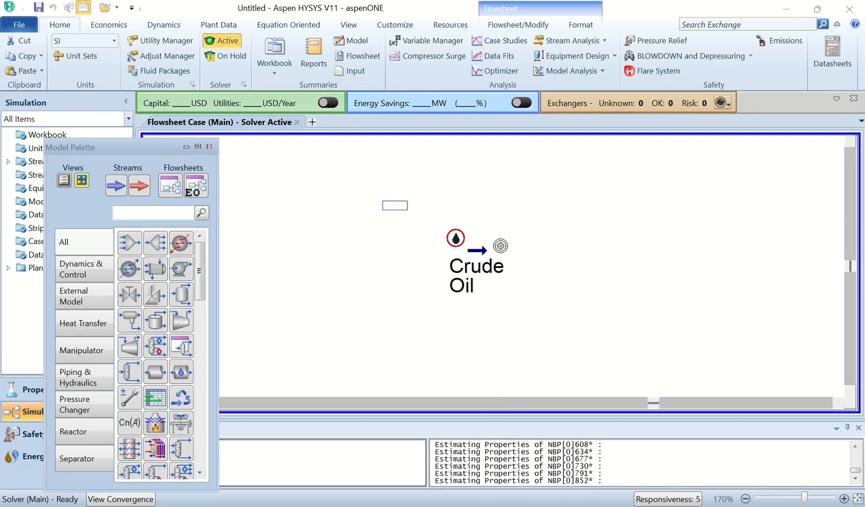
left_click(728, 287)
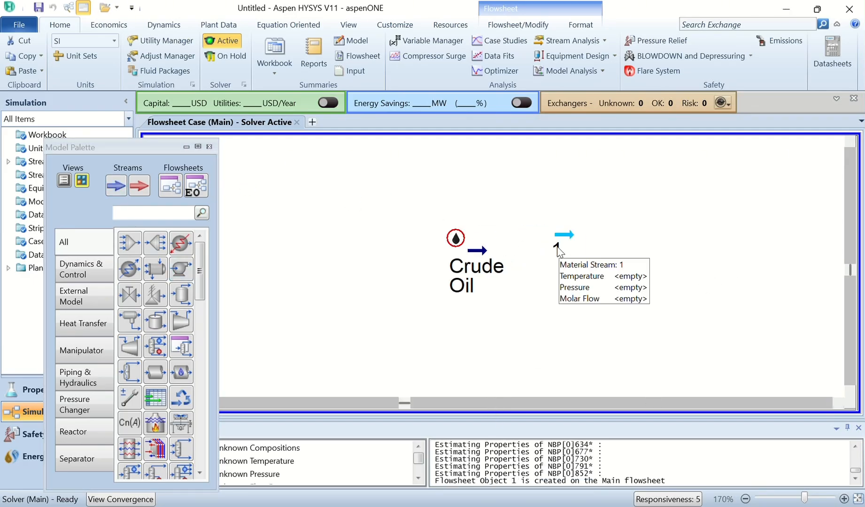
double_click(557, 248)
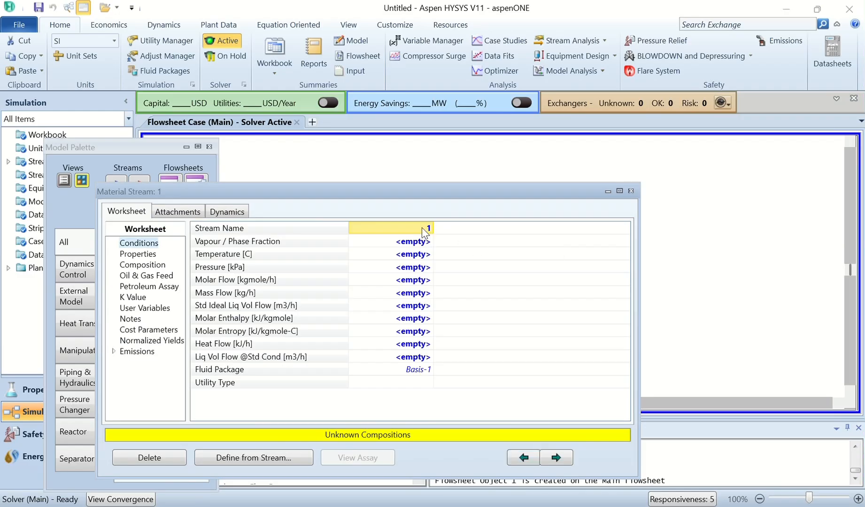
type("w")
key("BackSpace")
type("Water")
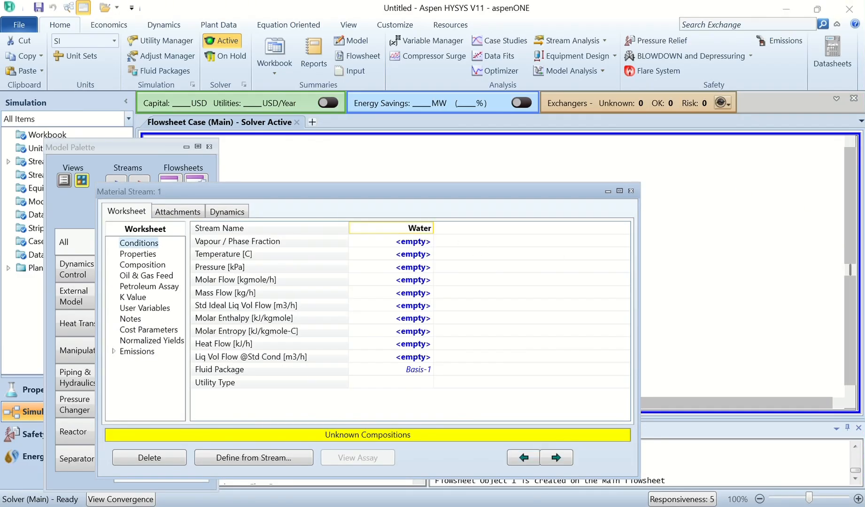
key("Return")
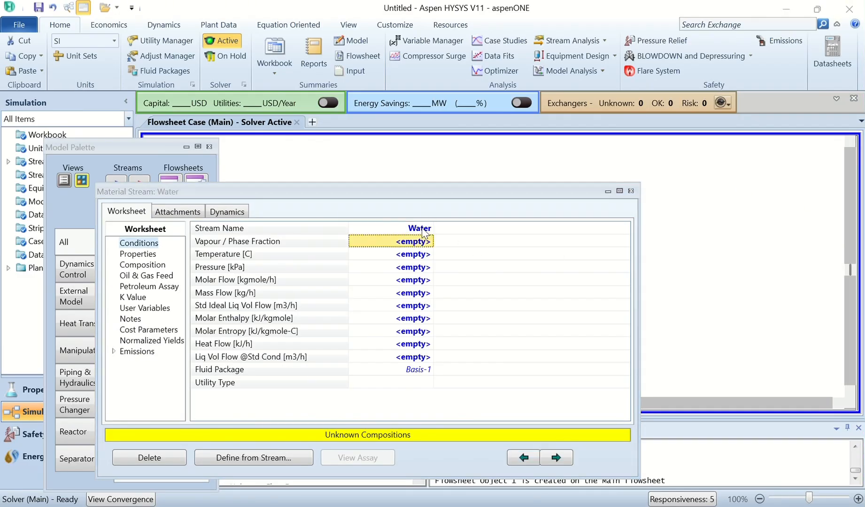
- Set the Water stream's temperature to 15 C and its mass flow to 21600 kg/h
key("Down")
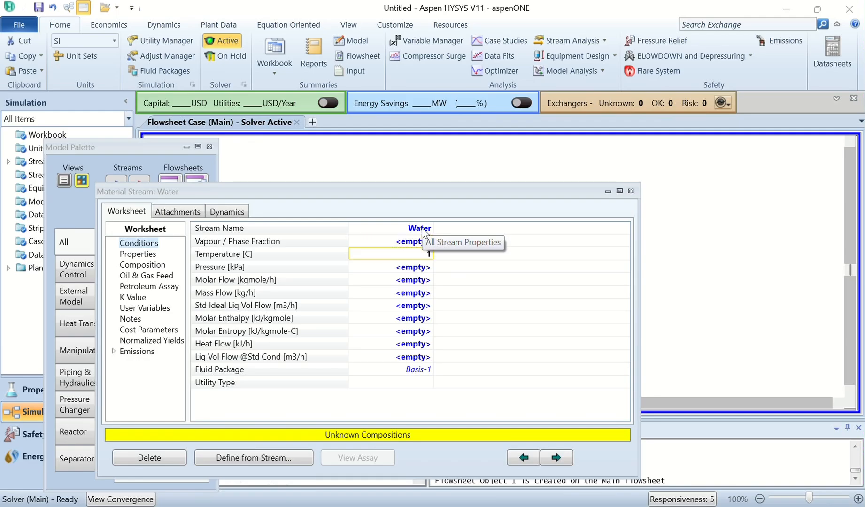
type("15")
key("Return")
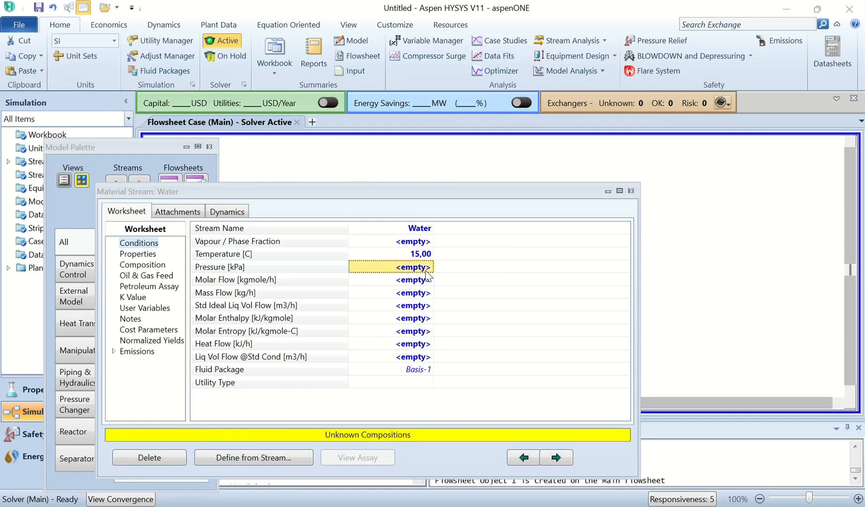
key("Down")
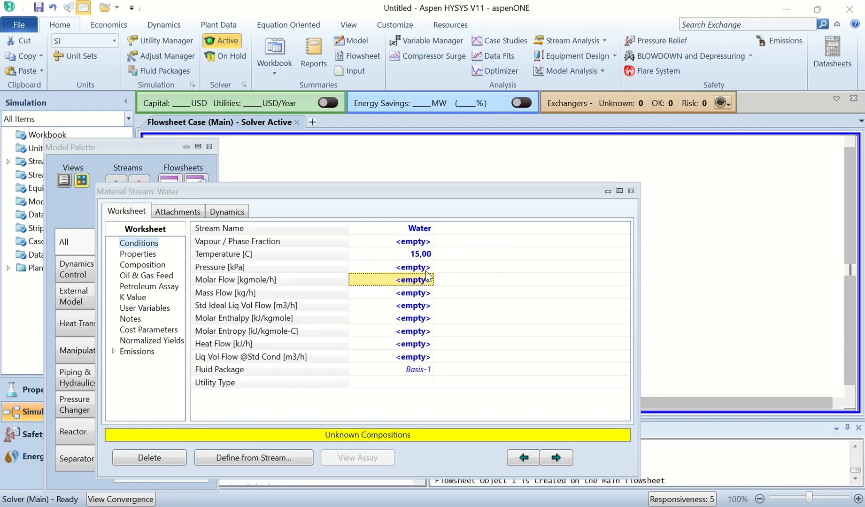
key("Down")
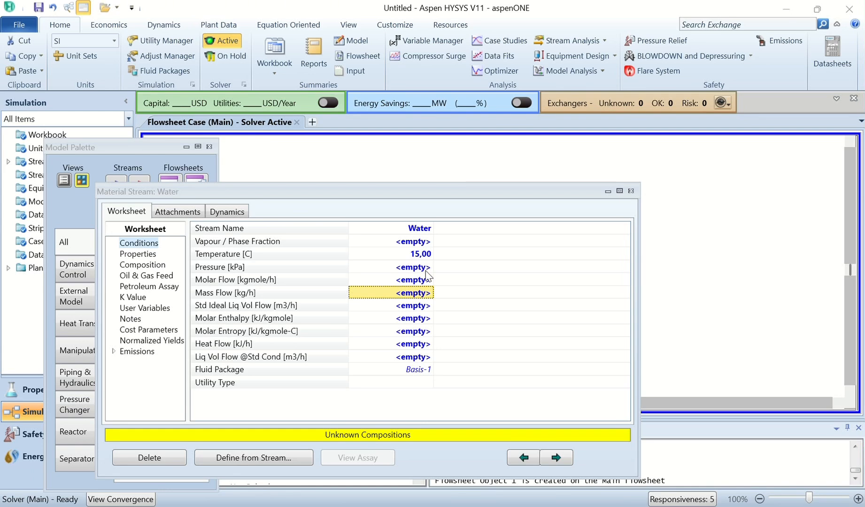
type("216")
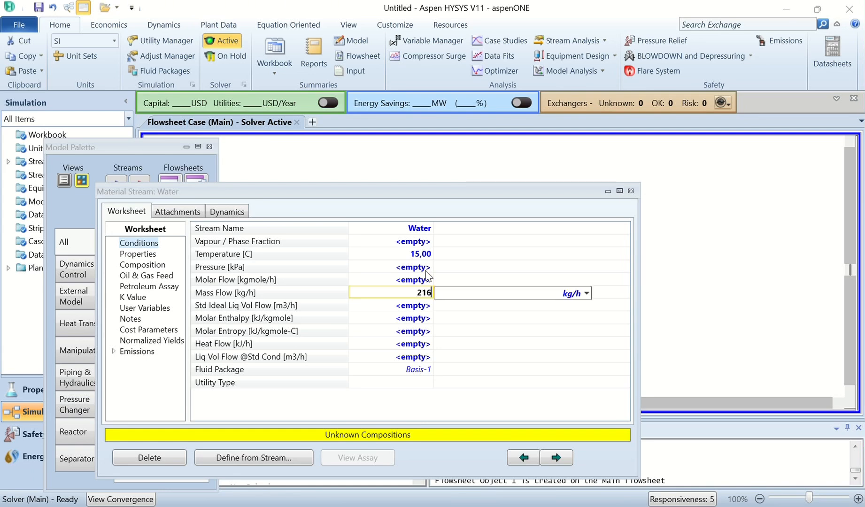
type("00")
key("Return")
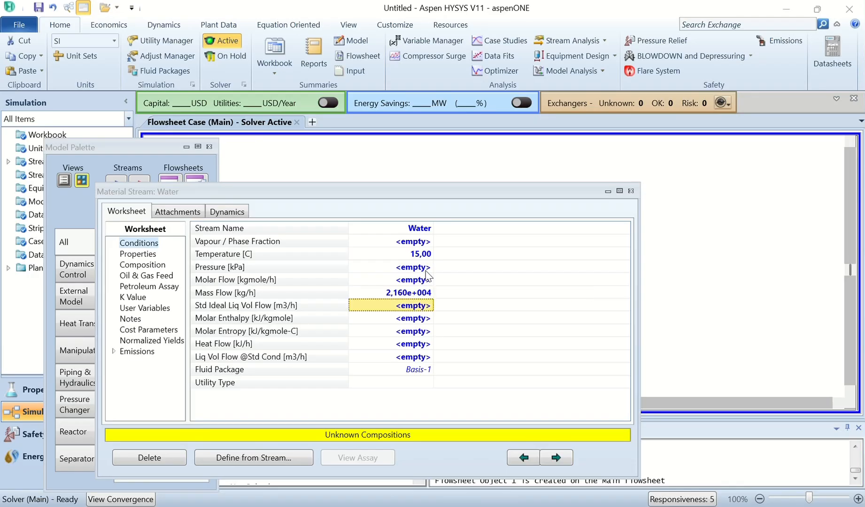
- Define the Water stream's composition as an H2O mole fraction of 1 and close the stream
left_click(149, 264)
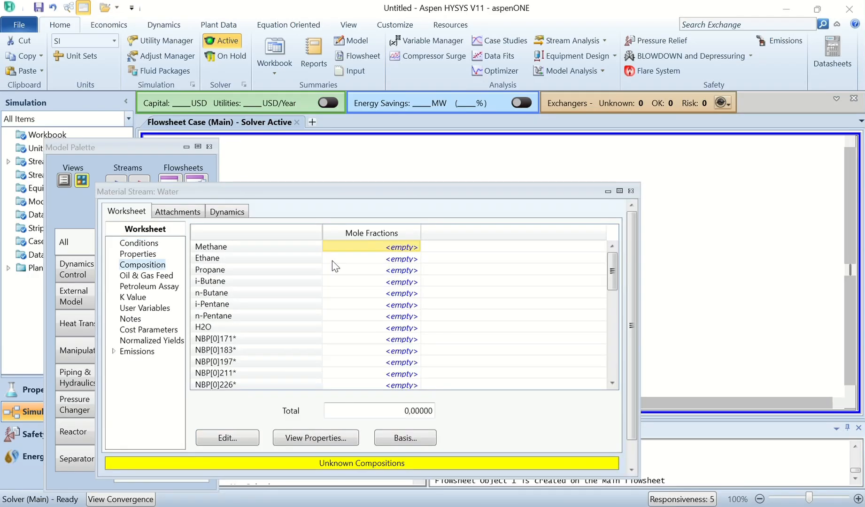
left_click(390, 329)
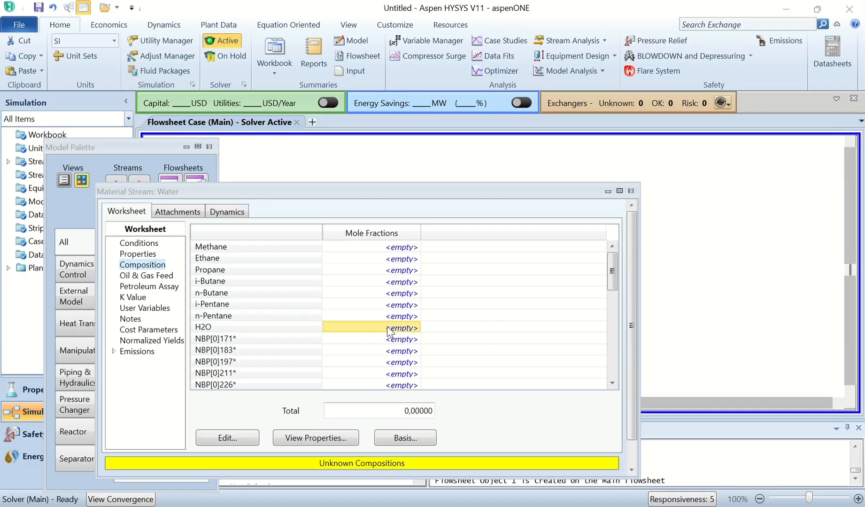
type("1")
key("Return")
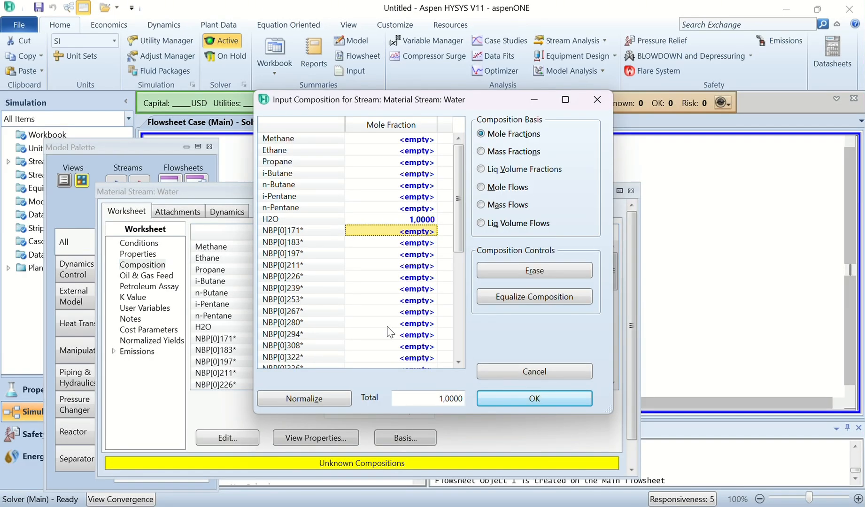
left_click(556, 399)
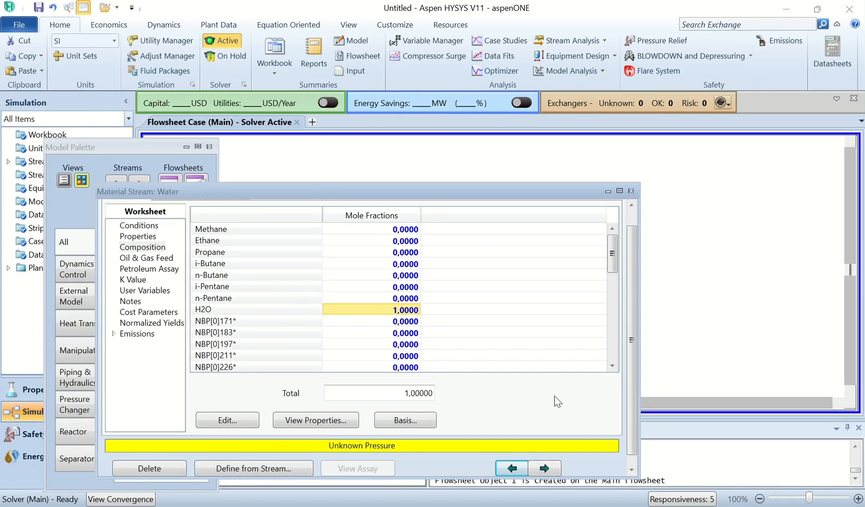
left_click(630, 191)
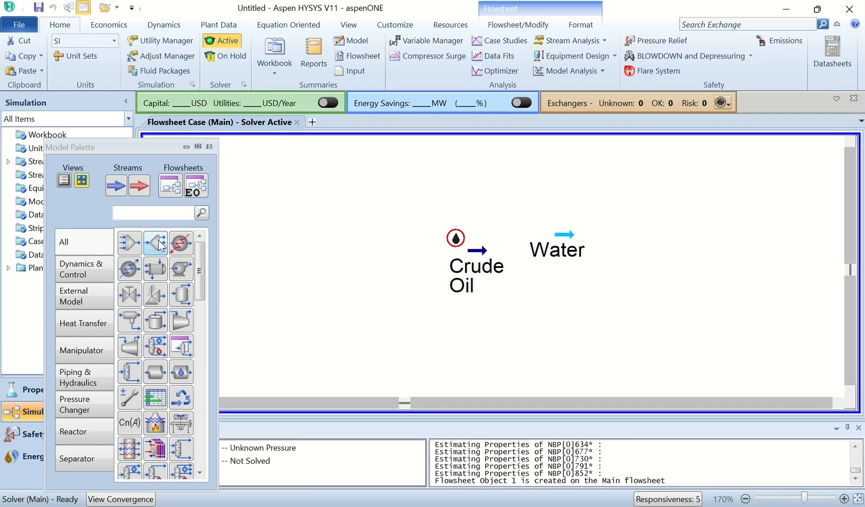
- Find the mixer model and place one to the right of the Water stream
left_click(147, 214)
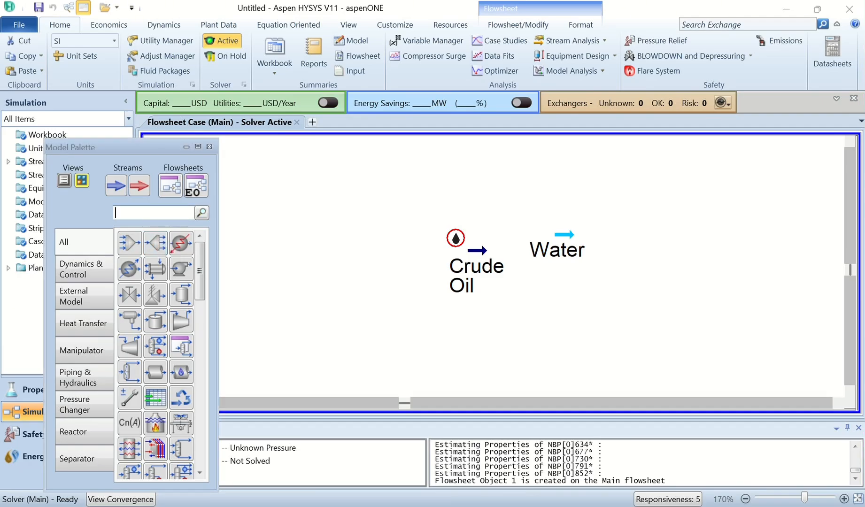
type("mix")
left_click_drag(129, 243, 665, 259)
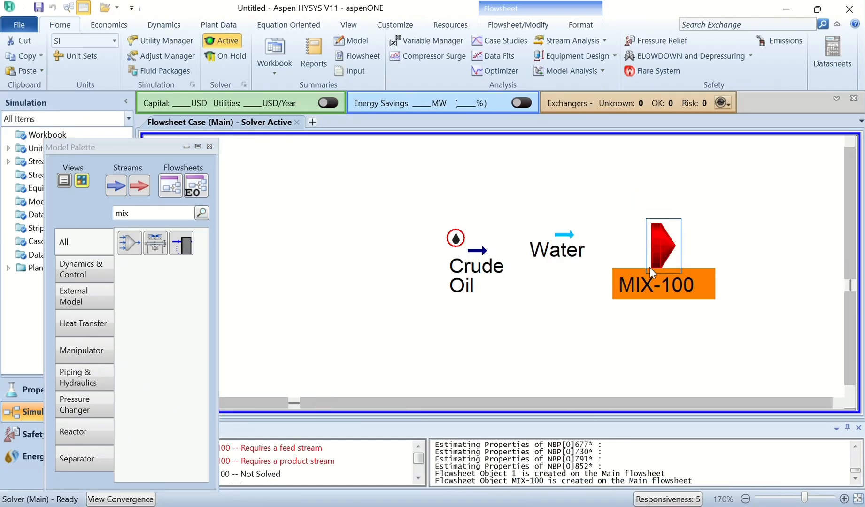
- Connect the Crude Oil and Water streams as inlets of mixer MIX-100
double_click(681, 248)
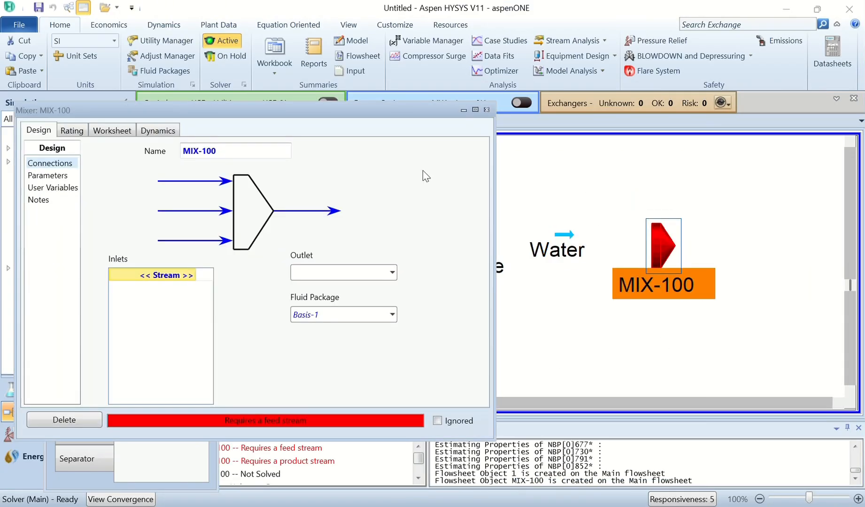
left_click_drag(442, 118, 566, 111)
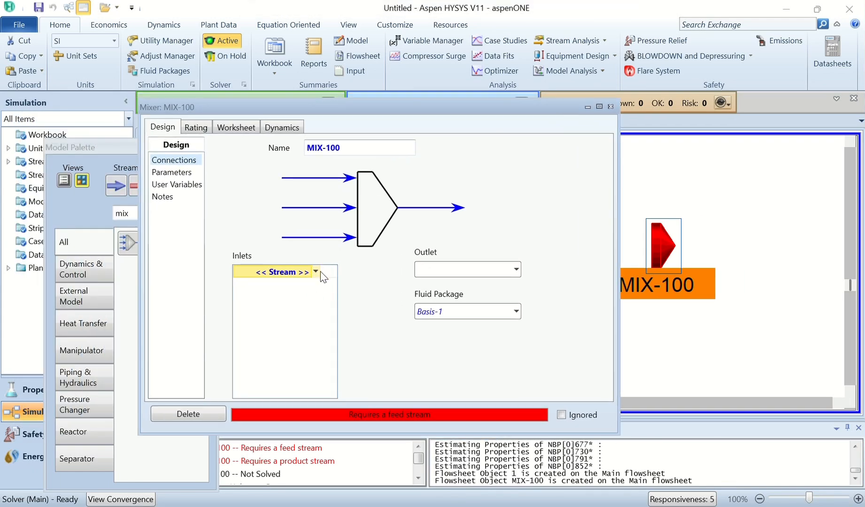
left_click(320, 272)
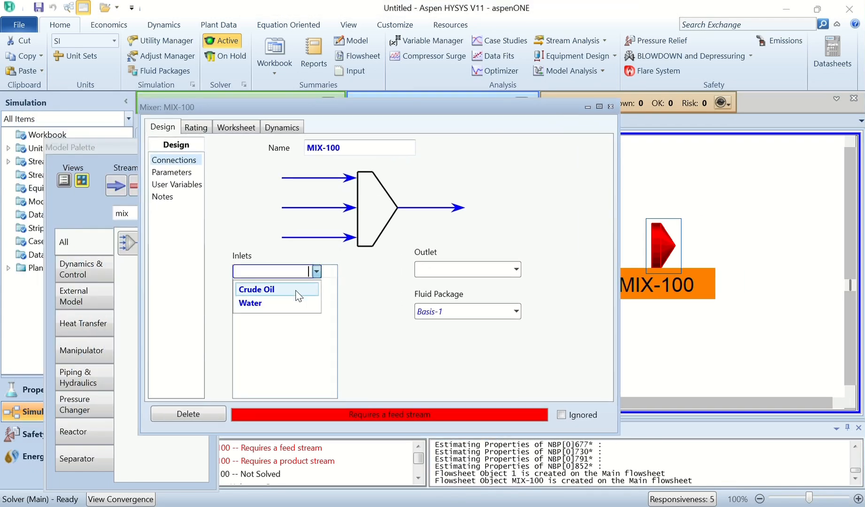
left_click(296, 290)
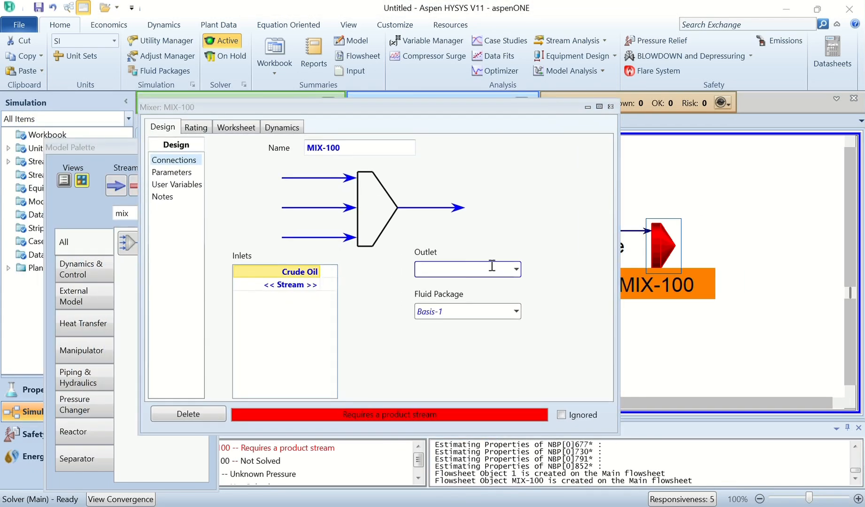
left_click(316, 285)
left_click(293, 300)
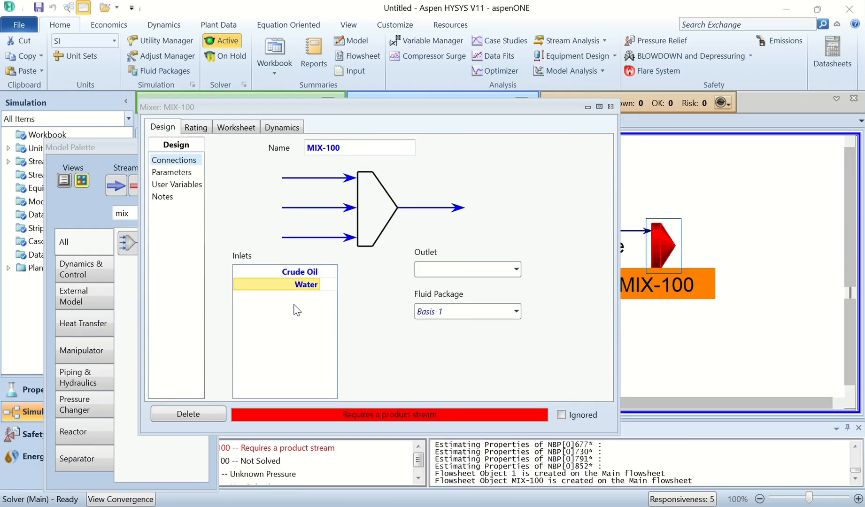
- Give the mixer an outlet stream named To Heater and set its automatic pressure assignment to Equalize All
left_click(515, 273)
type("To Heater")
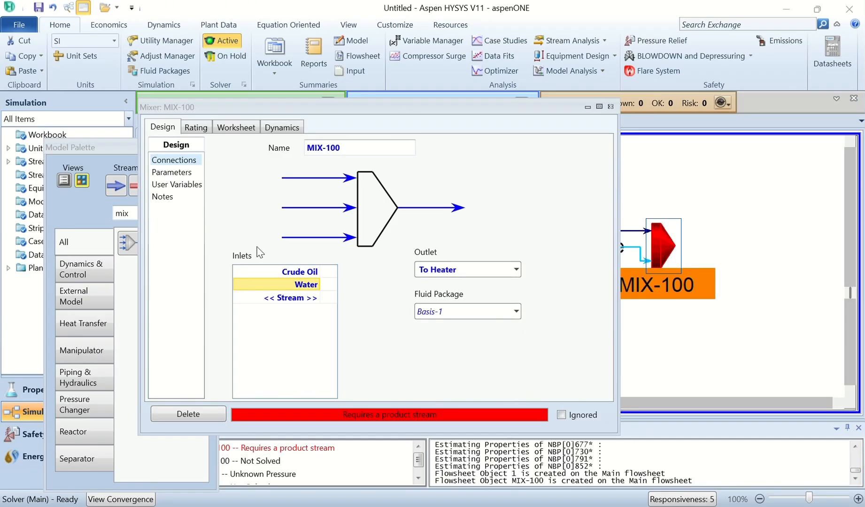
left_click(174, 175)
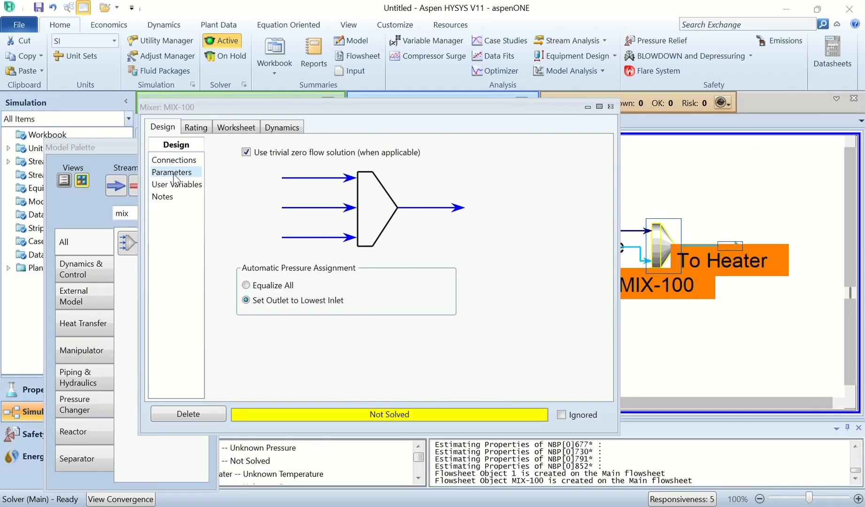
left_click(246, 286)
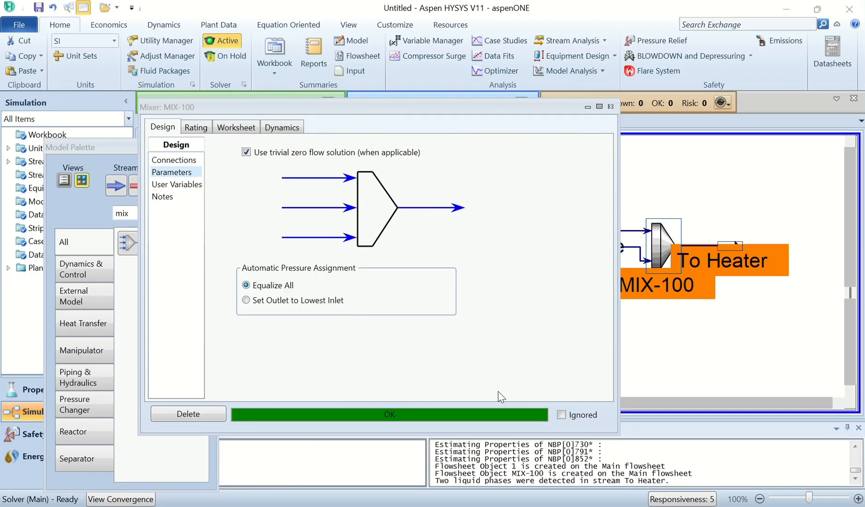
- Close the mixer and tidy the flowsheet, spacing Water apart from Crude Oil and lowering Water level with the mixer's lower inlet
left_click(611, 106)
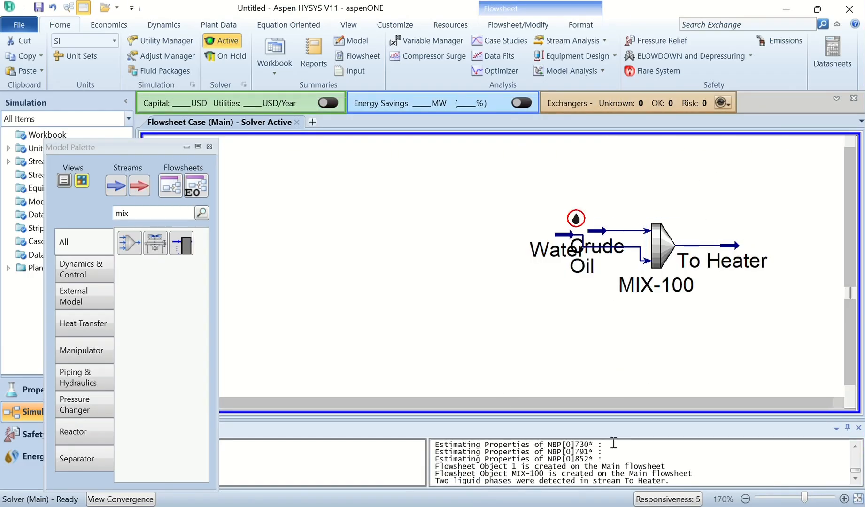
left_click(792, 500)
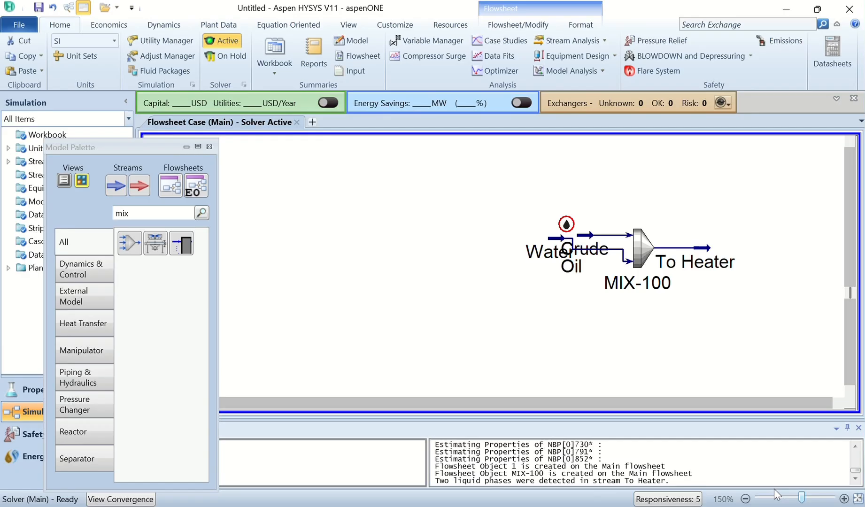
left_click_drag(627, 401, 657, 404)
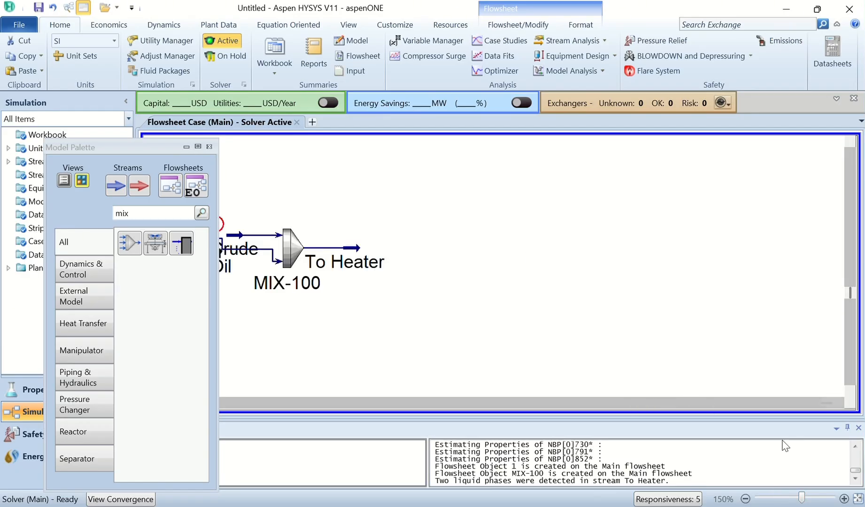
left_click_drag(826, 404, 685, 404)
left_click_drag(432, 248, 472, 247)
left_click(437, 222)
left_click(337, 251)
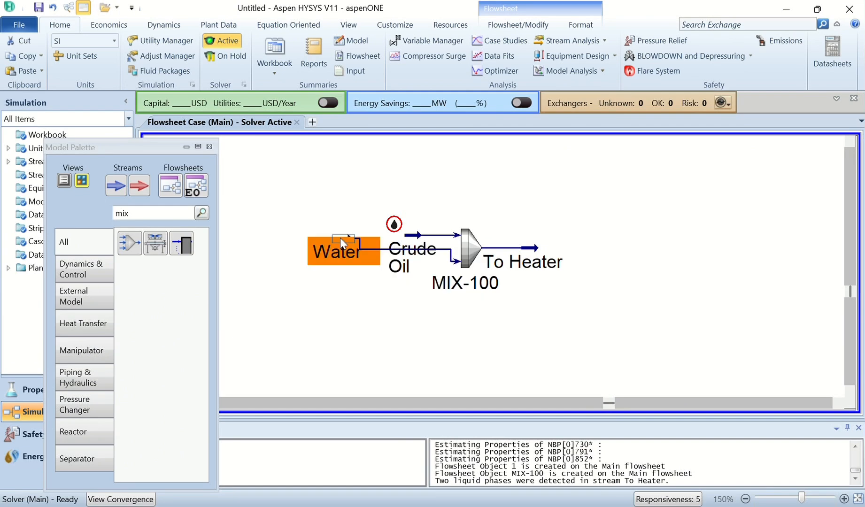
left_click_drag(335, 252, 331, 275)
left_click(449, 201)
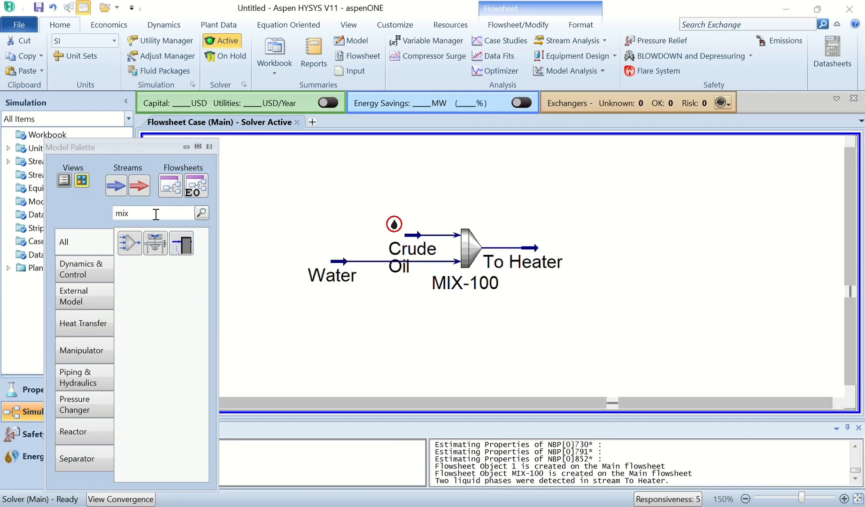
- Find the heater model and place one to the right of the To Heater stream
double_click(120, 213)
type("heater")
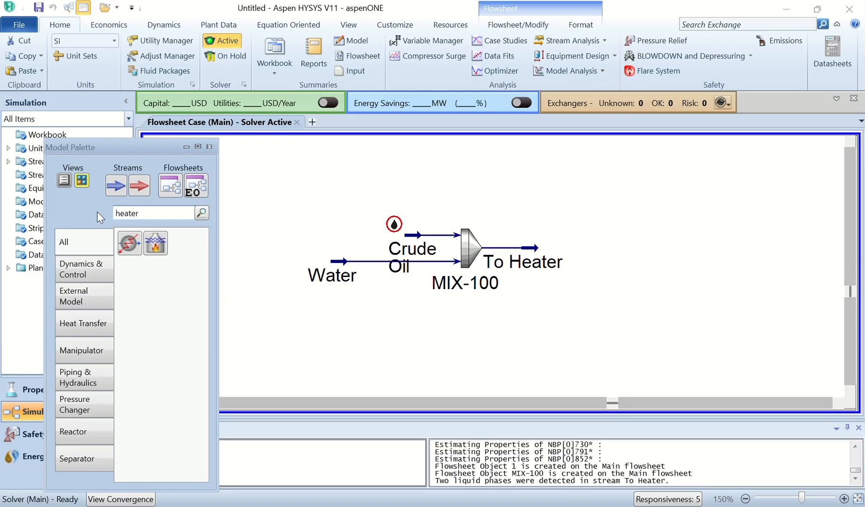
left_click_drag(130, 243, 587, 225)
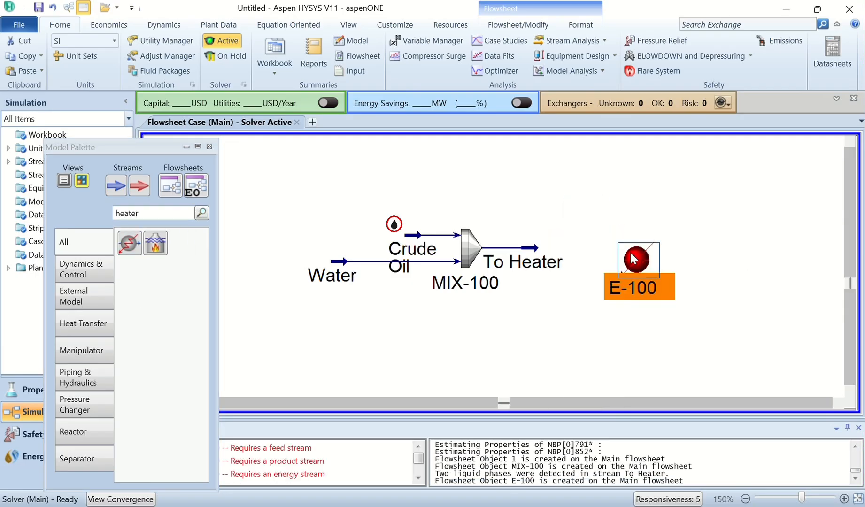
- Connect heater E-100 with inlet To Heater, energy stream H1 Q and outlet To Heat Exchanger
double_click(643, 266)
left_click_drag(378, 137, 532, 131)
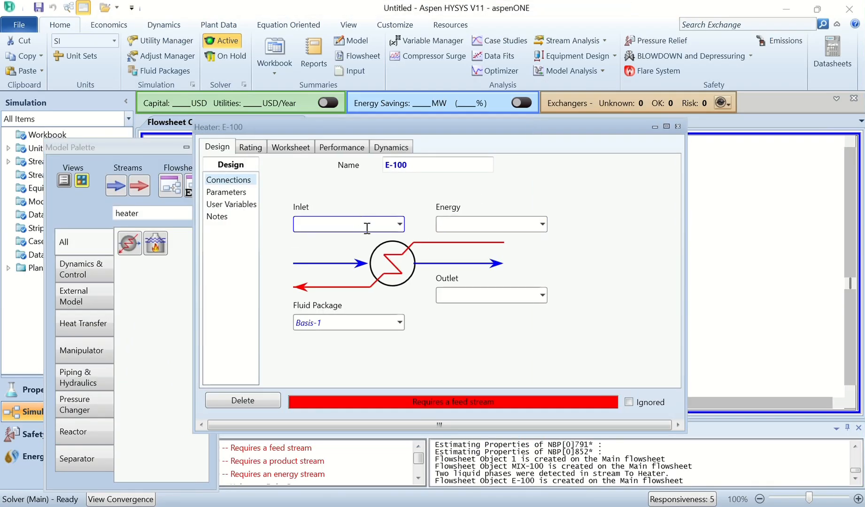
left_click(394, 223)
left_click(347, 242)
left_click(486, 226)
type("H1 Q")
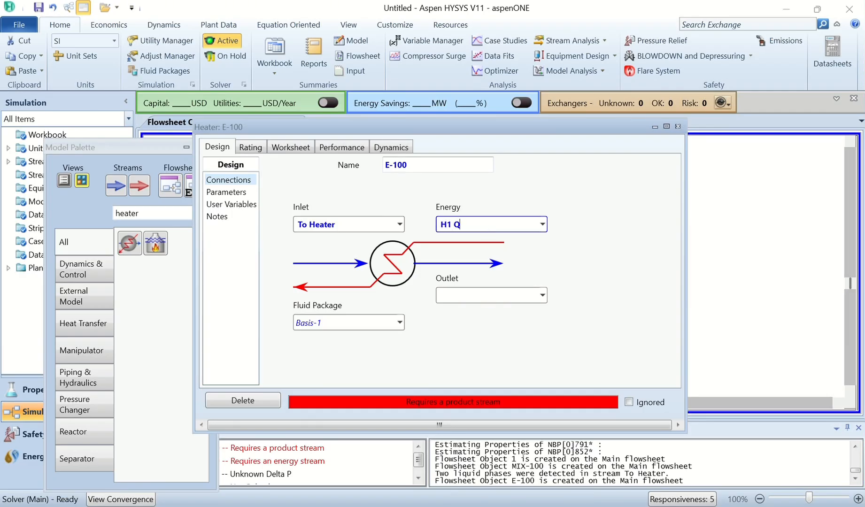
left_click(501, 292)
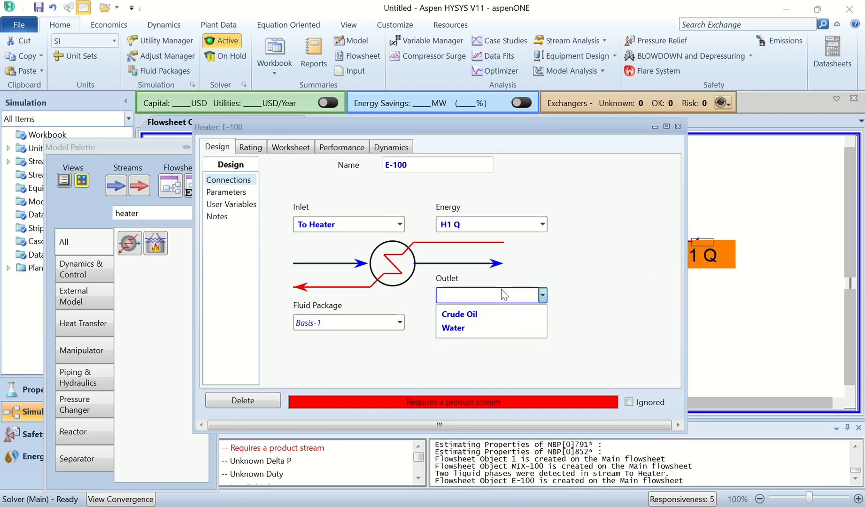
type("To Heat Exchang")
key("Return")
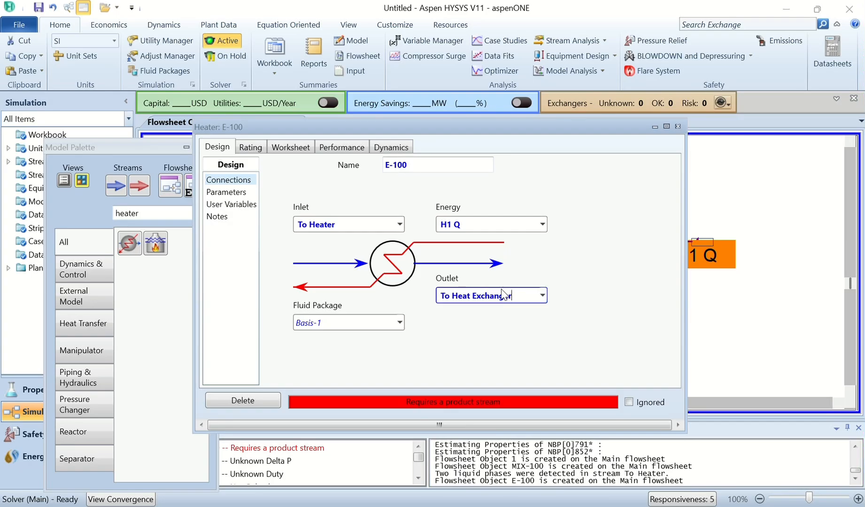
- Set the heater's pressure drop (Delta P) to 50 kPa
left_click(230, 193)
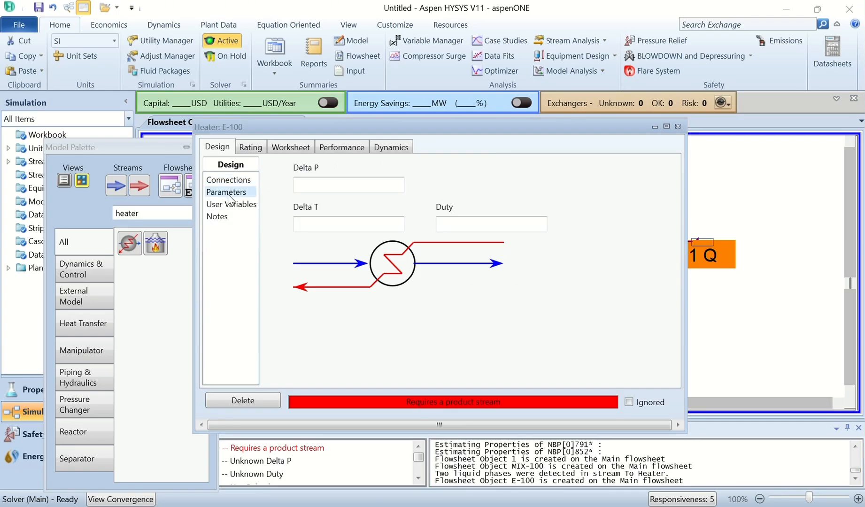
left_click(338, 183)
type("7.")
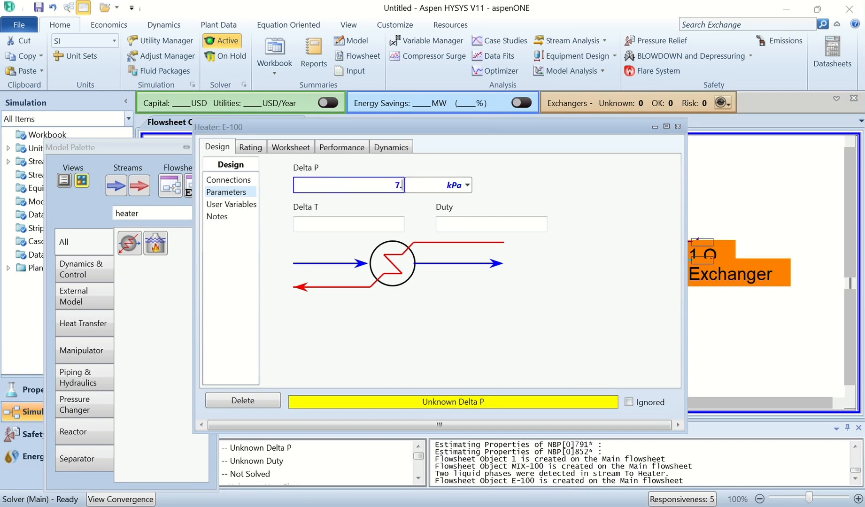
key("BackSpace")
type("0")
key("Return")
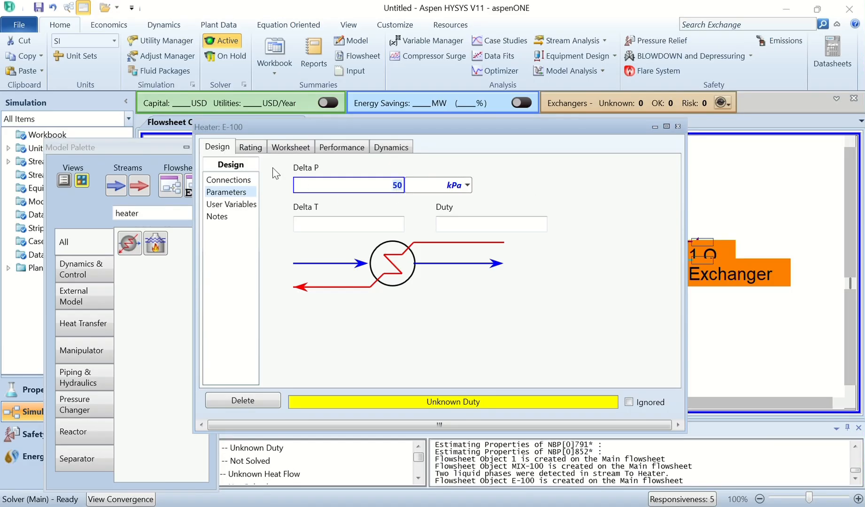
- Set the To Heat Exchanger stream's temperature to 65 °C in the heater's worksheet and close the heater
left_click(296, 150)
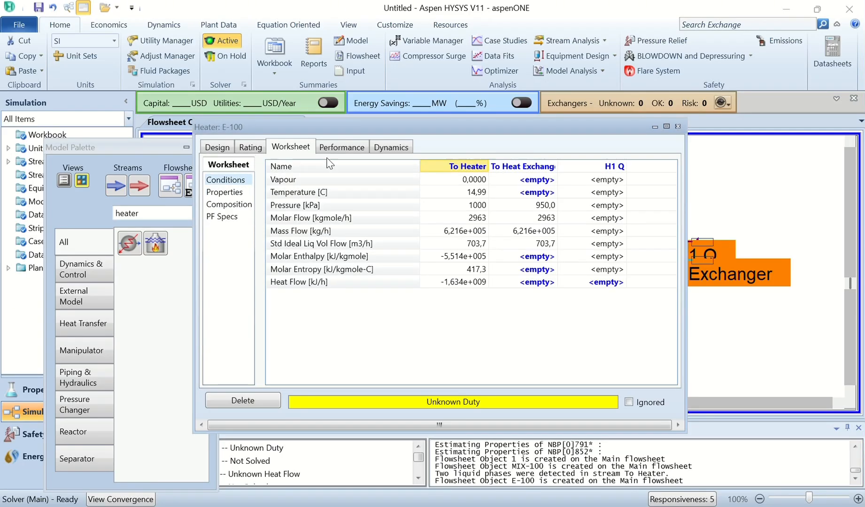
left_click(538, 194)
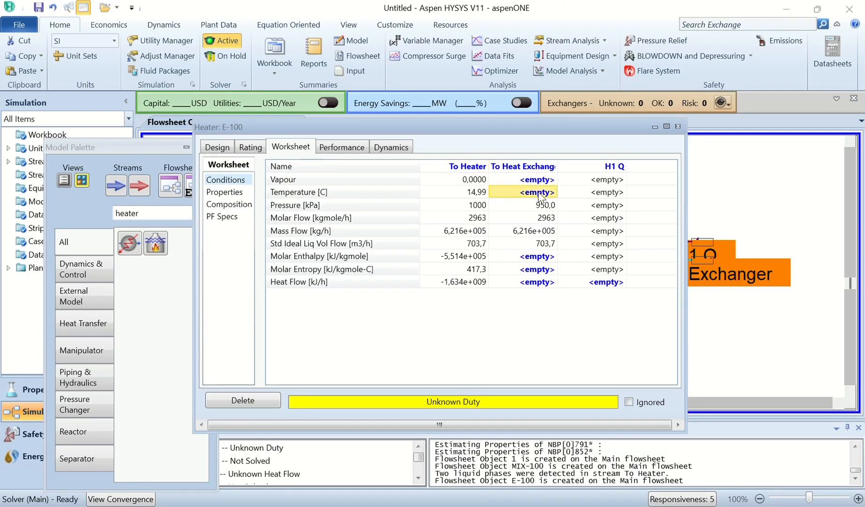
type("65")
key("Return")
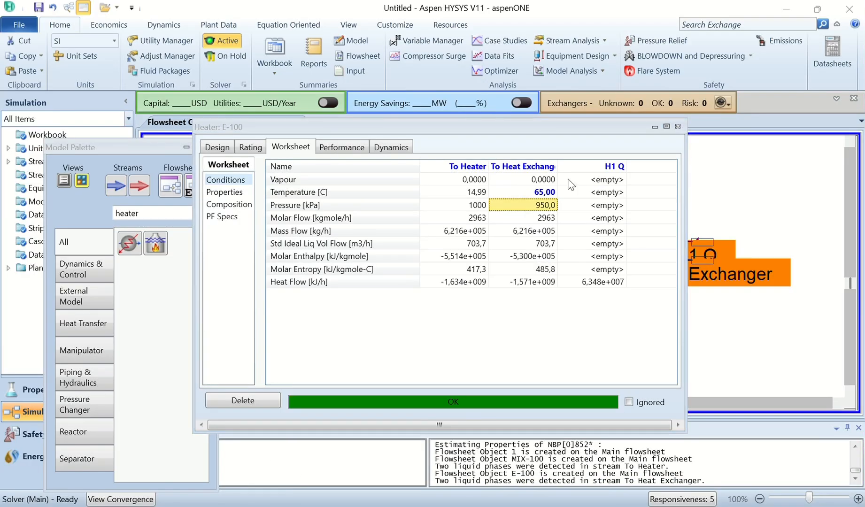
left_click(678, 126)
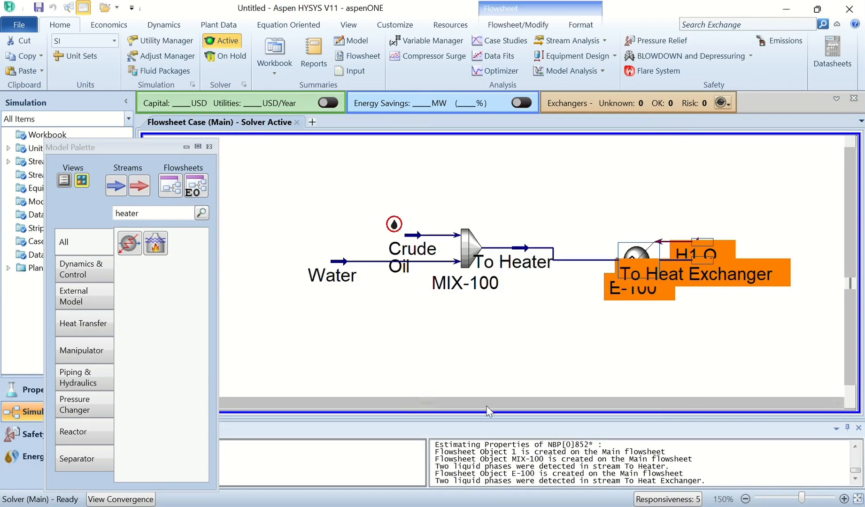
- Find the shell-and-tube heat exchanger model and place one to the right of heater E-100
left_click_drag(428, 403, 596, 403)
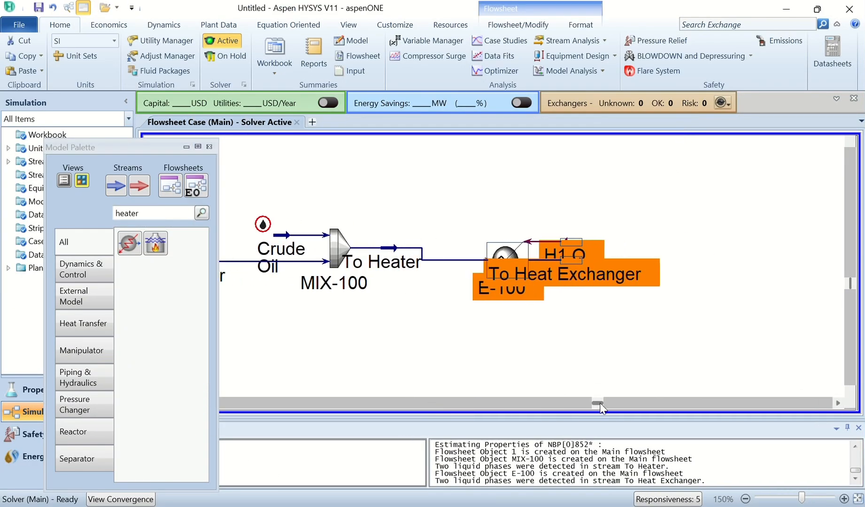
left_click(599, 185)
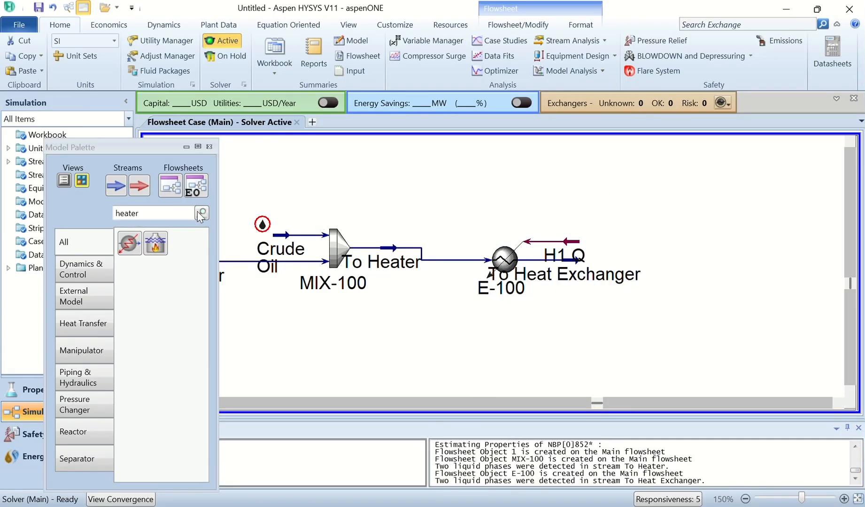
left_click(154, 211)
key("BackSpace")
key("BackSpace")
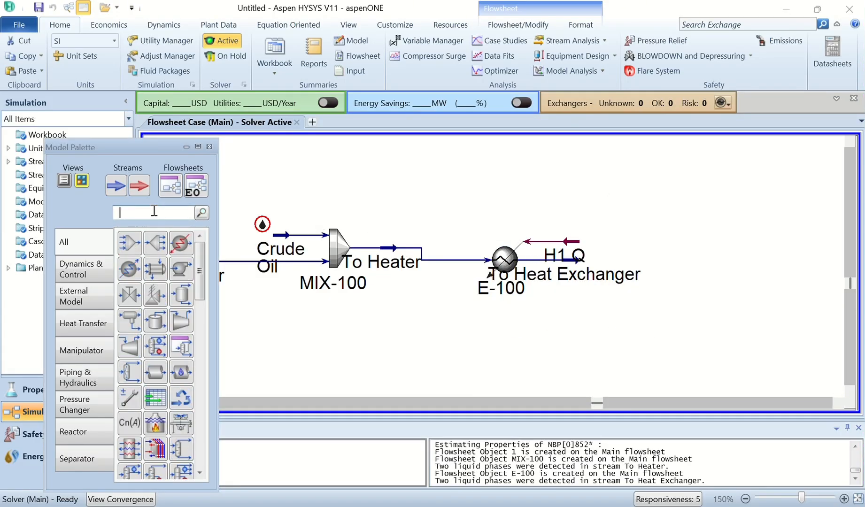
type("eat e")
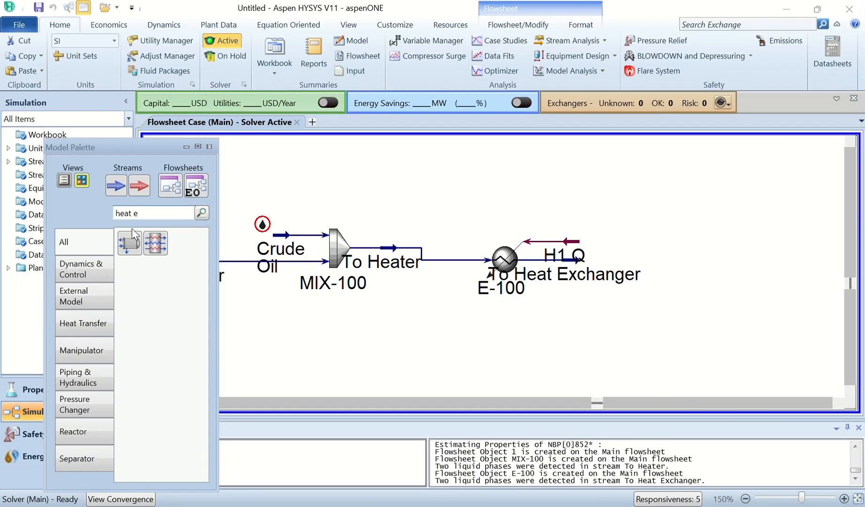
left_click_drag(130, 244, 637, 224)
left_click_drag(669, 258, 696, 270)
- Connect heat exchanger E-101's tube side with inlet To Heat Exchanger and a new outlet stream named To Desalter
double_click(703, 267)
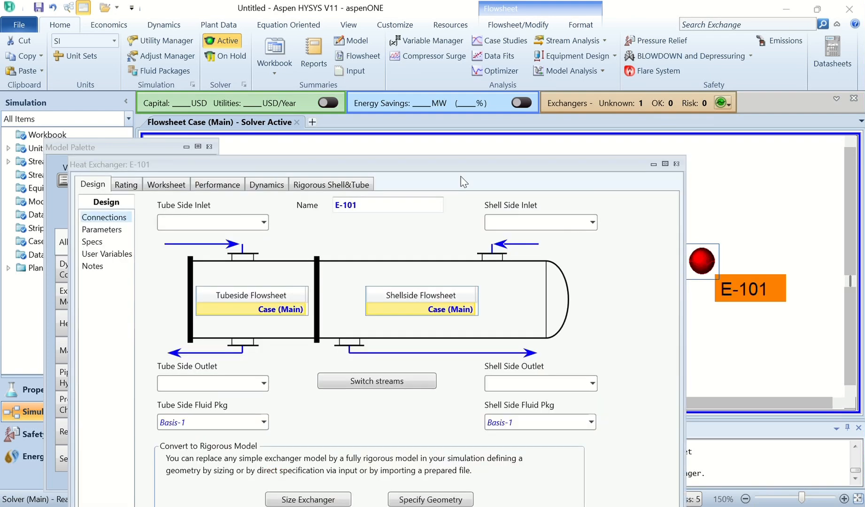
left_click_drag(398, 158, 502, 67)
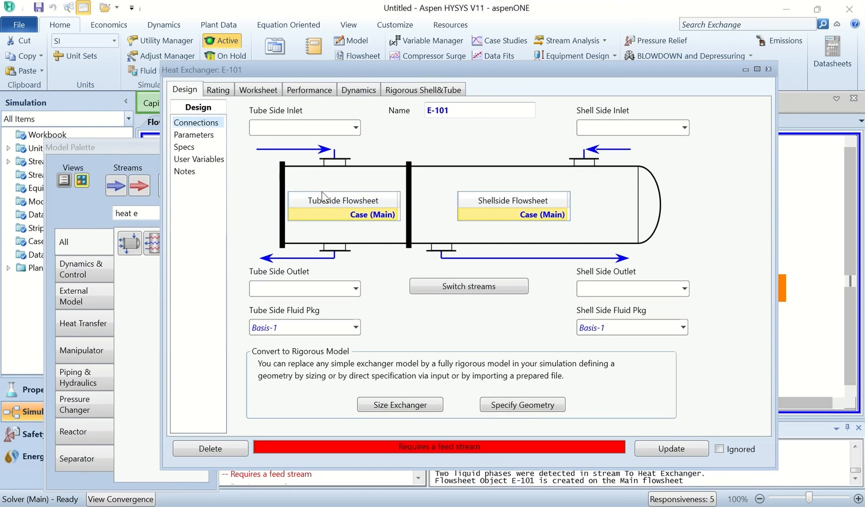
left_click(348, 127)
left_click(356, 127)
left_click(303, 149)
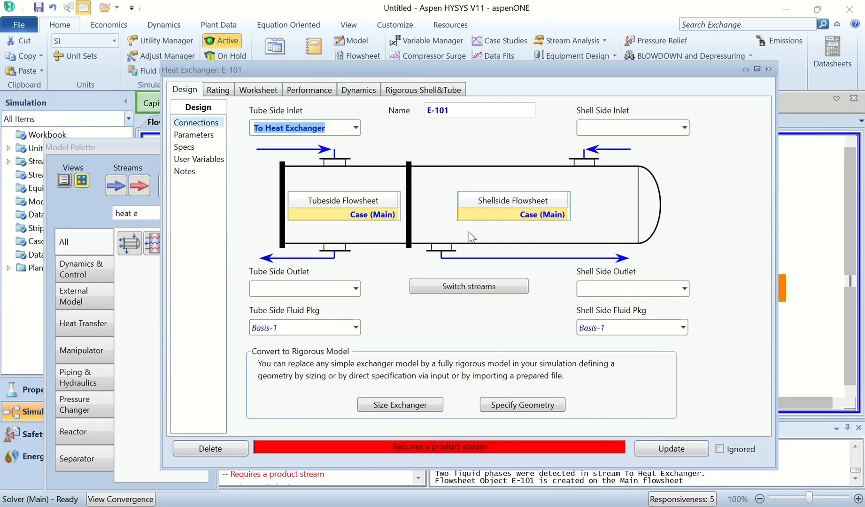
left_click(356, 290)
left_click(305, 291)
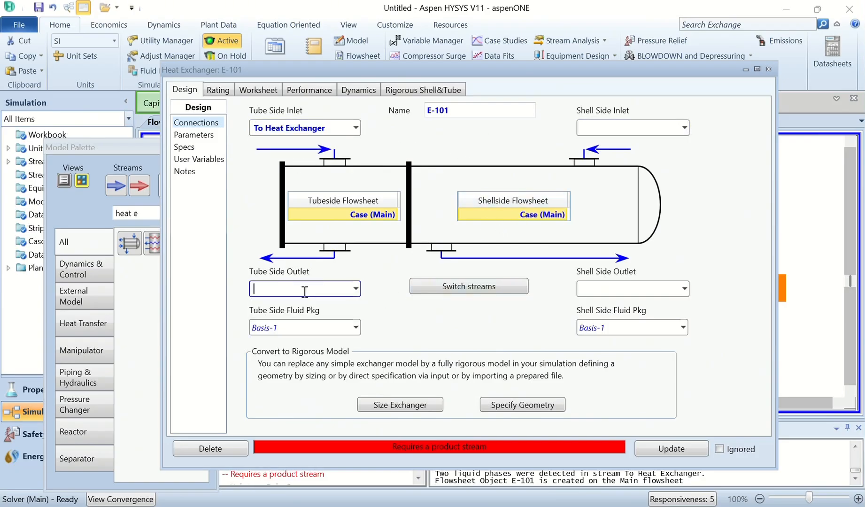
type("To Desalter")
key("Return")
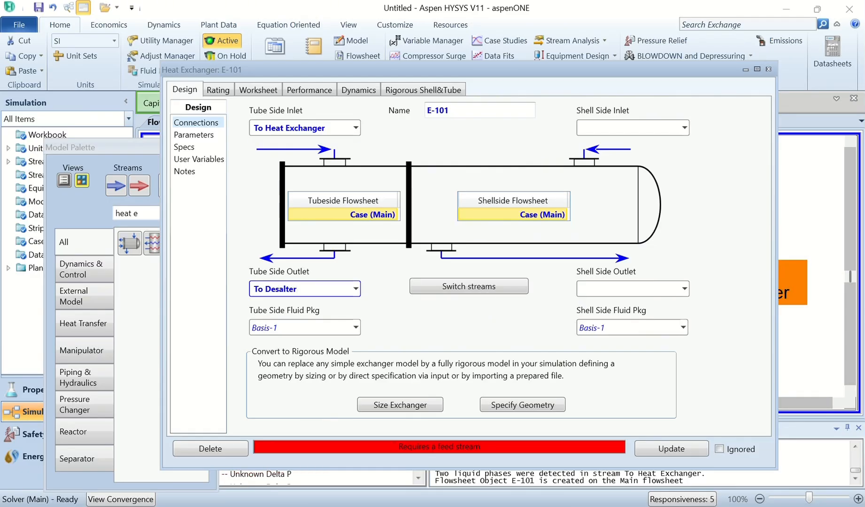
- Give E-101's shell side a new inlet stream Hot Pumparound and a new outlet stream Cold Pumparound
left_click(642, 130)
type("Hot P")
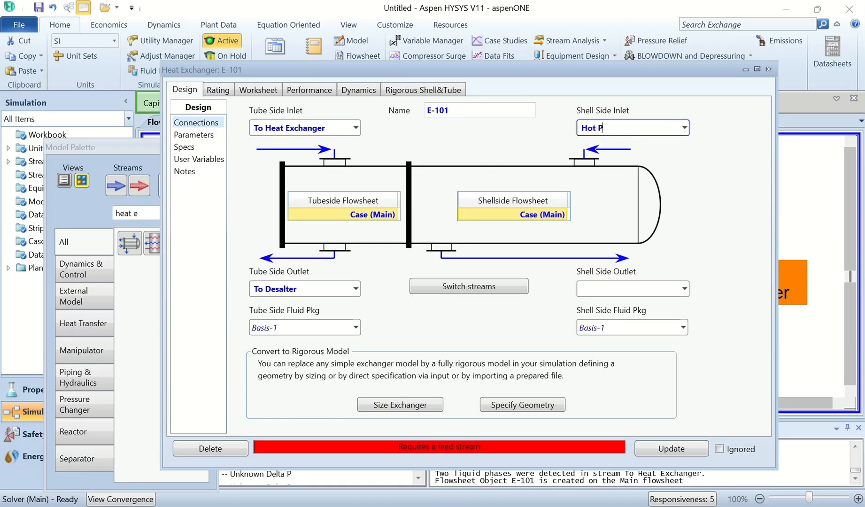
type("umparo")
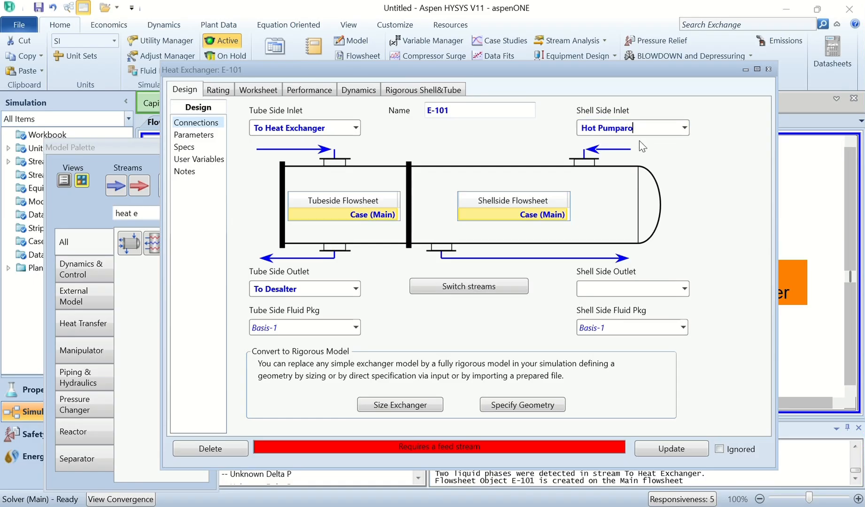
type("und")
key("Return")
left_click(623, 294)
type("Cold Pumpa")
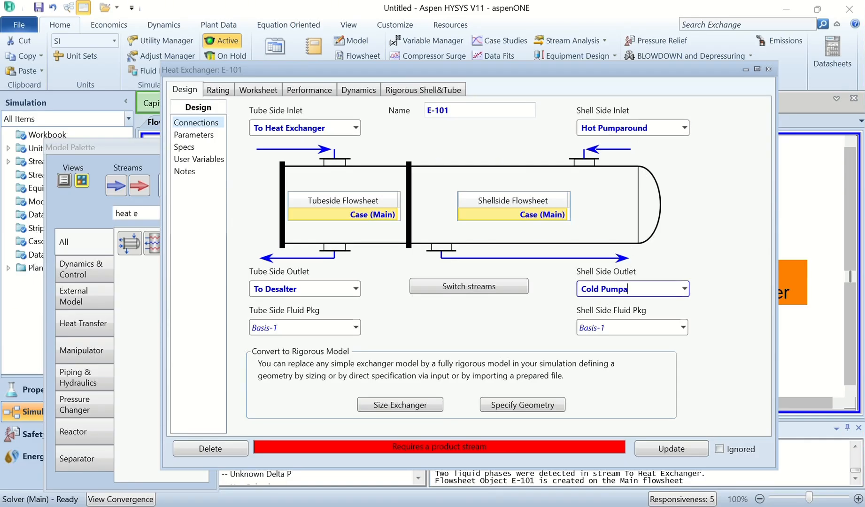
type("round")
key("Return")
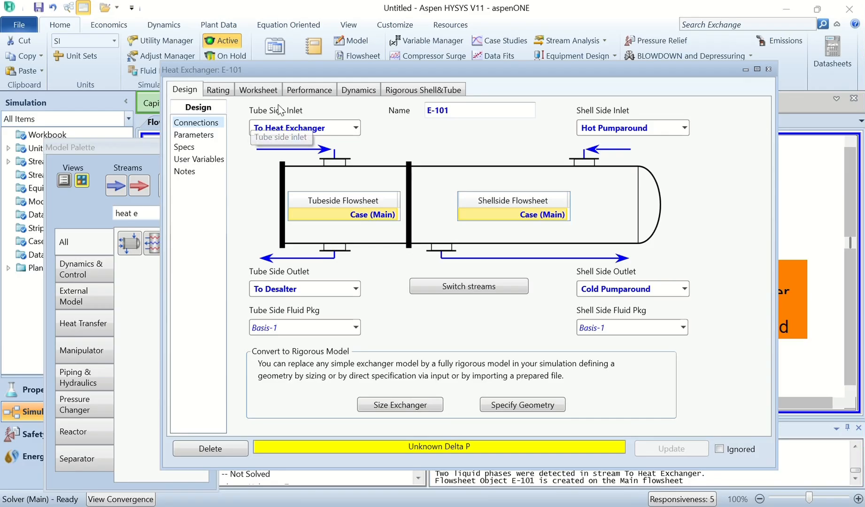
- Examine the properties of the streams connected to heat exchanger E-101 in its worksheet
left_click(254, 89)
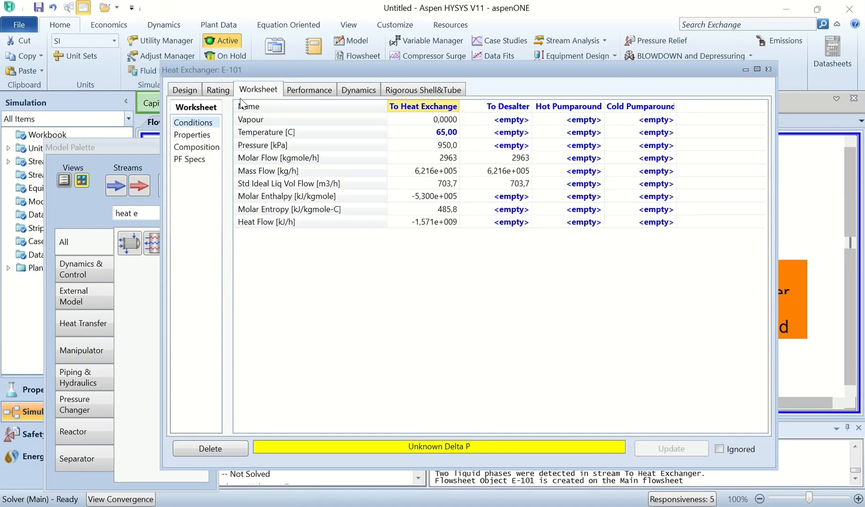
left_click(192, 134)
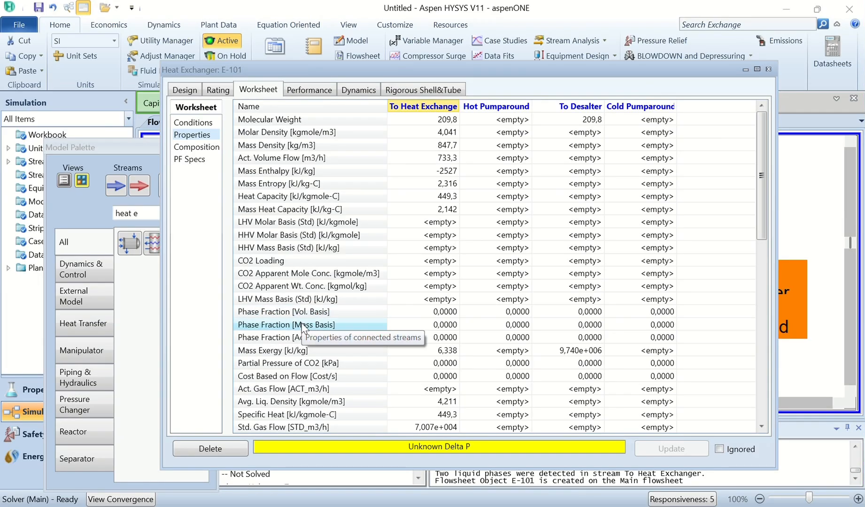
scroll(366, 346, "down", 8)
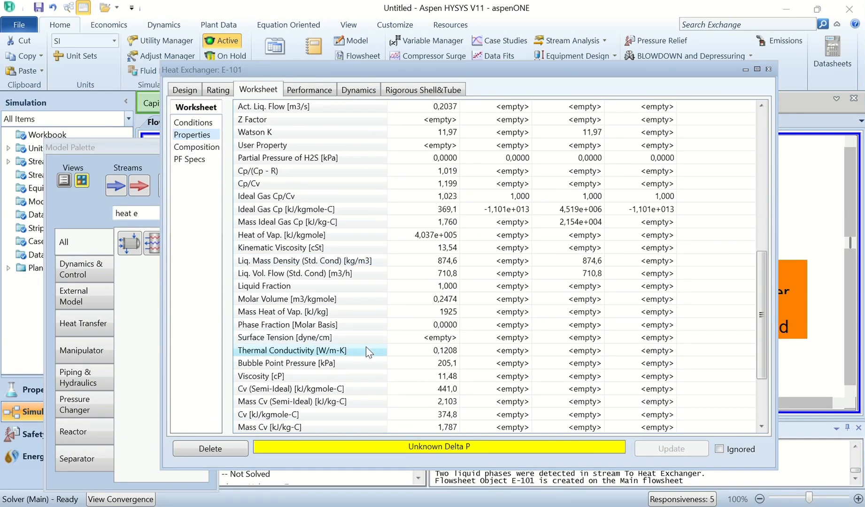
scroll(365, 347, "down", 3, "ctrl")
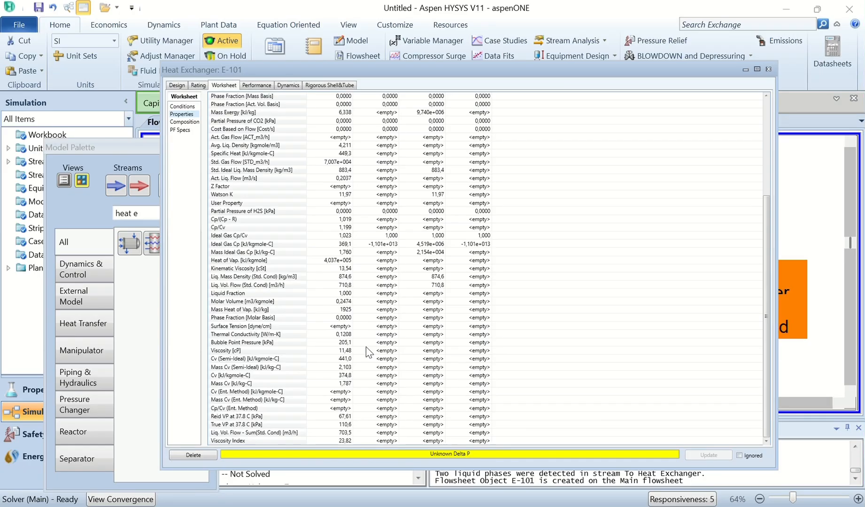
- Close heat exchanger E-101 and choose Crude Oil as the source stream for defining Hot Pumparound
scroll(366, 346, "up", 3, "ctrl")
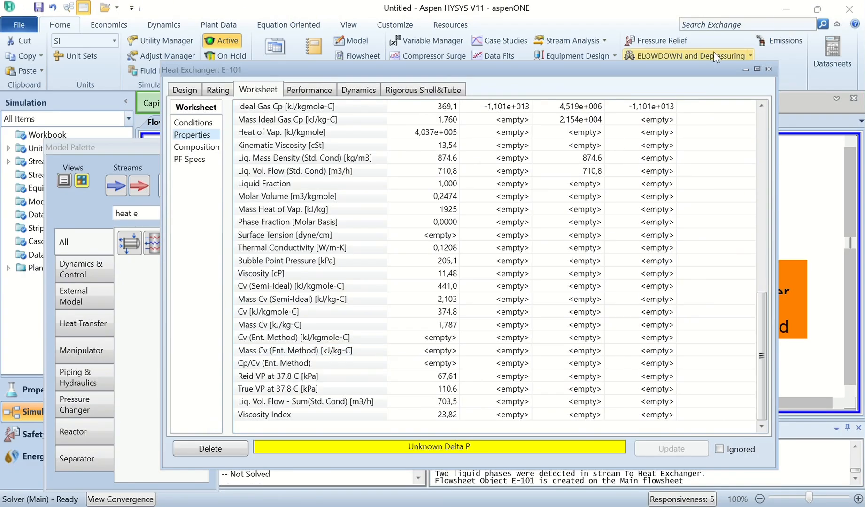
left_click(769, 69)
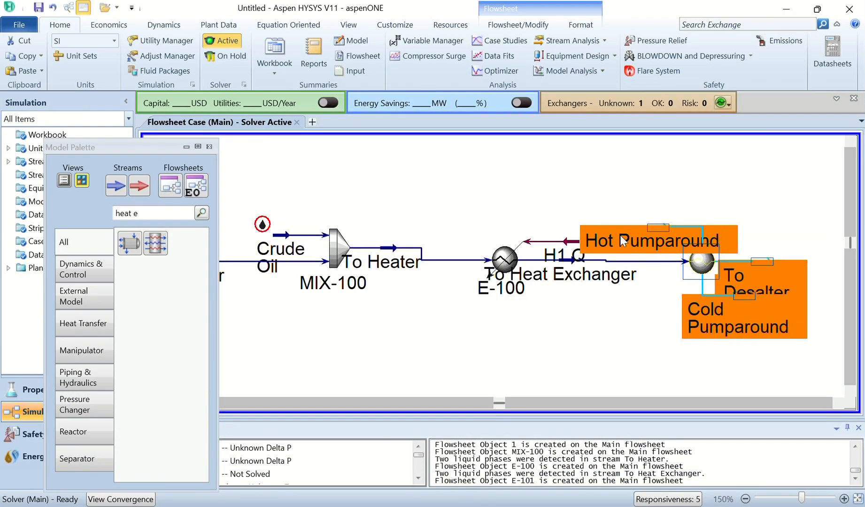
double_click(646, 252)
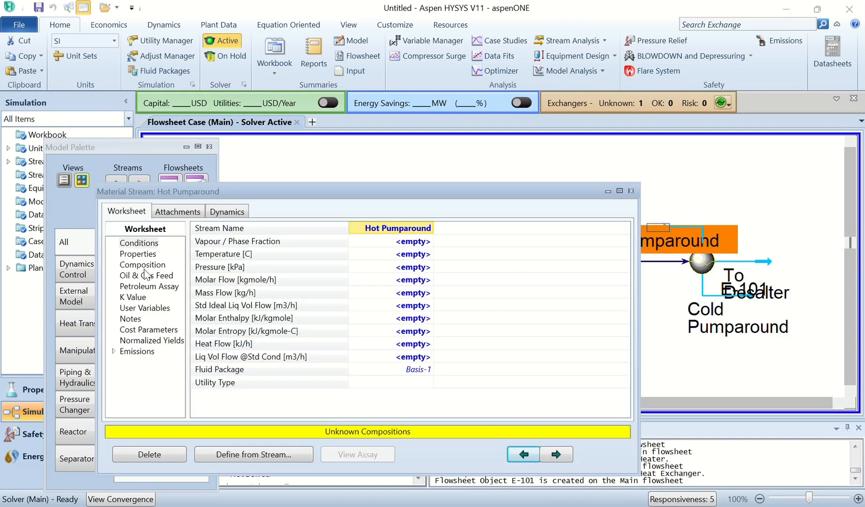
left_click(138, 254)
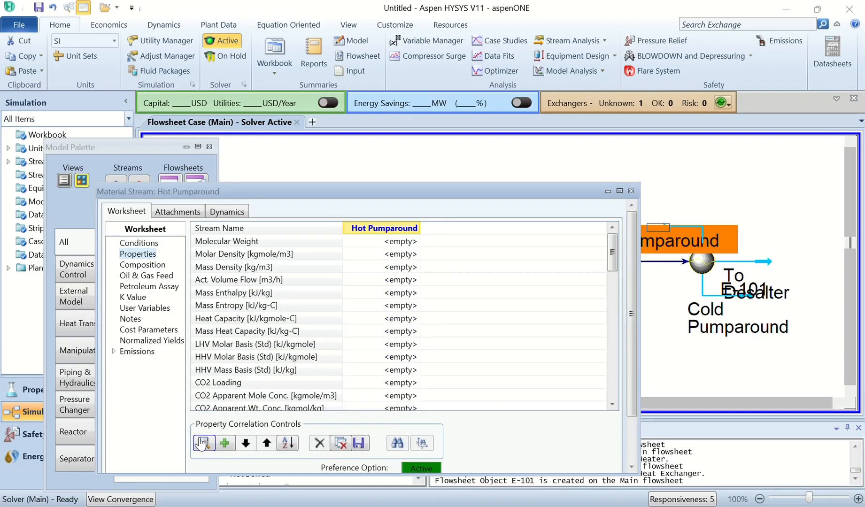
left_click(632, 443)
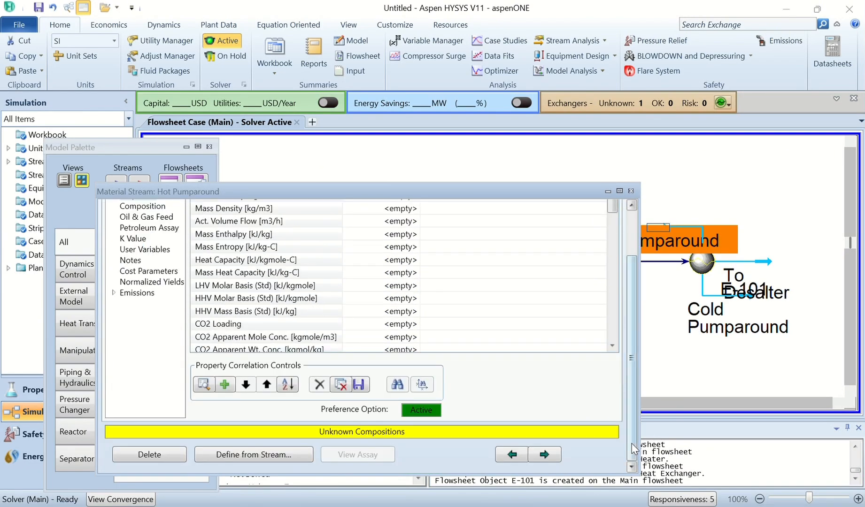
left_click(231, 454)
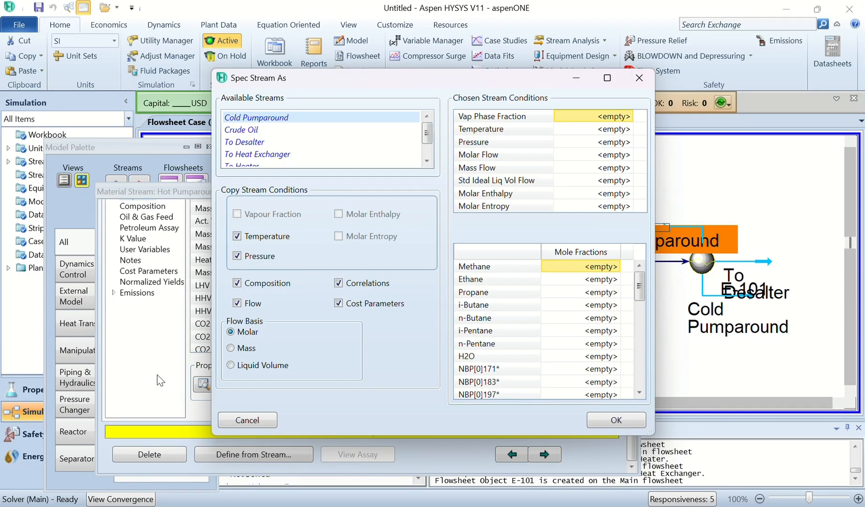
left_click(270, 132)
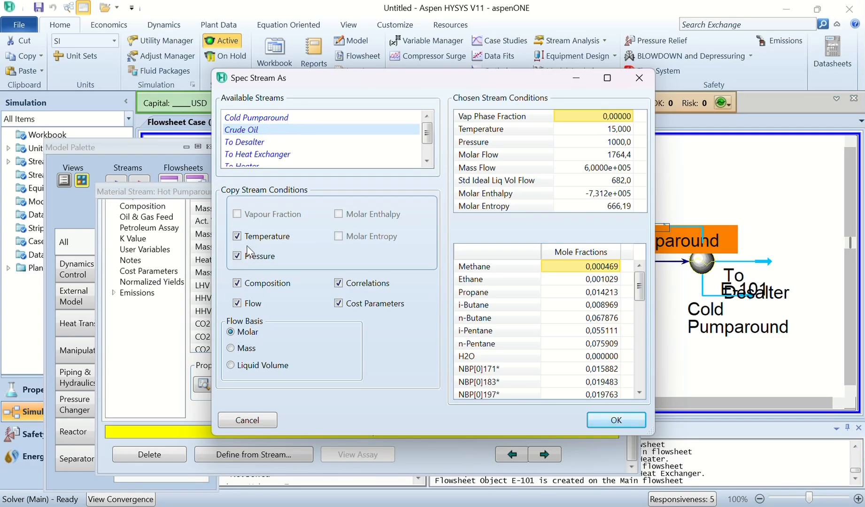
- Copy Crude Oil's composition, correlations and cost parameters to Hot Pumparound, excluding its temperature, pressure and flow
left_click(237, 303)
left_click(342, 281)
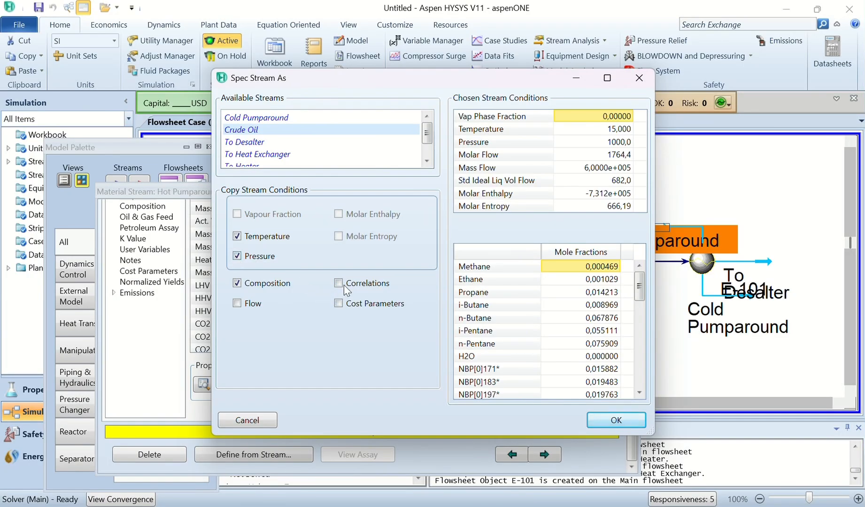
left_click(338, 304)
left_click(237, 236)
left_click(237, 256)
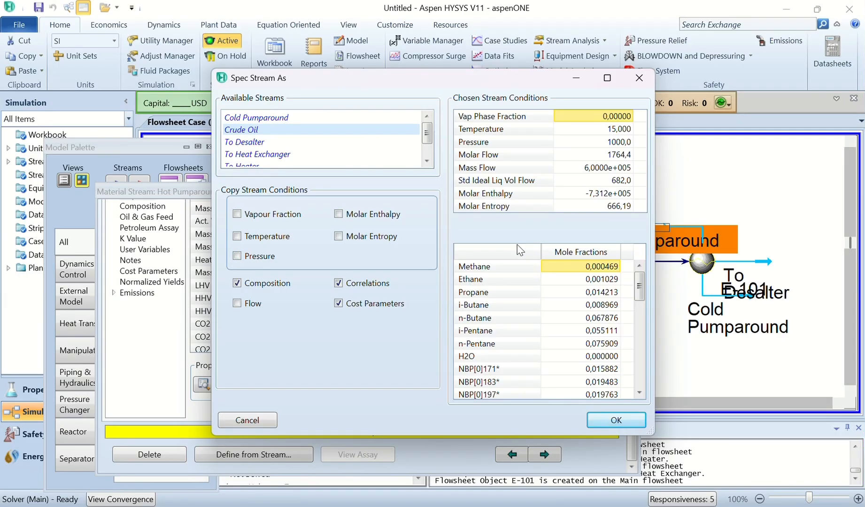
left_click(616, 420)
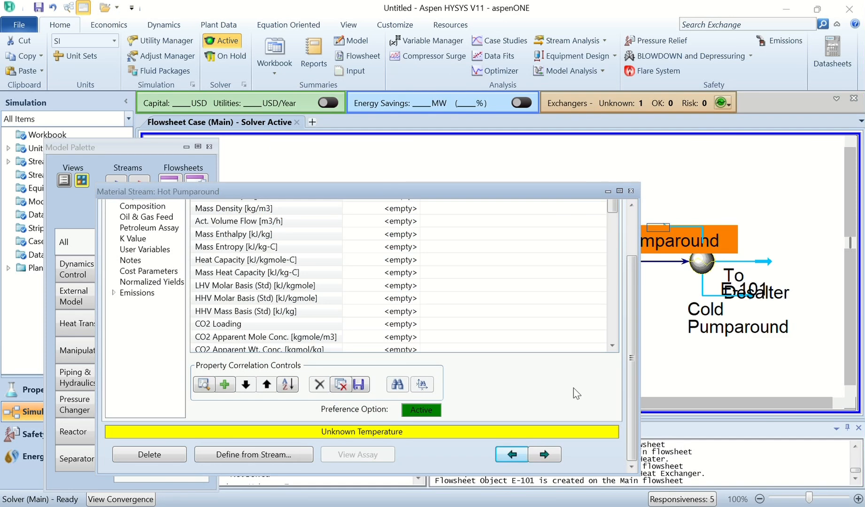
- Set Hot Pumparound's temperature to 180 C and its pressure to 200 kPa in the stream conditions
left_click_drag(451, 192, 515, 143)
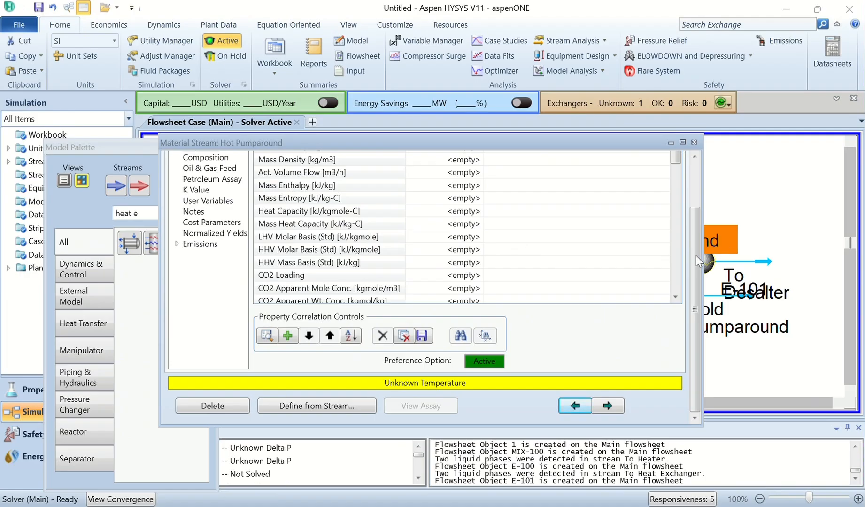
left_click_drag(692, 260, 707, 207)
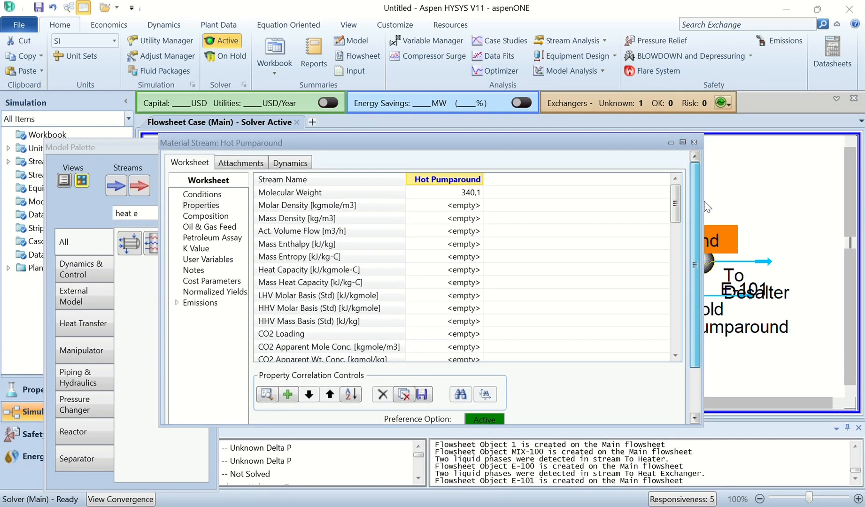
left_click(208, 195)
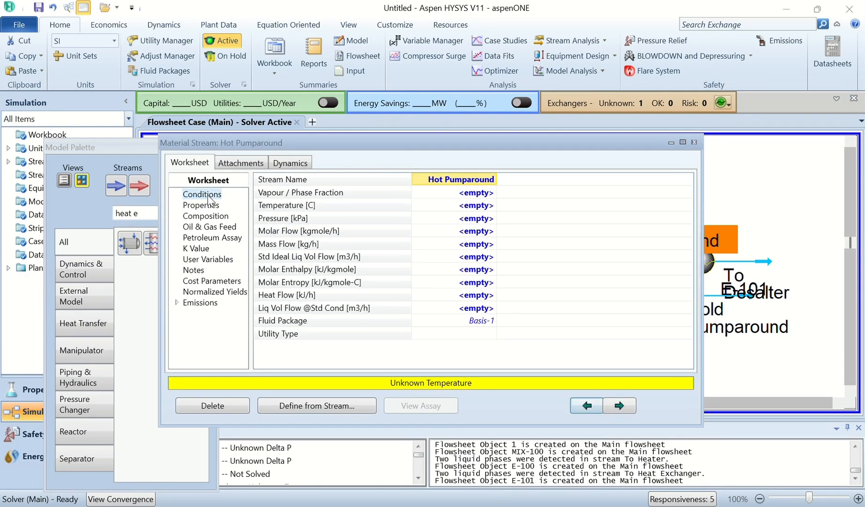
left_click(476, 207)
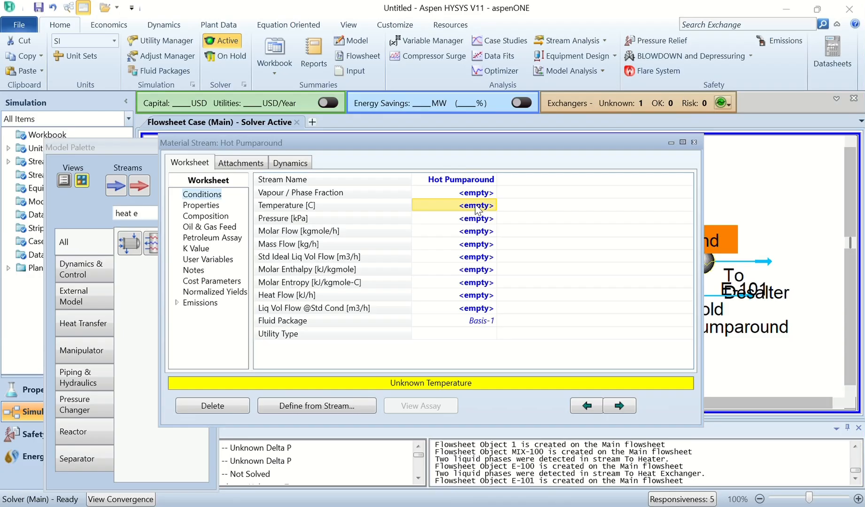
type("180")
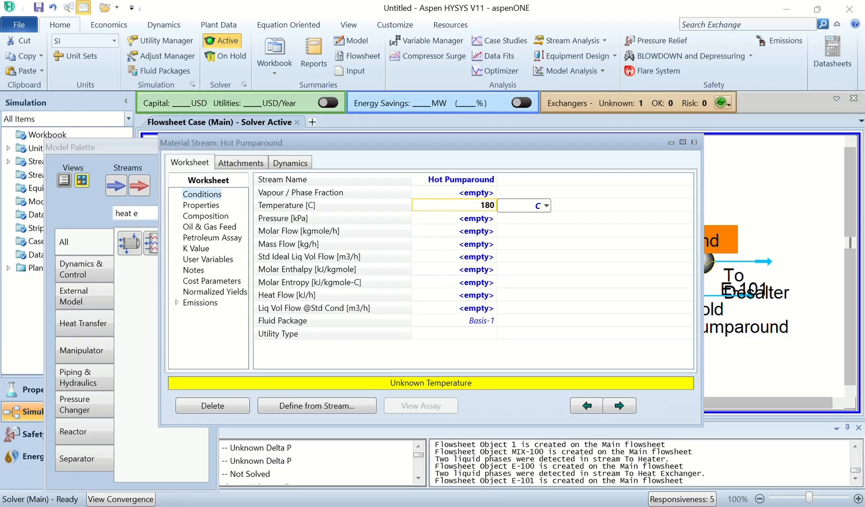
key("Return")
type("200")
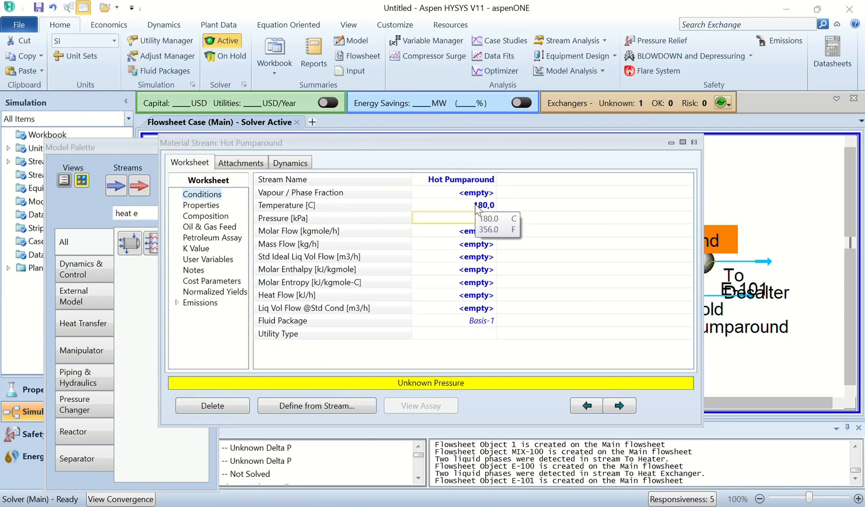
key("Return")
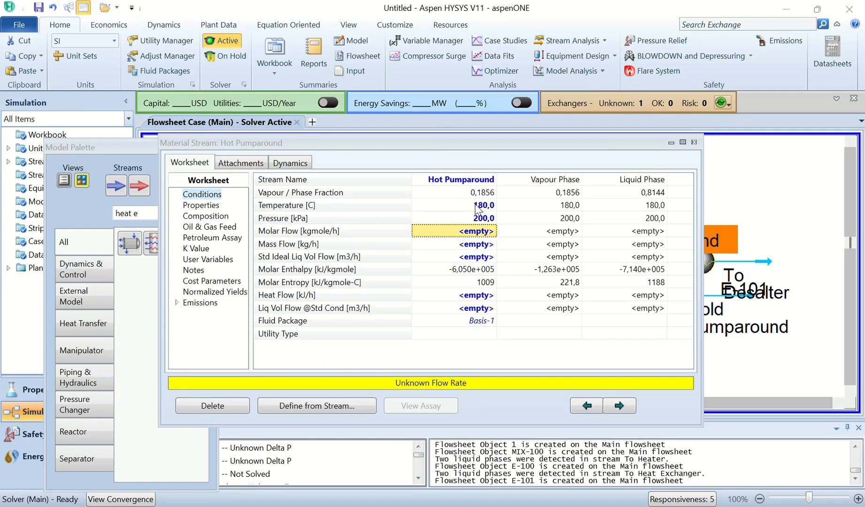
- Set Hot Pumparound's standard ideal liquid volume flow to 175 m3/h and close the stream
left_click(484, 259)
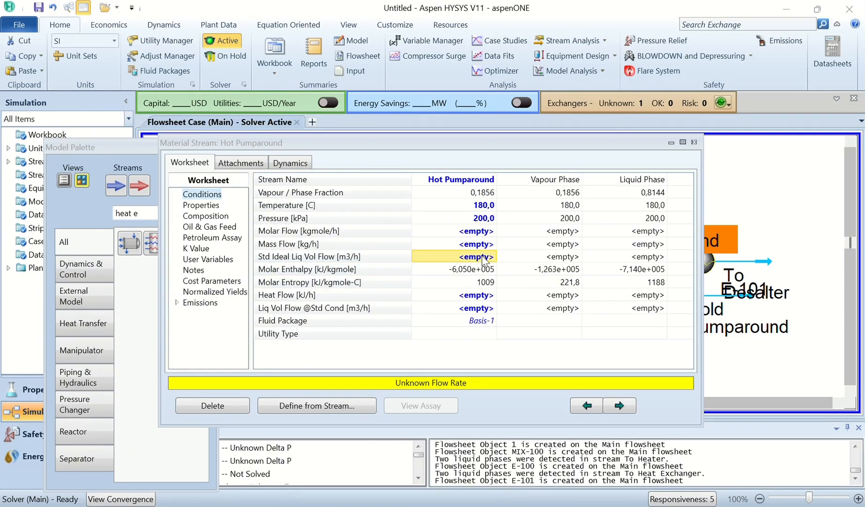
type("175")
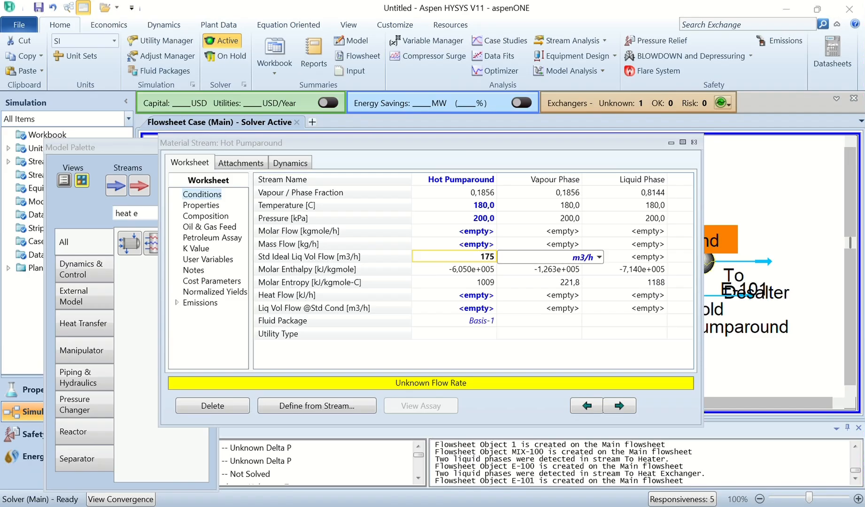
key("Return")
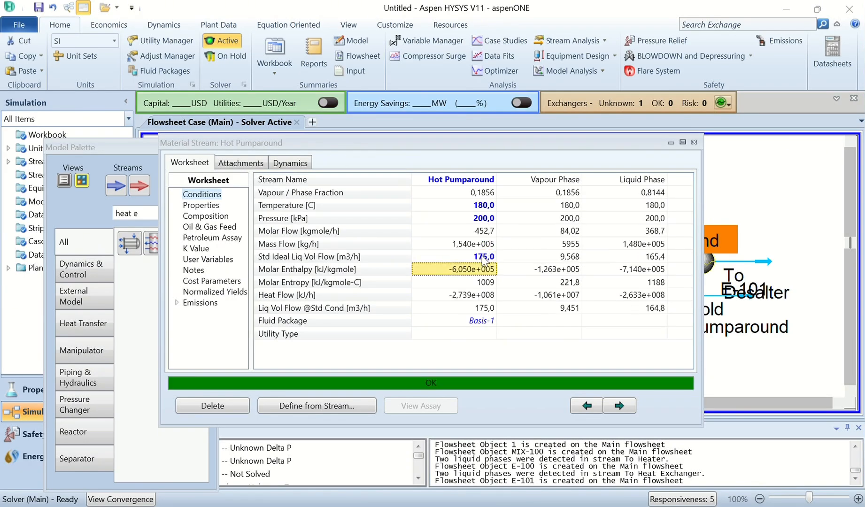
left_click(694, 142)
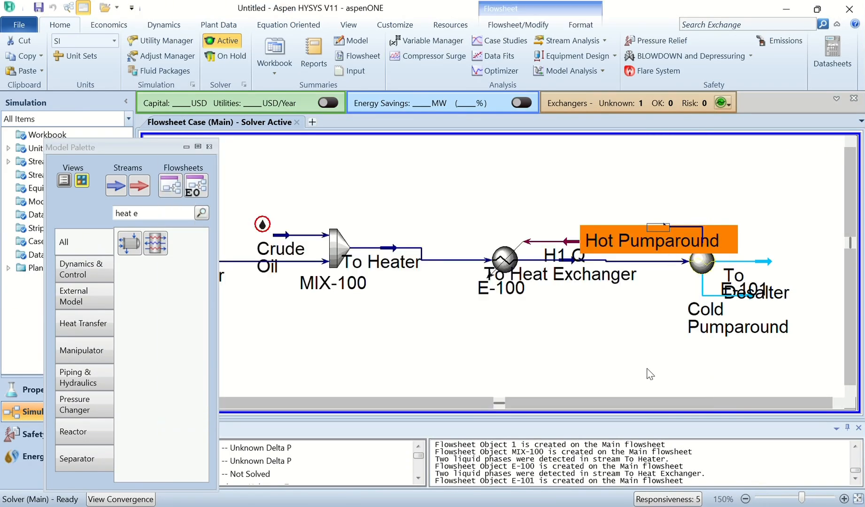
- Move the Hot Pumparound and To Desalter streams up on the flowsheet to clear the overlap around E-101
left_click_drag(500, 401, 657, 402)
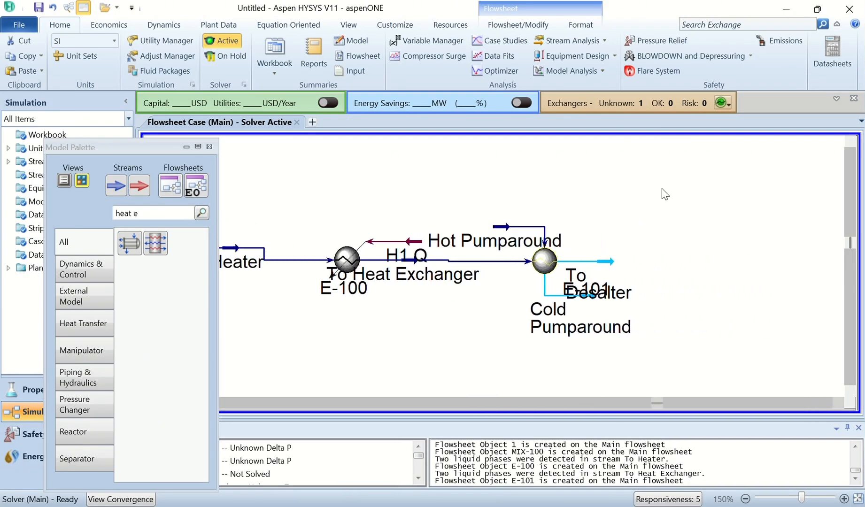
left_click_drag(544, 241, 544, 222)
left_click_drag(608, 271, 638, 232)
left_click(700, 245)
left_click(651, 302)
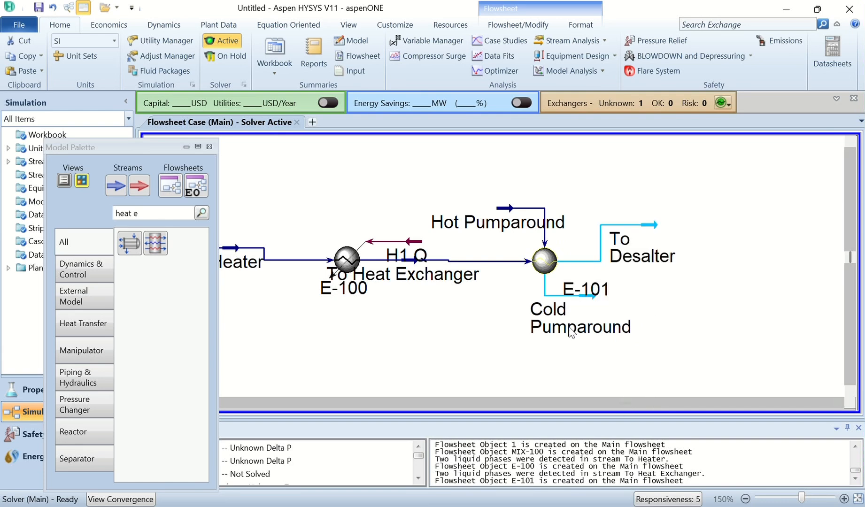
- Specify a pressure drop of 0 kPa for both the shell side and tube side of E-101
double_click(546, 262)
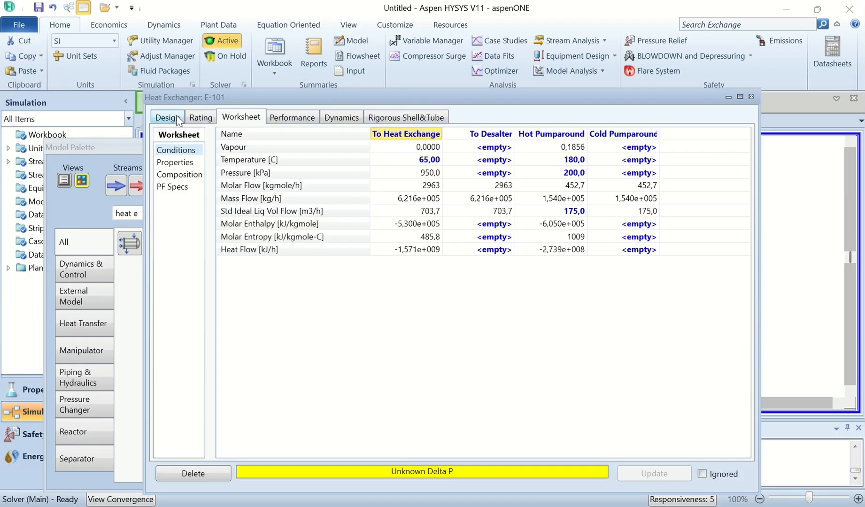
left_click(169, 117)
left_click(184, 165)
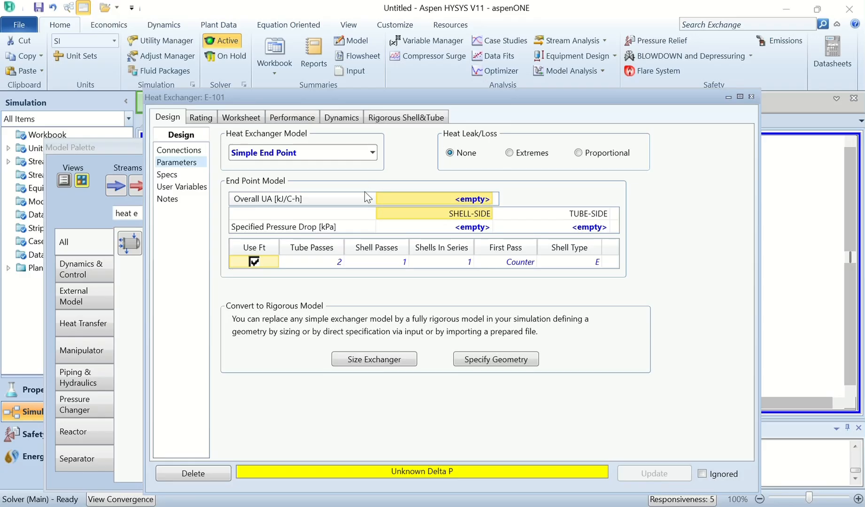
left_click(479, 233)
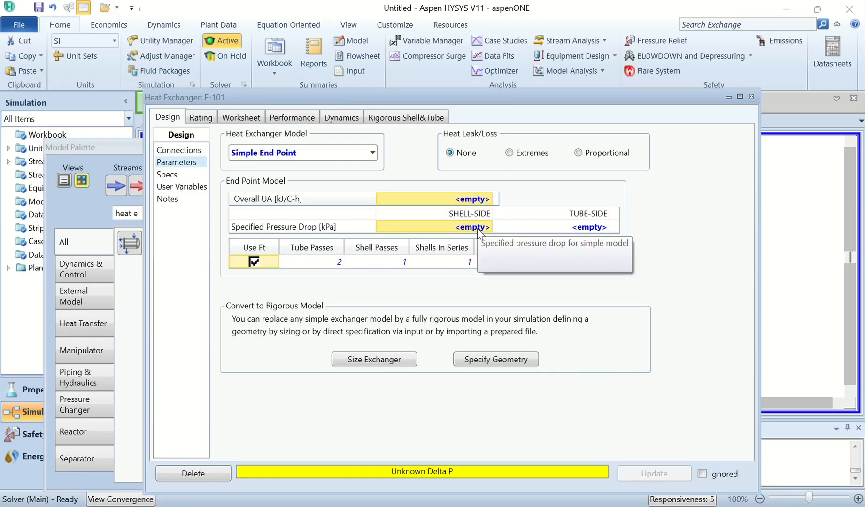
type("0")
key("Return")
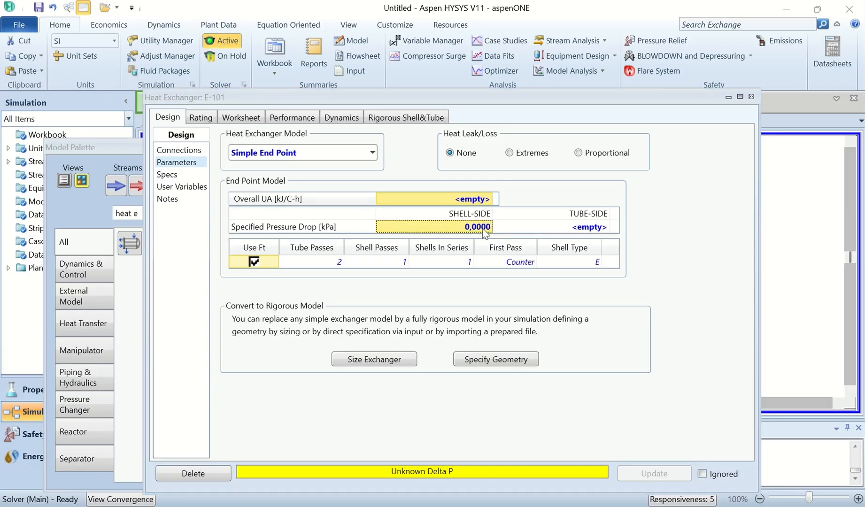
left_click(596, 228)
type("0")
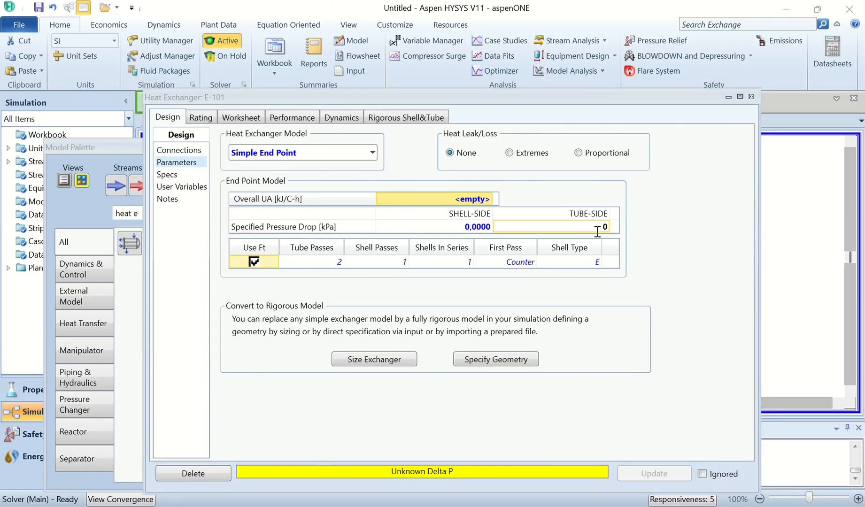
key("Return")
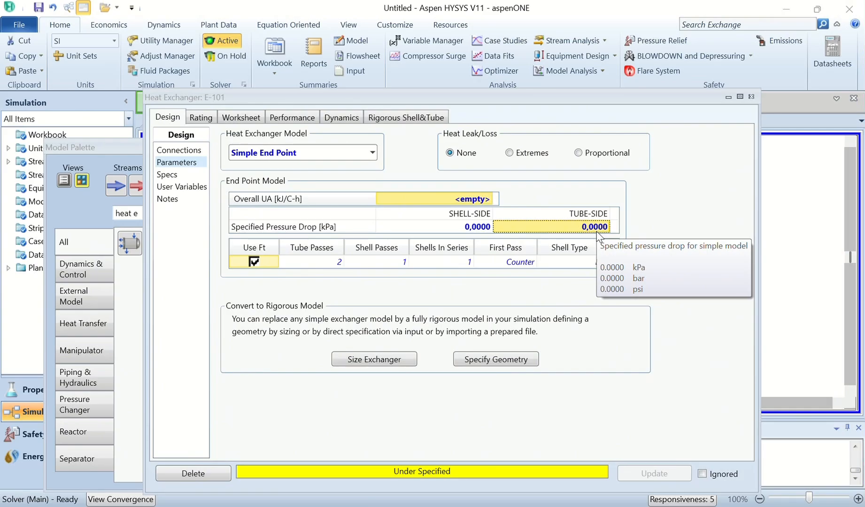
- Add a Min Approach specification to heat exchanger E-101, applied to the Overall pass
left_click(168, 176)
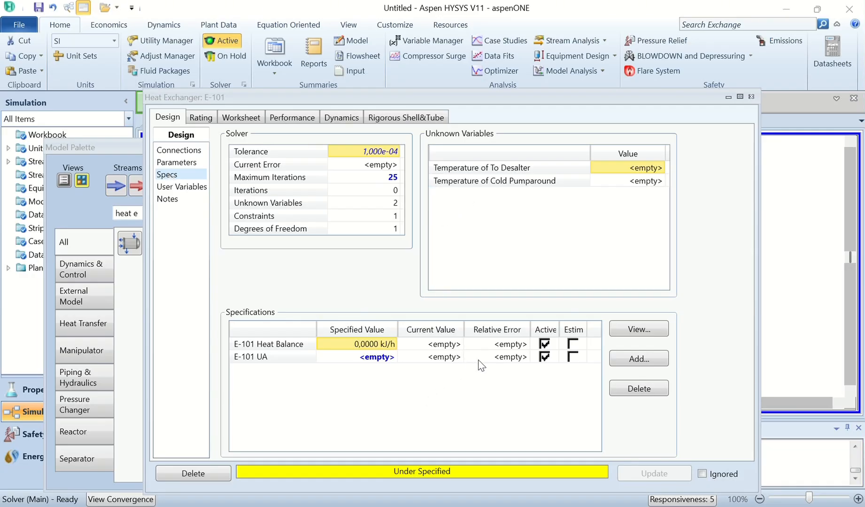
left_click(638, 359)
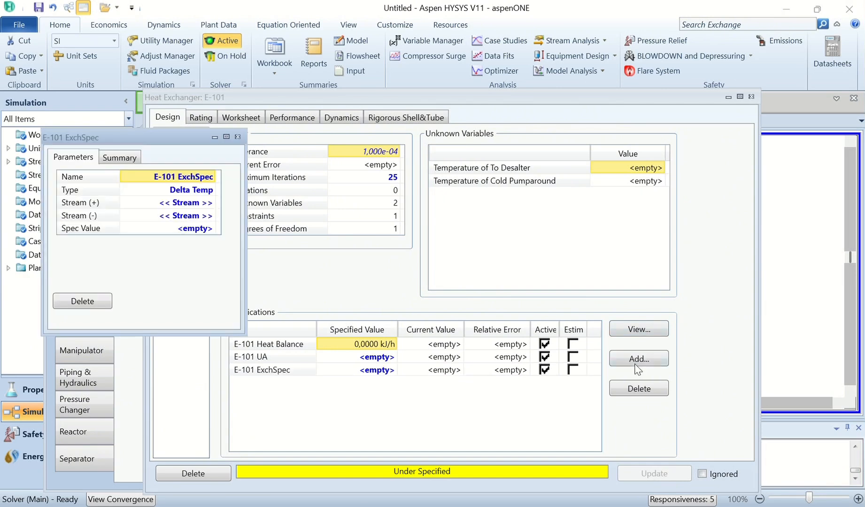
left_click(199, 188)
left_click(211, 189)
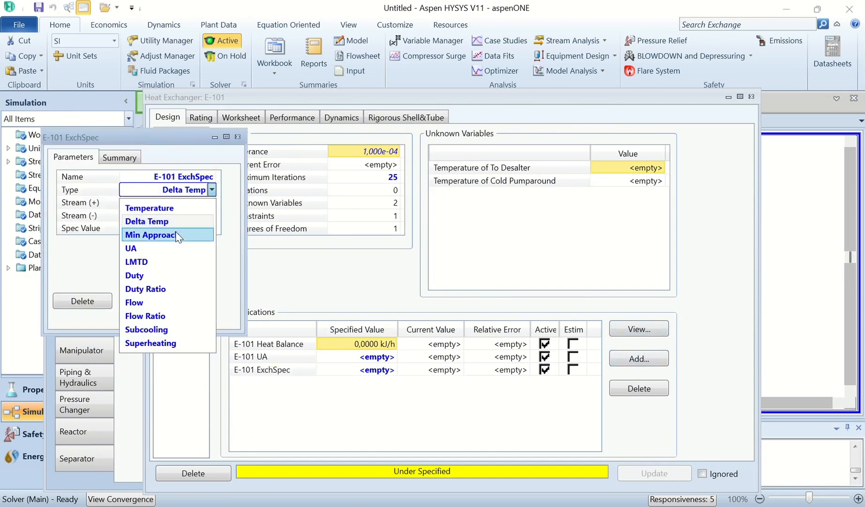
left_click(178, 235)
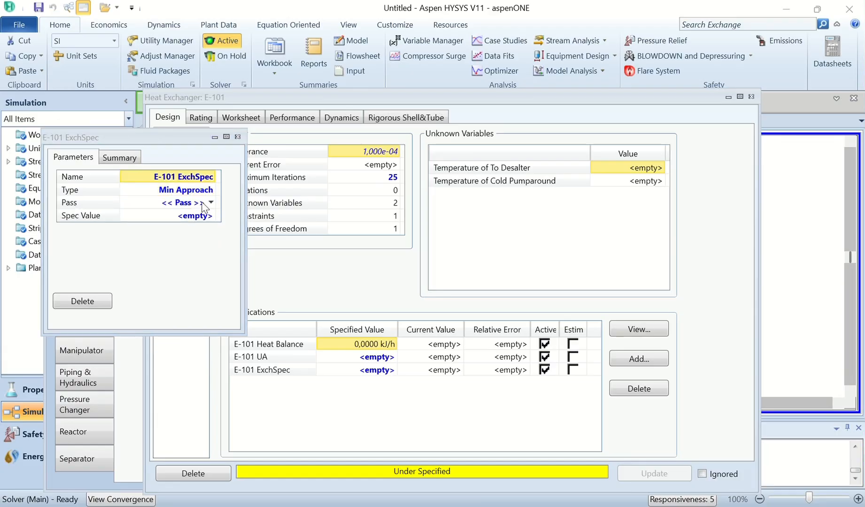
left_click(210, 202)
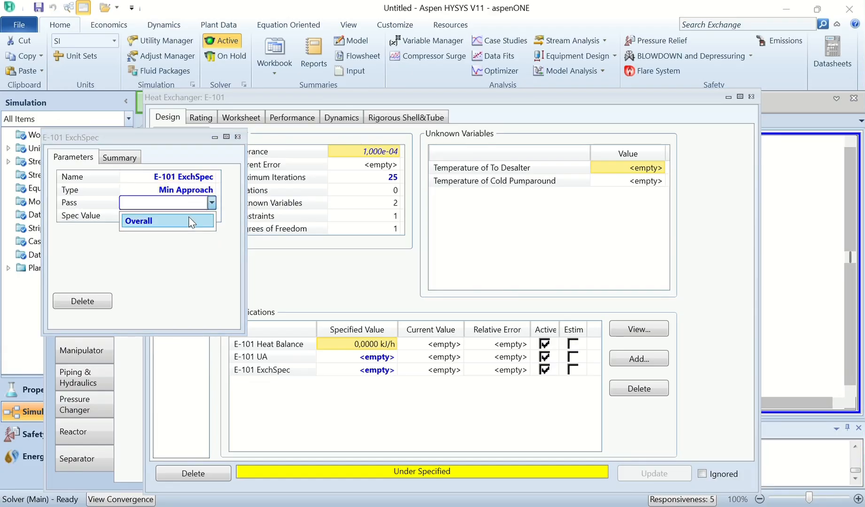
left_click(194, 218)
left_click(195, 218)
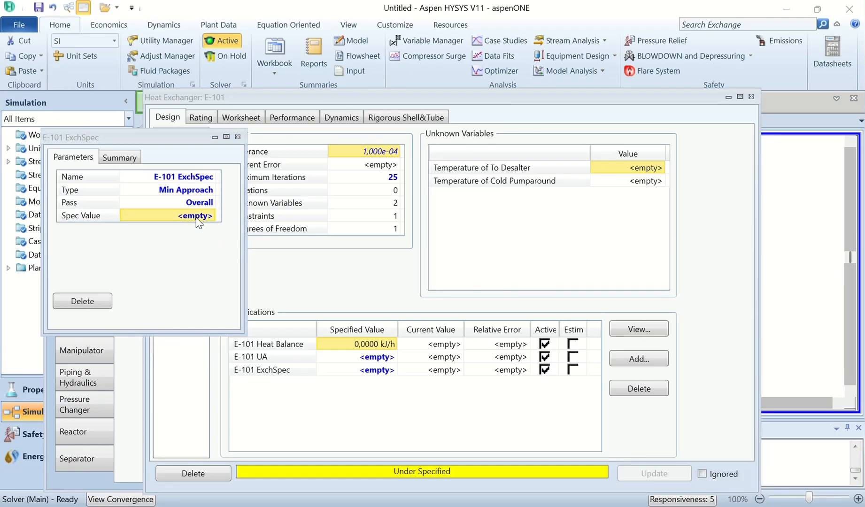
- Set the minimum approach specification of E-101 to 54 F and close the specification and exchanger windows
type("54")
left_click(265, 216)
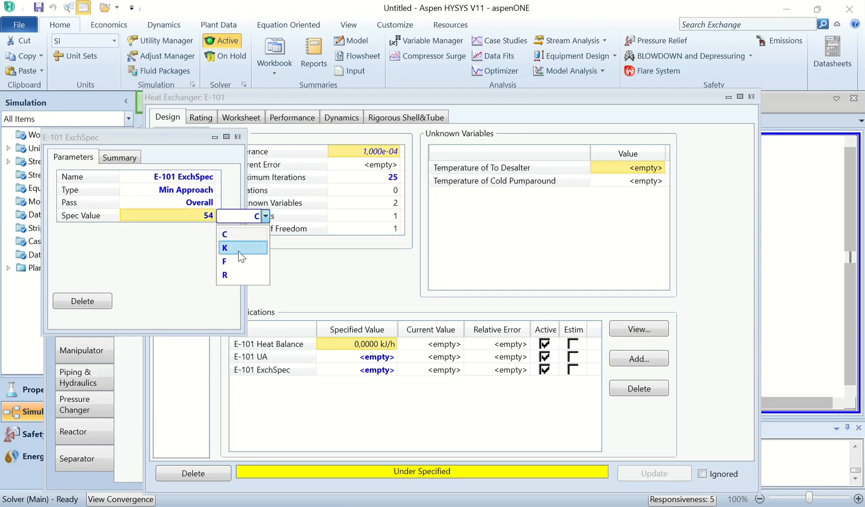
left_click(239, 262)
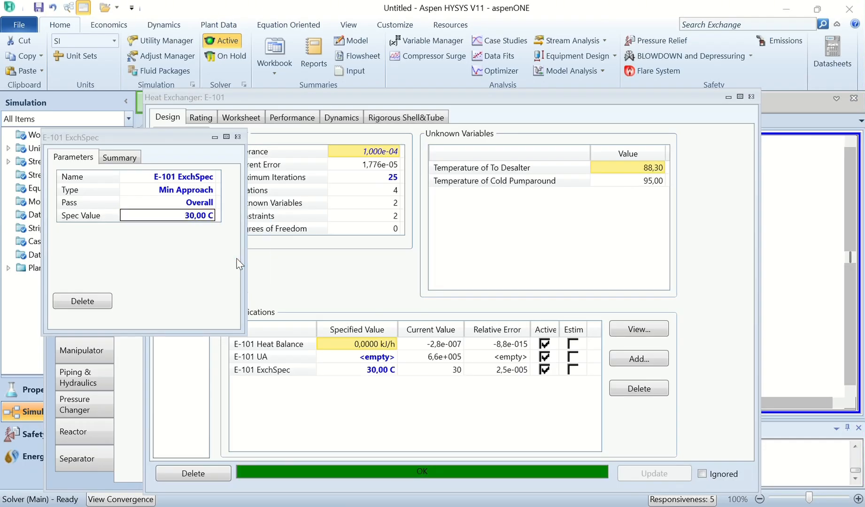
left_click_drag(237, 143, 238, 138)
double_click(238, 138)
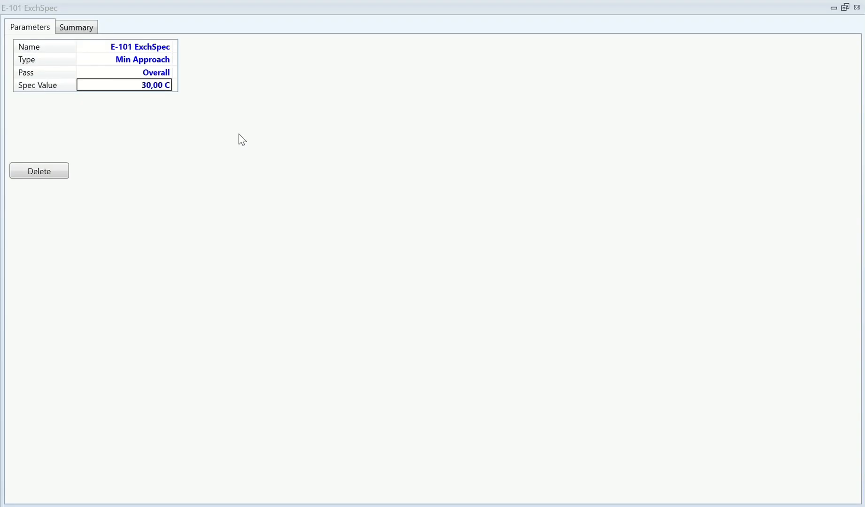
left_click(855, 8)
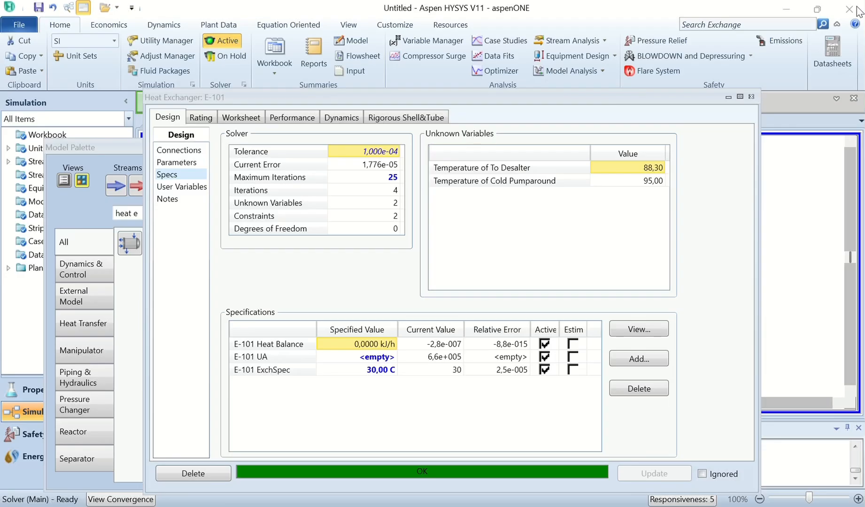
left_click(751, 97)
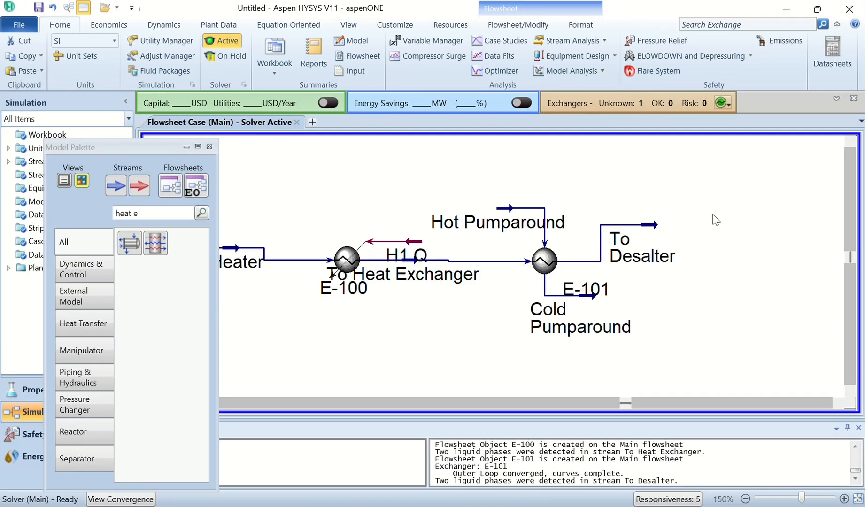
- Search the model palette for separators, using "sepa", and make room on the flowsheet beyond To Desalter
left_click_drag(178, 212, 77, 226)
type("sepa")
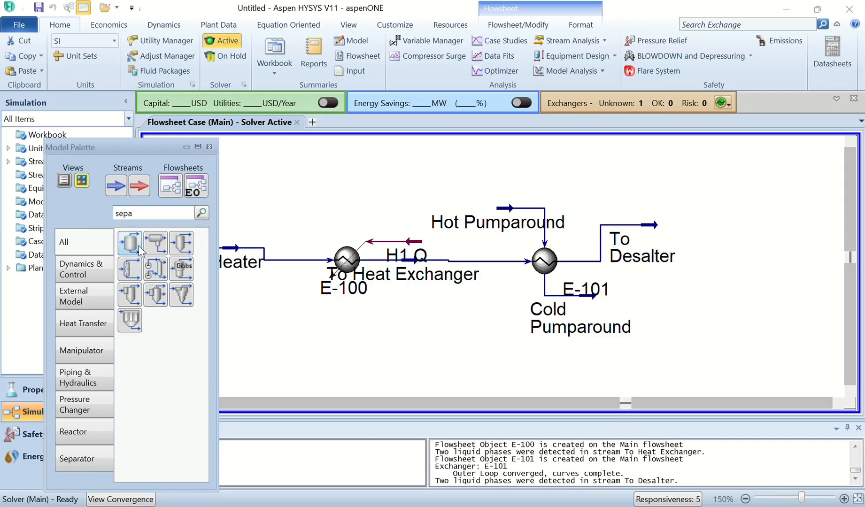
left_click_drag(625, 403, 754, 403)
left_click_drag(132, 247, 766, 330)
left_click(587, 233)
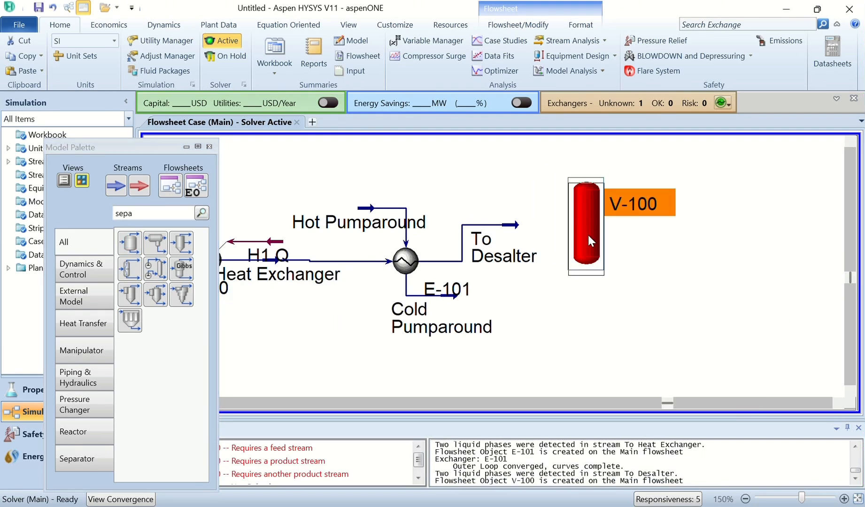
double_click(587, 233)
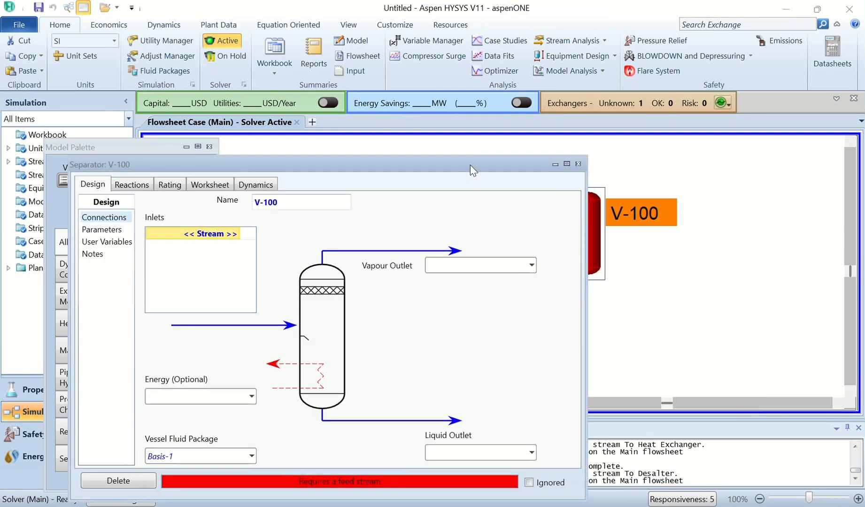
left_click_drag(470, 165, 605, 101)
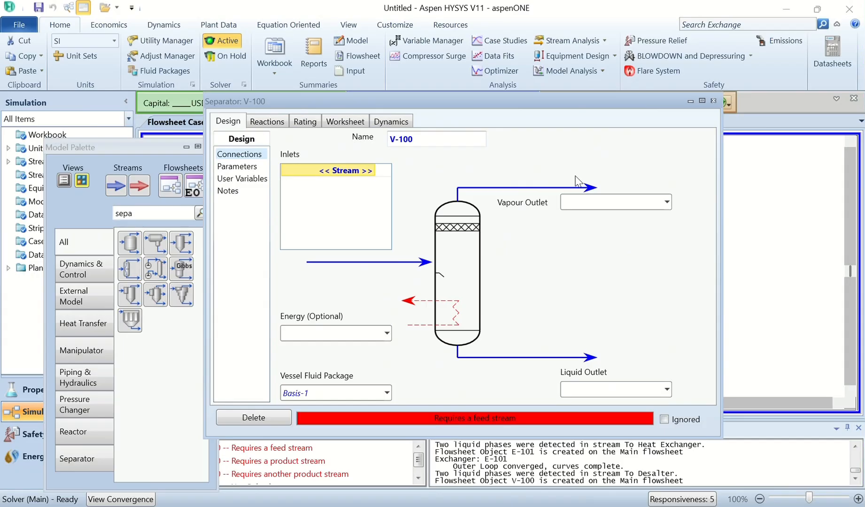
left_click(713, 100)
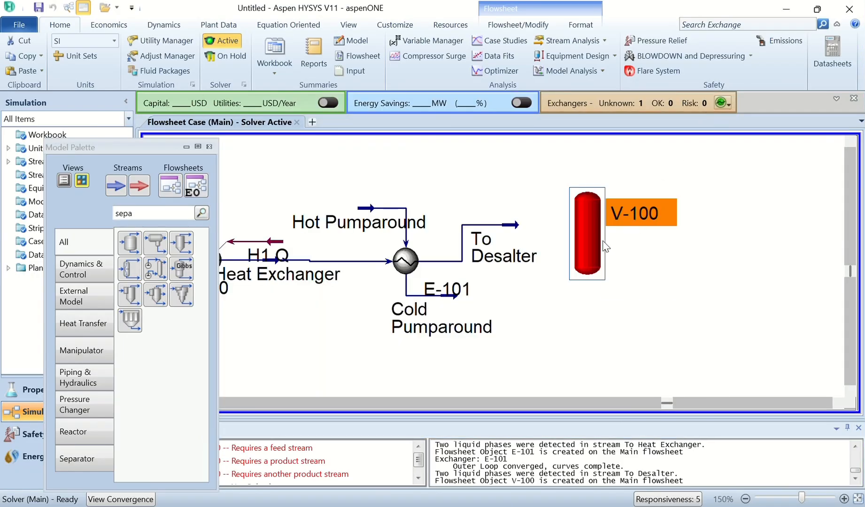
right_click(605, 244)
left_click(564, 236)
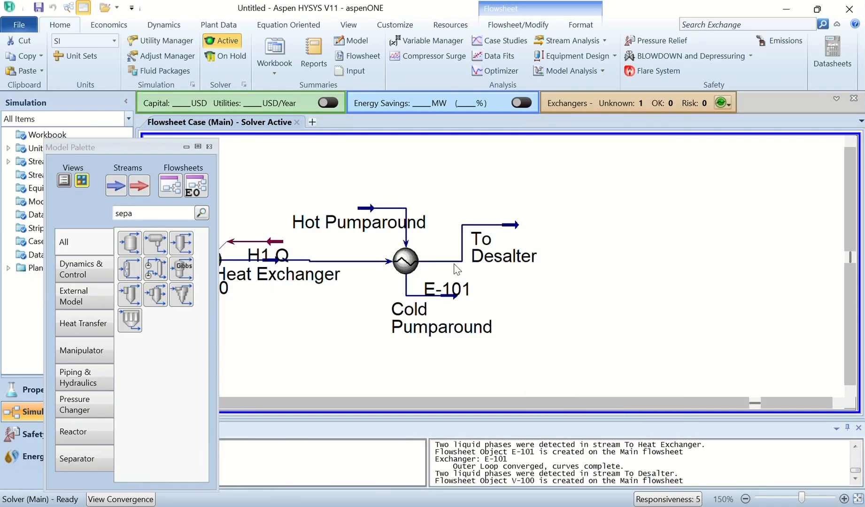
- Place a 3 Phase Separator downstream of E-101 and connect To Desalter as its inlet stream
left_click_drag(151, 249, 732, 314)
left_click_drag(612, 217, 615, 240)
double_click(591, 254)
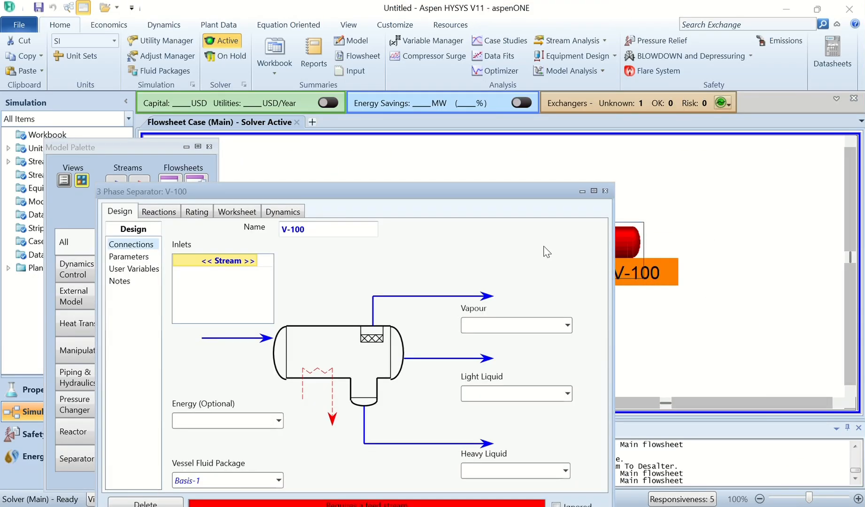
left_click_drag(388, 188, 489, 108)
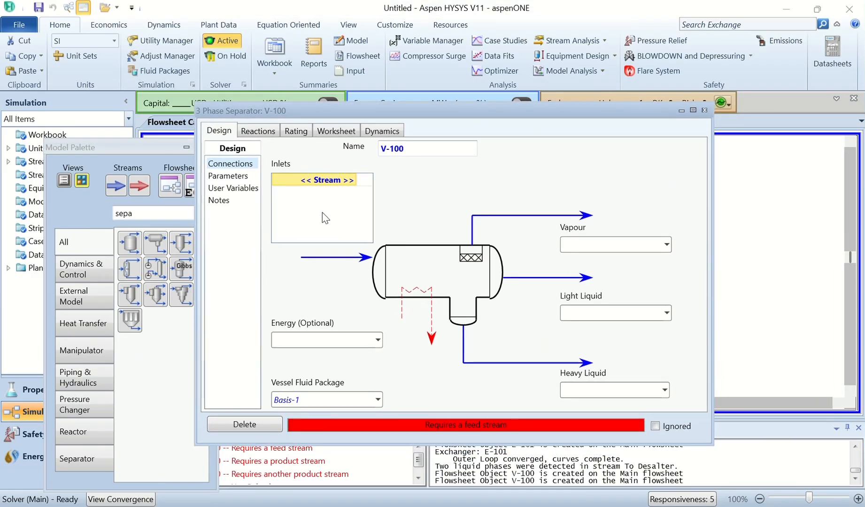
left_click(328, 180)
left_click(335, 212)
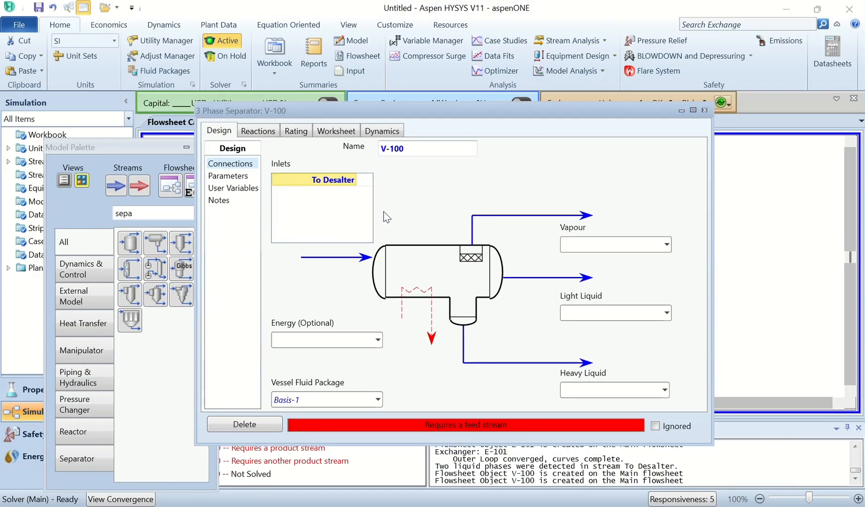
- Create "Vapour Stream" as the vapour outlet of the three-phase separator
left_click(665, 245)
left_click(610, 245)
type("Vapour Str")
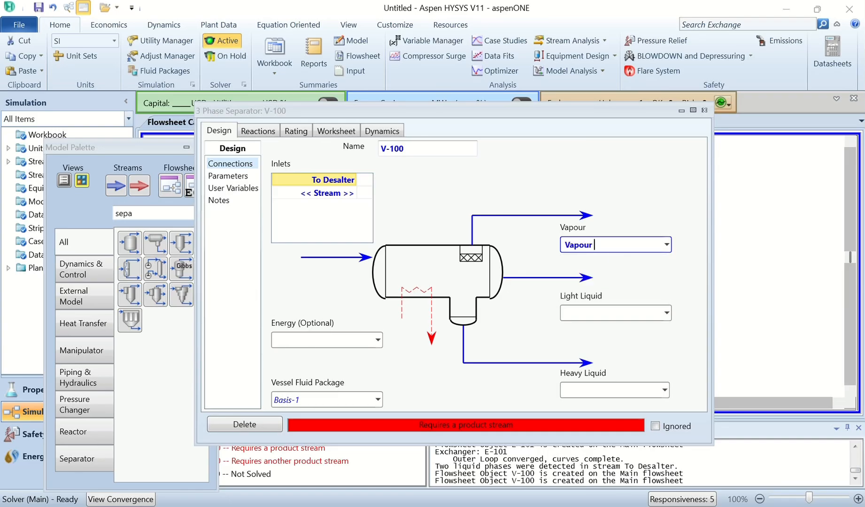
type("eam")
key("Return")
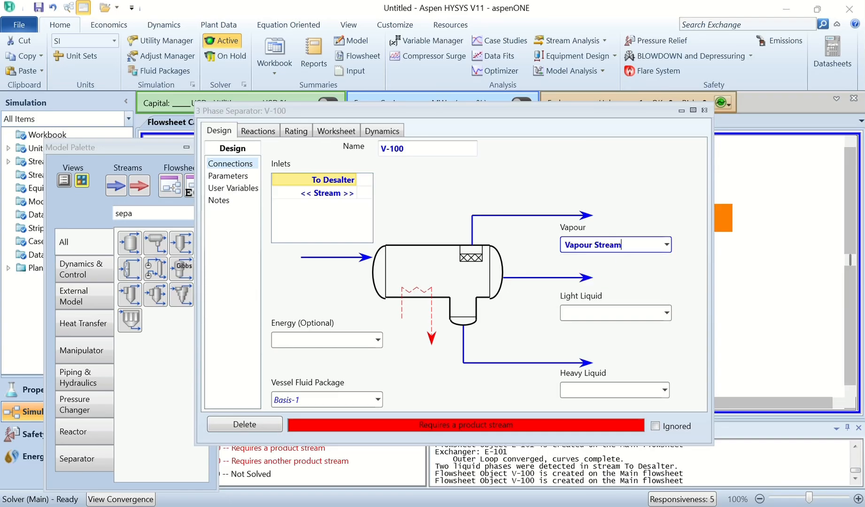
- Create "Crude" as the light liquid outlet of the three-phase separator
left_click(602, 313)
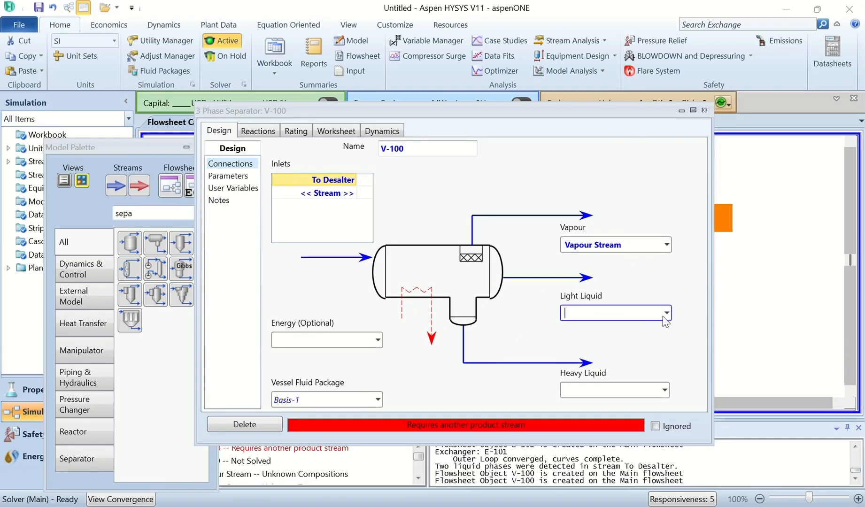
left_click(663, 313)
left_click(615, 316)
type("Crude")
key("Return")
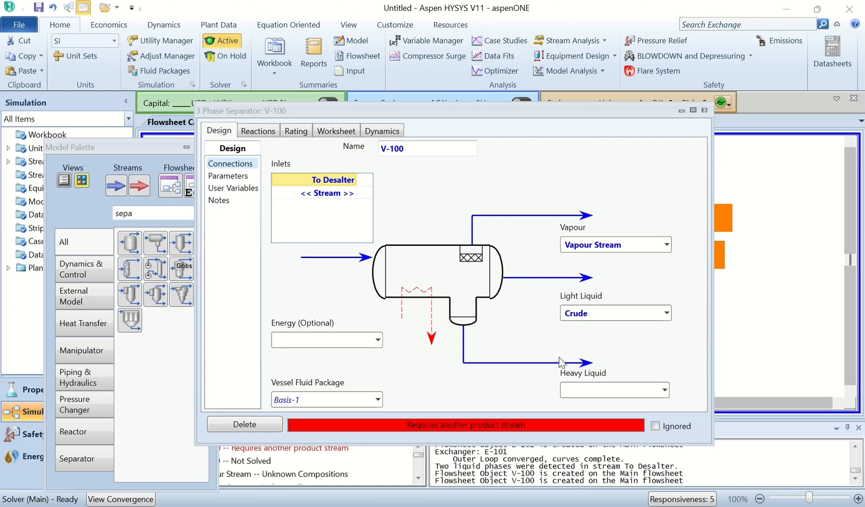
- Create "Desalter Water" as the heavy liquid outlet of the three-phase separator and close its window
left_click(654, 389)
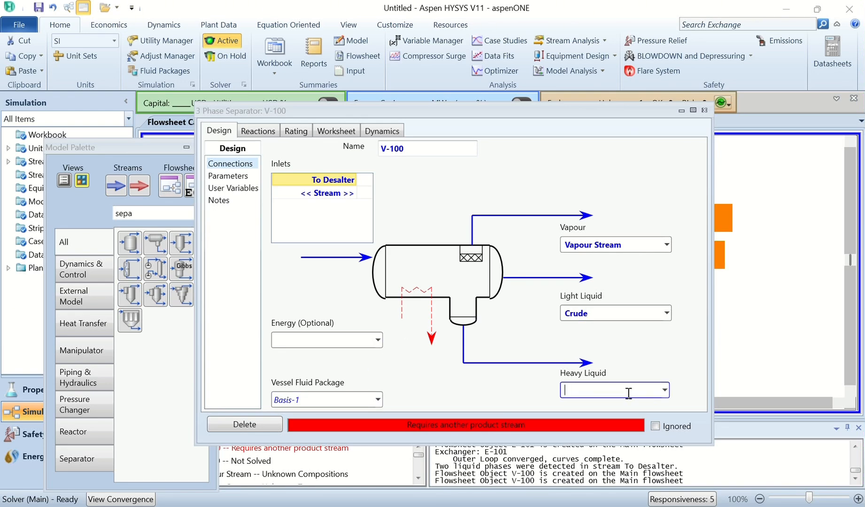
type("Des")
type("lter Water")
left_click(362, 341)
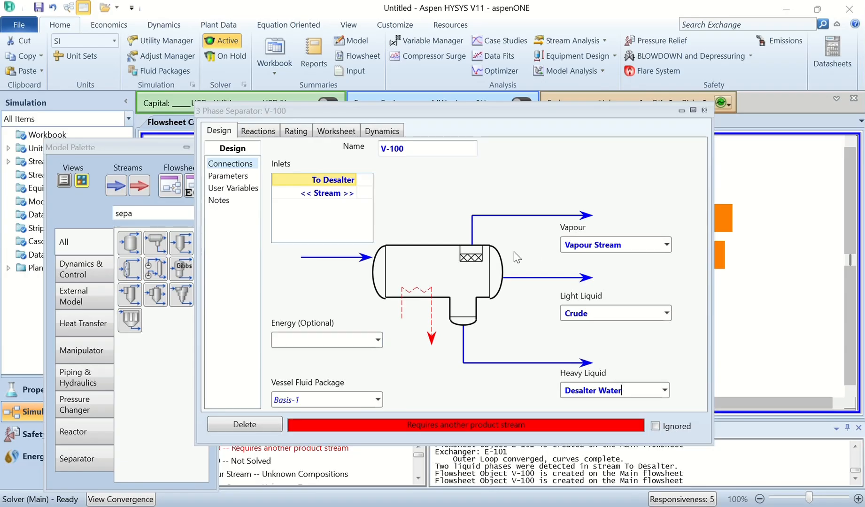
key("Return")
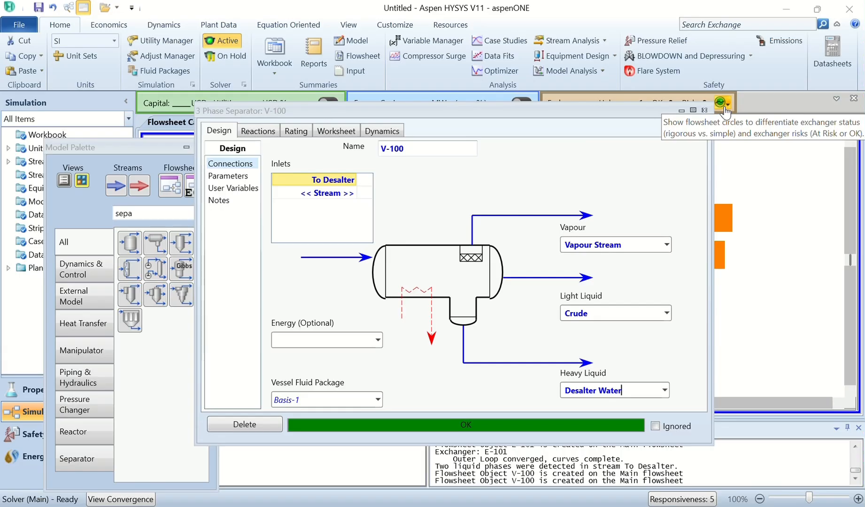
left_click(704, 110)
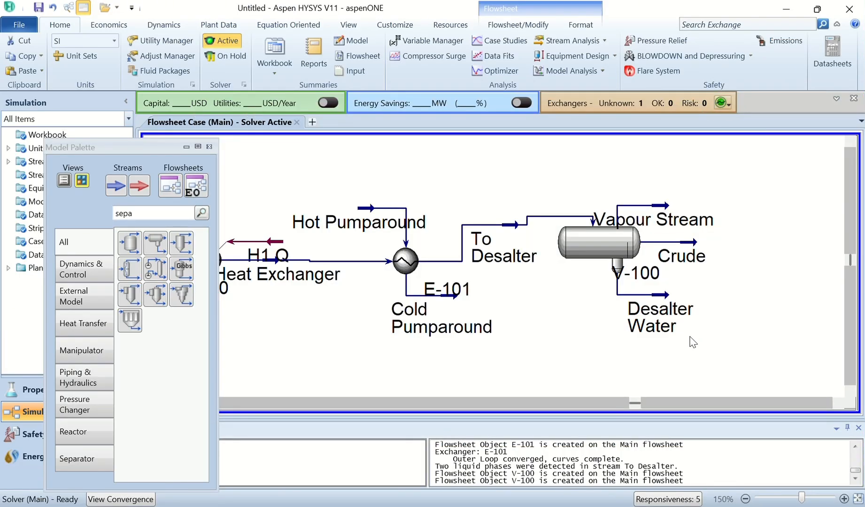
- Find the Heater in the model palette, place one downstream of separator V-100's Crude outlet, and open its properties
left_click_drag(635, 403, 780, 403)
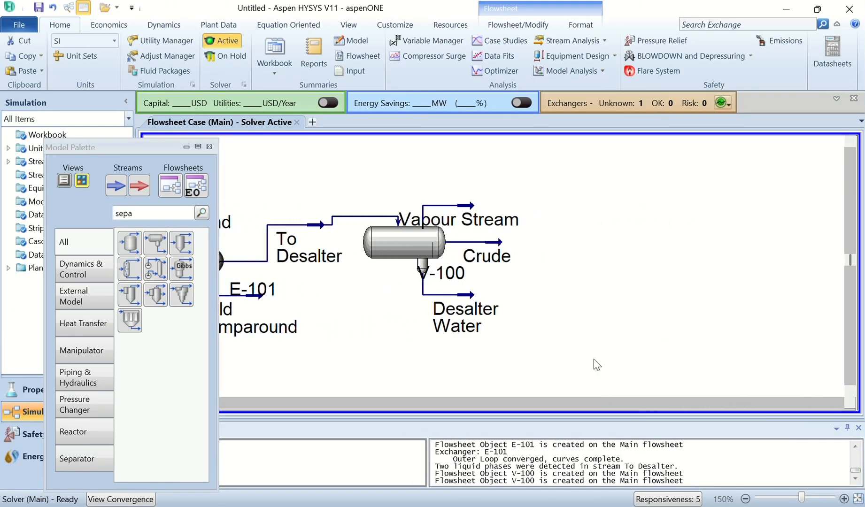
left_click(77, 222)
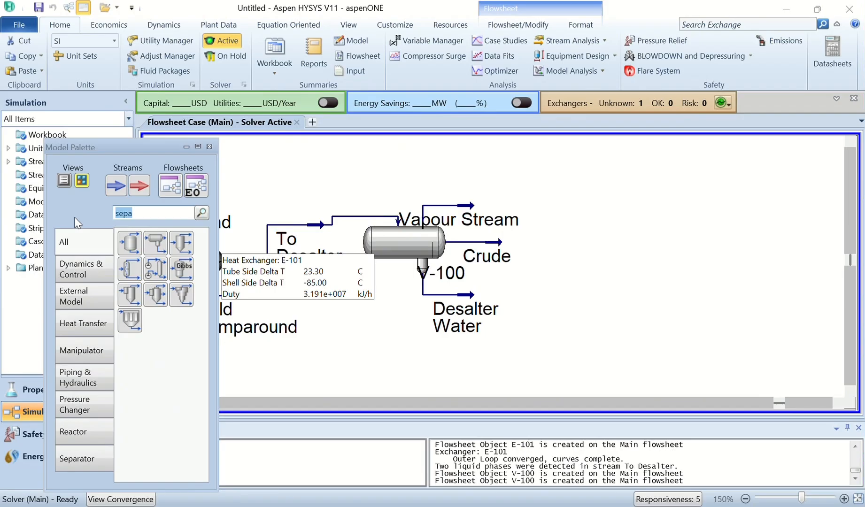
type("heater")
left_click_drag(129, 243, 566, 240)
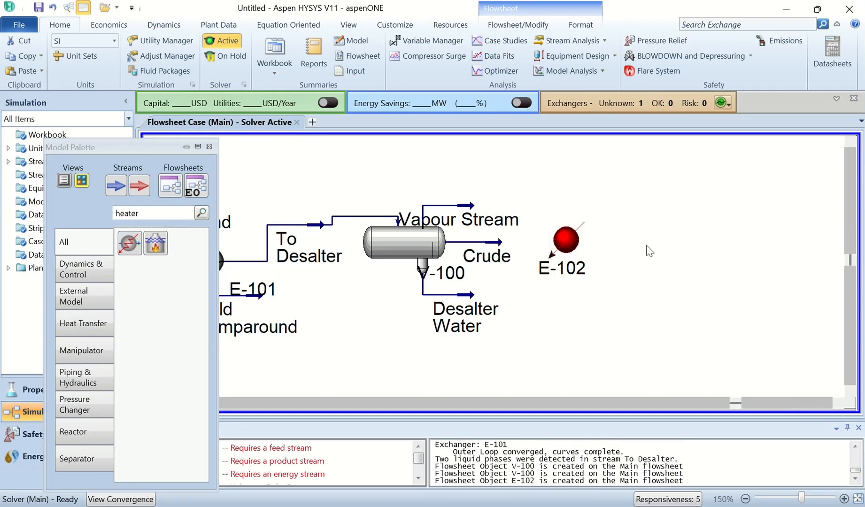
double_click(566, 240)
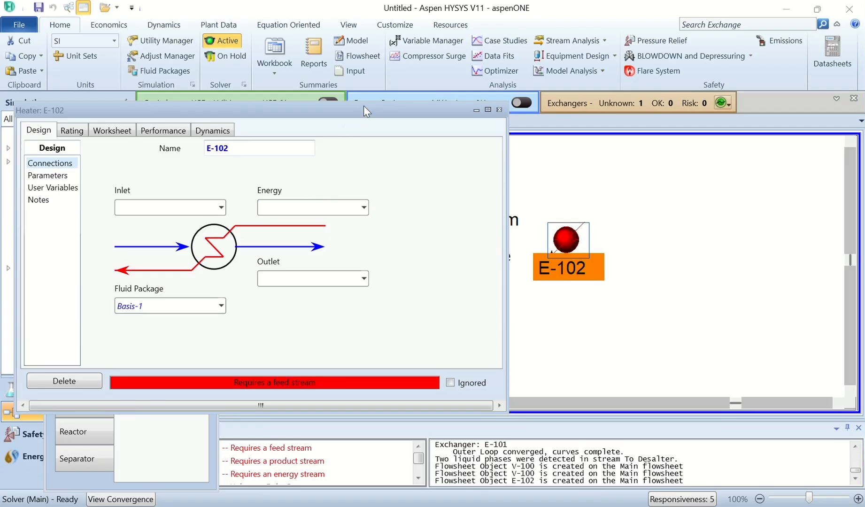
left_click_drag(363, 105, 514, 105)
- Connect the new heater with Crude as inlet, "H2 Q" as energy stream and "To Preflash" as outlet
left_click(371, 207)
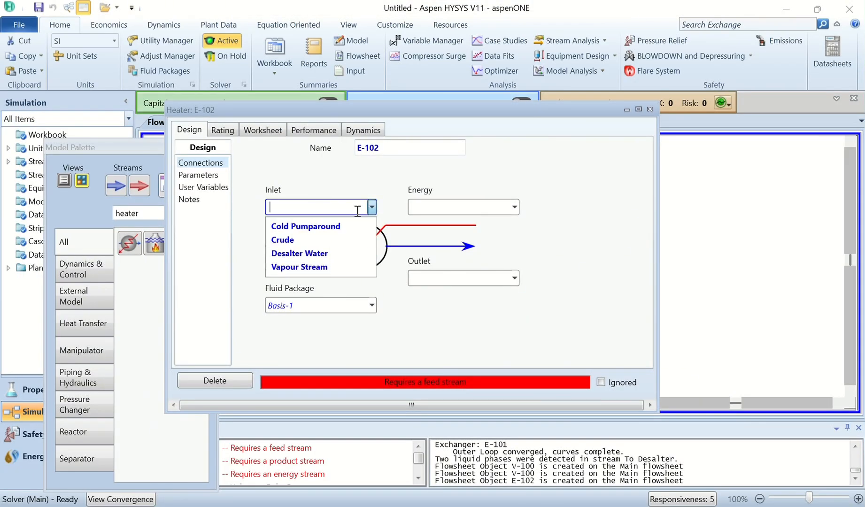
left_click(282, 240)
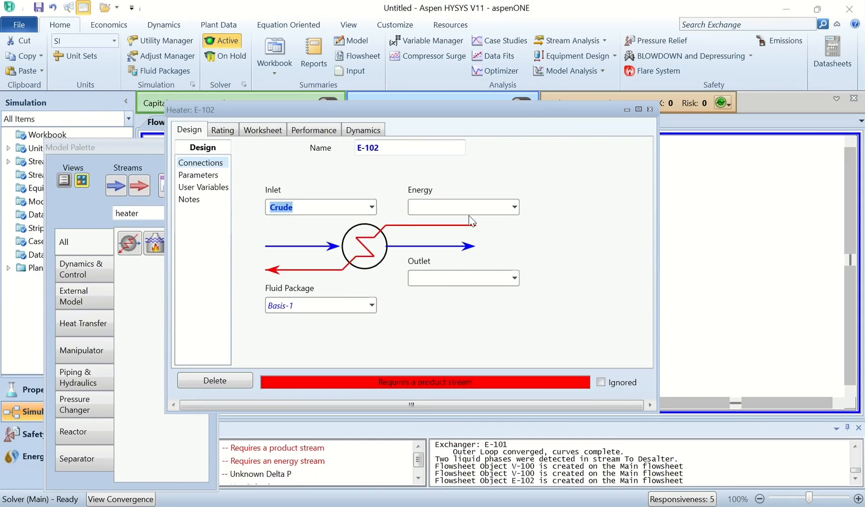
left_click(468, 207)
type("H2 Q")
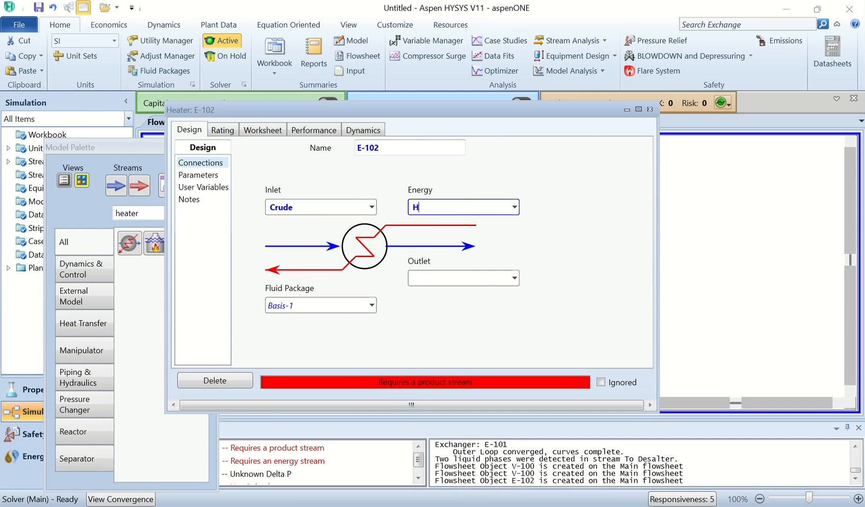
left_click(493, 277)
type("t")
key("BackSpace")
type("To Preflash")
key("Return")
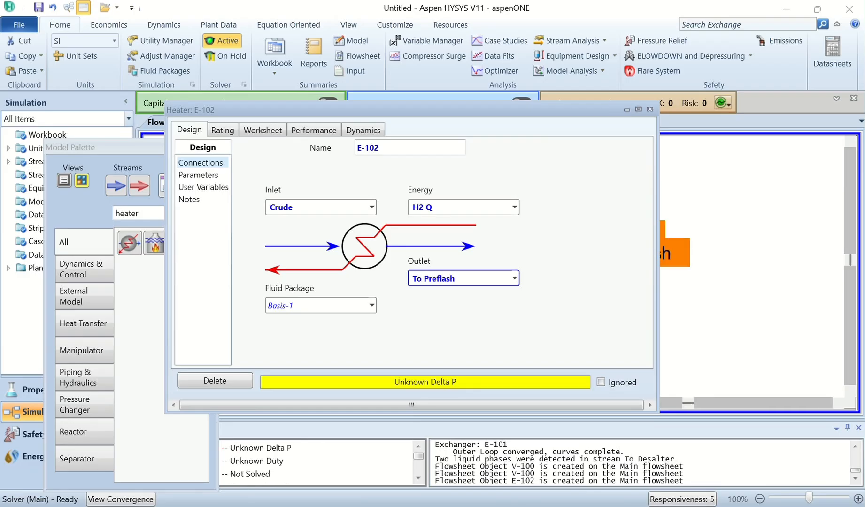
- Open the design parameters of heater E-102
left_click(217, 174)
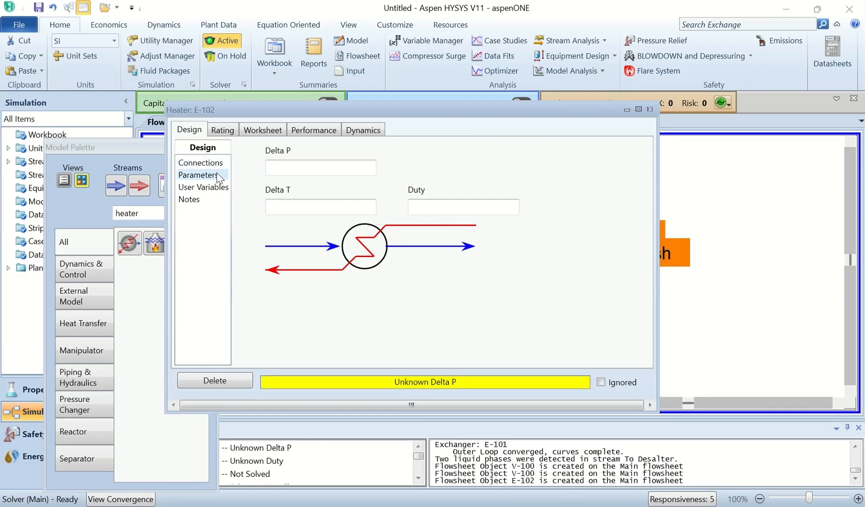
- Set the pressure drop of heater E-102 to 54.39 psi
left_click(310, 173)
type("54.")
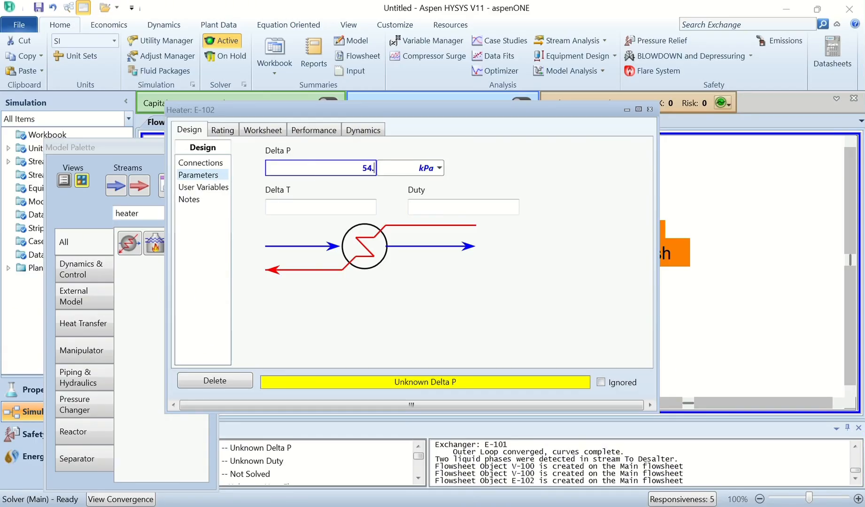
type("39")
left_click(439, 168)
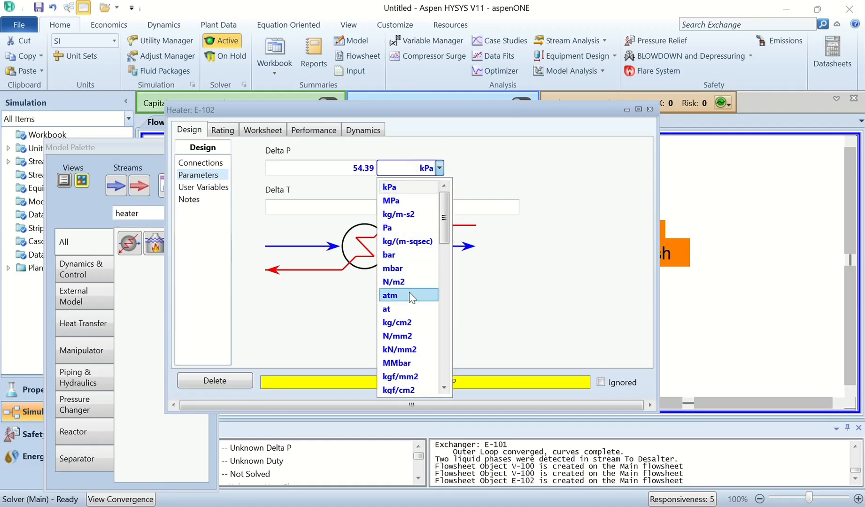
left_click_drag(449, 218, 442, 270)
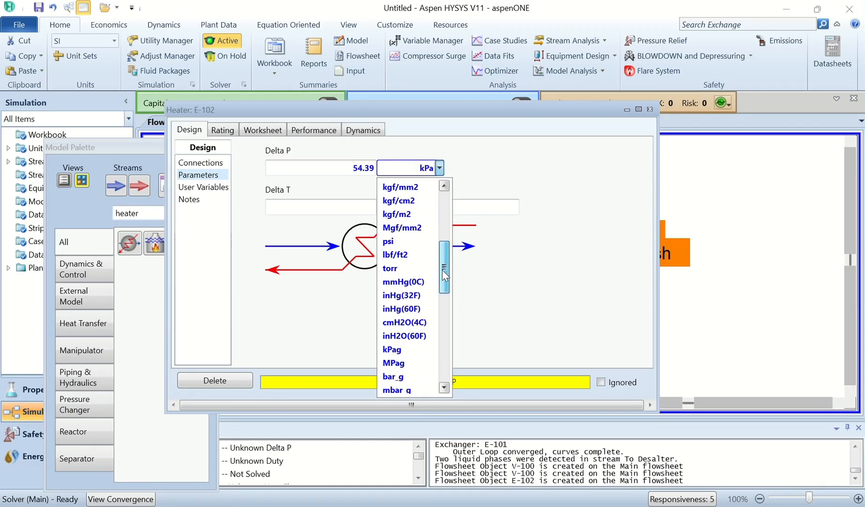
left_click(396, 244)
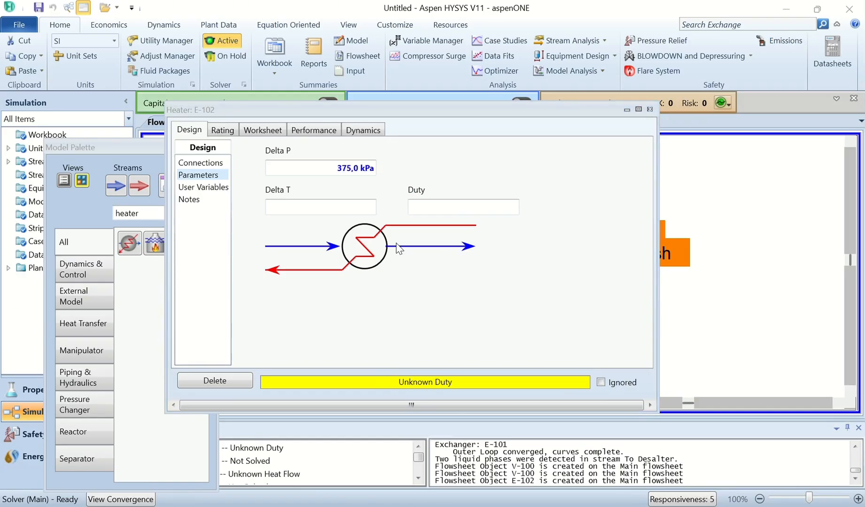
- Set the To Preflash stream's temperature to 347 °F in the E-102 worksheet and close the heater
left_click(274, 135)
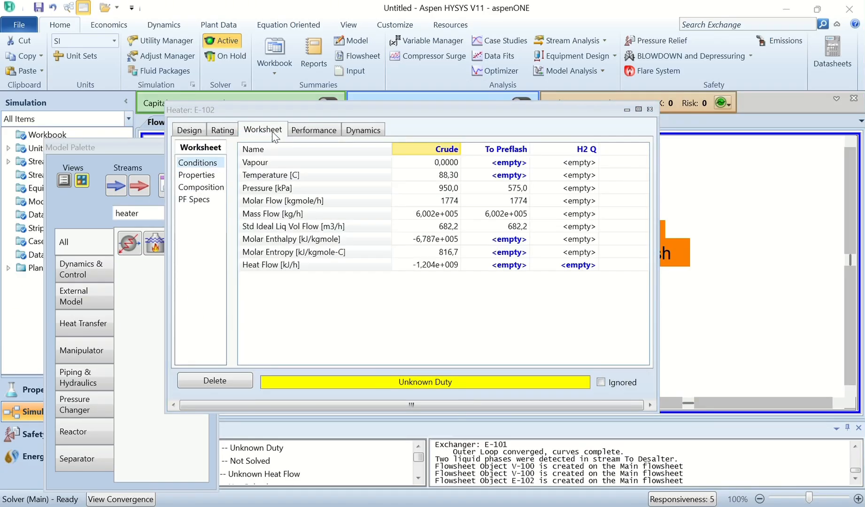
left_click(504, 177)
type("347")
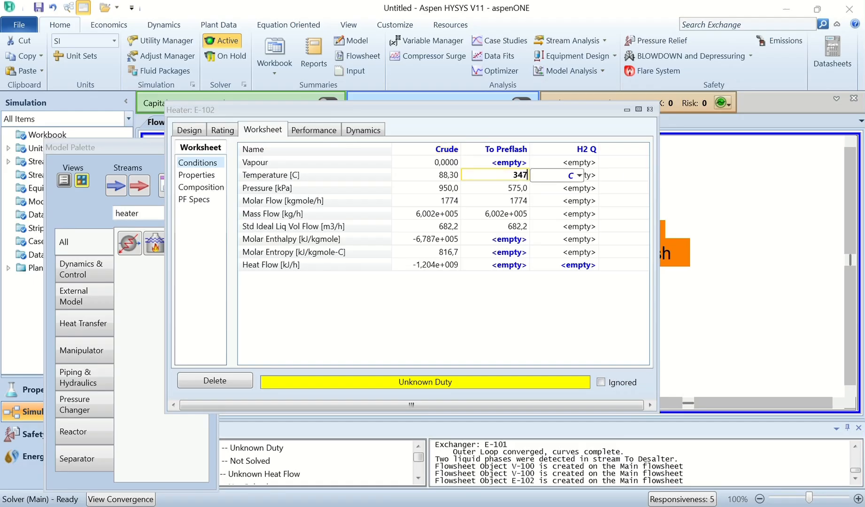
left_click(579, 176)
left_click(543, 220)
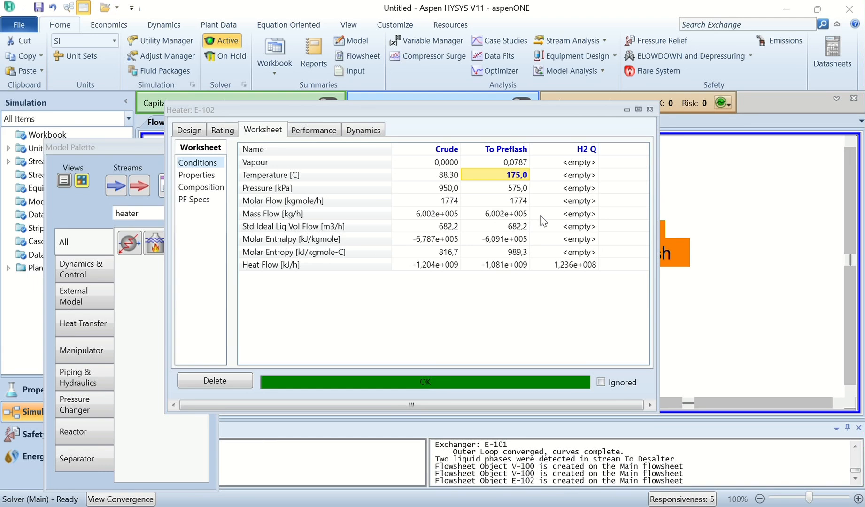
key("Down")
left_click(650, 109)
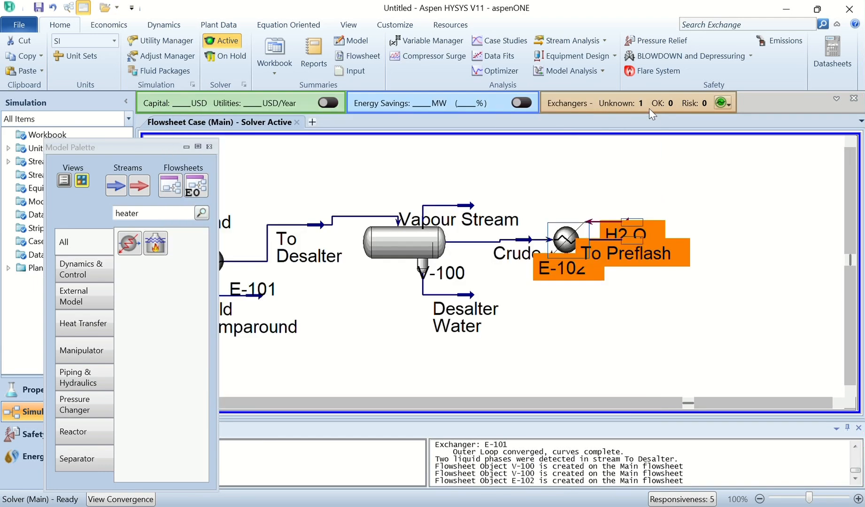
- Find the separator model and place a vertical separator downstream of heater E-102
left_click(672, 232)
left_click_drag(682, 405, 783, 405)
left_click_drag(161, 215, 76, 212)
key("BackSpace")
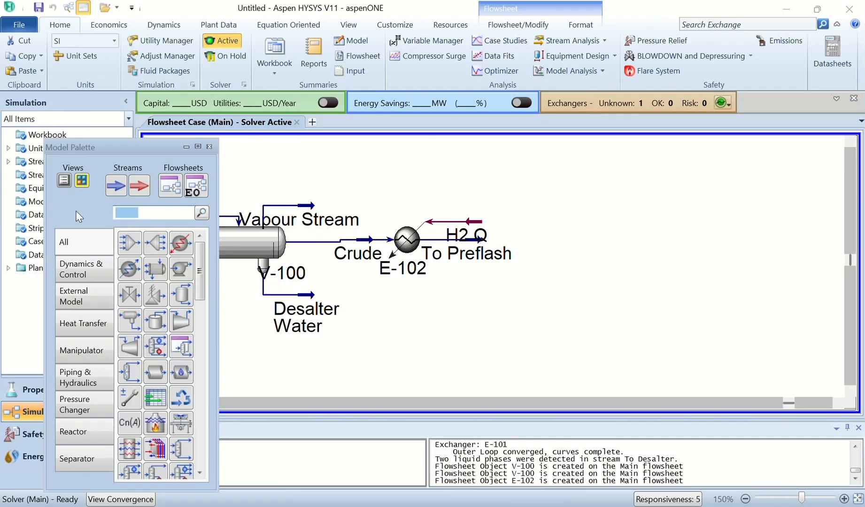
type("sep")
left_click(131, 243)
left_click(717, 344)
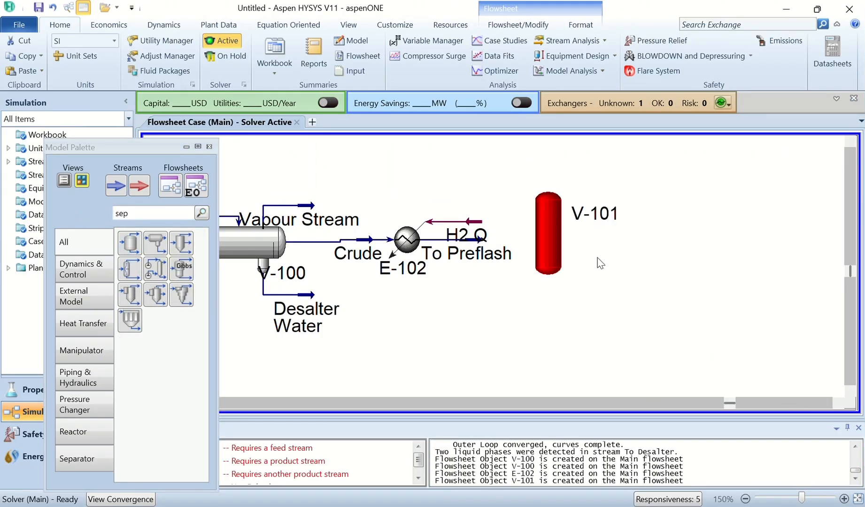
- Connect separator V-101 with inlet To Preflash, vapour outlet Liquid Prod and liquid outlet Bottom Liquid
double_click(534, 269)
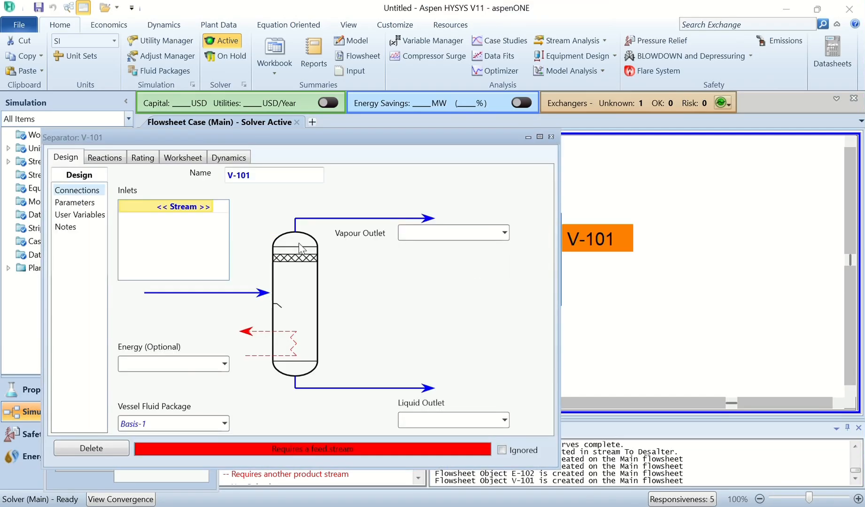
left_click_drag(384, 136, 519, 105)
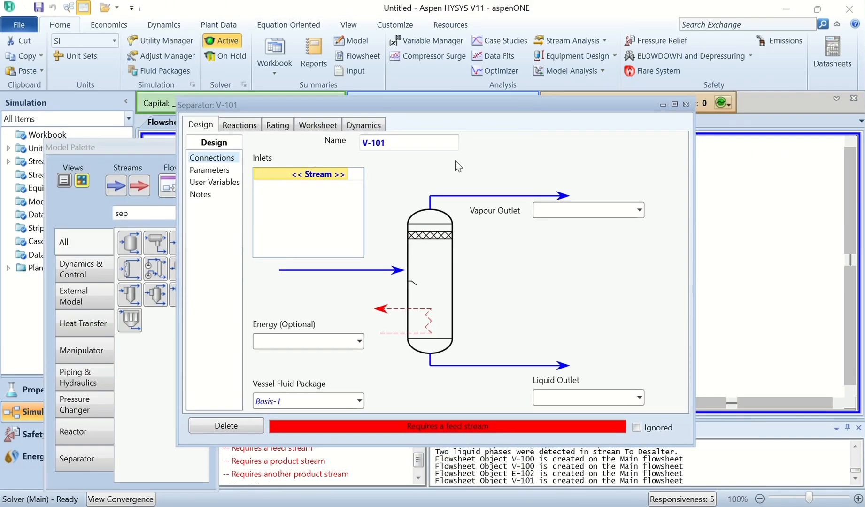
left_click(344, 175)
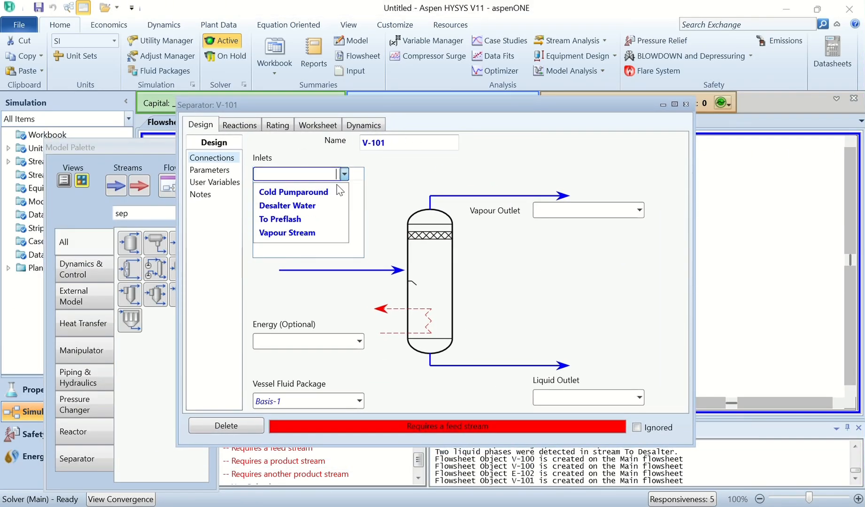
left_click(318, 218)
left_click(592, 210)
type("Liquid Prod")
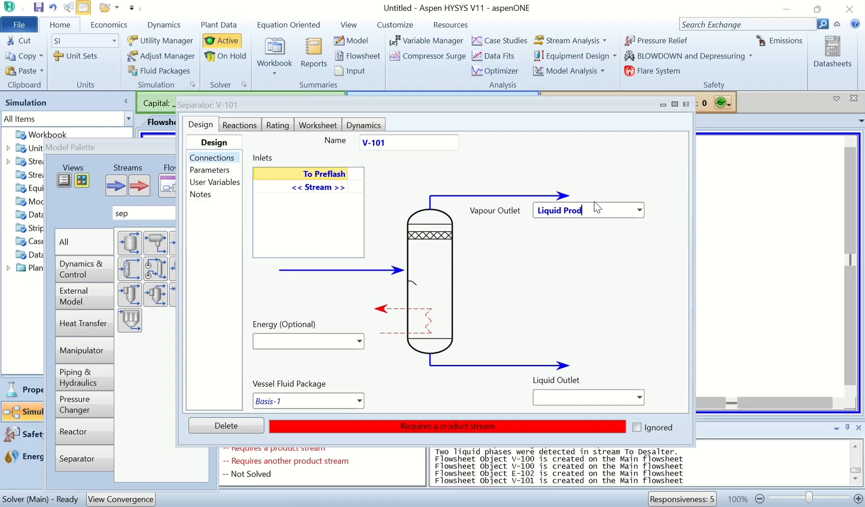
key("Return")
left_click(575, 402)
type("Bottom Liquid")
key("Return")
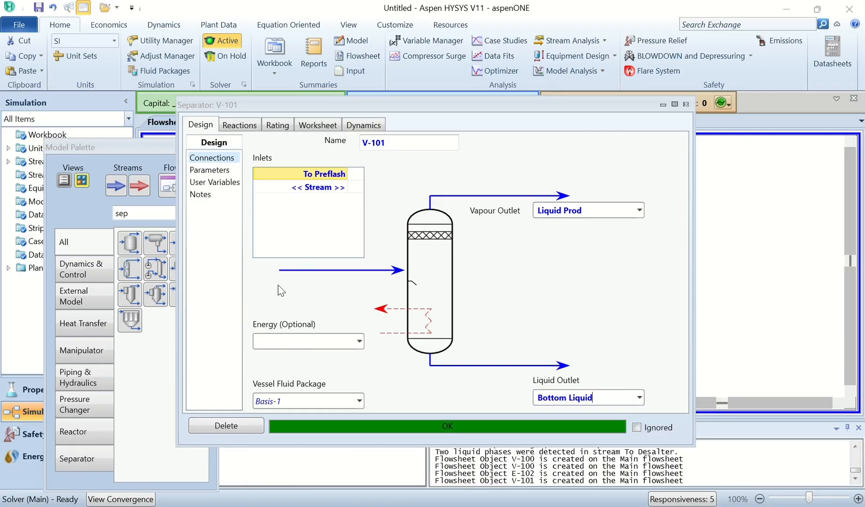
left_click(686, 104)
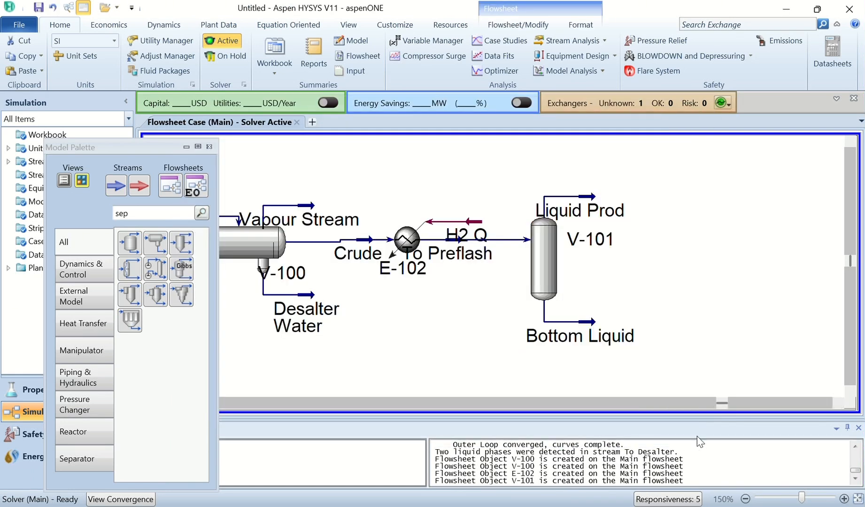
- Find the heater model and place a heater downstream of separator V-101
left_click_drag(726, 406, 804, 404)
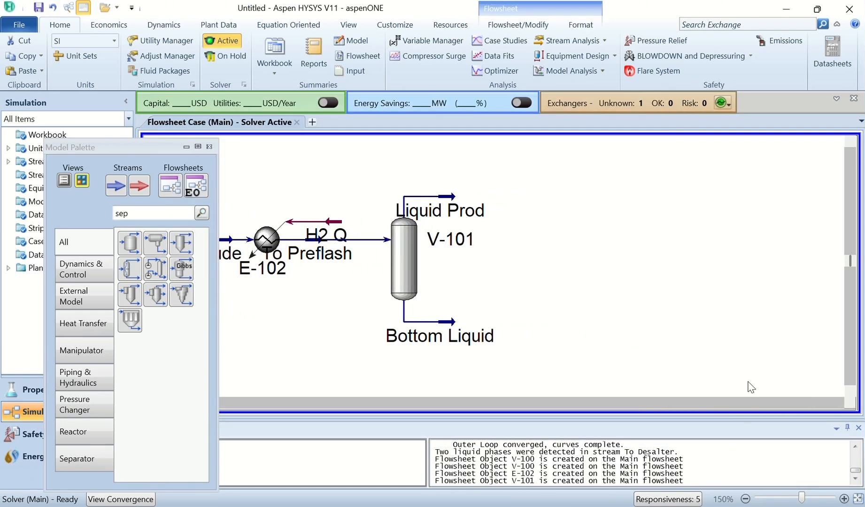
double_click(181, 218)
type("h")
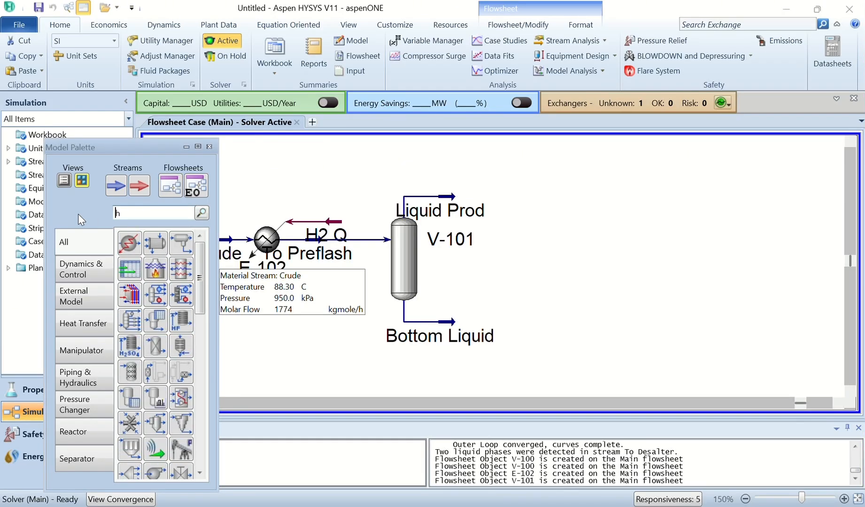
type("eat")
left_click_drag(129, 269, 544, 245)
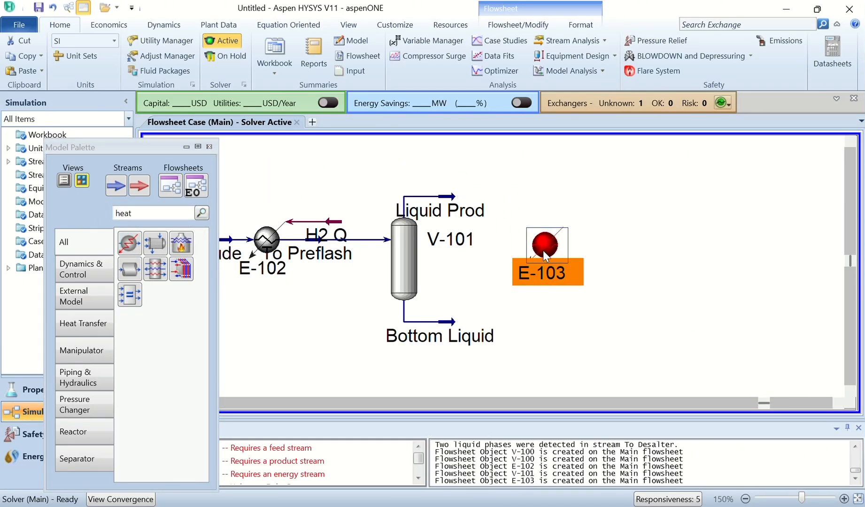
- Connect heater E-103 with inlet Bottom Liquid, energy stream H3 Q and outlet ATM Feed
double_click(544, 247)
left_click_drag(440, 171, 595, 107)
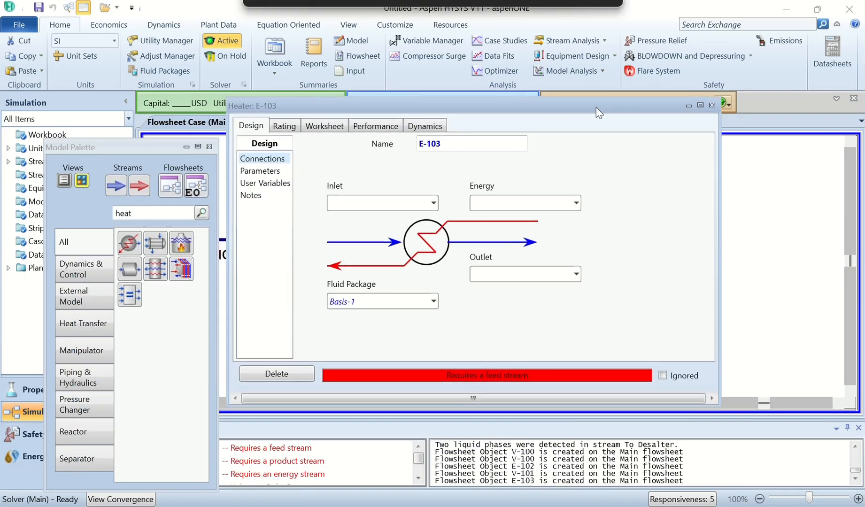
left_click(431, 203)
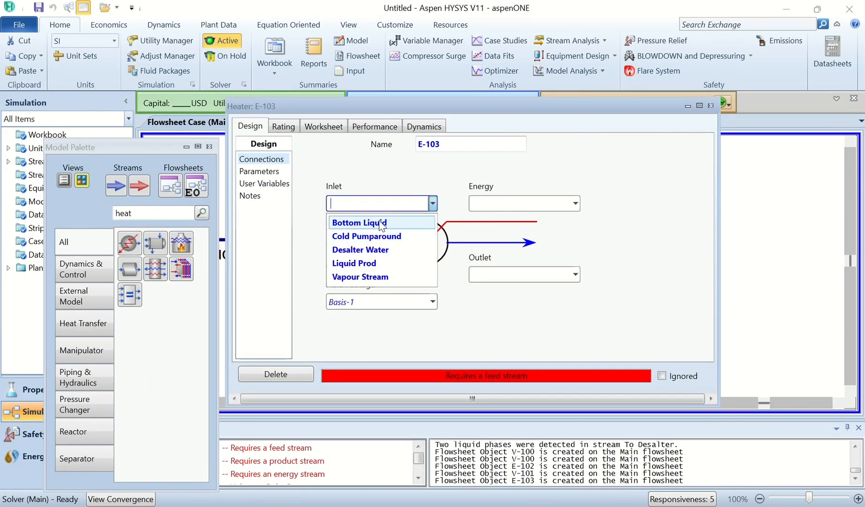
left_click(382, 224)
left_click(553, 208)
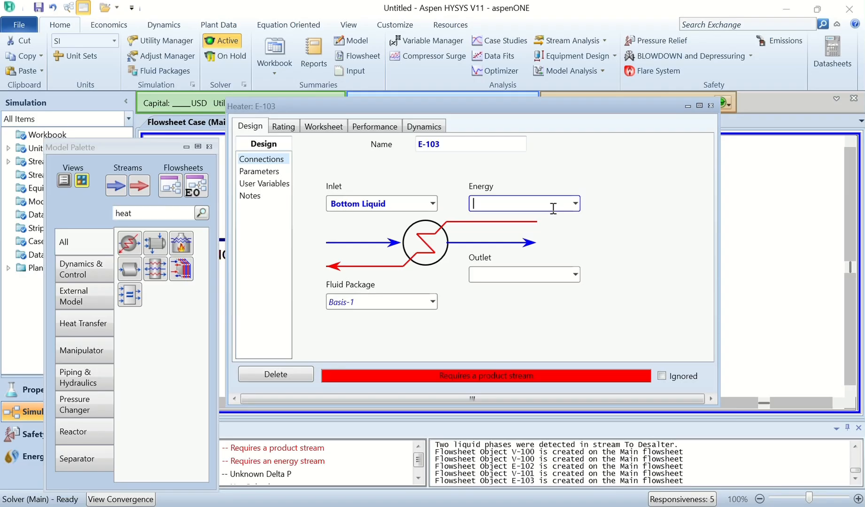
type("H3 Q")
left_click(568, 276)
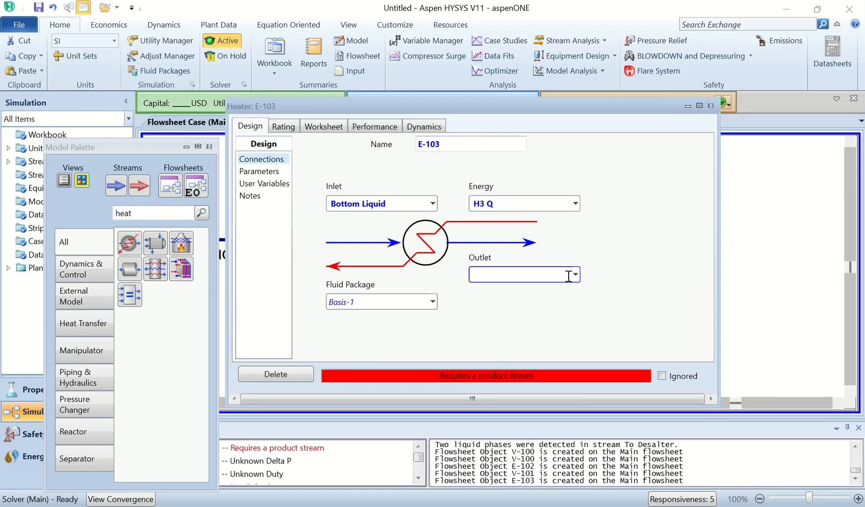
type("ATM Feed")
key("Return")
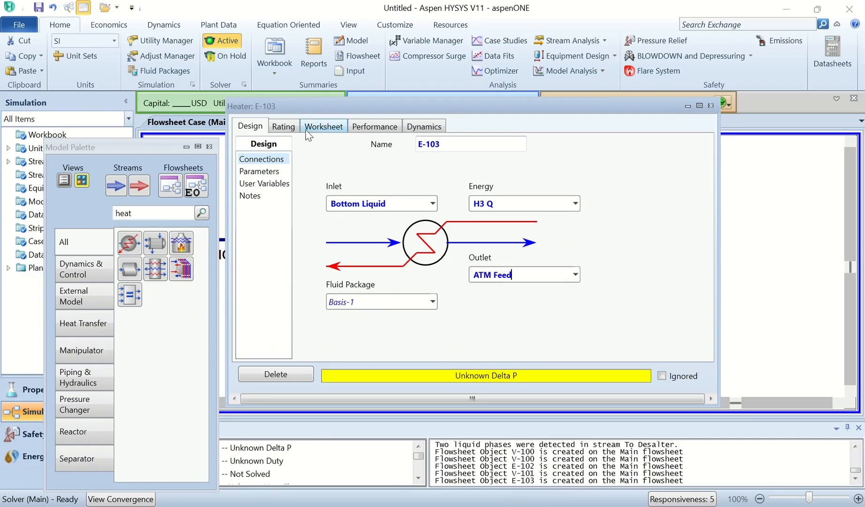
- Set the pressure drop of heater E-103 to 250 kPa
left_click(261, 171)
left_click(395, 165)
type("250")
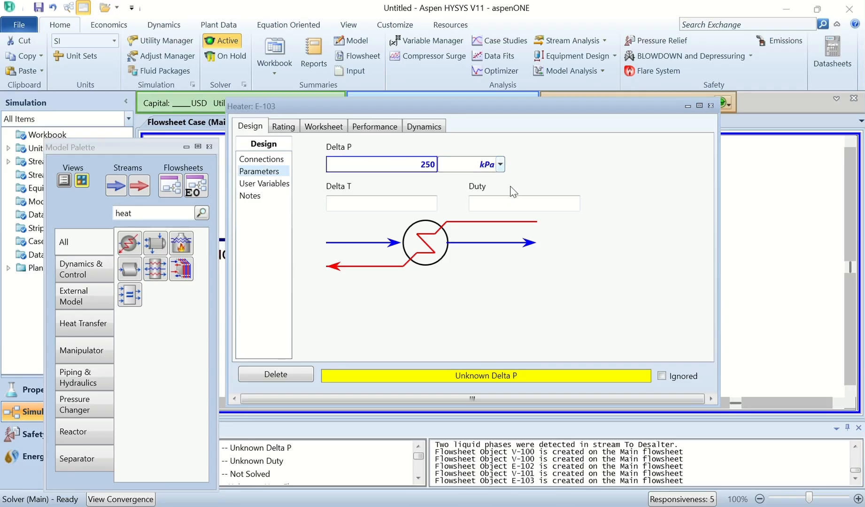
key("Return")
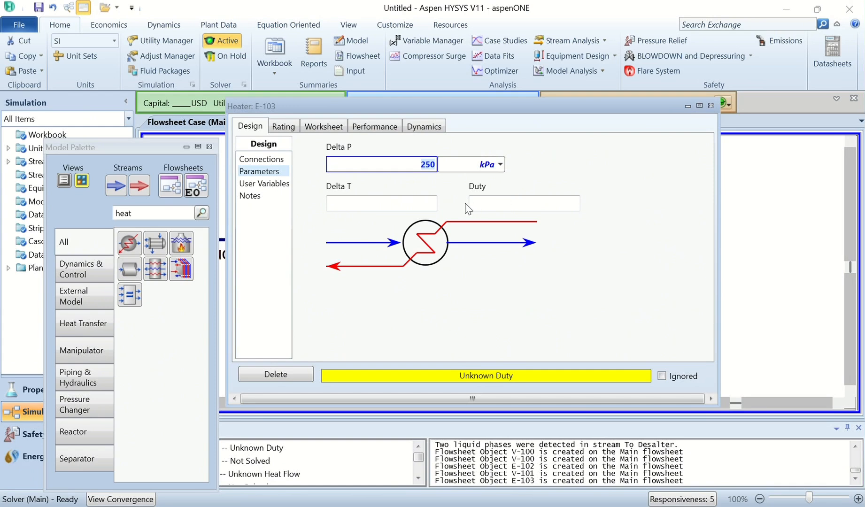
- Set the ATM Feed temperature to 400 °C in the E-103 worksheet, and move the H3 Q stream higher above the heater
left_click(324, 128)
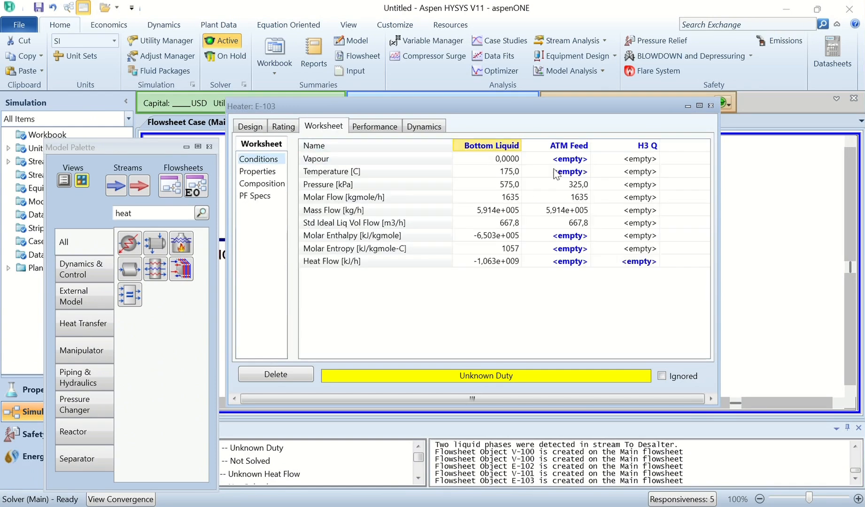
left_click(582, 172)
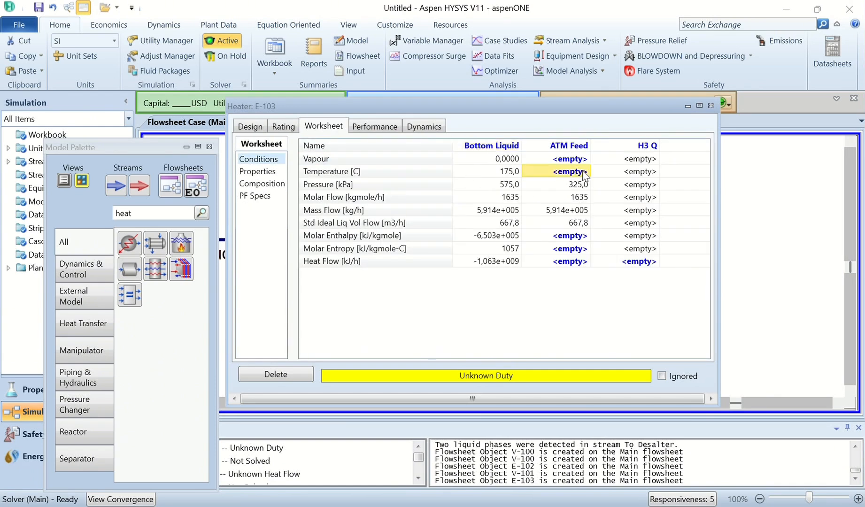
type("400")
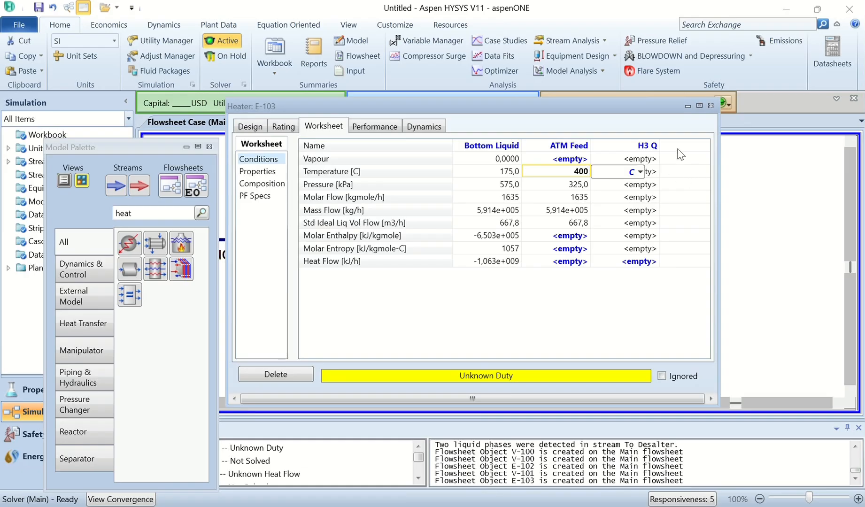
key("Return")
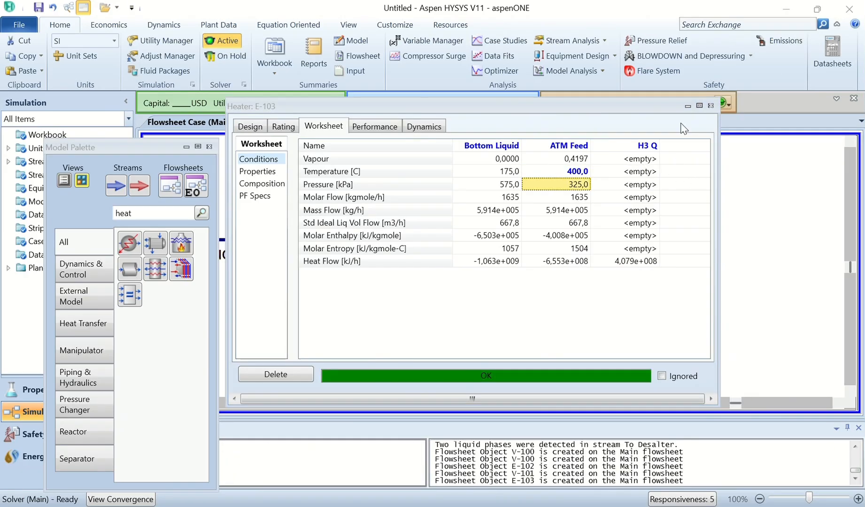
left_click(710, 105)
left_click_drag(590, 238, 583, 213)
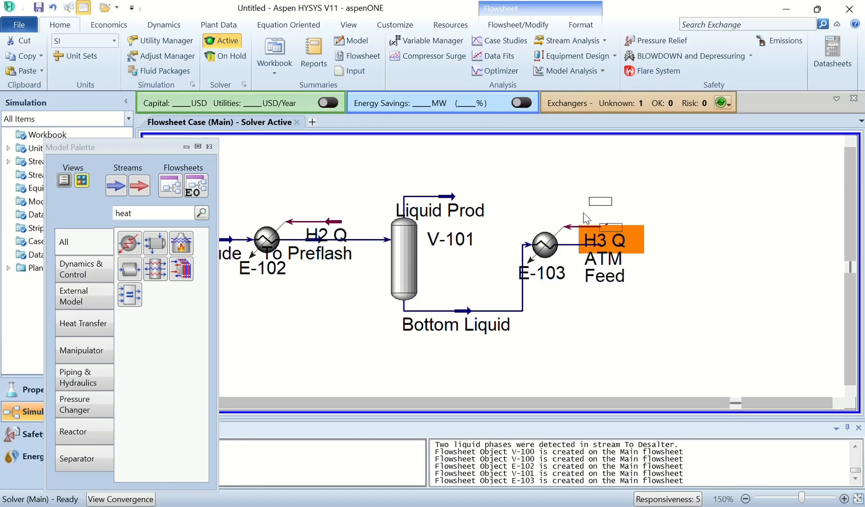
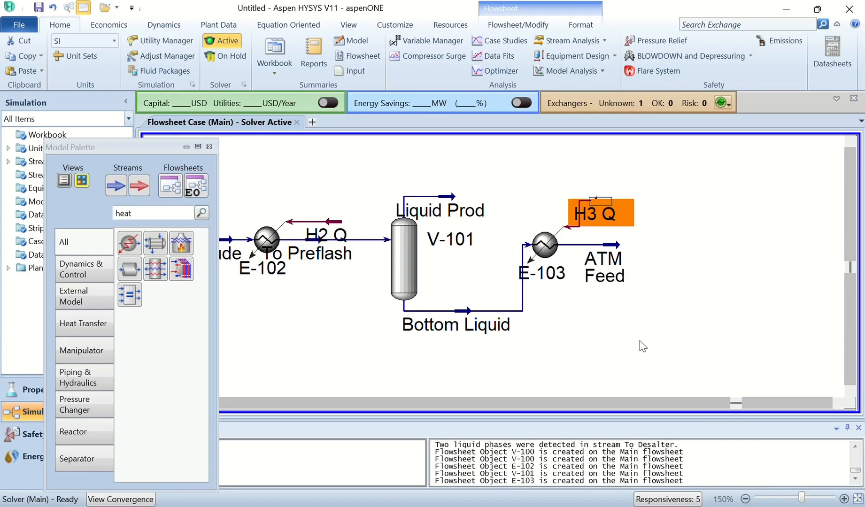
- Add a new material stream in the empty flowsheet area beyond heater E-103
mouse_move(409, 237)
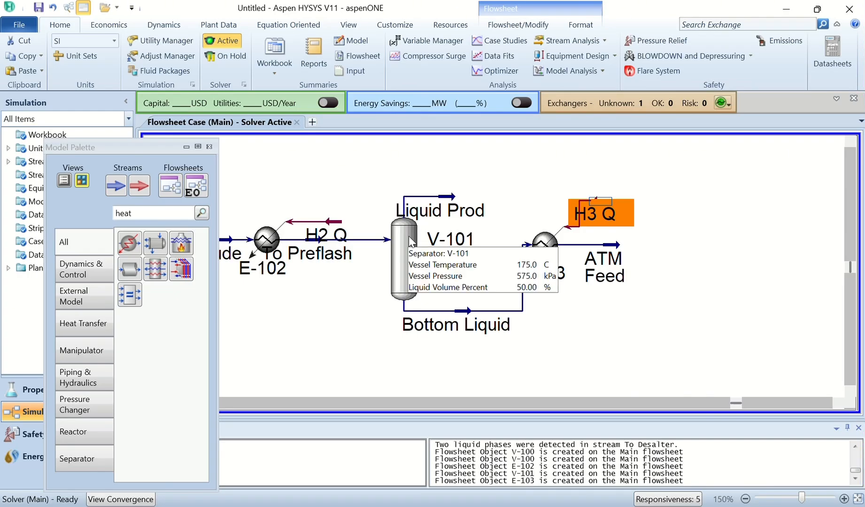
left_click_drag(734, 403, 837, 407)
mouse_move(319, 234)
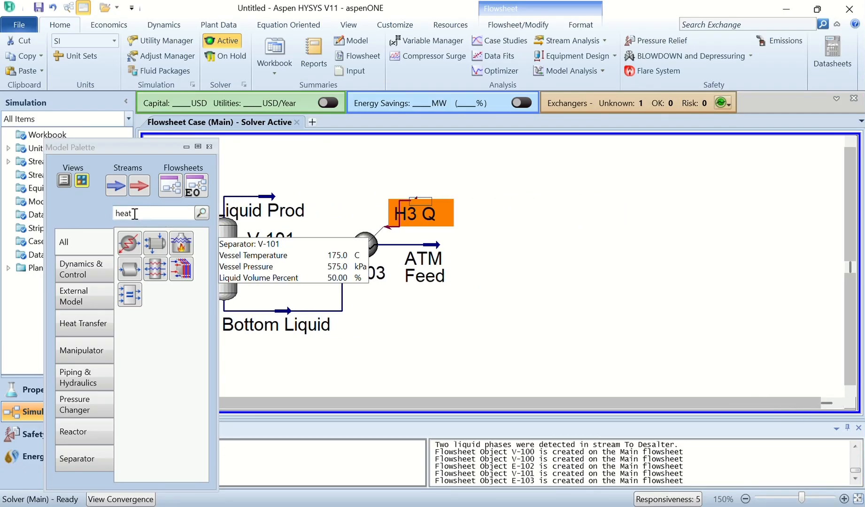
left_click(683, 205)
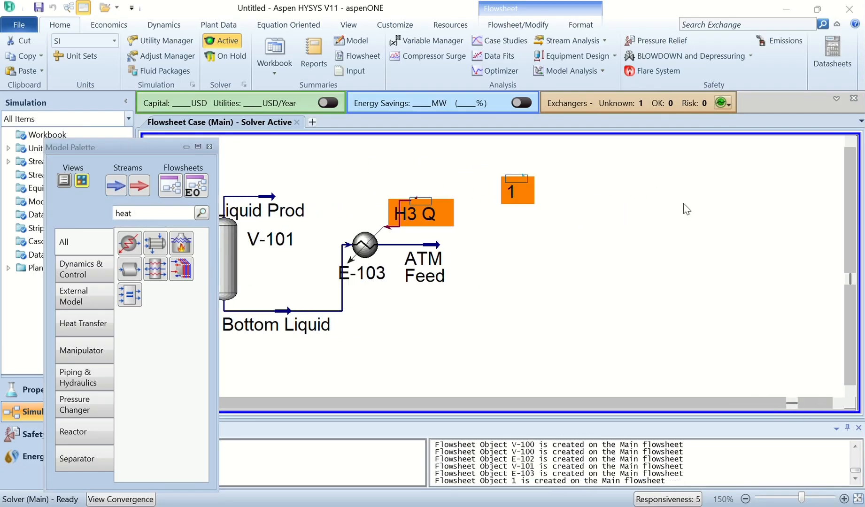
- Add two more material streams in the empty flowsheet area below stream 1
left_click(114, 181)
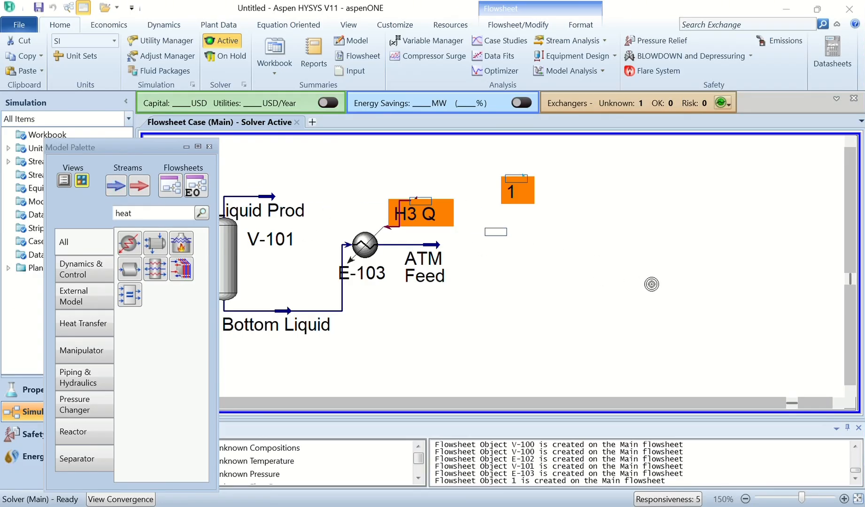
left_click(692, 295)
left_click(116, 186)
left_click(524, 308)
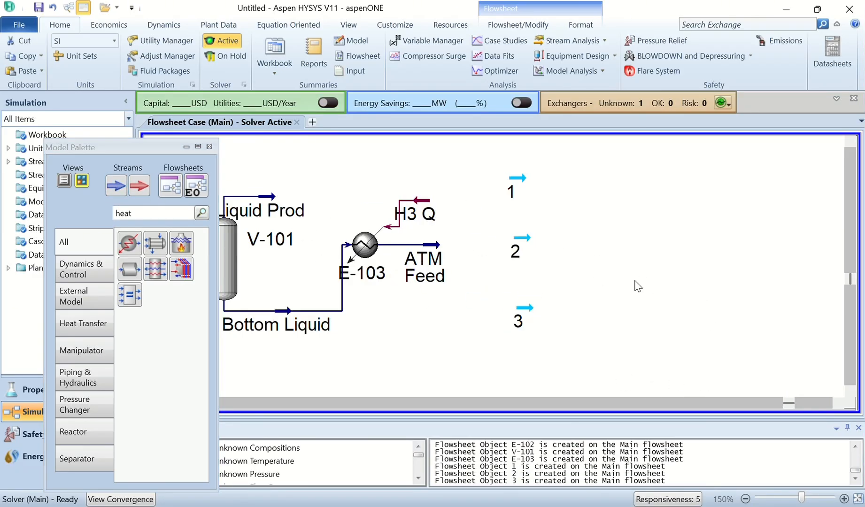
- Rename material stream 1 as Bottom Steam and set its vapour fraction to 1
double_click(509, 192)
left_click(425, 227)
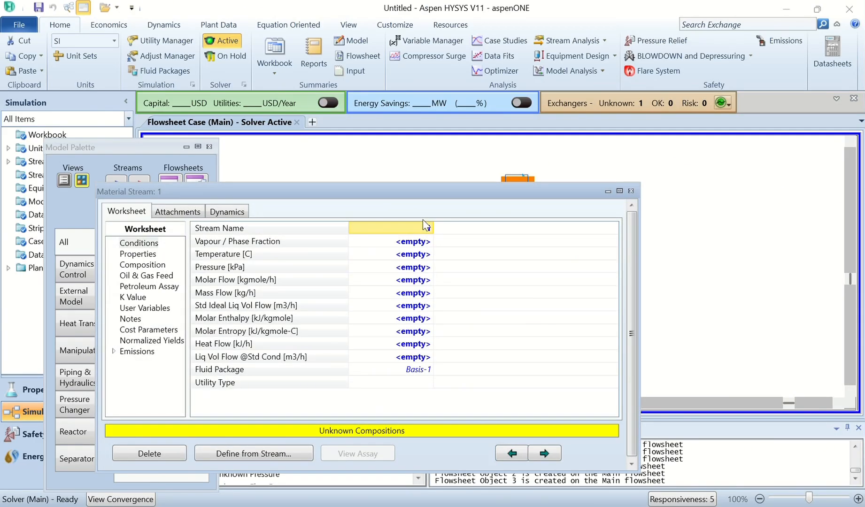
type("Bottom Steam")
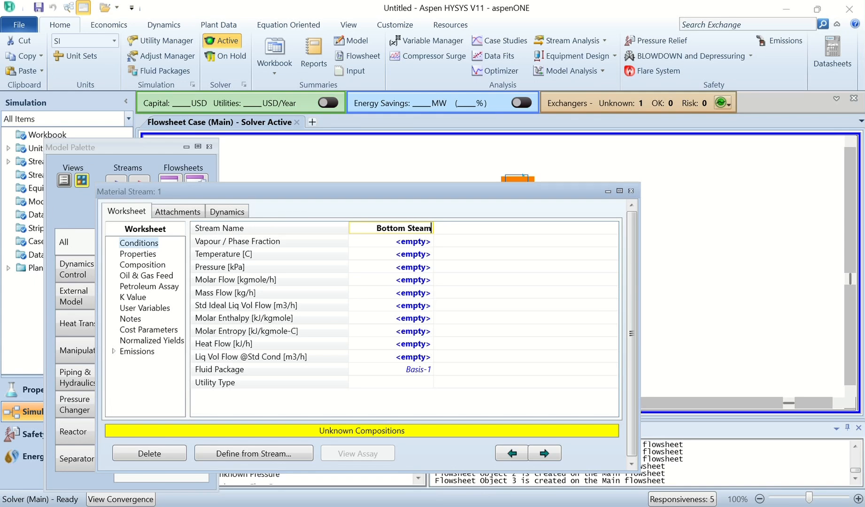
key("Return")
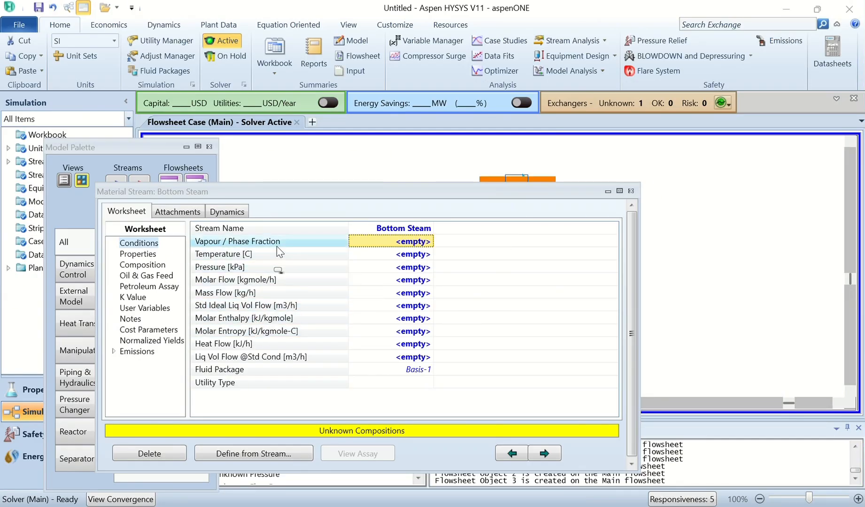
type("1")
key("Return")
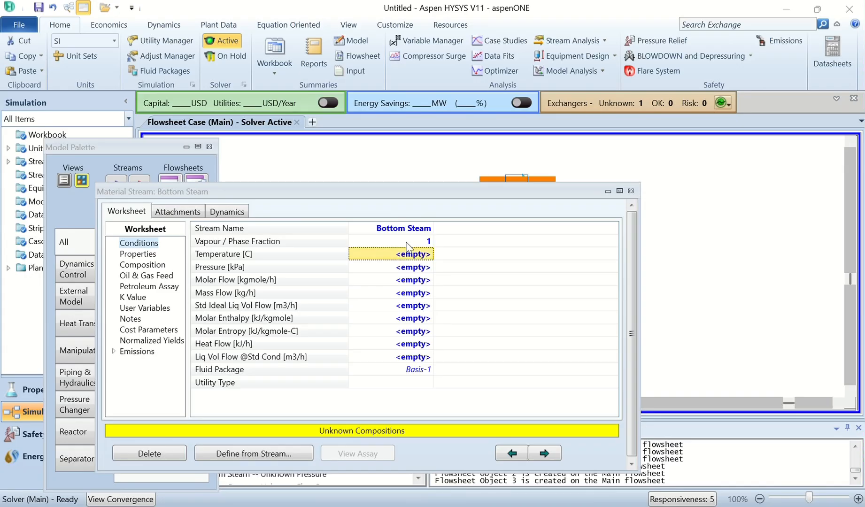
- Set the Bottom Steam pressure to 1380 kPa
key("Down")
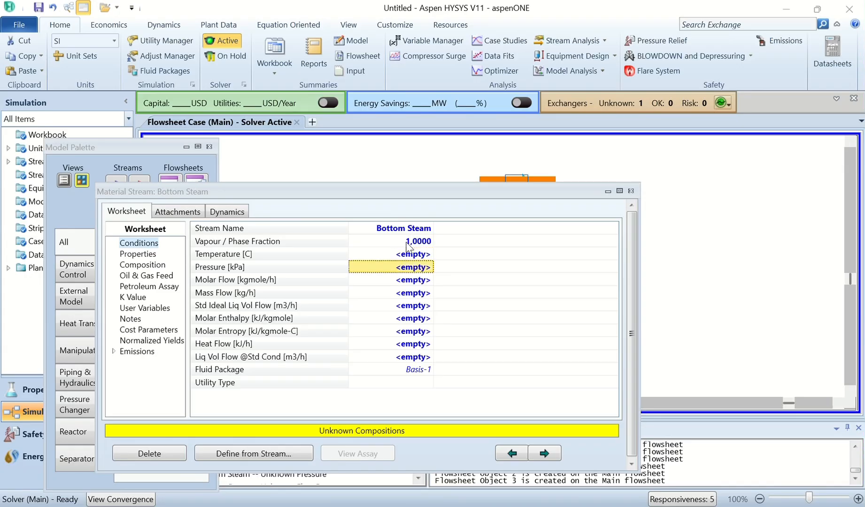
type("1038")
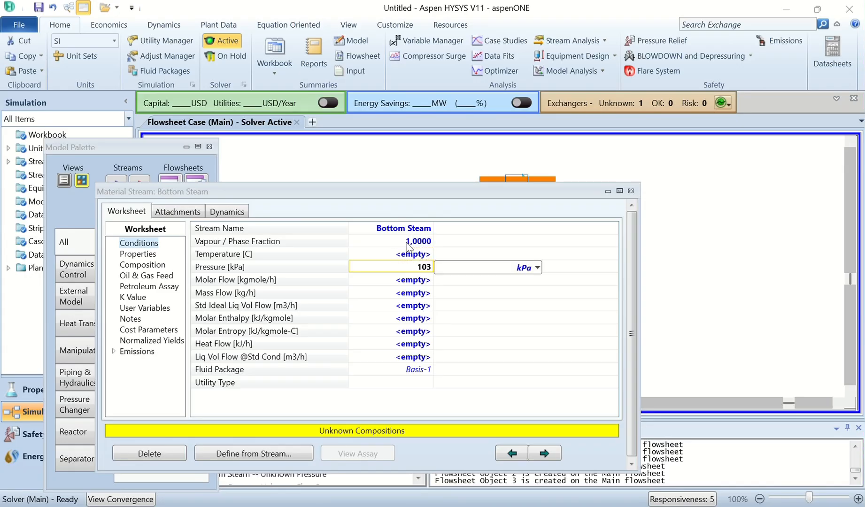
key("BackSpace")
key("BackSpace")
key("BackSpace")
type("380")
key("Return")
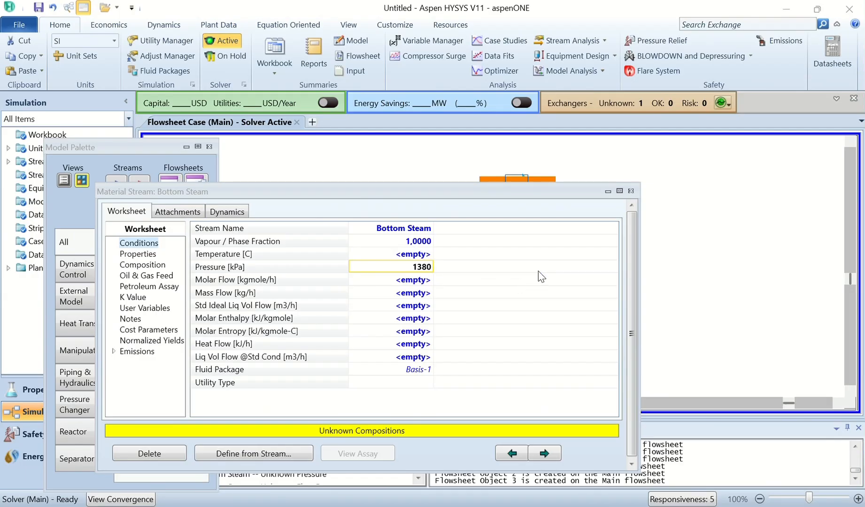
- Set the Bottom Steam mass flow to 3400 kg/h
key("Down")
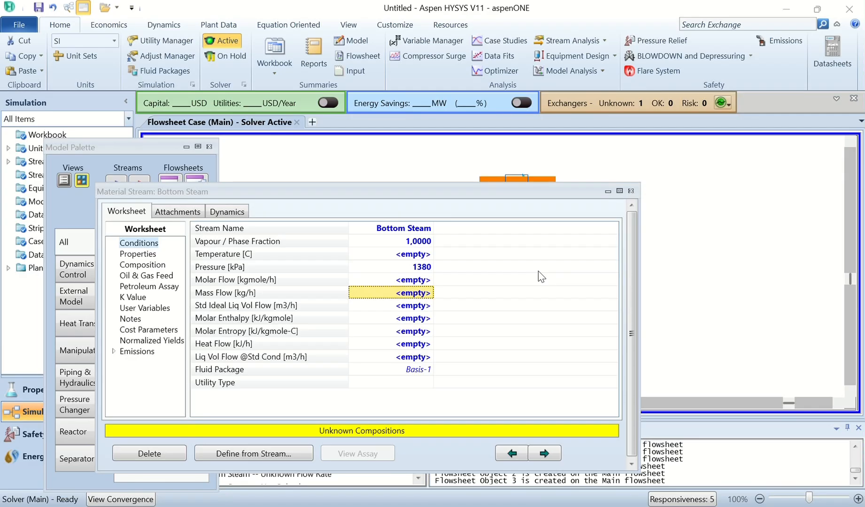
key("Up")
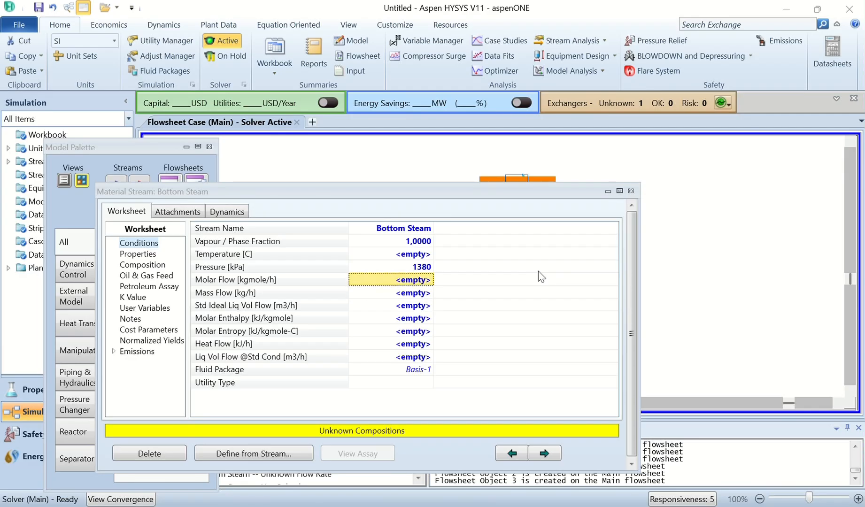
key("Down")
type("3")
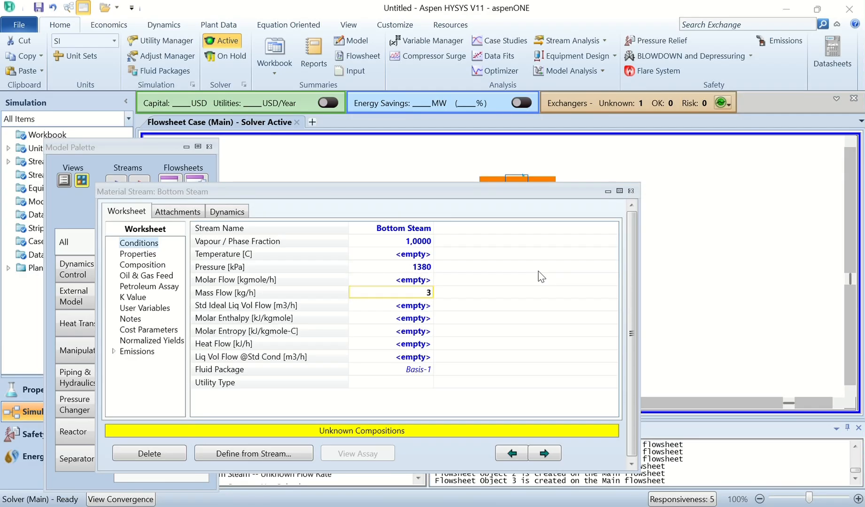
type("400")
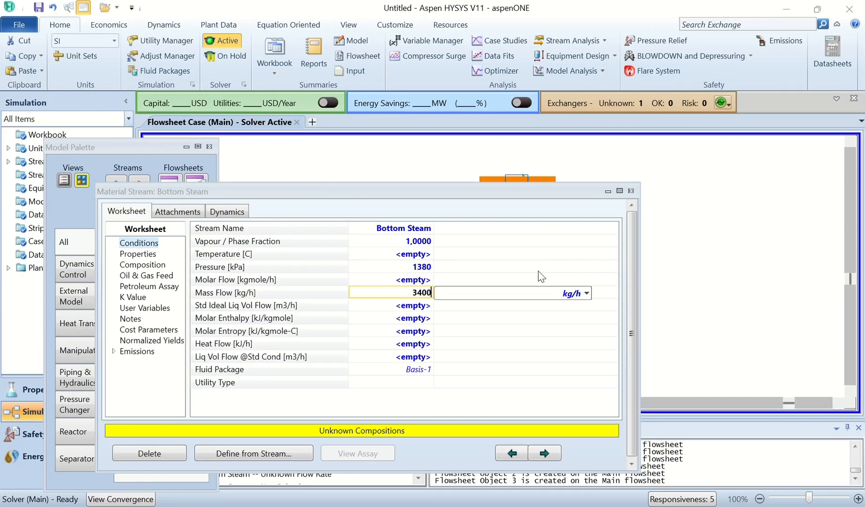
key("Return")
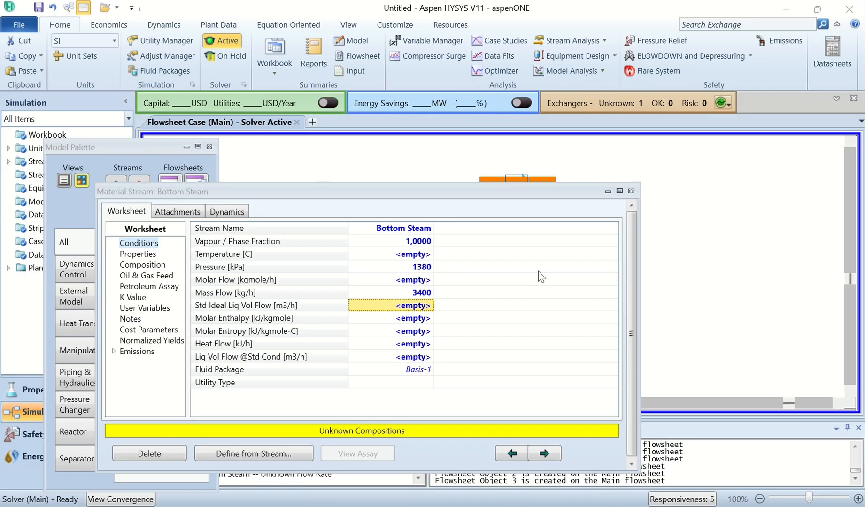
- Define the Bottom Steam composition as pure water with an H2O mole fraction of 1, and close the stream window
left_click(149, 268)
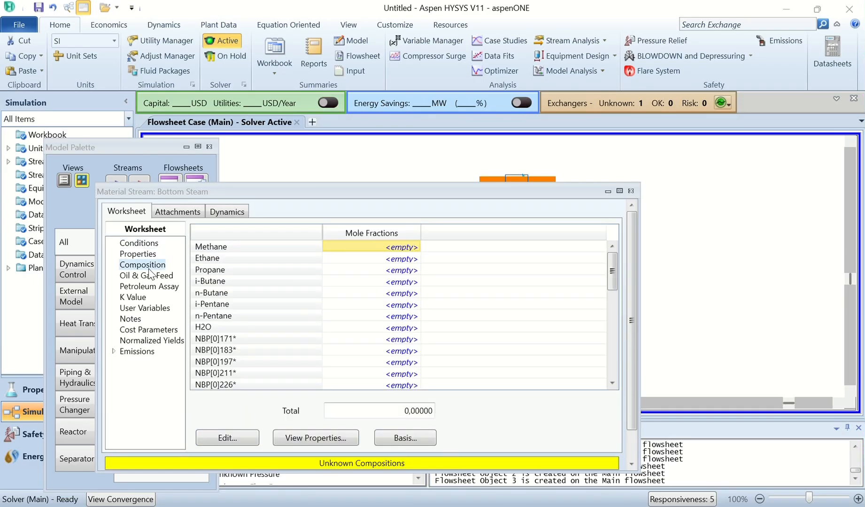
left_click(405, 324)
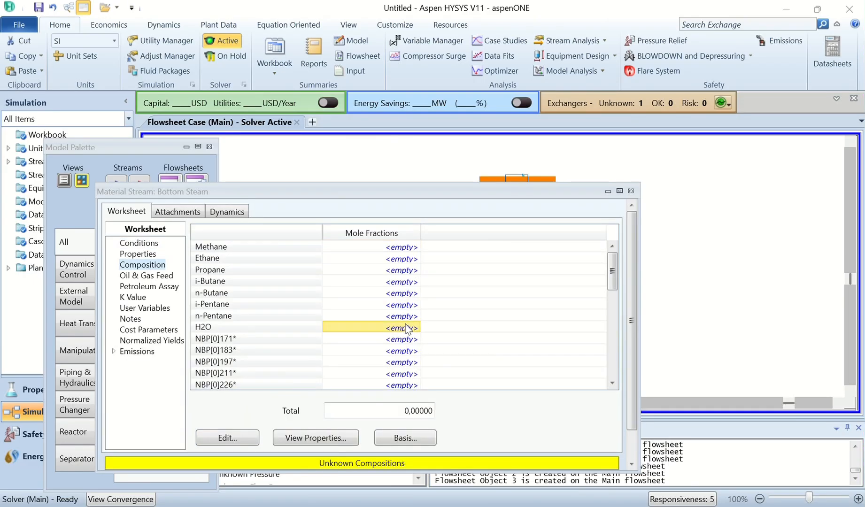
type("1")
key("Return")
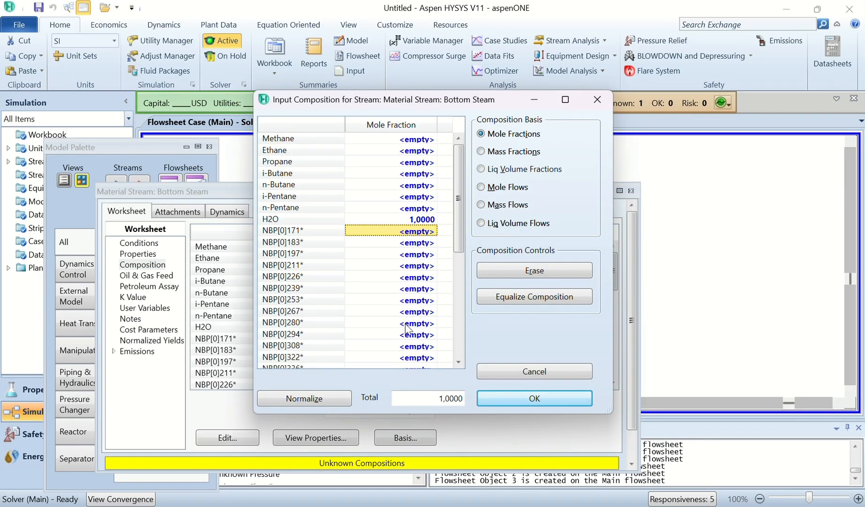
left_click(572, 398)
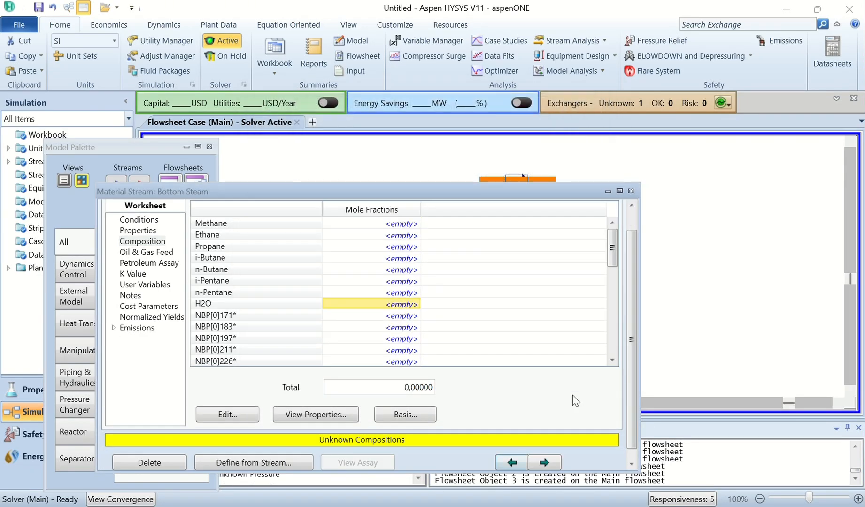
left_click(630, 191)
left_click(636, 223)
- Rename material stream 2 as Diesel Steam and set its temperature to 150 °C
double_click(516, 248)
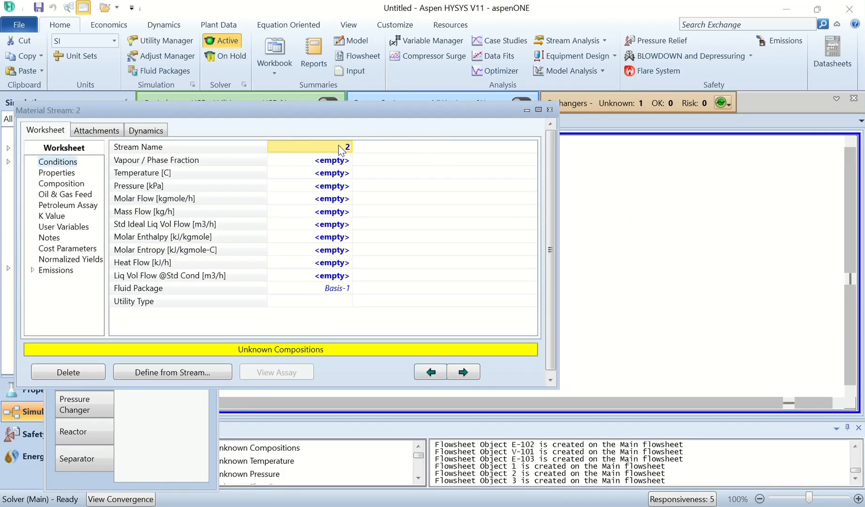
type("Diesel Steam")
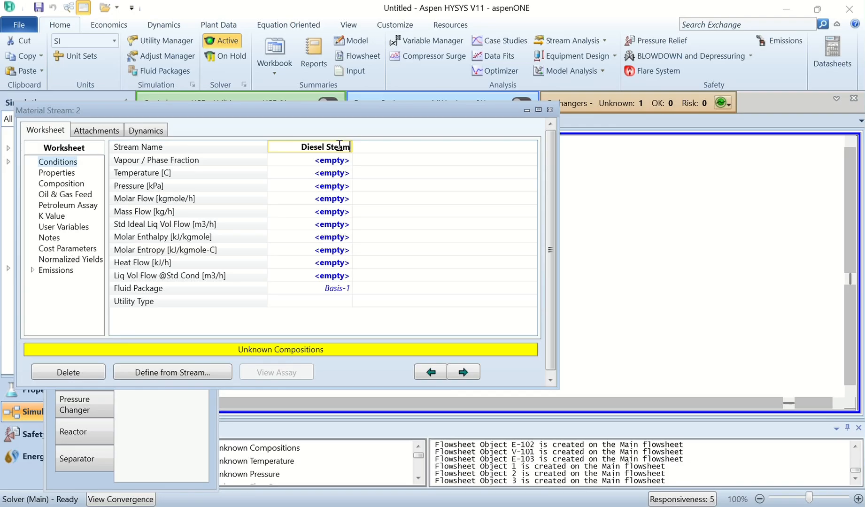
key("Return")
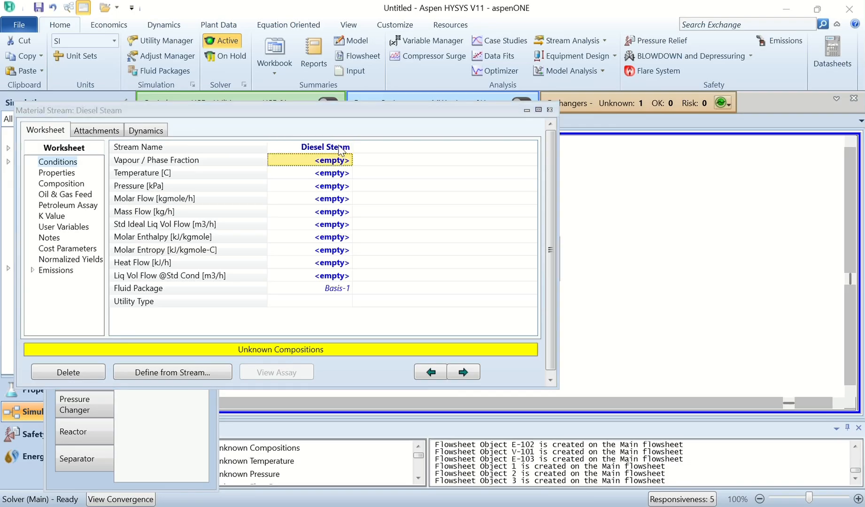
key("Down")
key("Down")
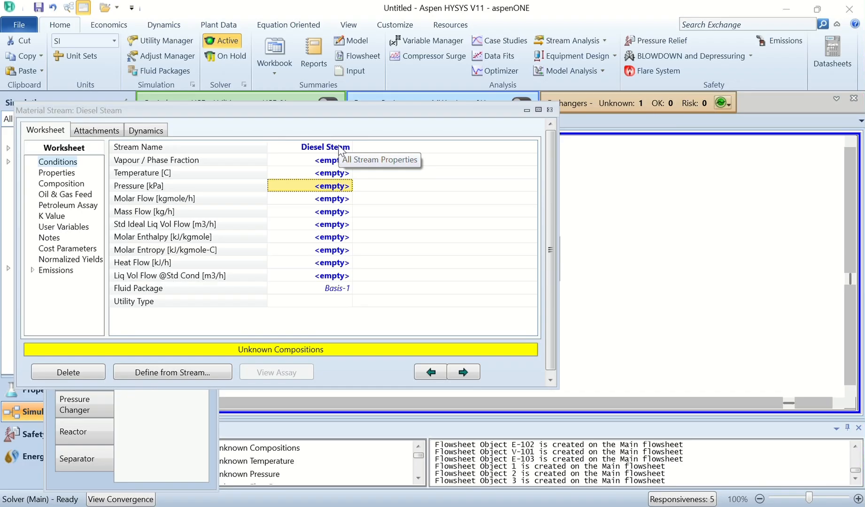
key("Up")
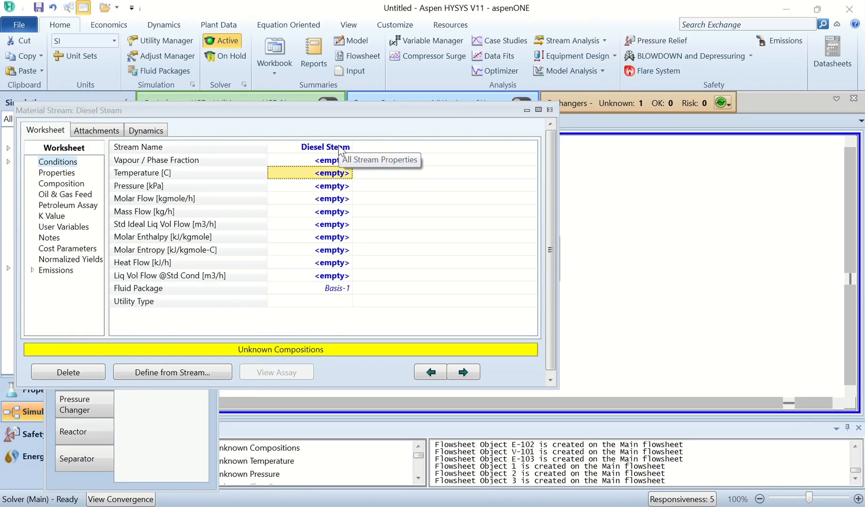
type("150")
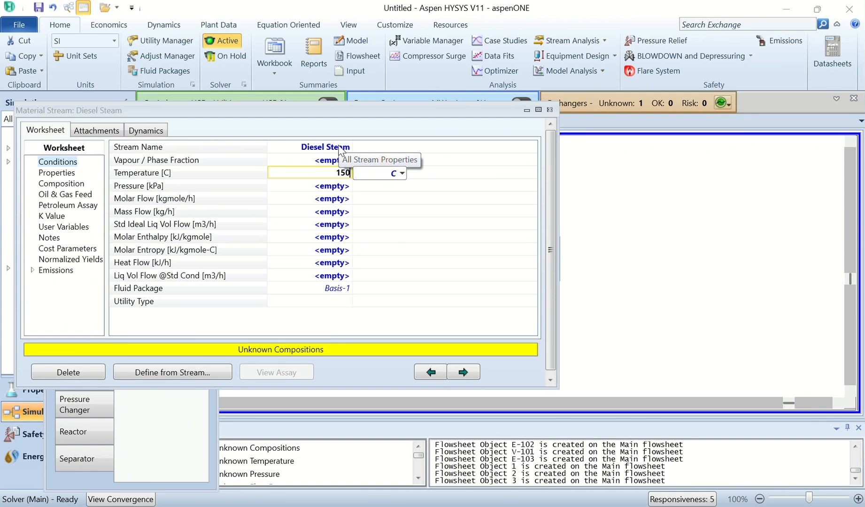
key("Return")
- Set the Diesel Steam pressure to 350 kPa and its mass flow to 1350 kg/h
type("3")
type("0")
key("BackSpace")
type("50")
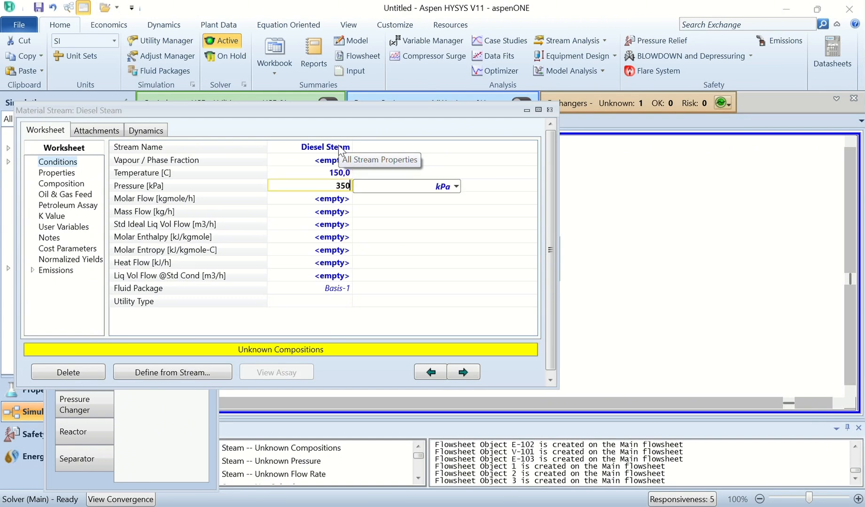
key("Return")
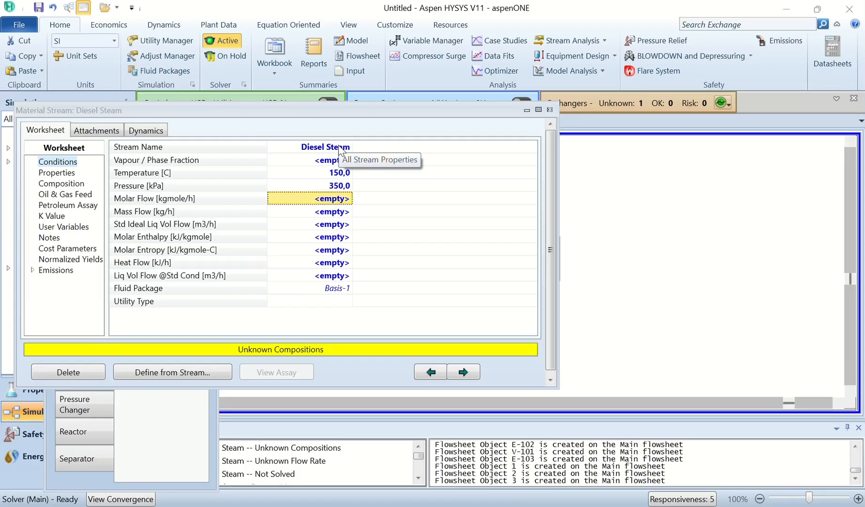
key("Down")
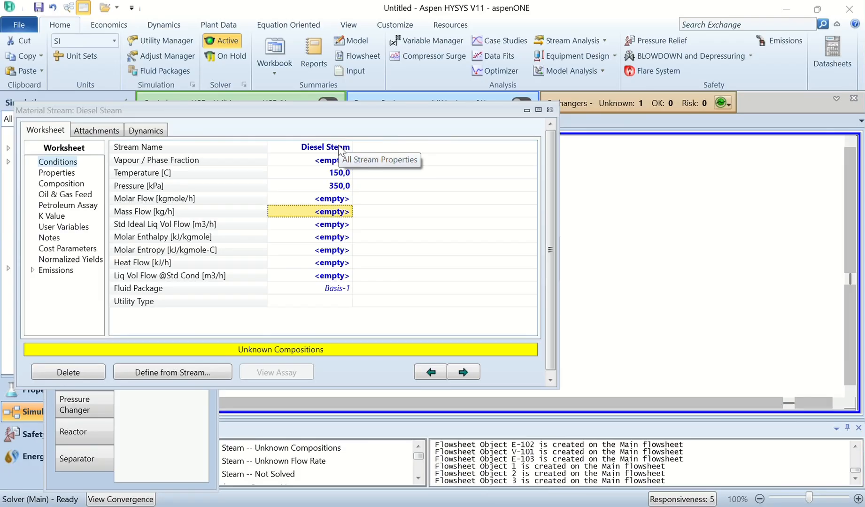
type("1350")
key("Return")
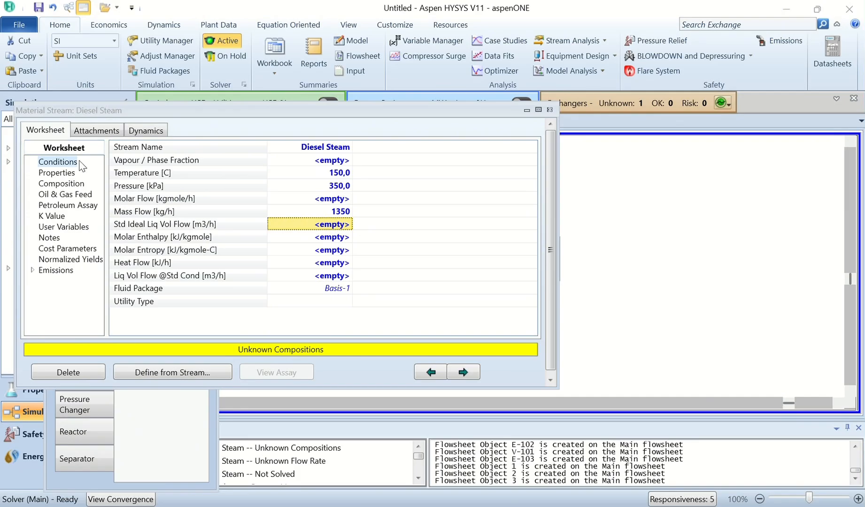
- Define the Diesel Steam composition with an H2O mole fraction of 1, and close the stream window
left_click(71, 188)
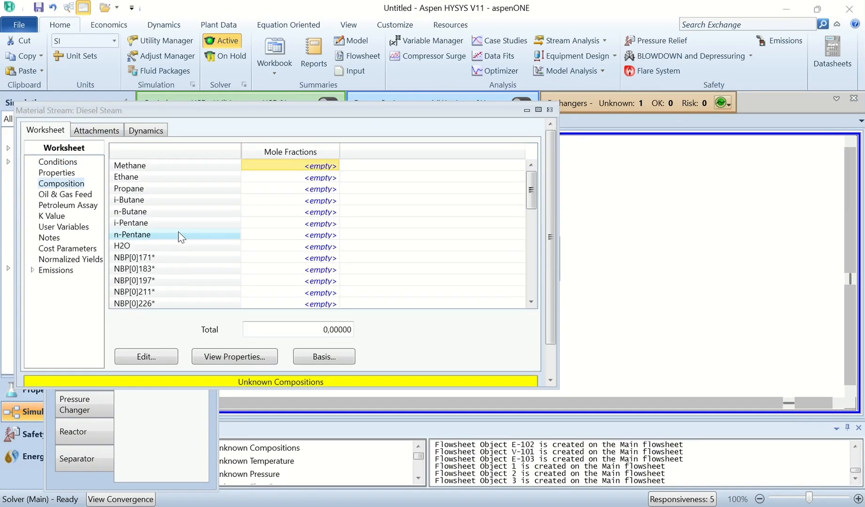
left_click(314, 247)
type("1")
key("Return")
left_click(535, 399)
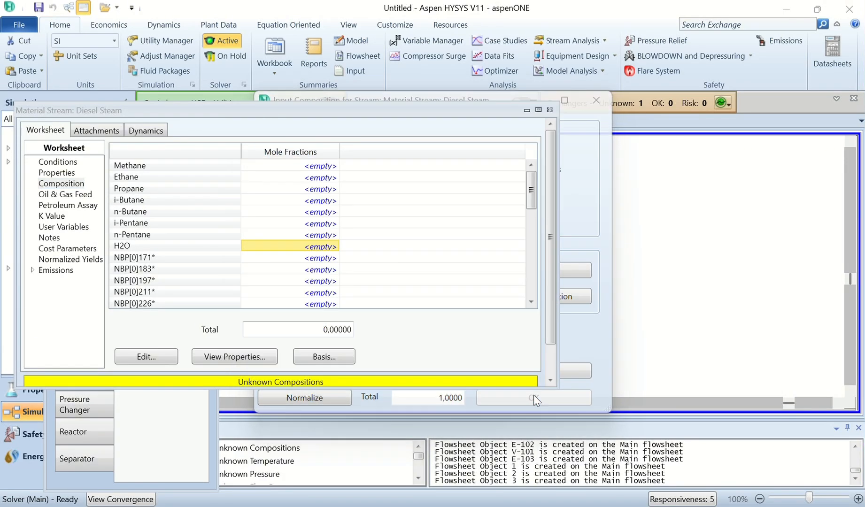
left_click(550, 110)
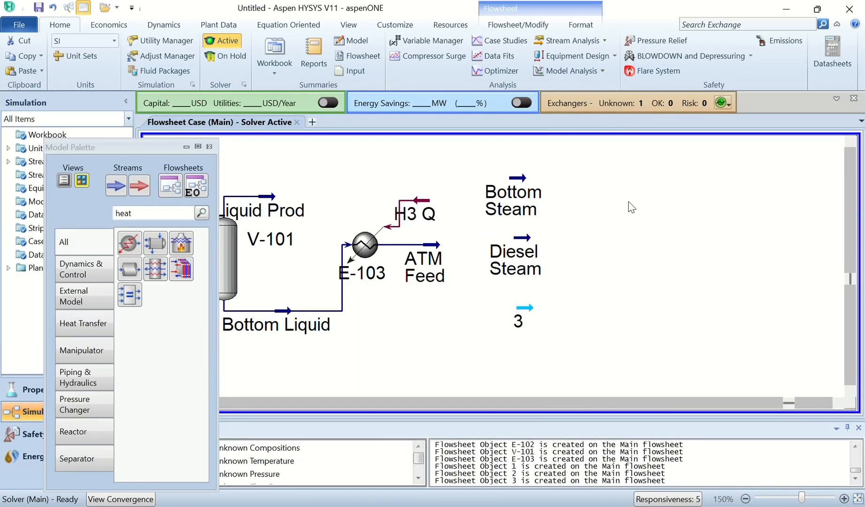
- Rename material stream 3 as AGO Steam and set its temperature to 150 °C
double_click(515, 321)
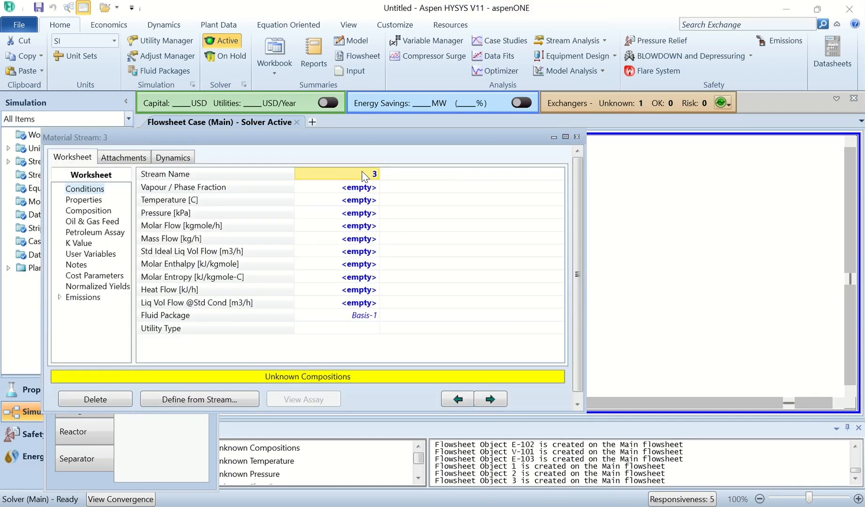
type("Ag")
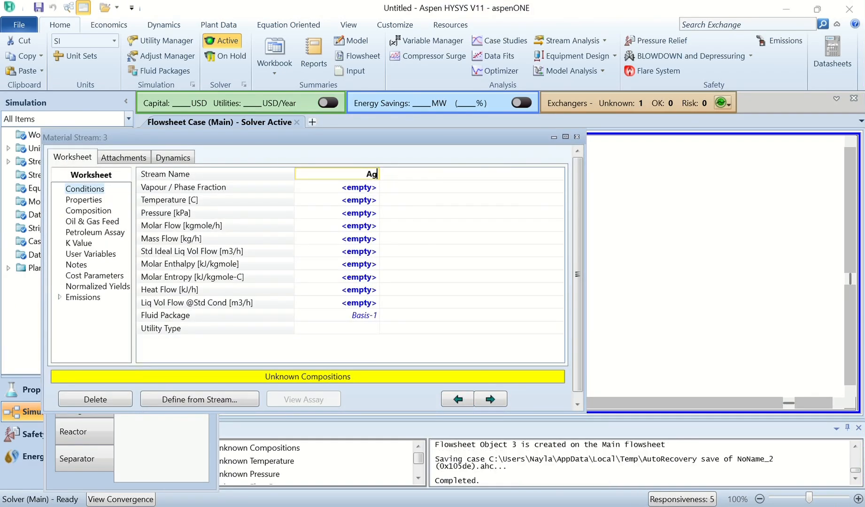
key("BackSpace")
type("GO Steam")
key("Return")
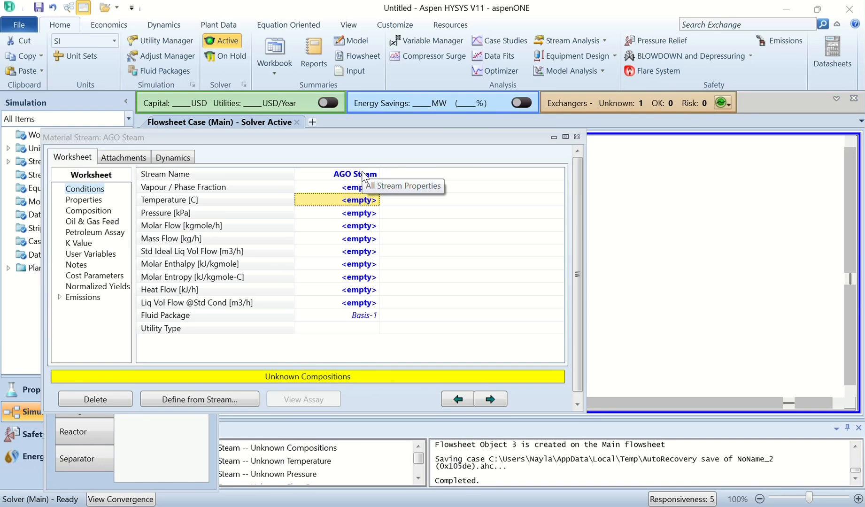
type("150")
key("Return")
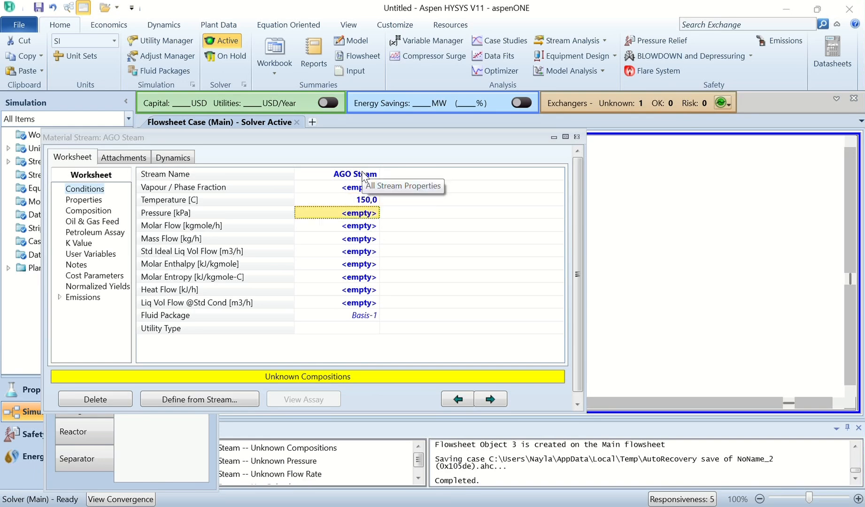
- Set the AGO Steam pressure to 350 kPa and its mass flow to 1150 kg/h
type("350")
key("Return")
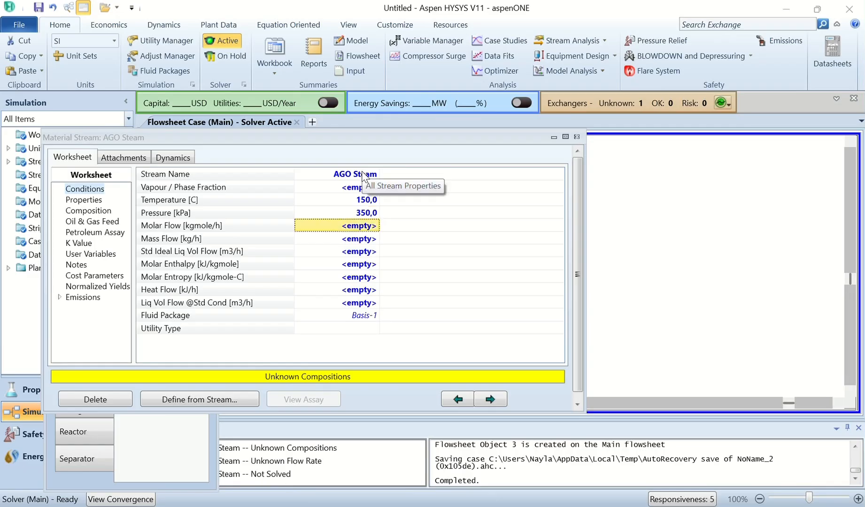
key("Down")
type("1150")
key("Return")
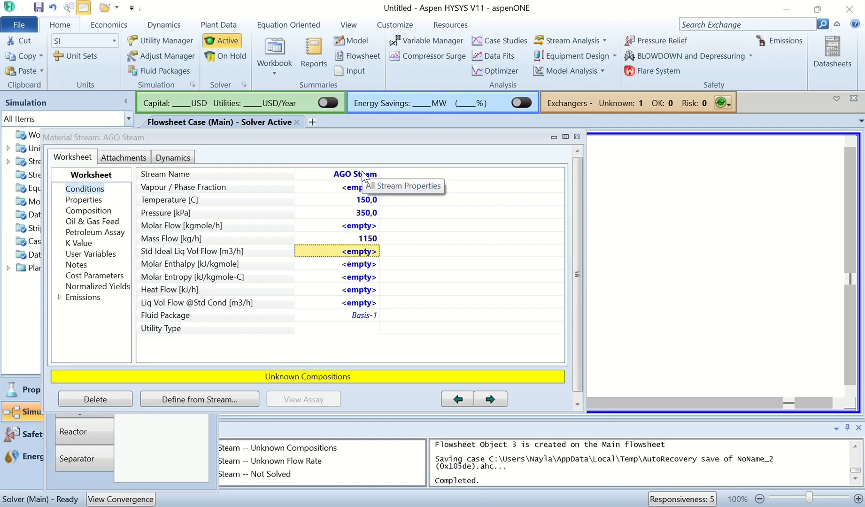
- Define the AGO Steam composition with an H2O mole fraction of 1, and close the stream window
left_click(104, 217)
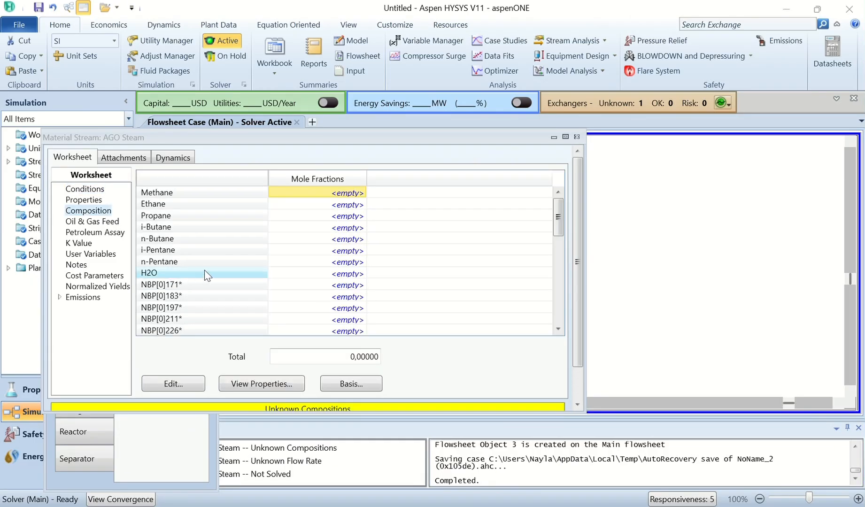
left_click(343, 276)
type("1")
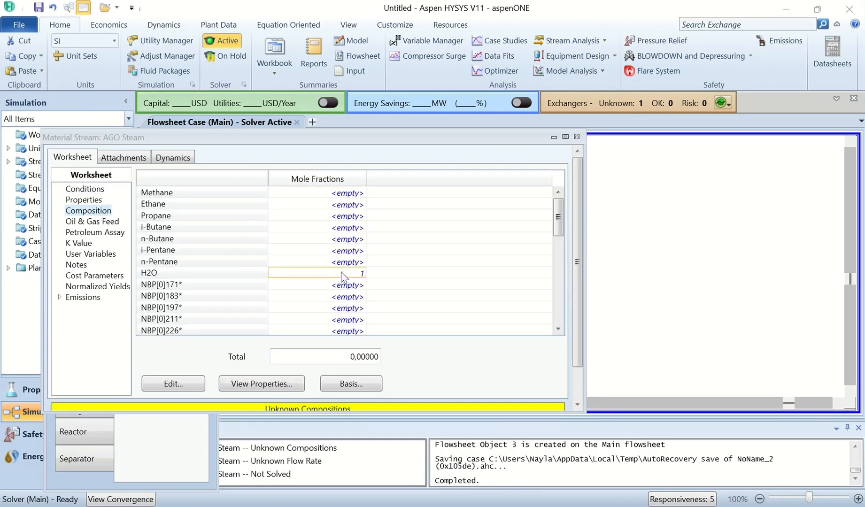
key("Return")
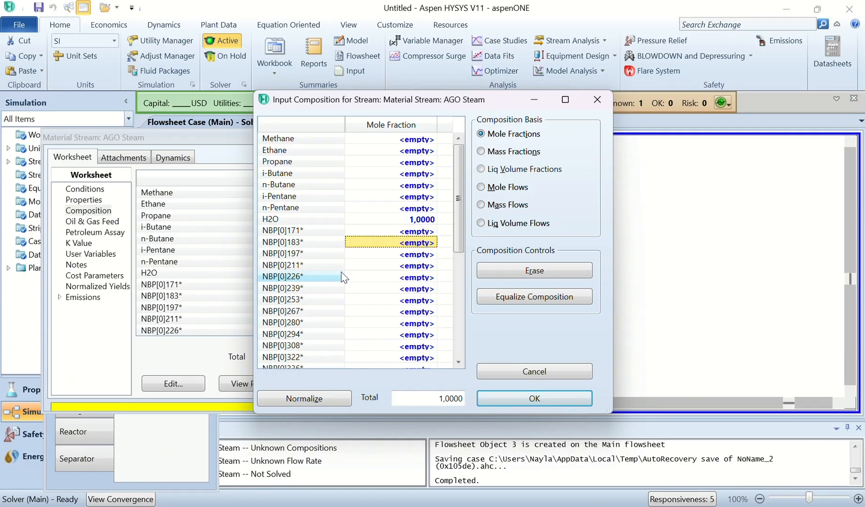
left_click(532, 399)
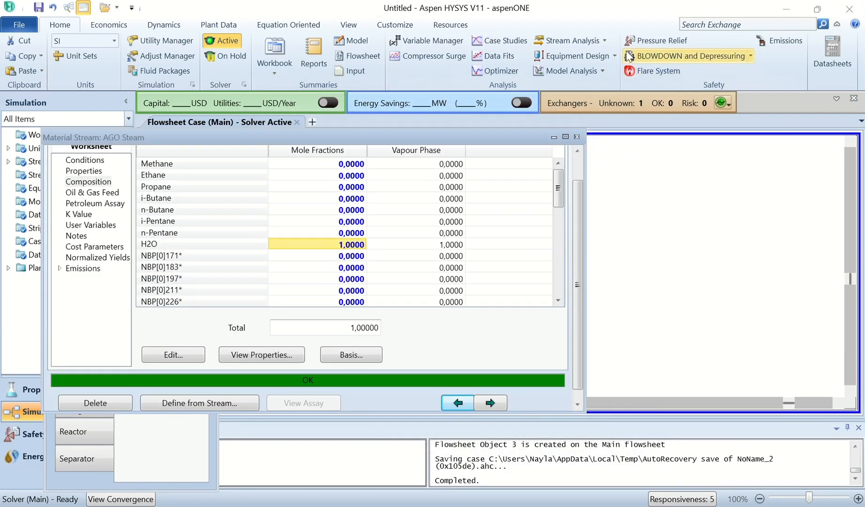
left_click(576, 137)
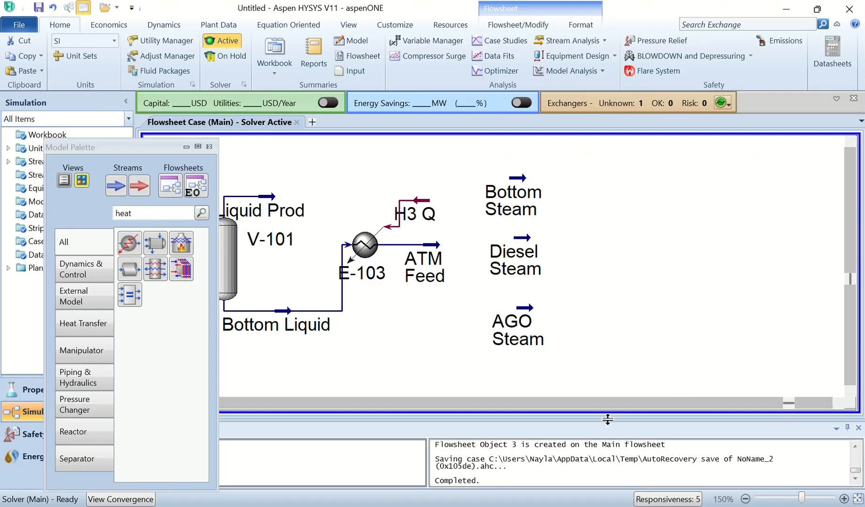
- Search the model palette for "refl" and place a refluxed absorber column on the flowsheet beyond the three steam streams
left_click(170, 214)
key("BackSpace")
key("BackSpace")
key("BackSpace")
key("BackSpace")
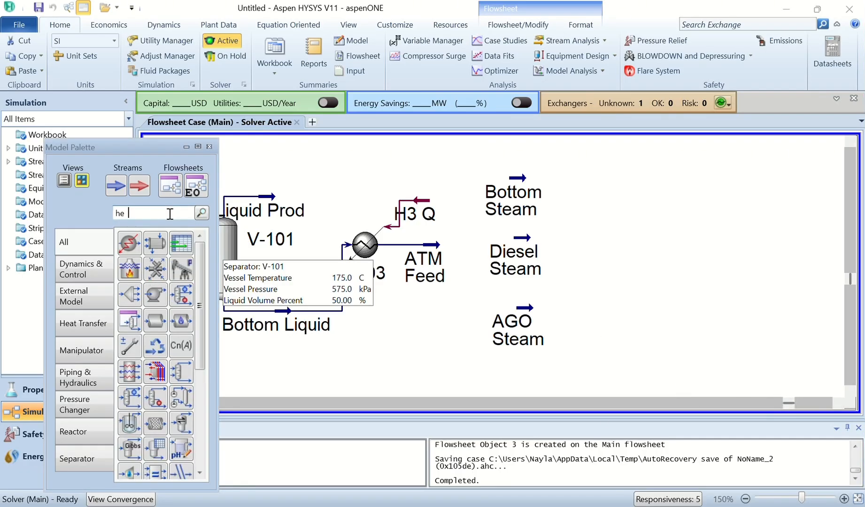
type("refl")
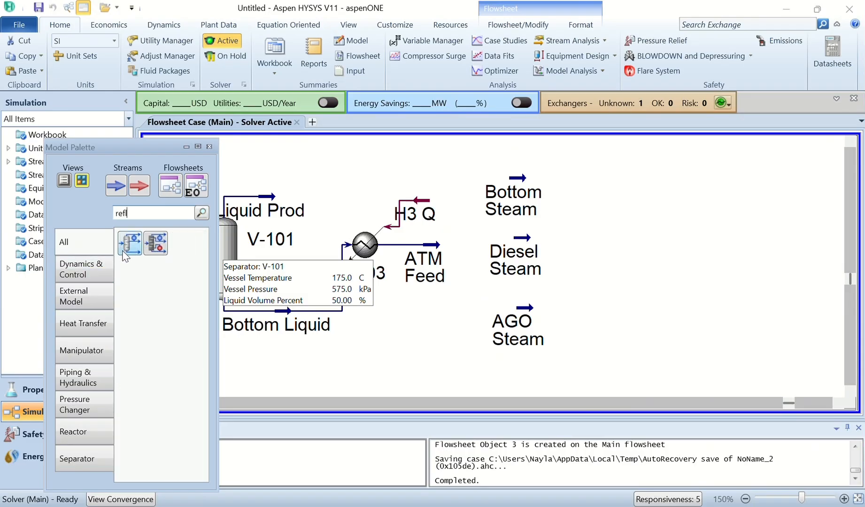
left_click_drag(123, 251, 802, 396)
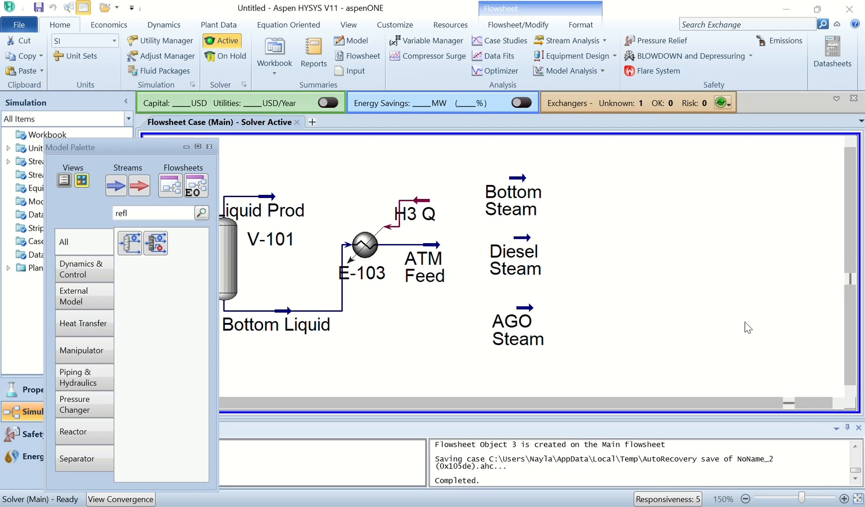
left_click_drag(729, 403, 798, 407)
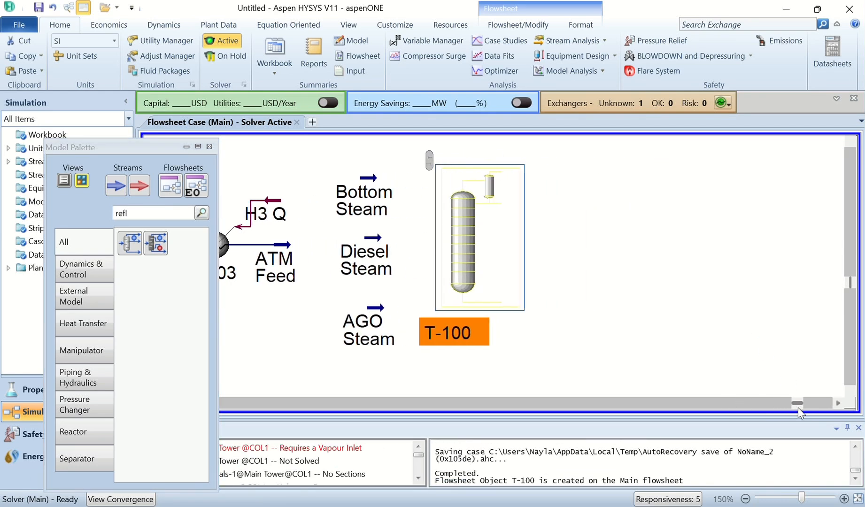
- Open the T-100 column setup, name the condenser energy stream Qc and the overhead vapour outlet Off Gasses
double_click(478, 245)
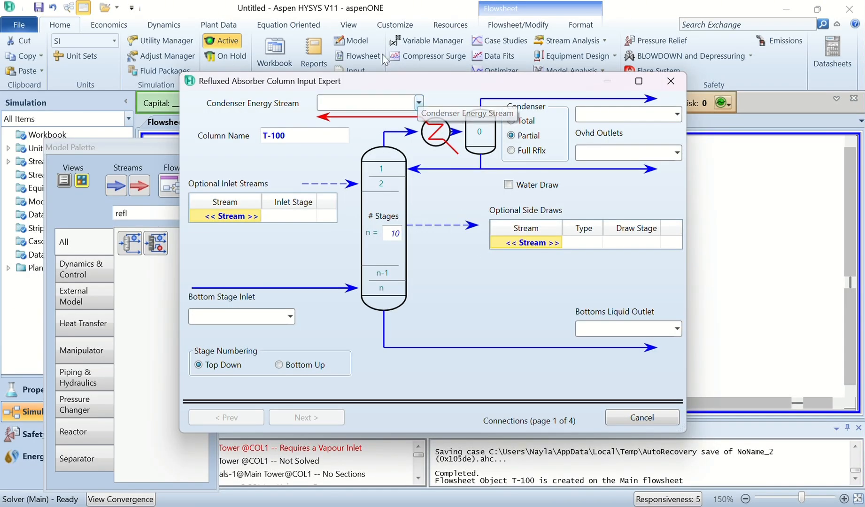
left_click(401, 103)
type("Qc")
key("Tab")
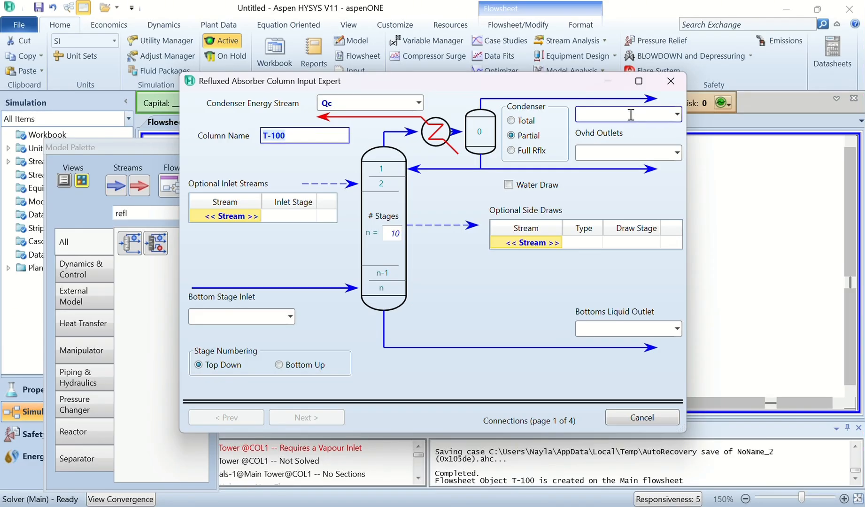
left_click(631, 115)
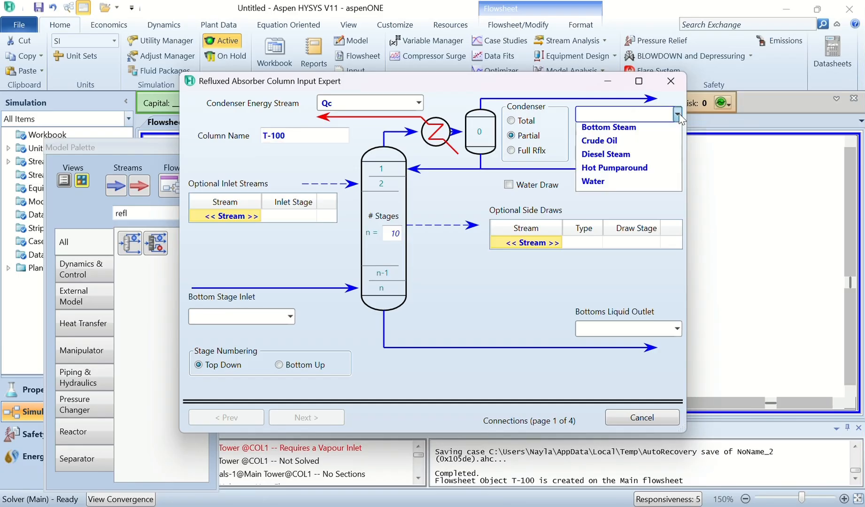
type("Off GAS")
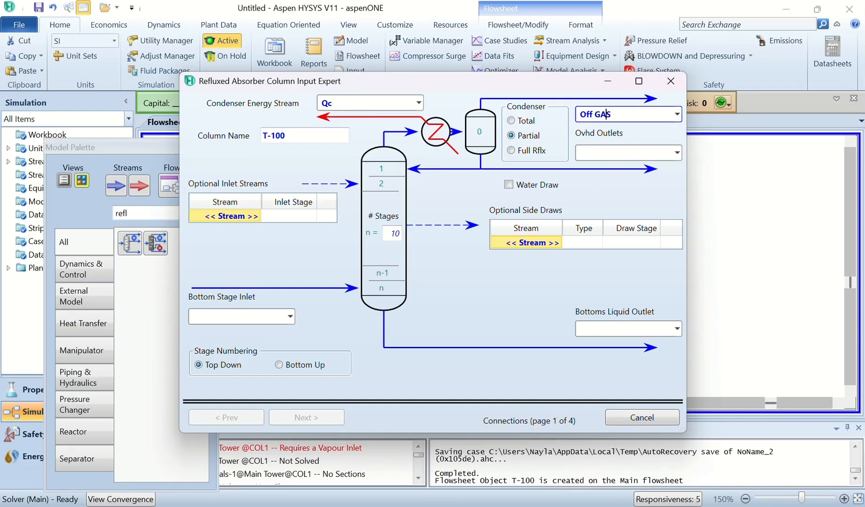
key("BackSpace")
key("BackSpace")
type("asses")
- Name the column's overhead liquid outlet naptha
left_click(639, 153)
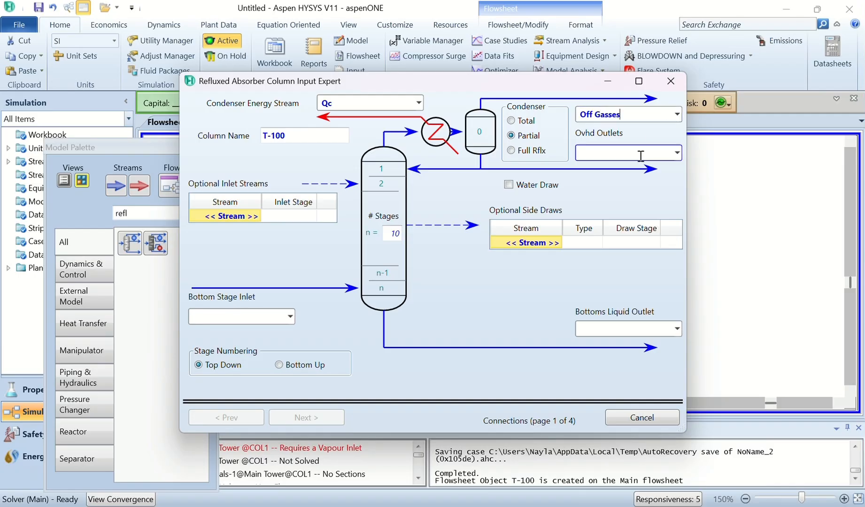
type("naptha")
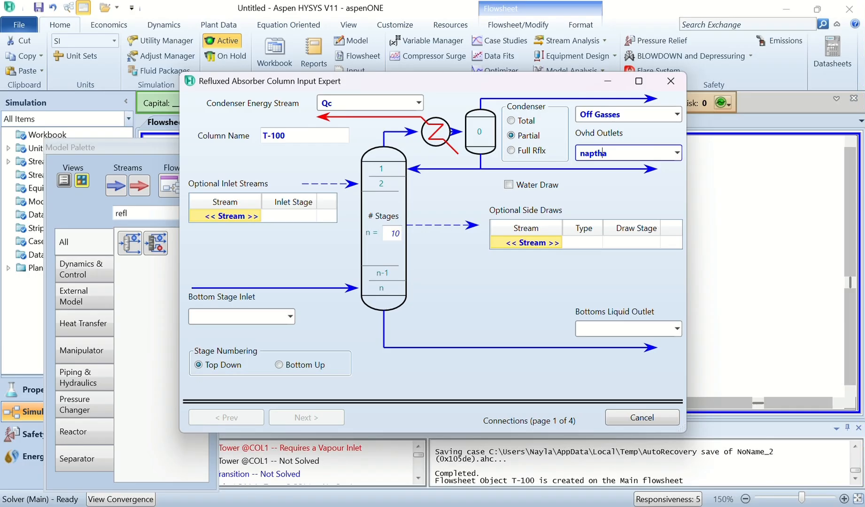
type("\\")
key("Return")
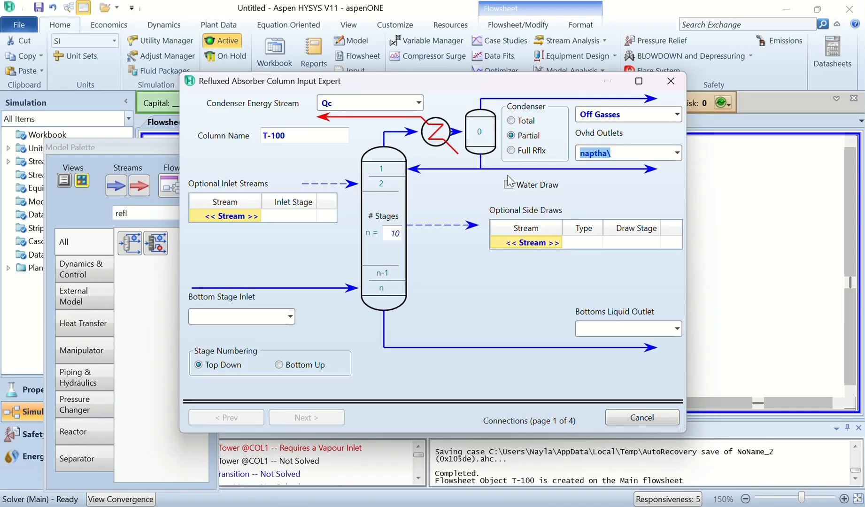
left_click(618, 158)
key("BackSpace")
key("Return")
- Enable the condenser's water draw and name its outlet stream Waste Water
left_click(509, 184)
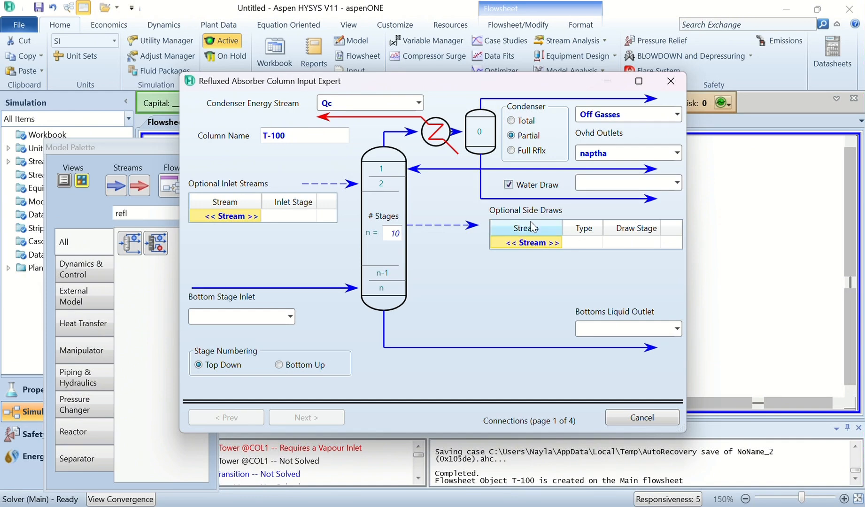
left_click(676, 183)
left_click(629, 184)
type("Ws")
key("BackSpace")
type("aste ")
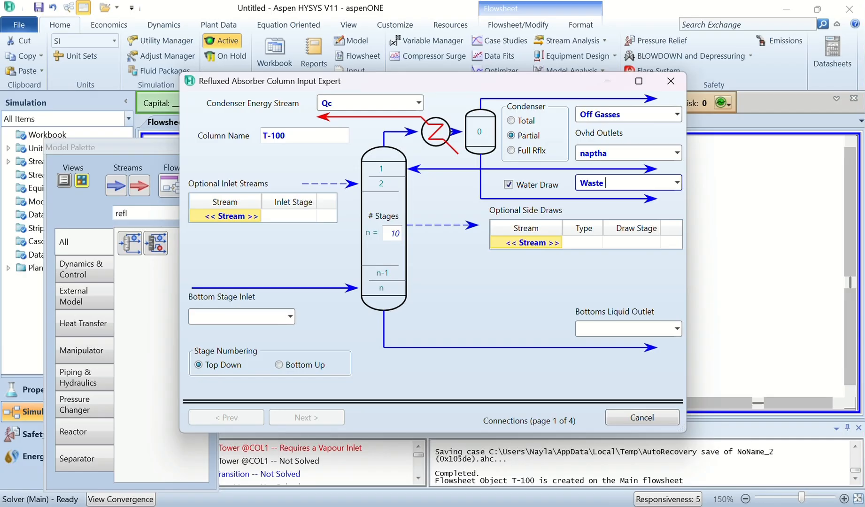
type("Water")
- Set the column's number of stages to 29
left_click(244, 212)
left_click(396, 233)
type("29")
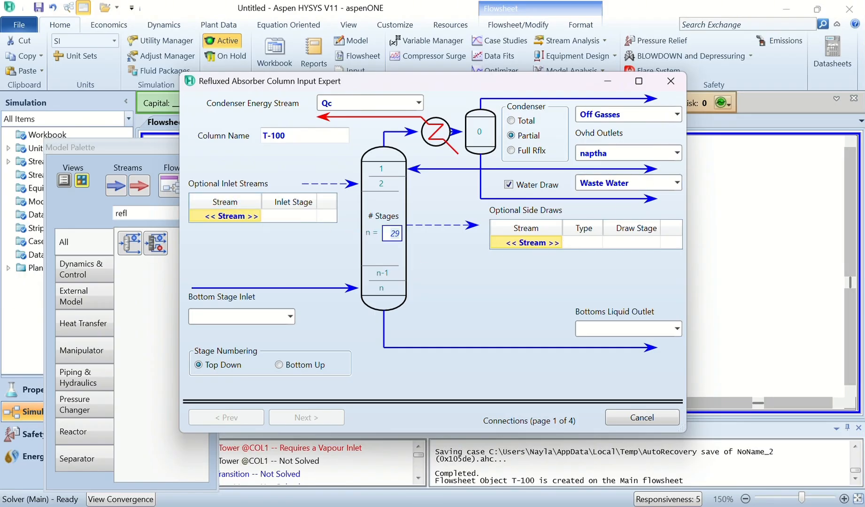
- Connect ATM Feed as an optional inlet stream entering at stage 23 of the main tower
left_click(252, 216)
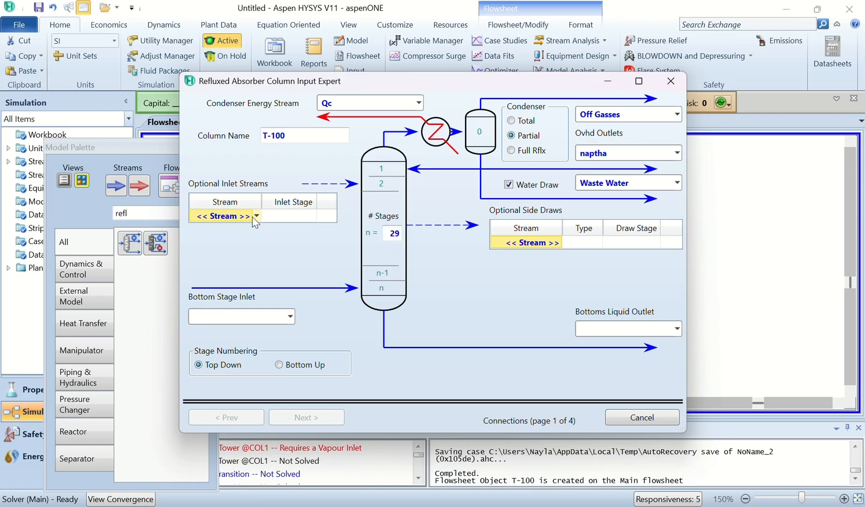
left_click(252, 217)
left_click(257, 217)
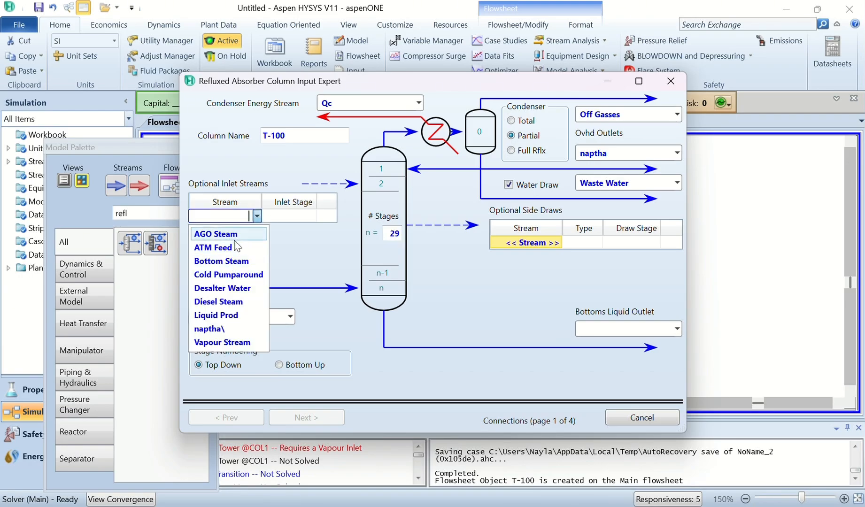
left_click(237, 245)
left_click(309, 216)
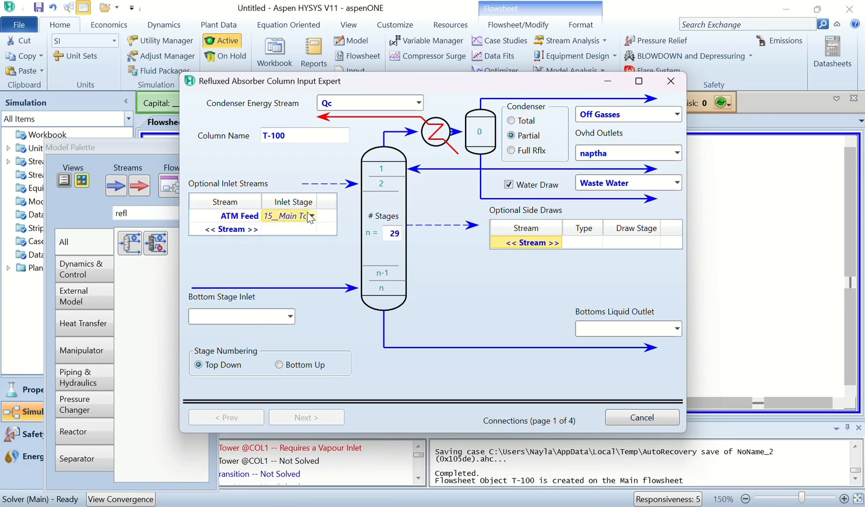
left_click(312, 217)
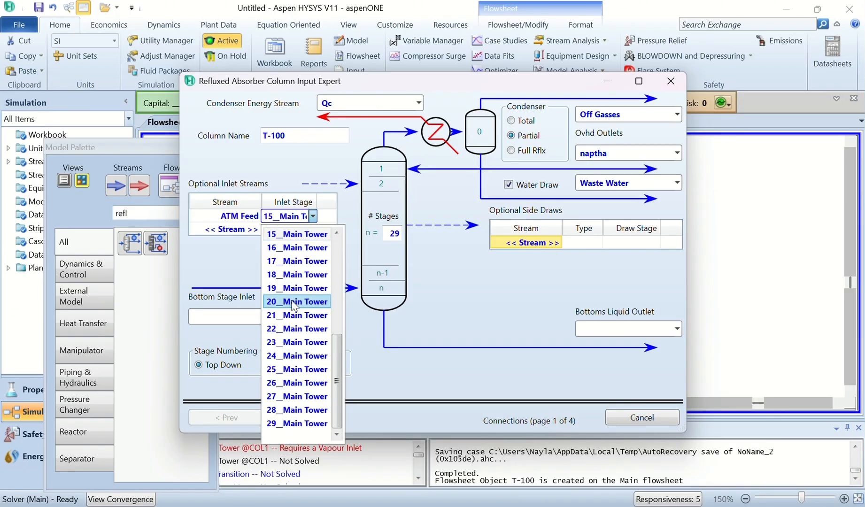
left_click(288, 341)
- Assign Bottom Steam as the bottom stage inlet and name the bottoms liquid outlet ATM Residue
left_click(274, 322)
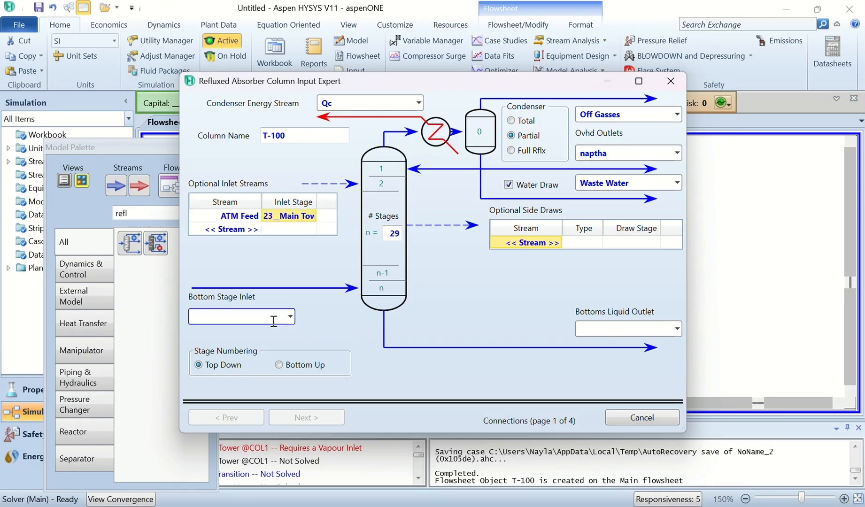
left_click(287, 319)
left_click(241, 352)
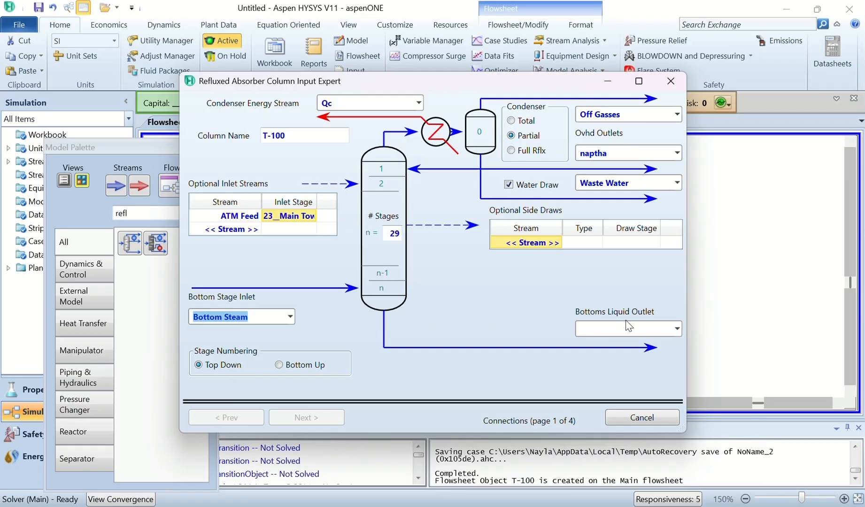
left_click(677, 329)
left_click(652, 329)
type("ATM Residue")
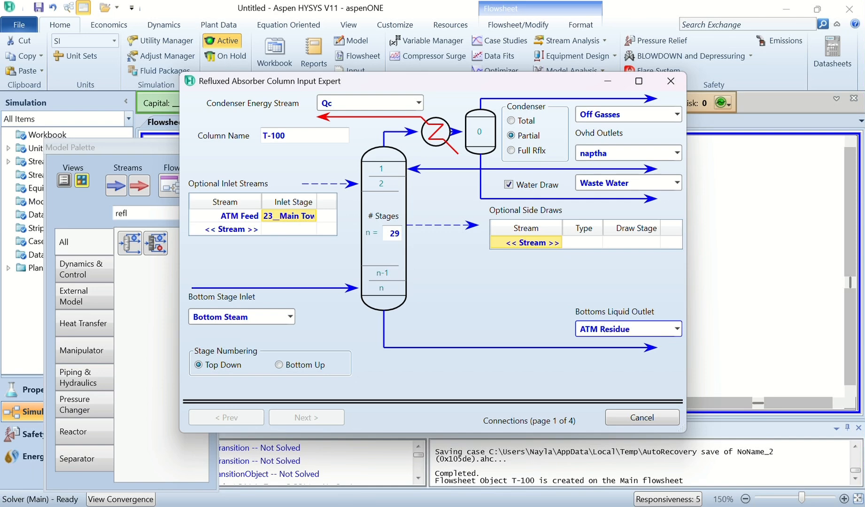
- Continue to the column's pressure profile and set the condenser pressure to 140 kPa
left_click(325, 418)
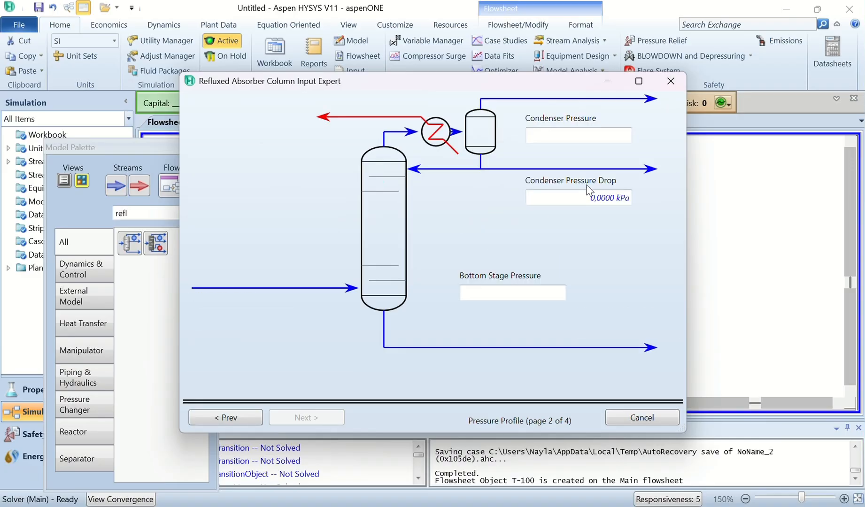
left_click(595, 134)
type("20")
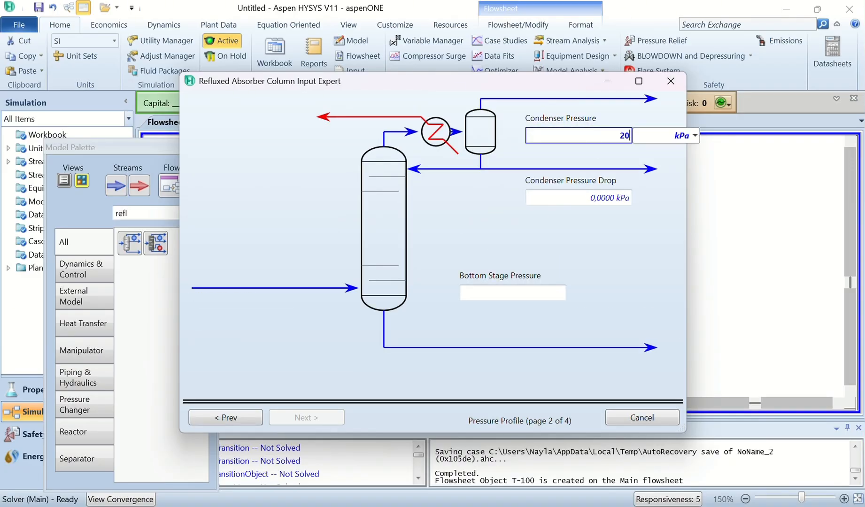
key("BackSpace")
key("BackSpace")
type("140")
key("Return")
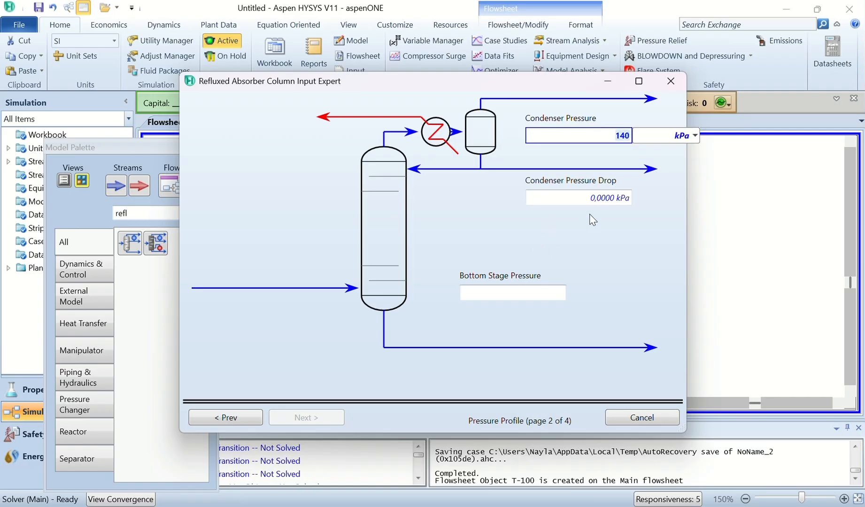
- Set the condenser pressure drop to 60 kPa and the bottom stage pressure to 230 kPa
left_click(611, 198)
type("60")
key("Return")
left_click(526, 297)
type("230")
key("Return")
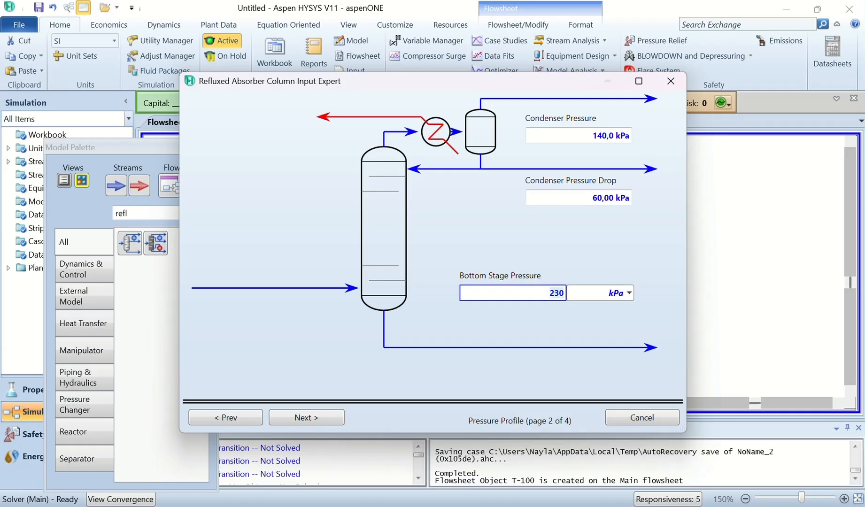
- Continue to the optional estimates and set the condenser, top stage and bottom stage temperatures to 40, 120 and 340 °C
left_click(316, 415)
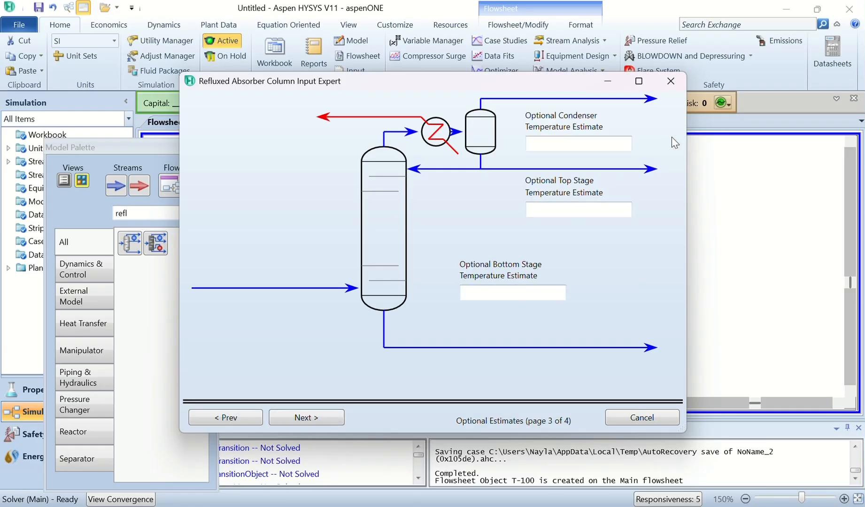
left_click(619, 143)
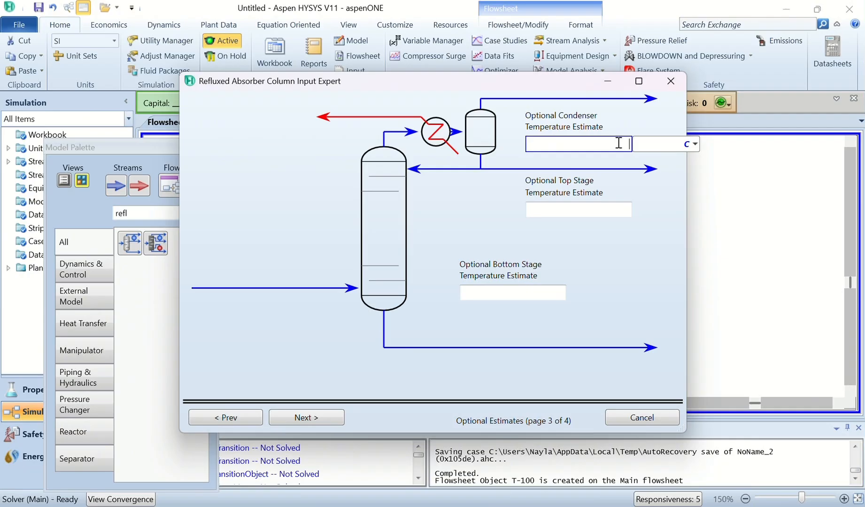
type("40")
left_click(603, 211)
type("120")
left_click(542, 294)
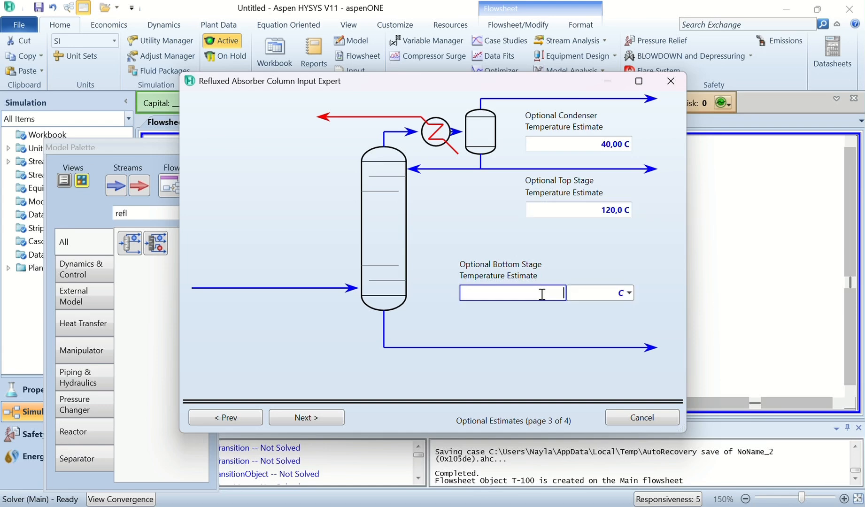
type("340")
- Continue to the column specifications, leave them blank, and finish the input expert, moving the resulting column window clear
left_click(312, 418)
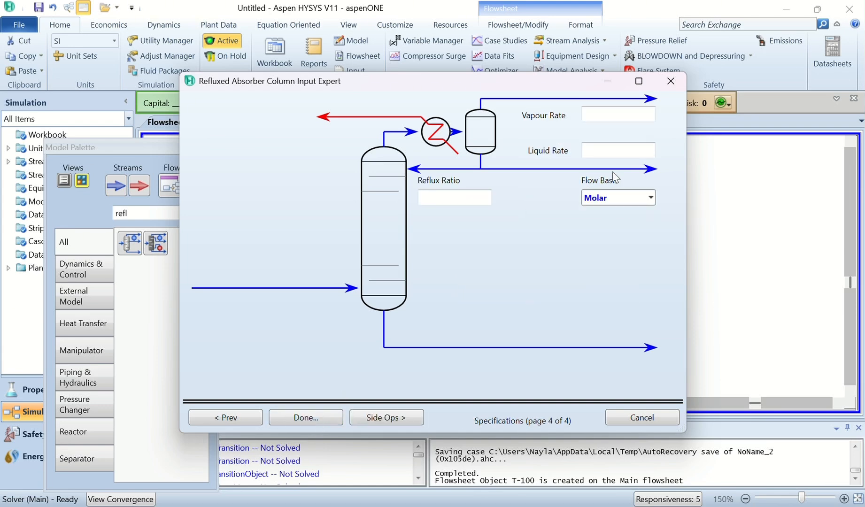
left_click(301, 417)
left_click_drag(514, 163, 570, 67)
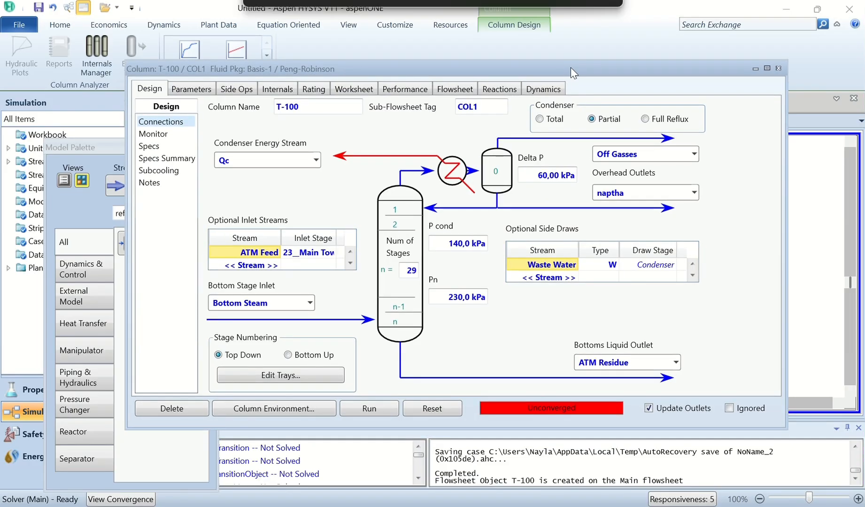
- Add a side stripper to the column and name it AGO SS
left_click(233, 89)
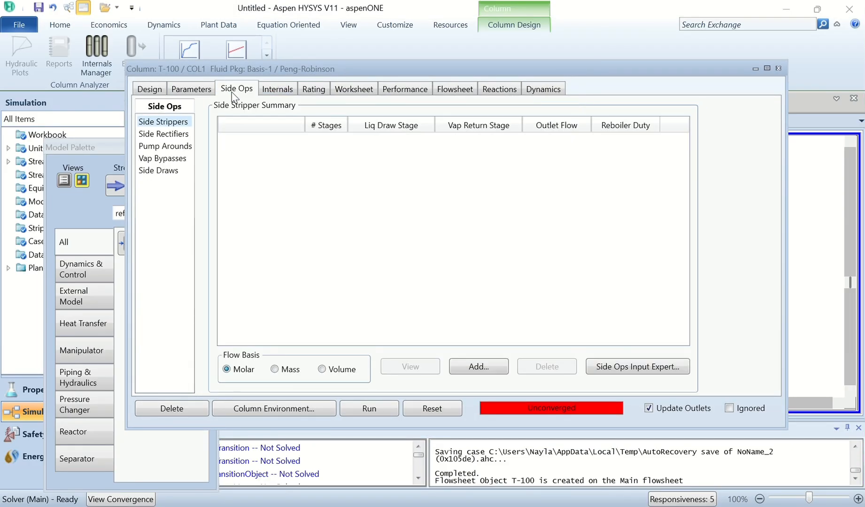
left_click(474, 366)
left_click_drag(367, 193, 539, 96)
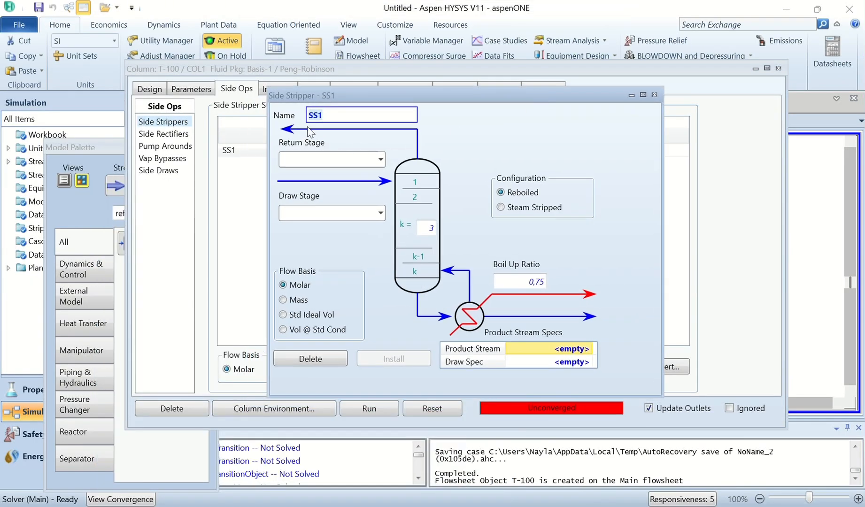
type("AGO SS")
key("Return")
- Set the AGO SS return stage to 21 and its draw stage to 22 of the main tower
left_click(379, 159)
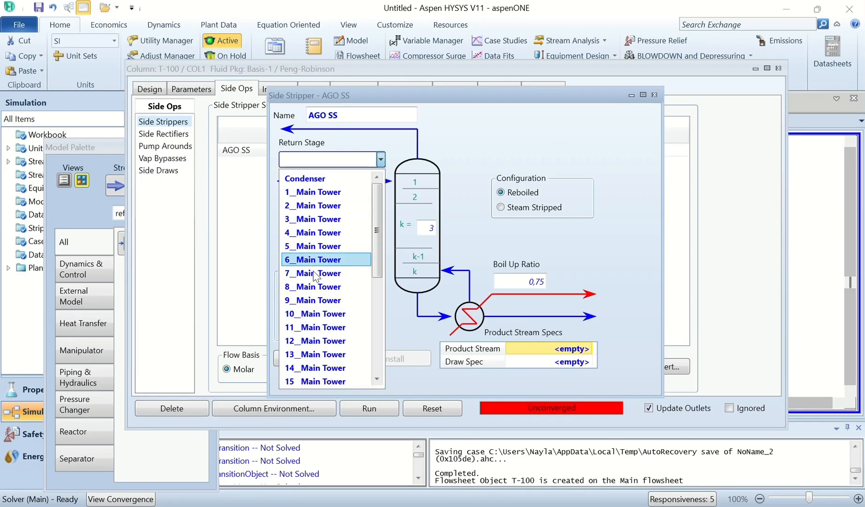
scroll(319, 328, "down", 5)
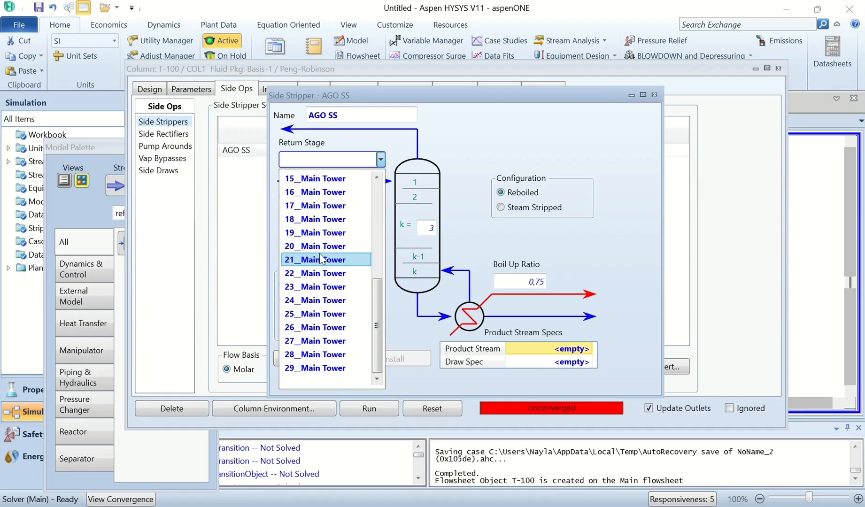
left_click(320, 260)
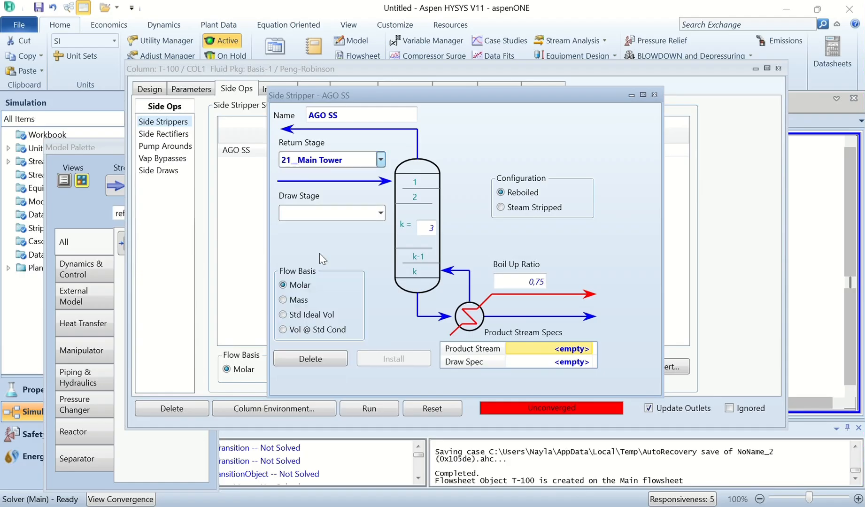
left_click(380, 213)
left_click_drag(374, 328, 374, 378)
left_click(345, 394)
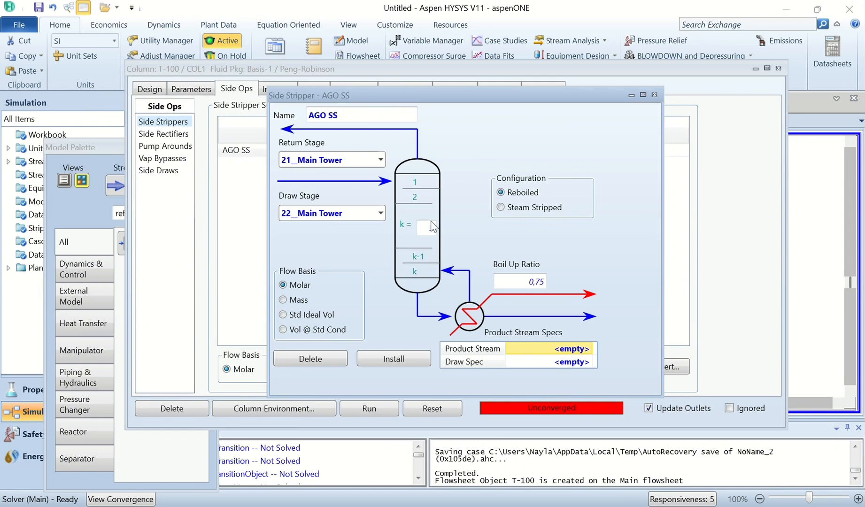
- Make AGO SS steam stripped and assign AGO Steam as its steam feed
left_click(501, 207)
left_click(543, 254)
type("AGO")
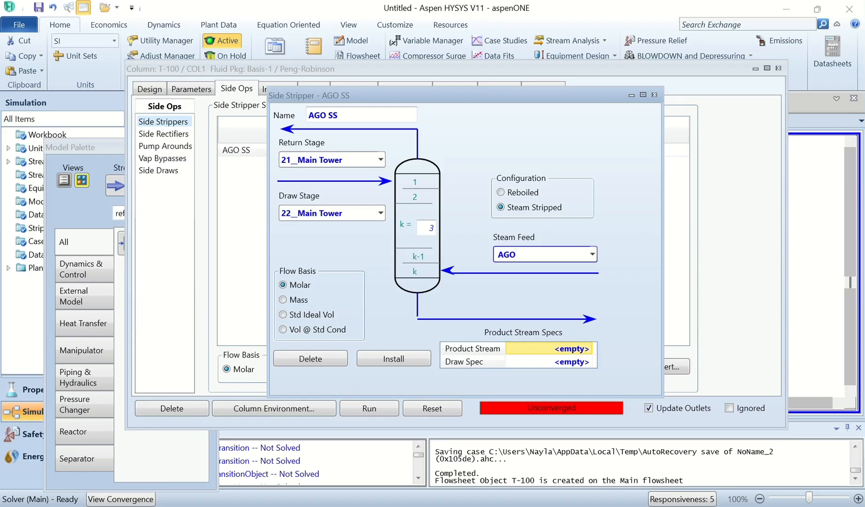
left_click_drag(571, 253, 492, 253)
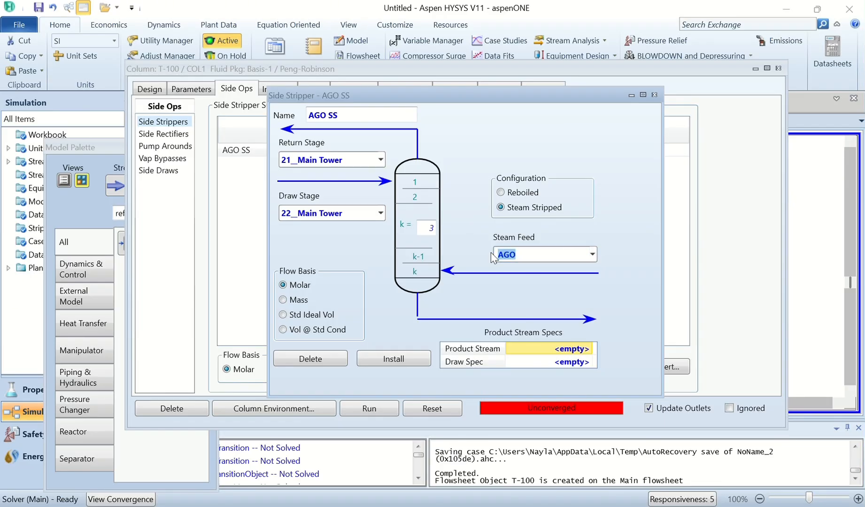
left_click(594, 255)
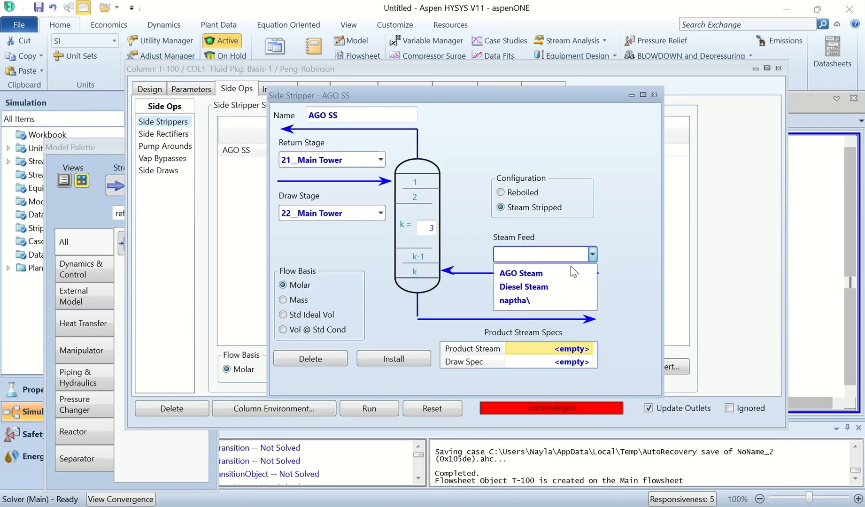
left_click(594, 255)
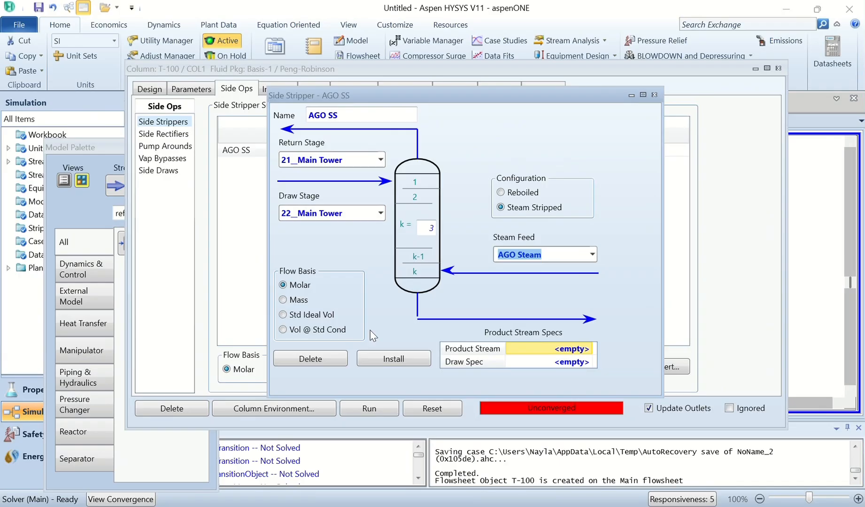
- Set the AGO SS flow basis to Std Ideal Vol and name its product stream AGO Product
left_click(288, 316)
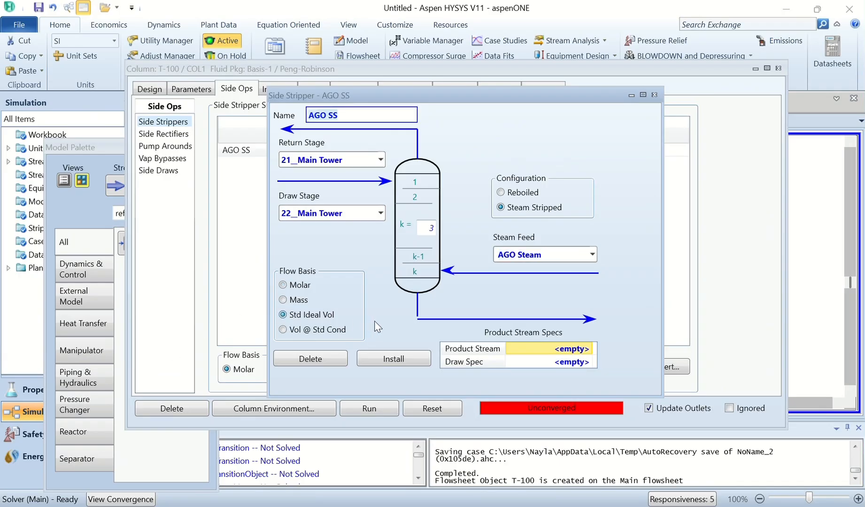
left_click(540, 347)
left_click(591, 348)
left_click(588, 348)
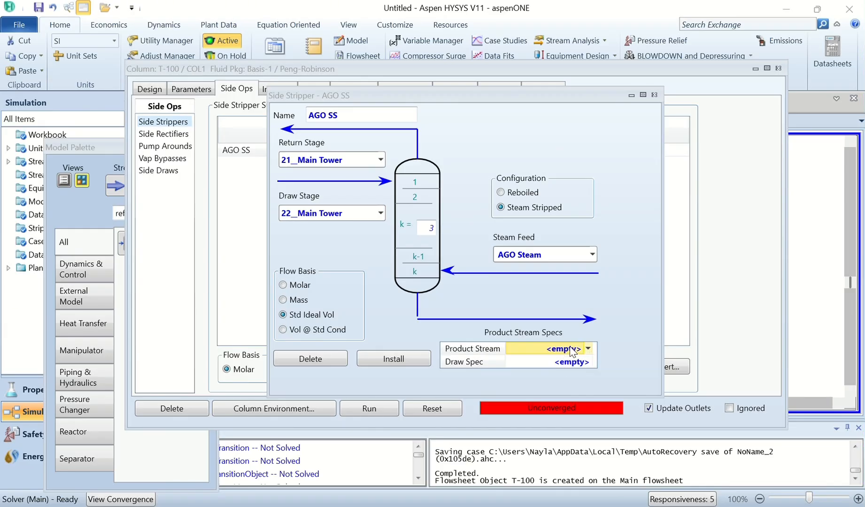
type("AGO P")
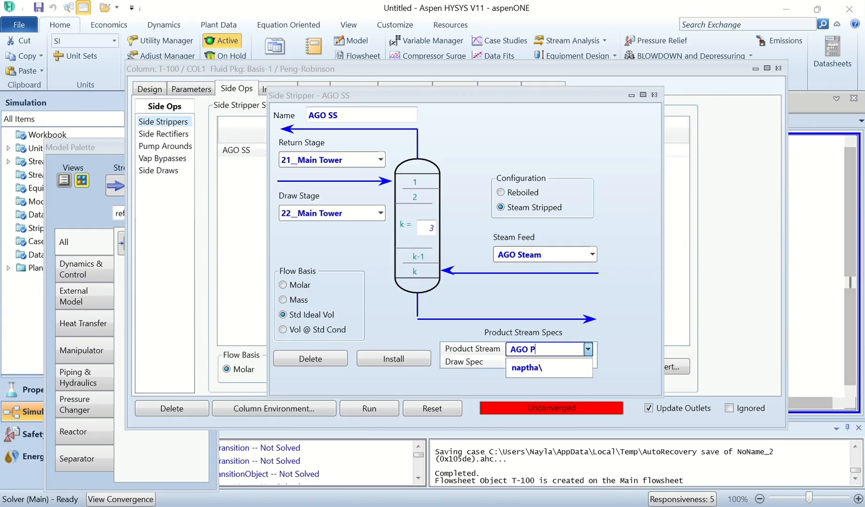
type("roduct")
key("Return")
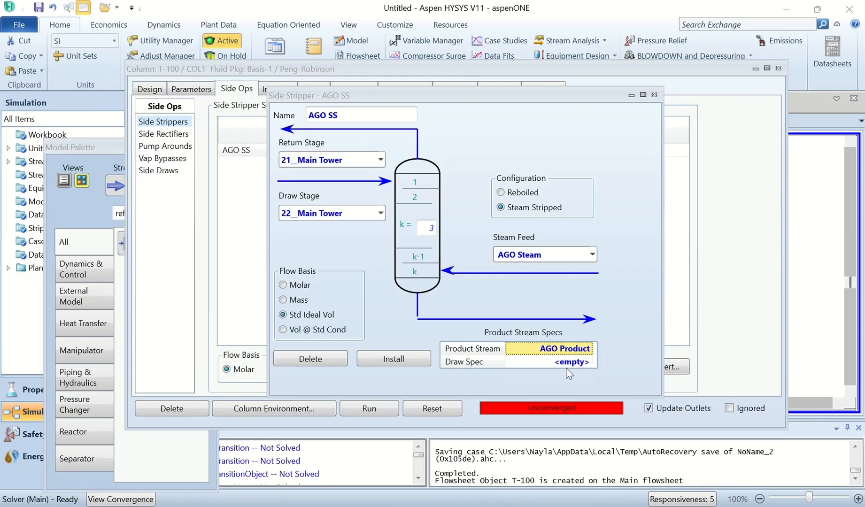
- Try to enter the AGO Product draw spec as 30.69 barrel/day
type("3")
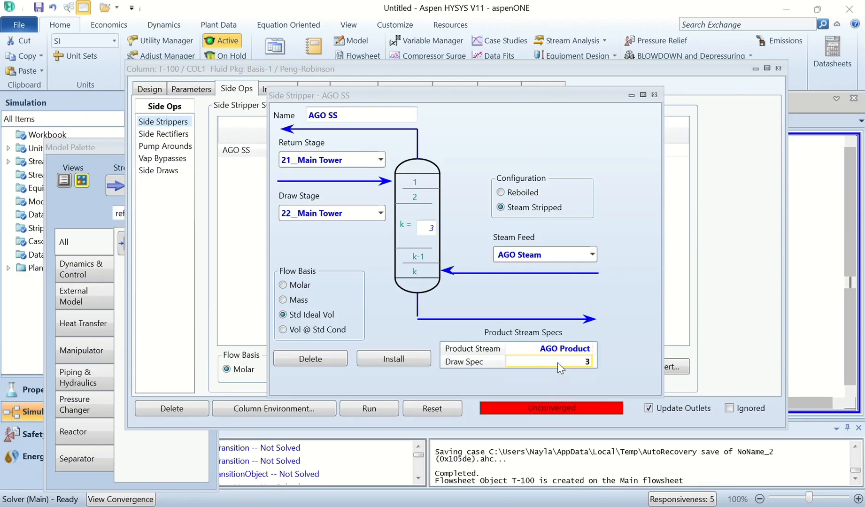
type("0.")
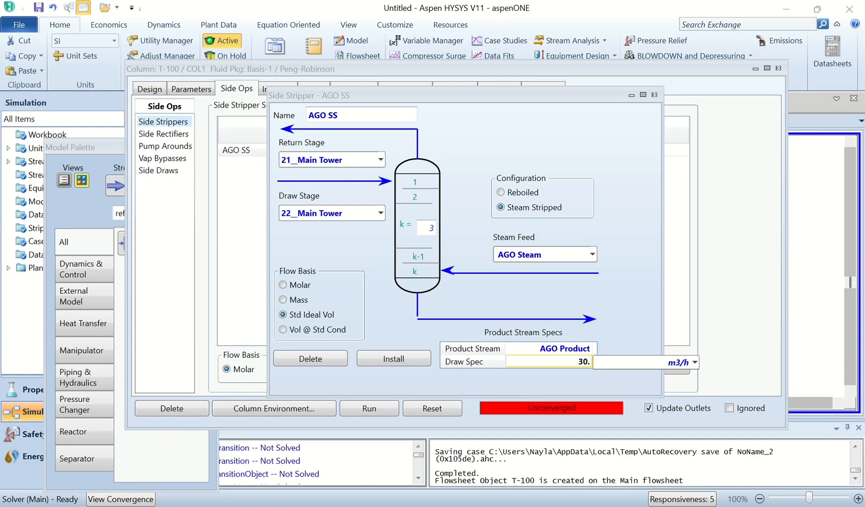
type("69")
left_click(694, 362)
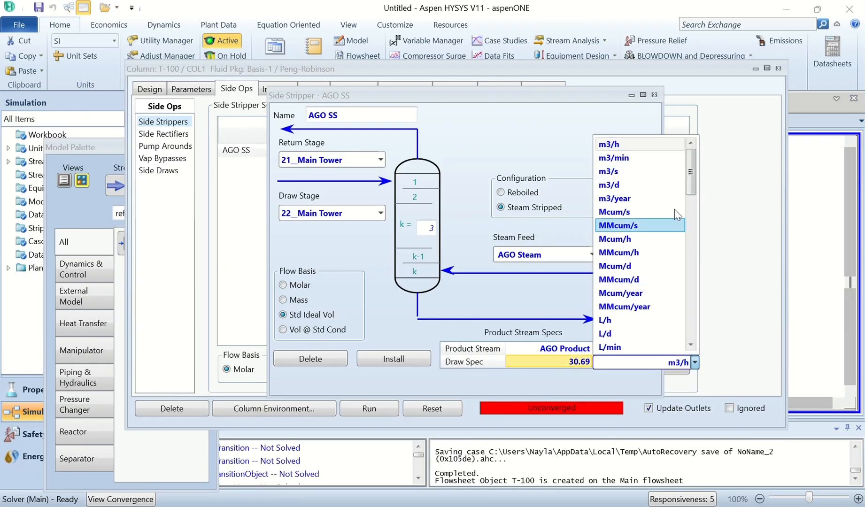
scroll(672, 224, "down", 7)
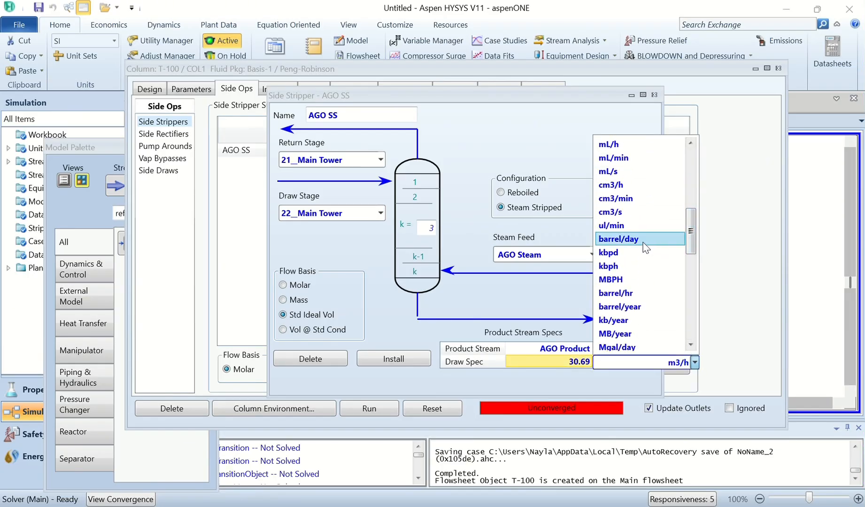
left_click(645, 248)
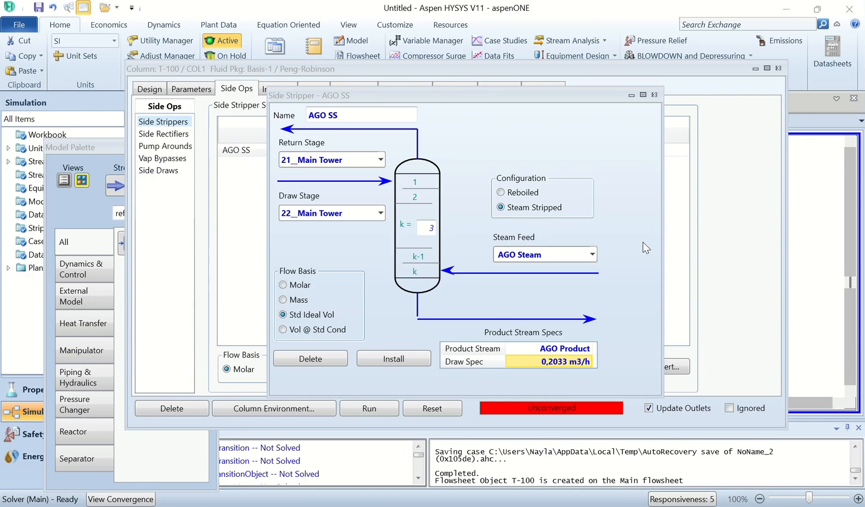
- Set the AGO Product draw spec to 30.69 m3/h, install the AGO SS stripper and close its window
left_click(575, 362)
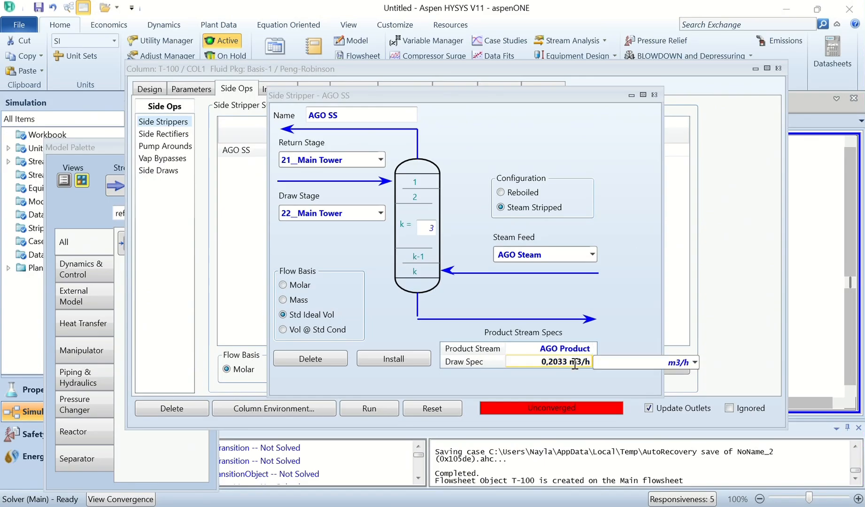
type("30.69")
key("Return")
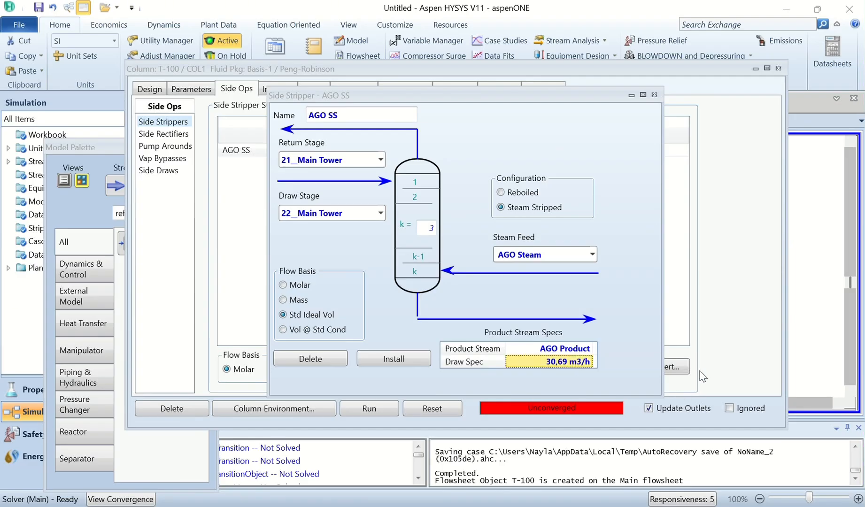
left_click(392, 359)
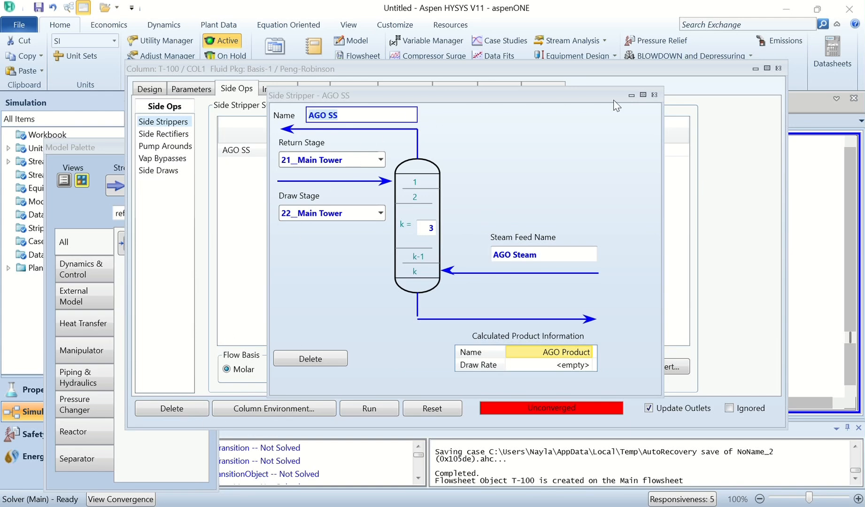
left_click(654, 95)
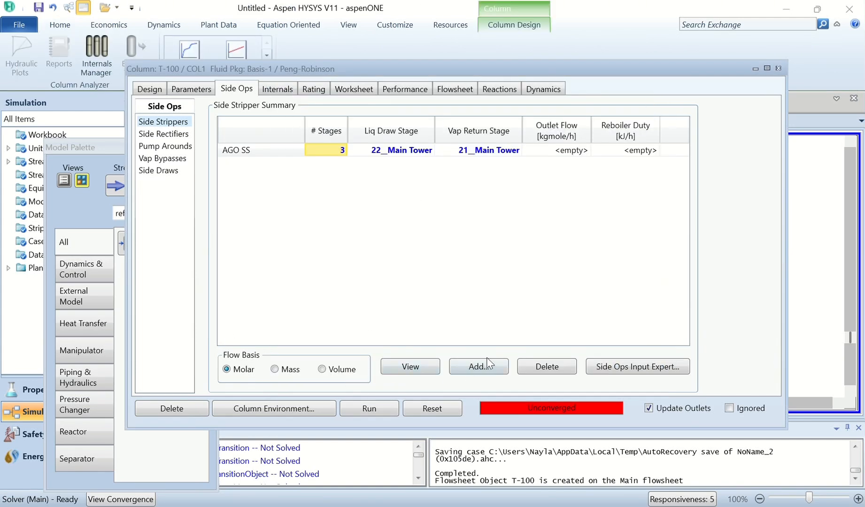
- Add another side stripper to the column and name it Diesel SS
left_click(485, 373)
left_click_drag(285, 109, 465, 111)
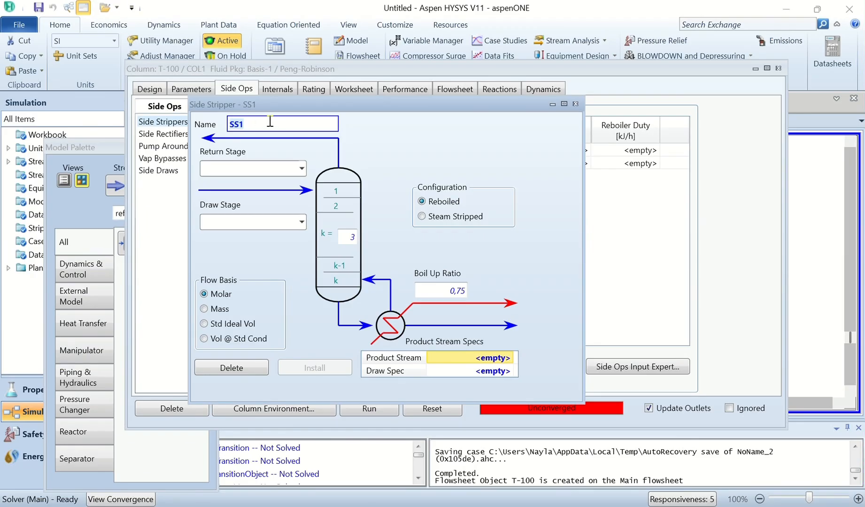
key("BackSpace")
type("Diesel SS")
- Set the Diesel SS return stage to 16 and its draw stage to 17 of the main tower
left_click(302, 168)
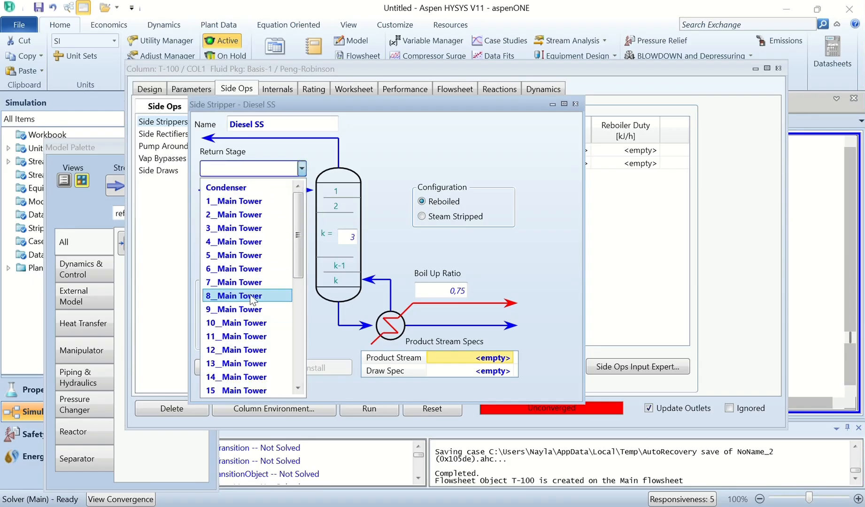
left_click_drag(295, 263, 294, 288)
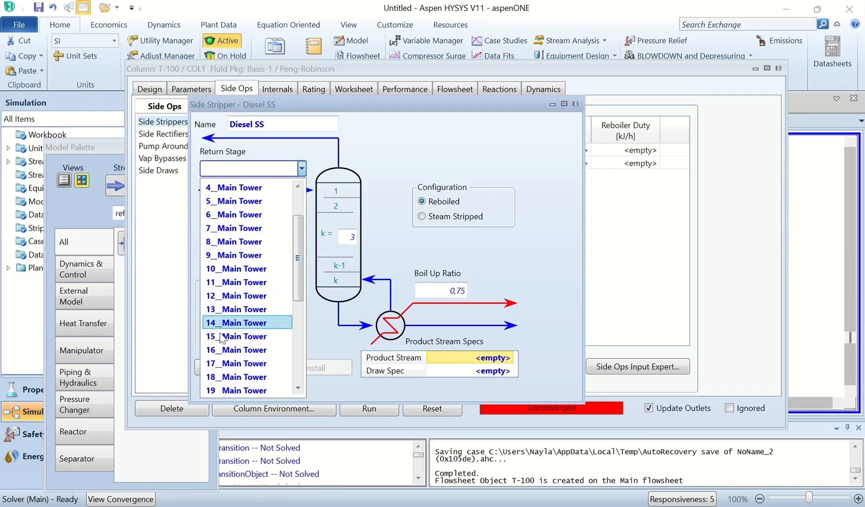
left_click(229, 351)
left_click(301, 221)
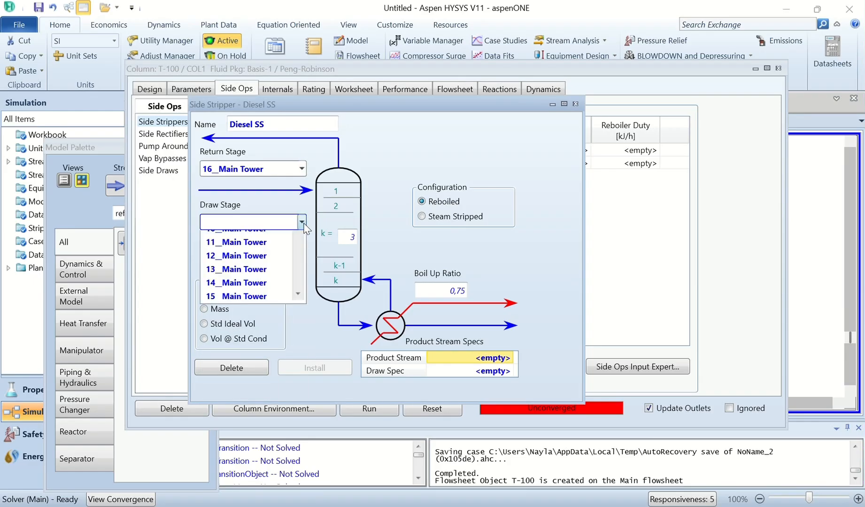
left_click_drag(300, 320, 299, 379)
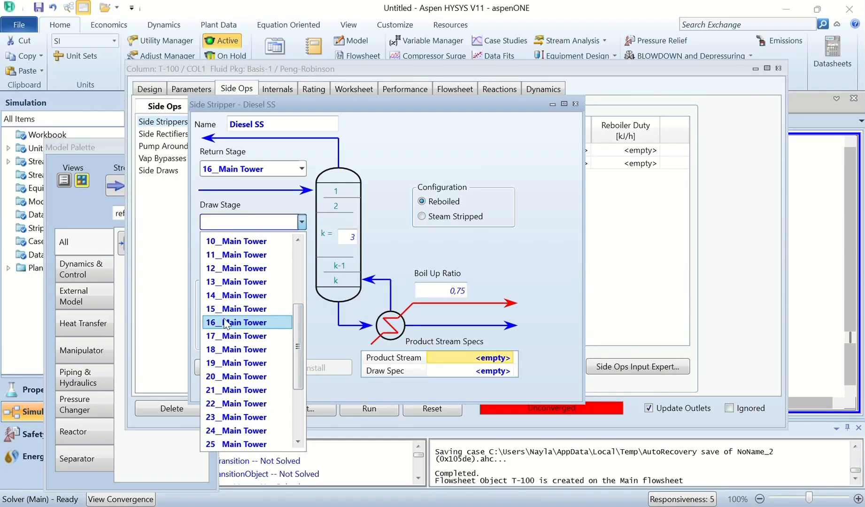
left_click(231, 341)
- Make Diesel SS steam stripped and assign Diesel Steam as its steam feed
left_click(421, 216)
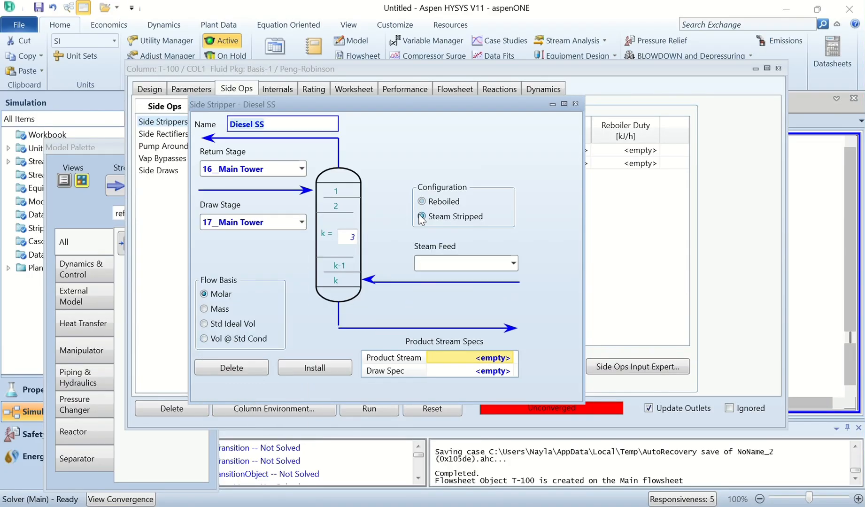
left_click(513, 264)
left_click(460, 284)
- Name the product stream of the Diesel SS side stripper diesel product
left_click(490, 359)
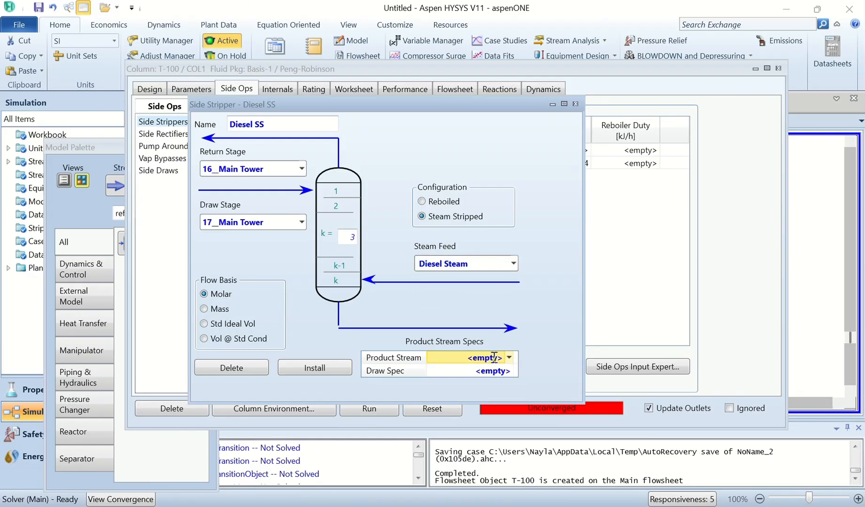
type("diesel product")
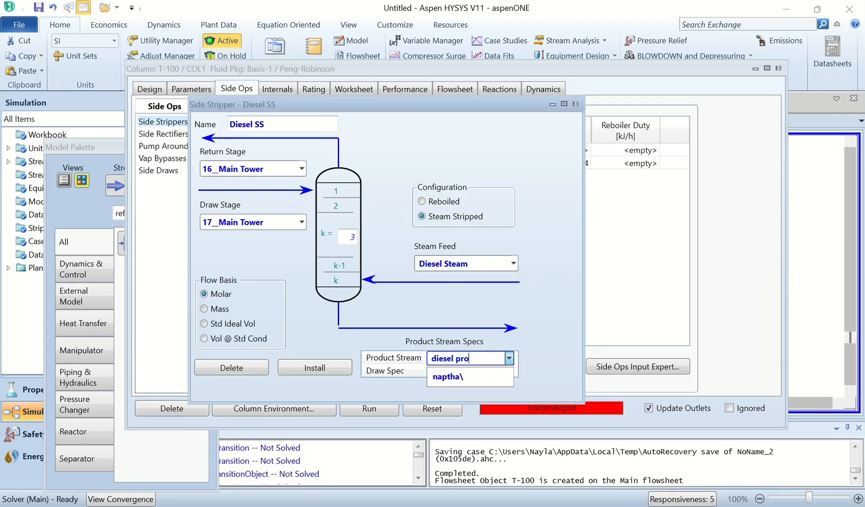
key("Return")
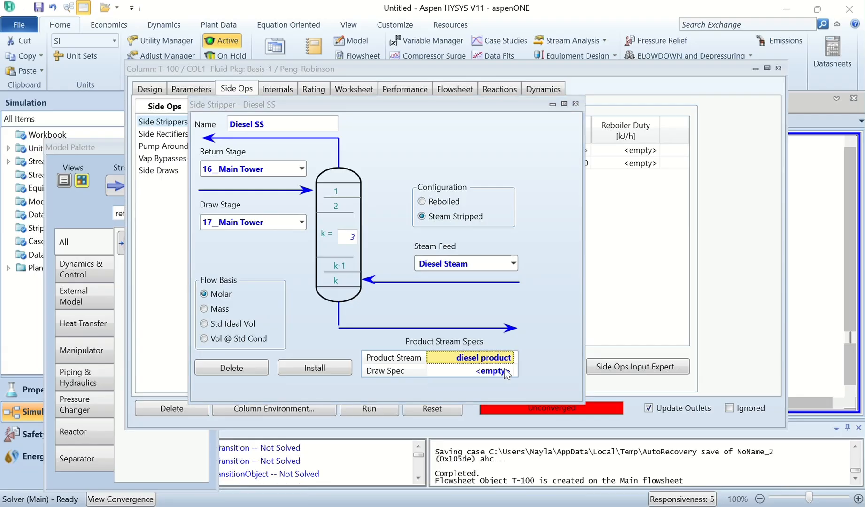
- Enter 128.88 as the Diesel SS draw spec with m3/h_(gas) as its unit
left_click(494, 375)
type("1")
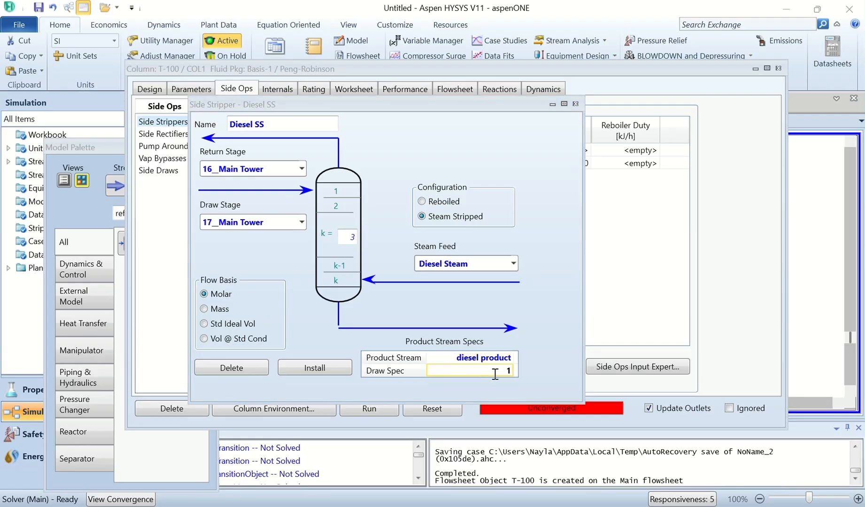
type("28.88")
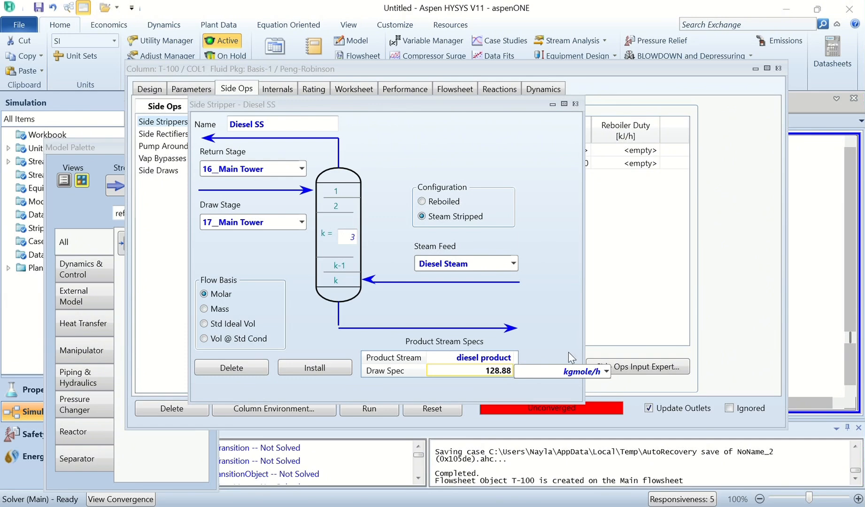
left_click(607, 371)
scroll(579, 206, "down", 1)
left_click_drag(601, 256, 600, 203)
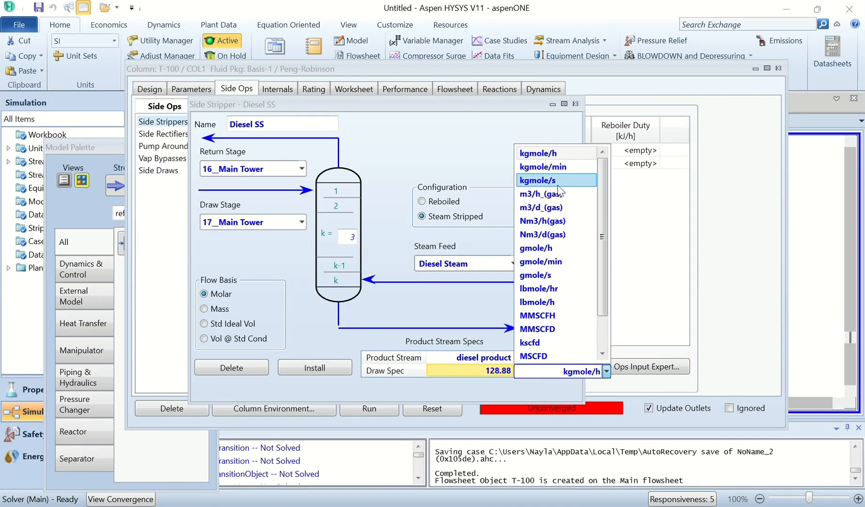
mouse_move(604, 267)
left_mouse_down()
mouse_move(609, 319)
mouse_move(604, 263)
left_mouse_up()
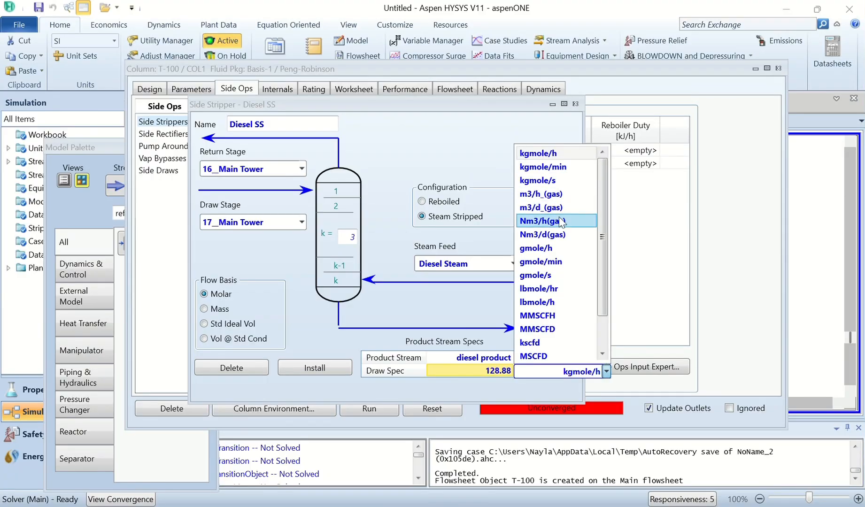
left_click(557, 194)
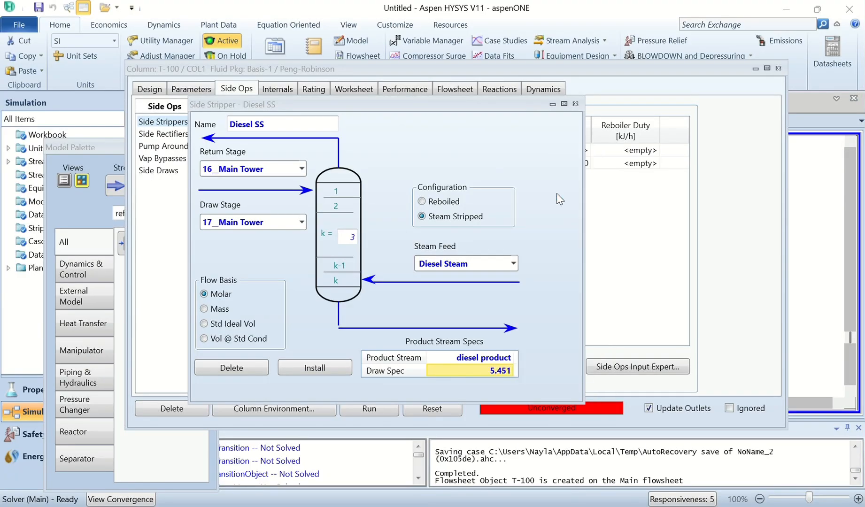
- Set the Diesel SS flow basis to Std Ideal Vol, install the stripper and close its window
left_click(203, 324)
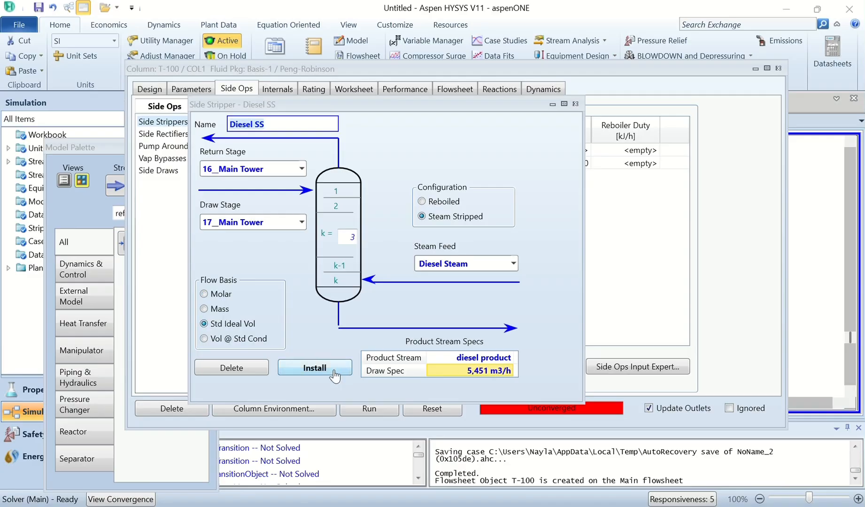
left_click(334, 370)
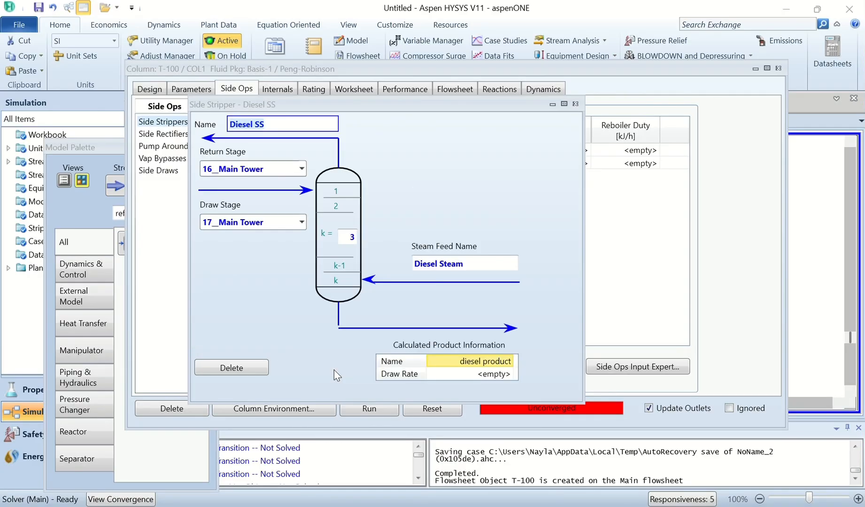
left_click(575, 103)
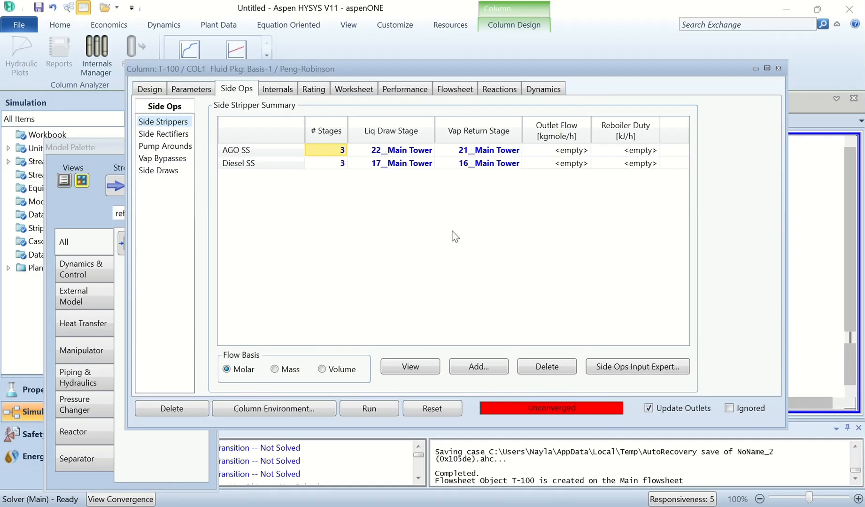
- Add another side stripper to the column and name it Kerosene SS
left_click(479, 366)
key("BackSpace")
type("Keros")
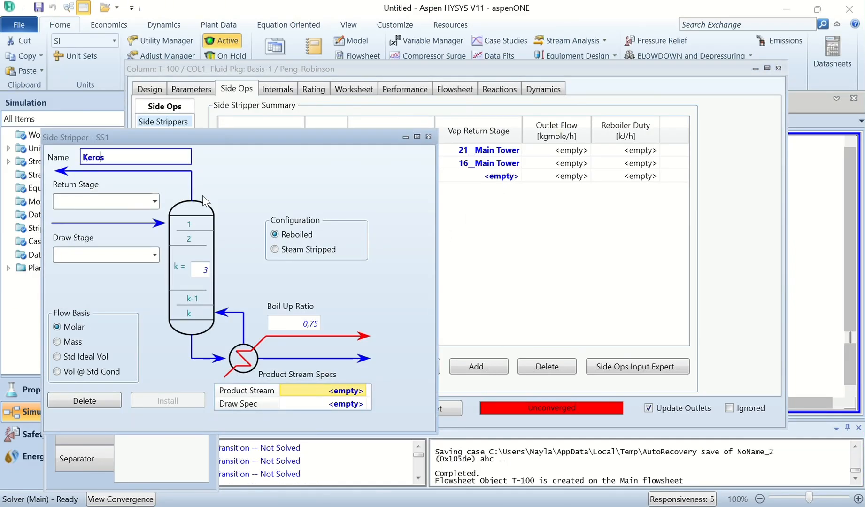
type("ene SS")
key("Tab")
- Set the Kerosene SS return stage to 8 and its draw stage to 9 of the main tower
left_click(154, 201)
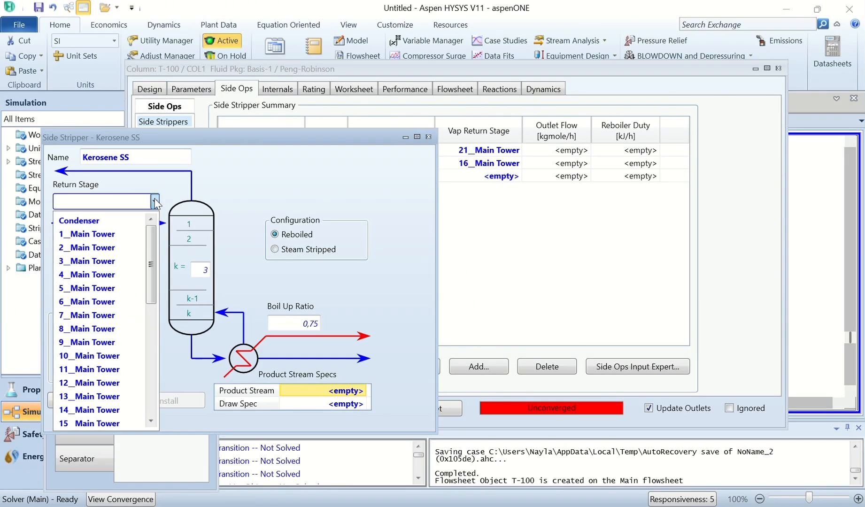
left_click(95, 332)
left_click(154, 255)
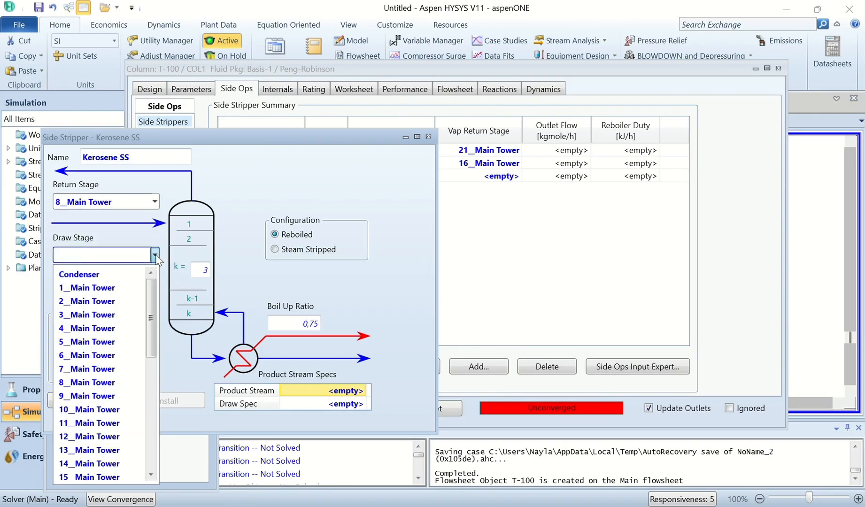
left_click(96, 396)
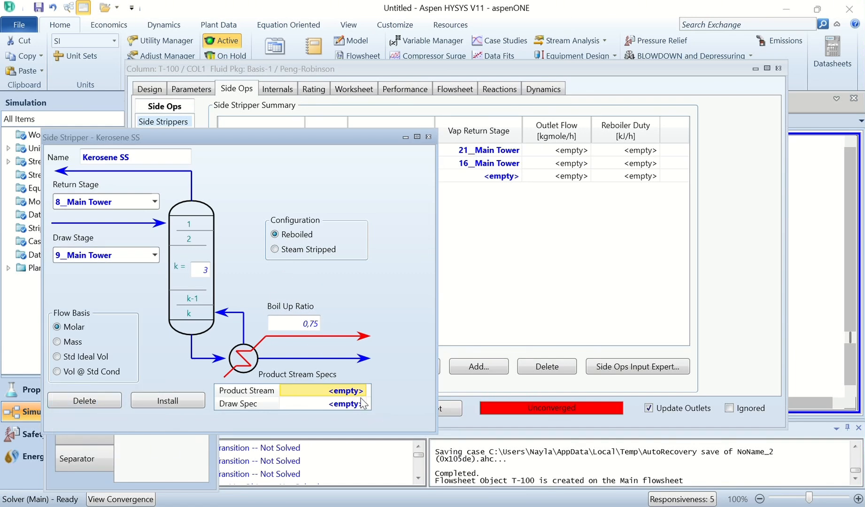
- Set the Kerosene SS flow basis to Std Ideal Vol and name its product stream Kerosene product
left_click(58, 356)
left_click(337, 393)
type("KEROSE")
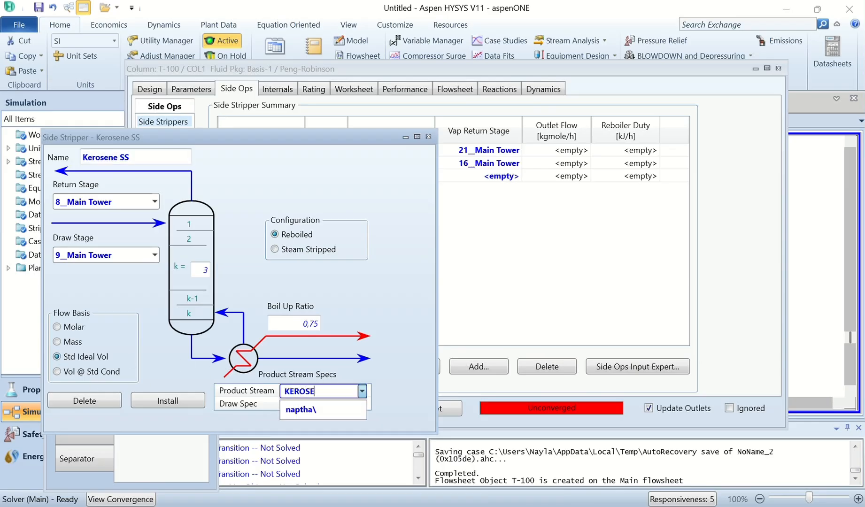
key("BackSpace")
key("BackSpace")
key("BackSpace")
key("BackSpace")
type("erosene product")
key("Return")
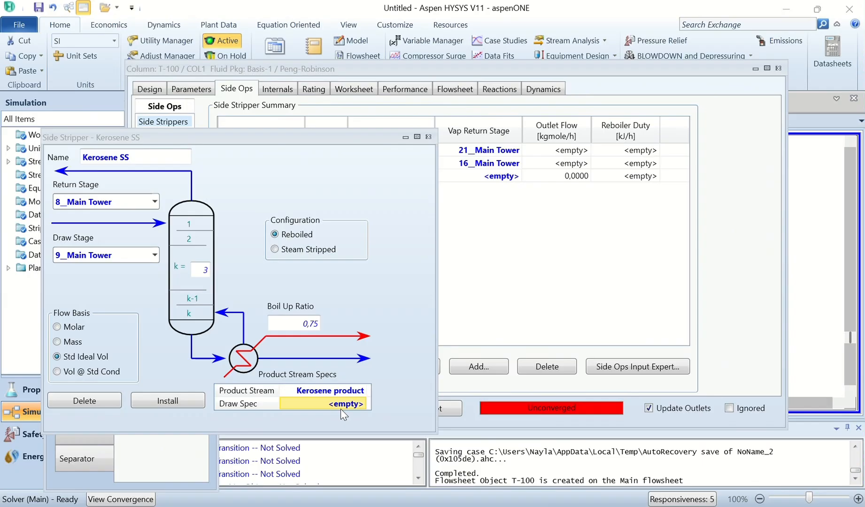
- Set the Kerosene product draw spec to 64.10 m3/h, install the Kerosene SS stripper and close its window
type("64.10")
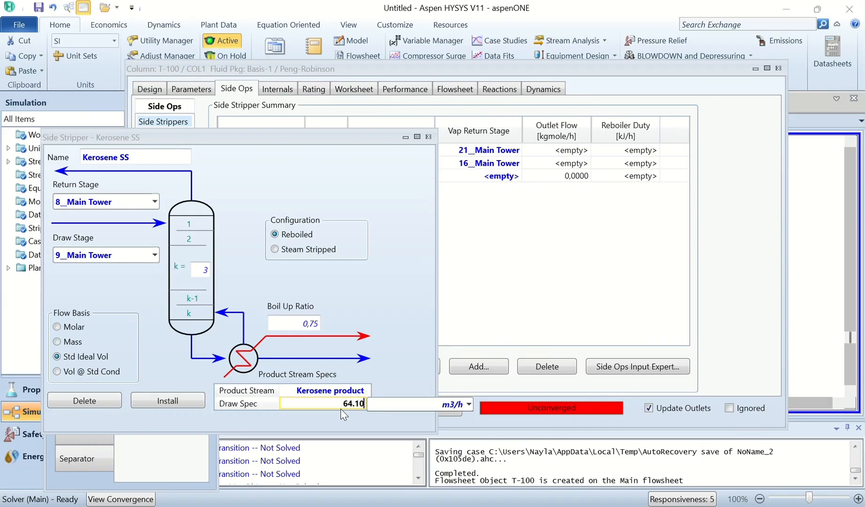
key("Return")
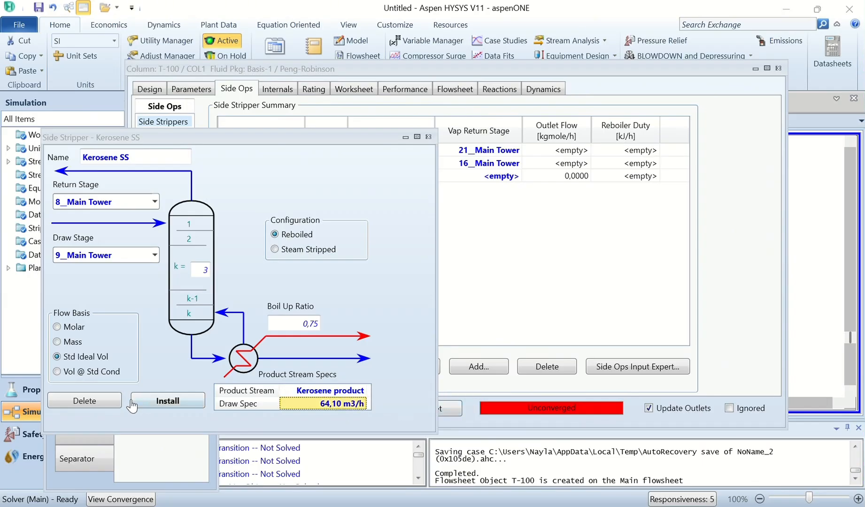
left_click(163, 401)
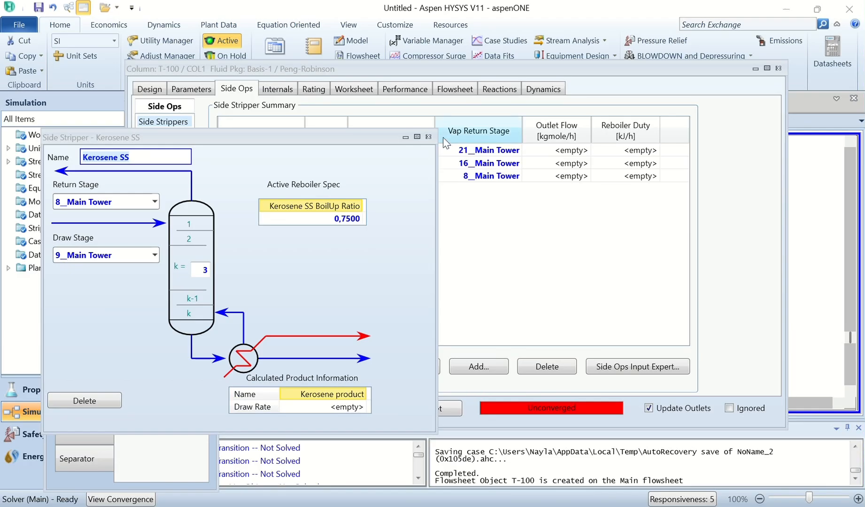
left_click(429, 136)
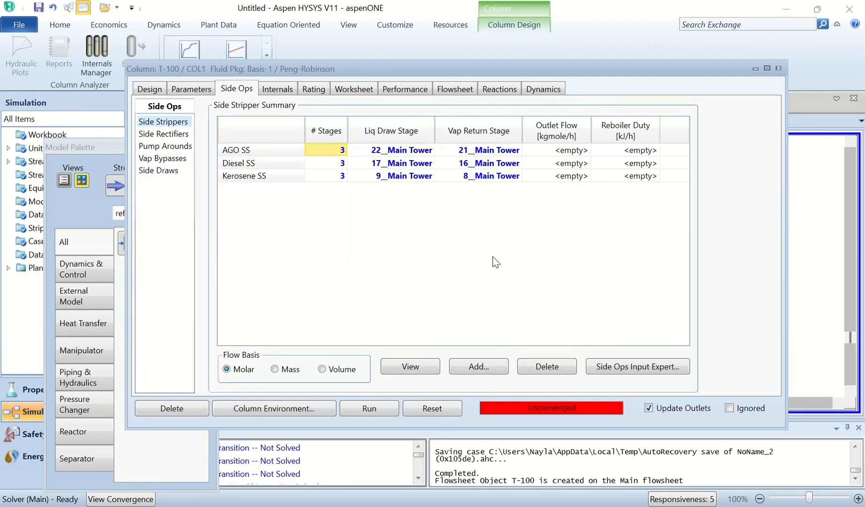
- Add a liquid pump around to the column and name it AGO PA
left_click(183, 146)
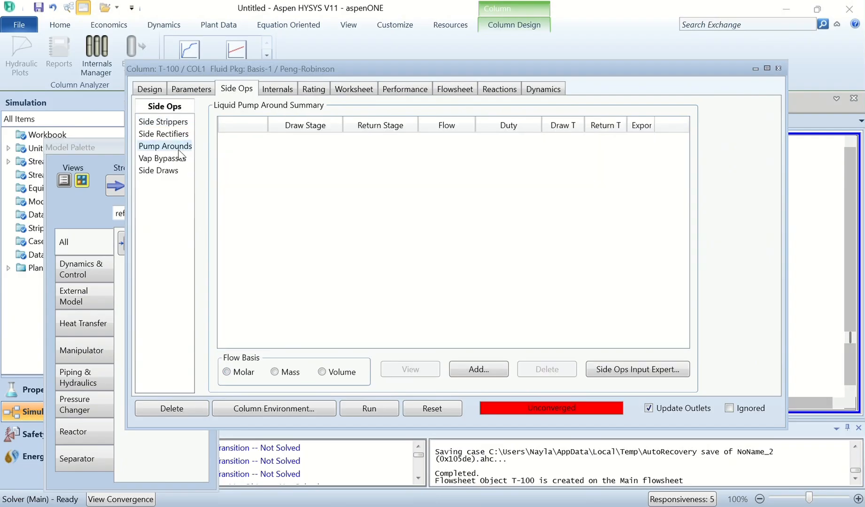
left_click(478, 369)
left_click_drag(289, 56, 469, 112)
key("BackSpace")
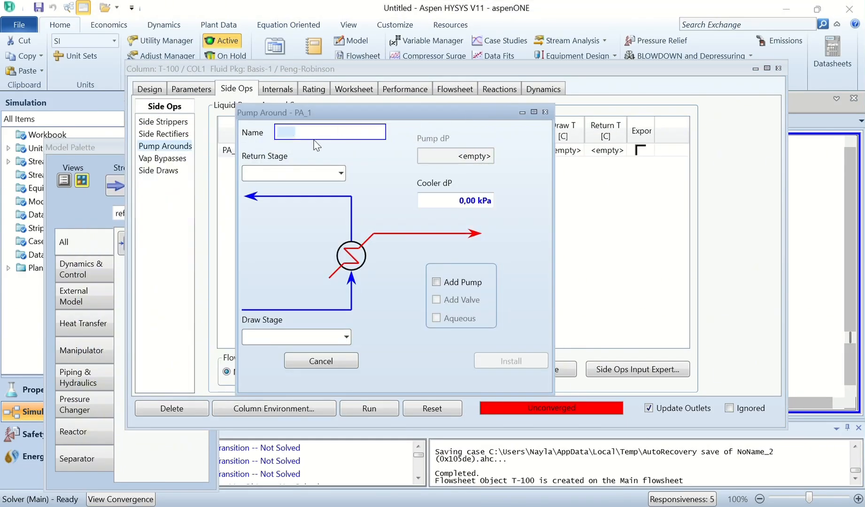
type("AGO PA")
key("Return")
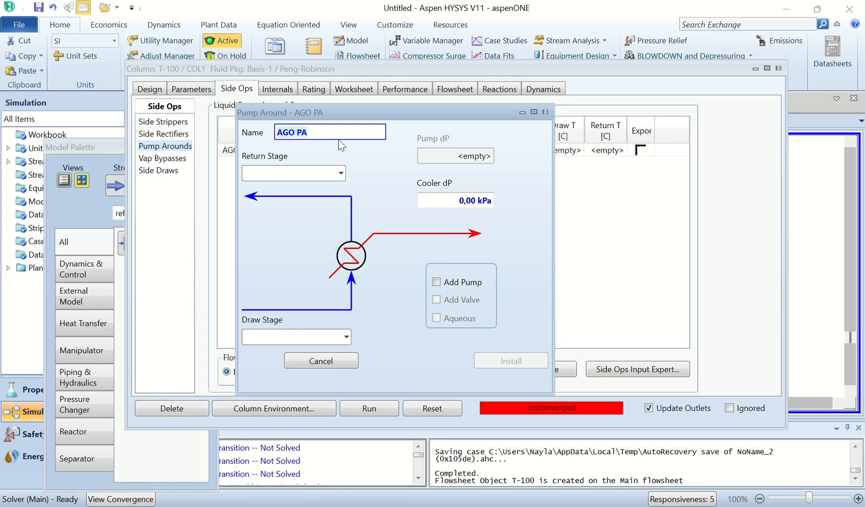
- Set the AGO PA return stage to 21 and its draw stage to 22 of the main tower, and install the pump around
left_click(341, 173)
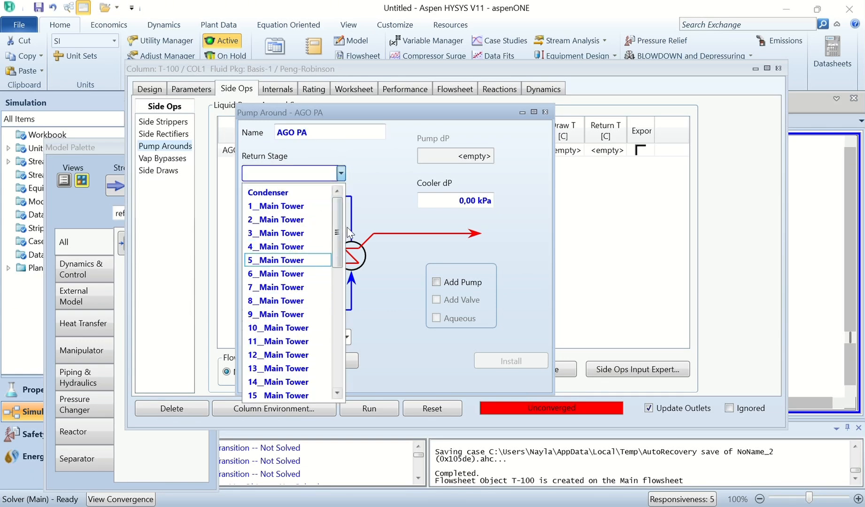
left_click_drag(337, 235, 335, 323)
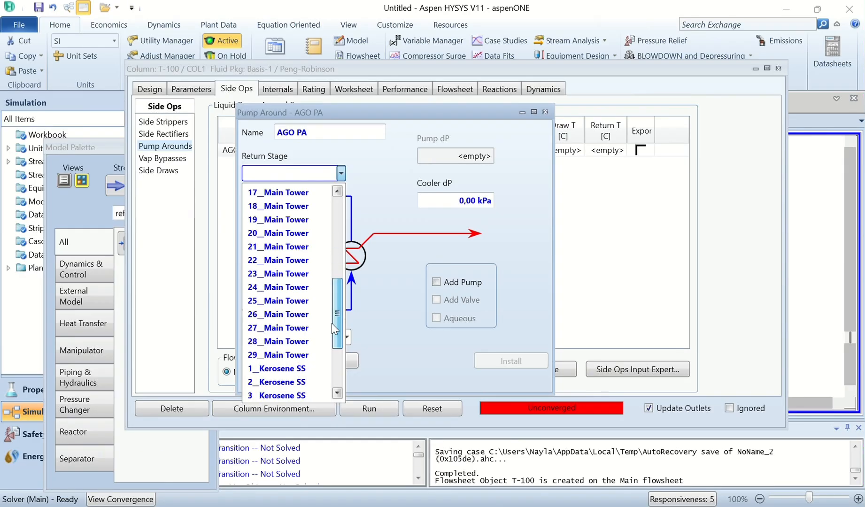
left_click(287, 249)
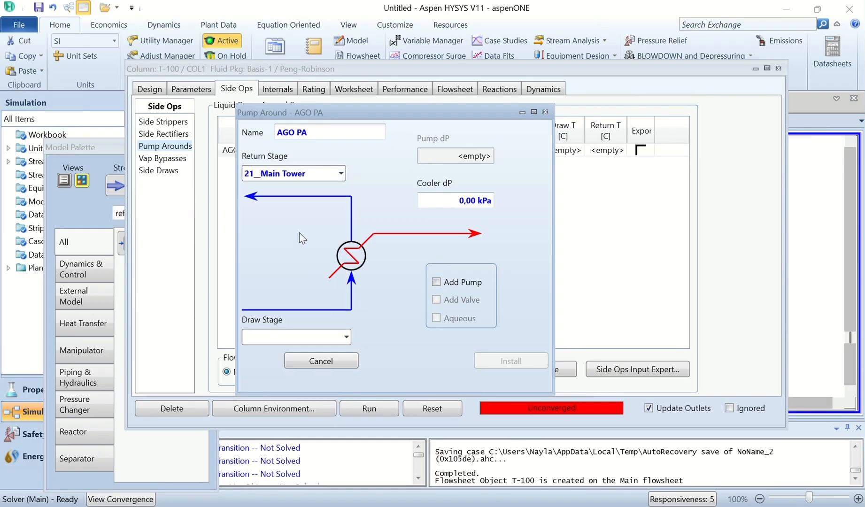
left_click(347, 336)
left_click(345, 216)
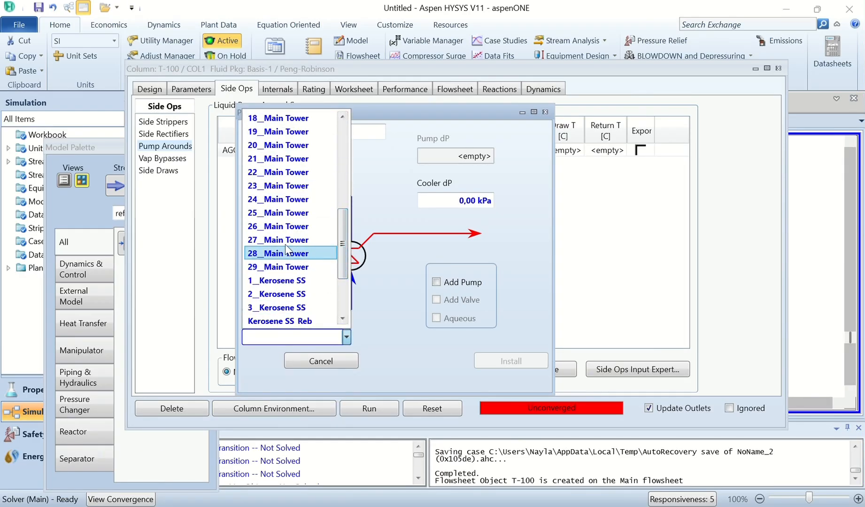
left_click(285, 170)
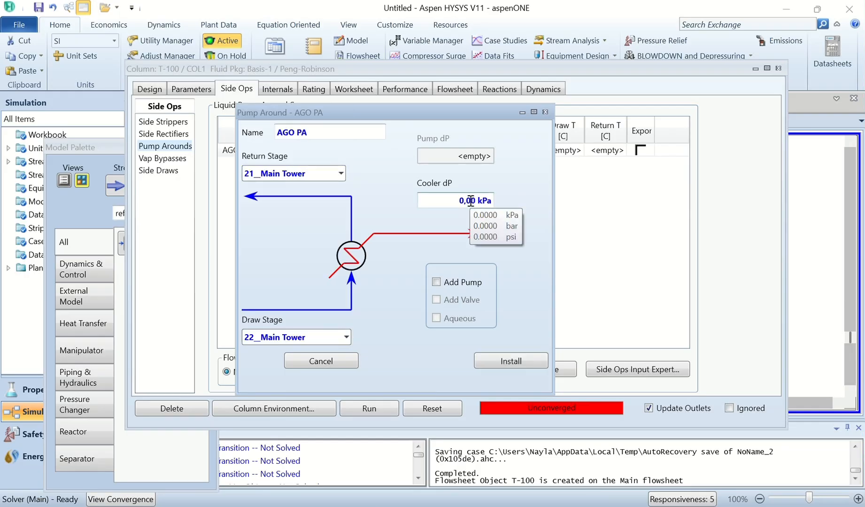
left_click(515, 356)
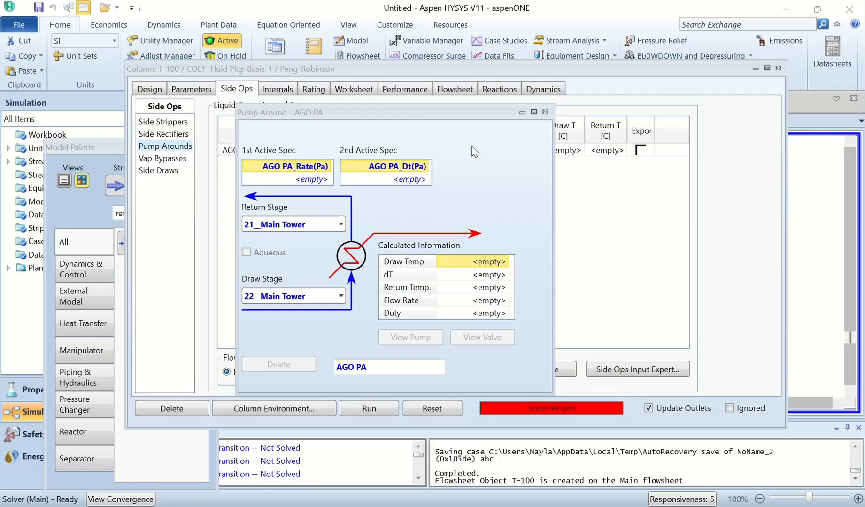
- Set the AGO PA flow rate spec to 200 m3/h on a Std Ideal Vol flow basis and close the spec
double_click(318, 167)
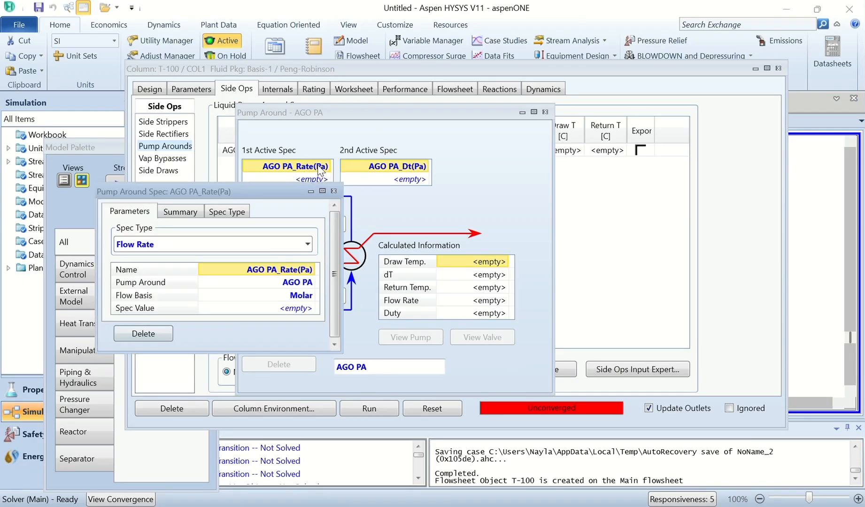
left_click_drag(293, 189, 402, 157)
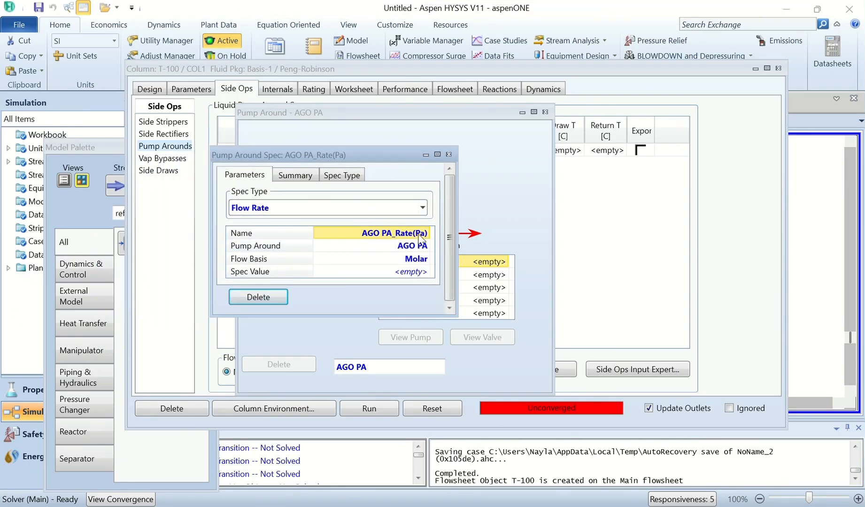
left_click(422, 260)
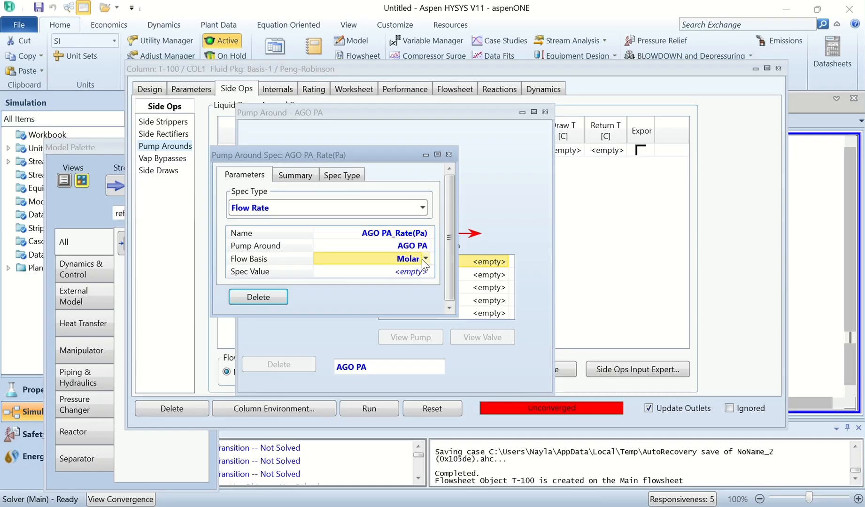
left_click(425, 258)
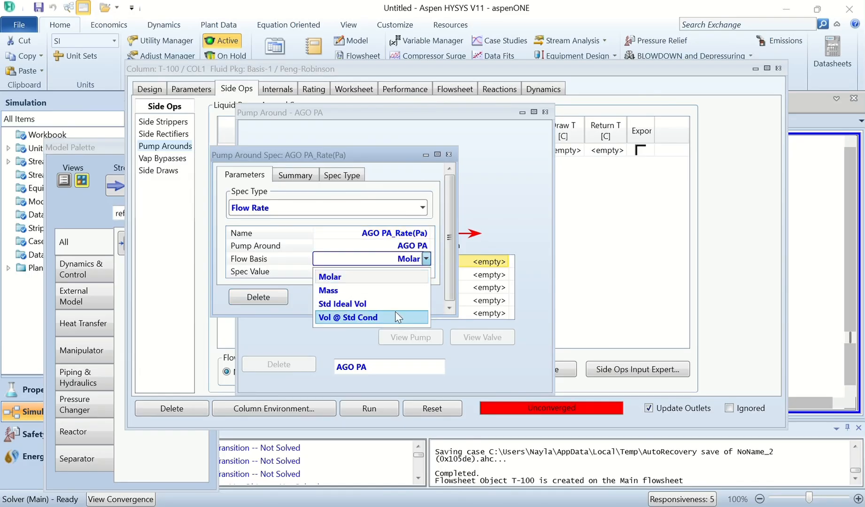
left_click(396, 306)
left_click(399, 272)
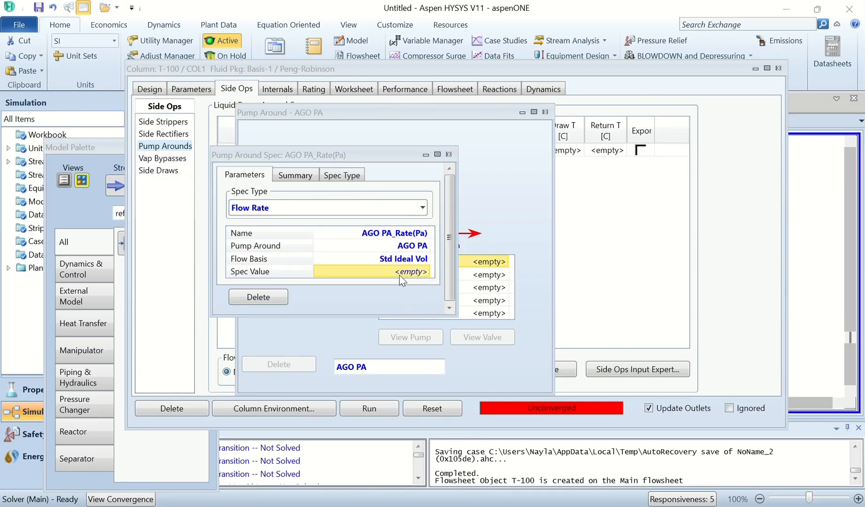
type("200")
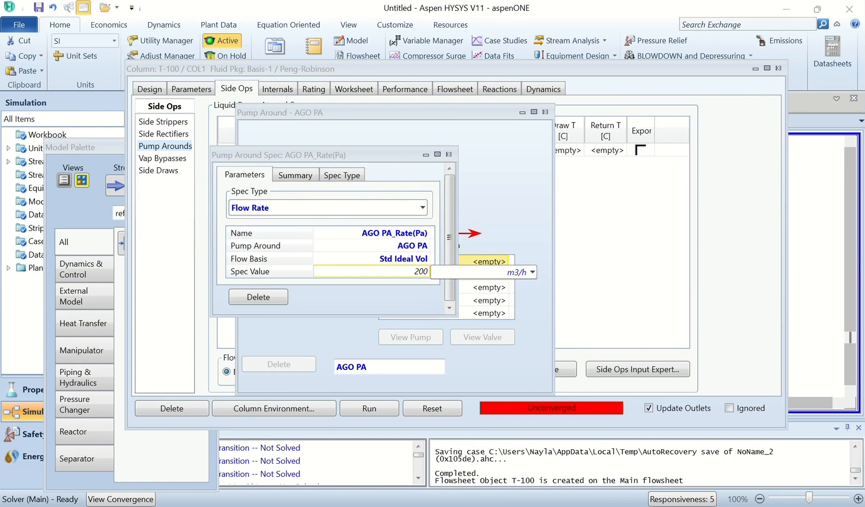
key("Return")
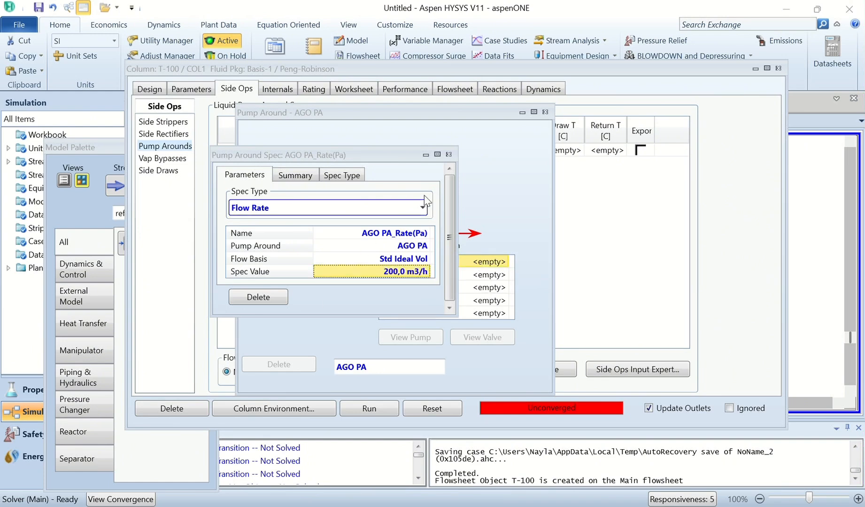
left_click(449, 154)
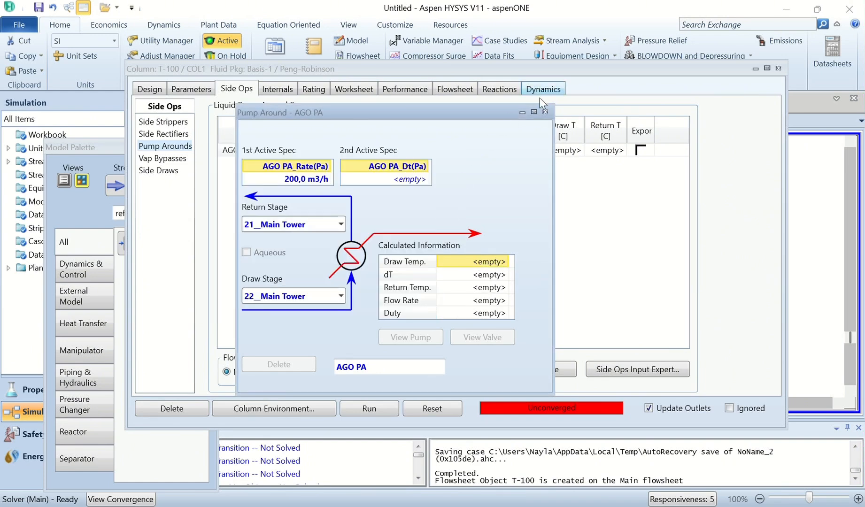
- Change the type of the second active spec of AGO PA to Duty, keeping AGO PA as its pump around
left_click_drag(430, 114, 236, 139)
double_click(206, 193)
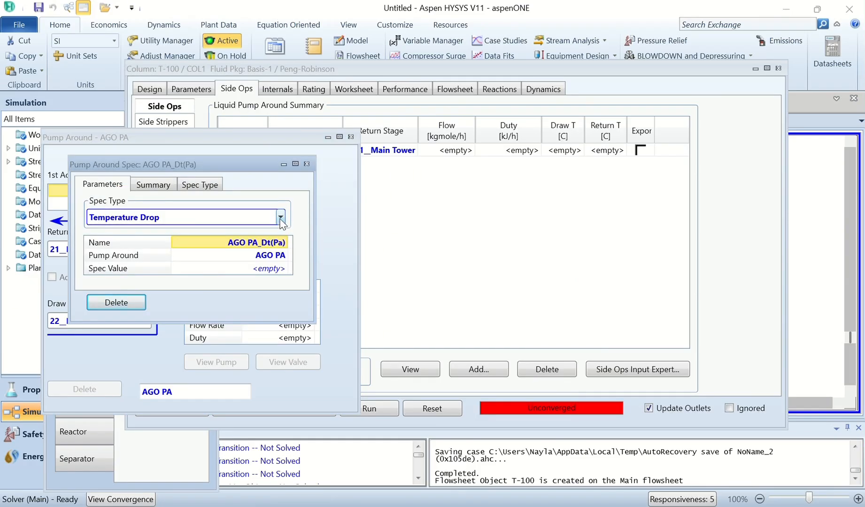
left_click(280, 219)
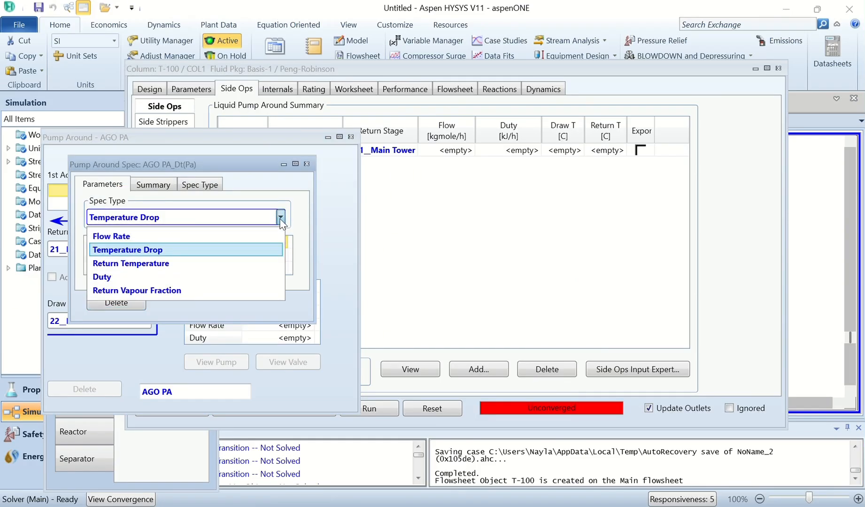
left_click(193, 278)
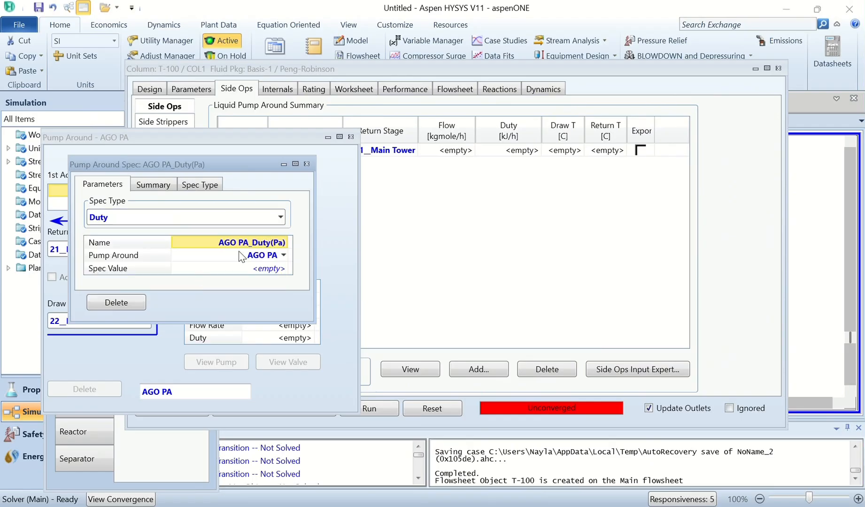
left_click(283, 255)
left_click(254, 271)
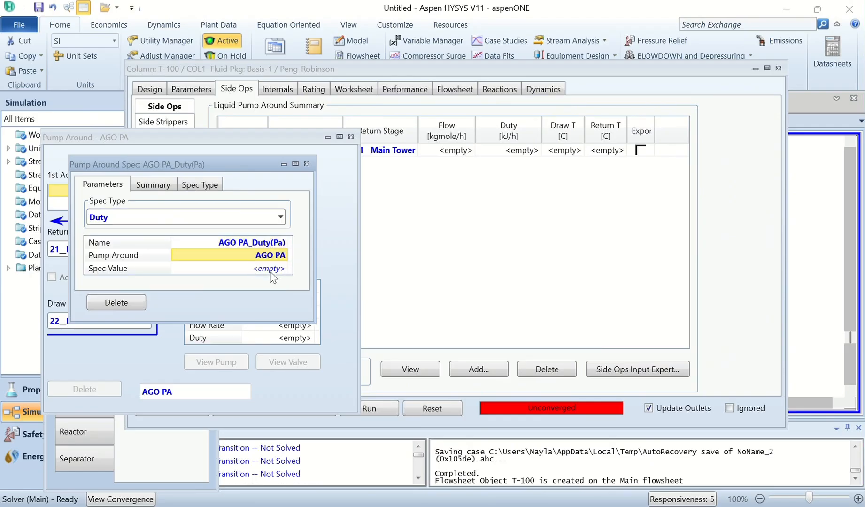
- Set the AGO PA duty spec to -3.7e7 kJ/h and close the spec and pump around windows
left_click(271, 271)
left_click(271, 272)
type("-3.7")
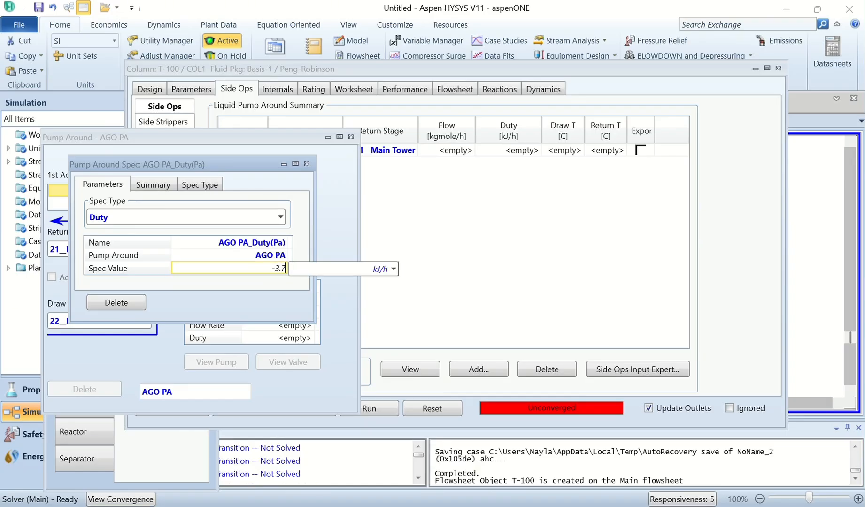
type("e7")
key("Return")
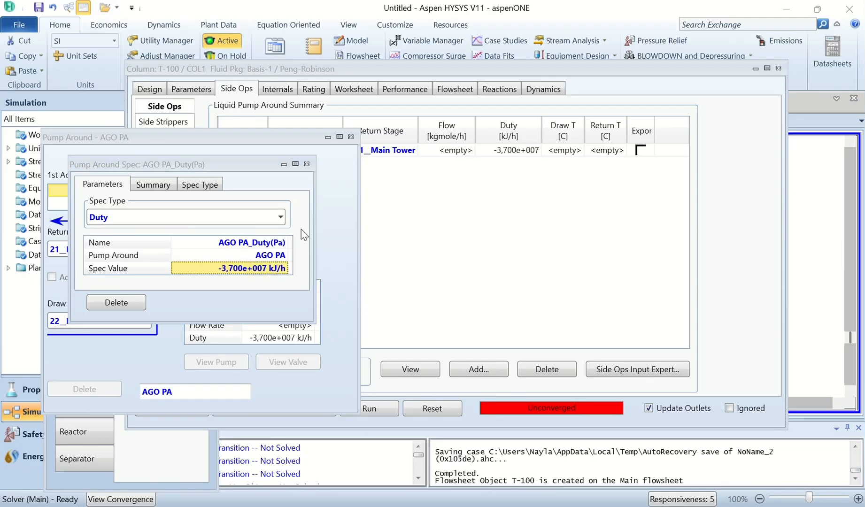
left_click(307, 164)
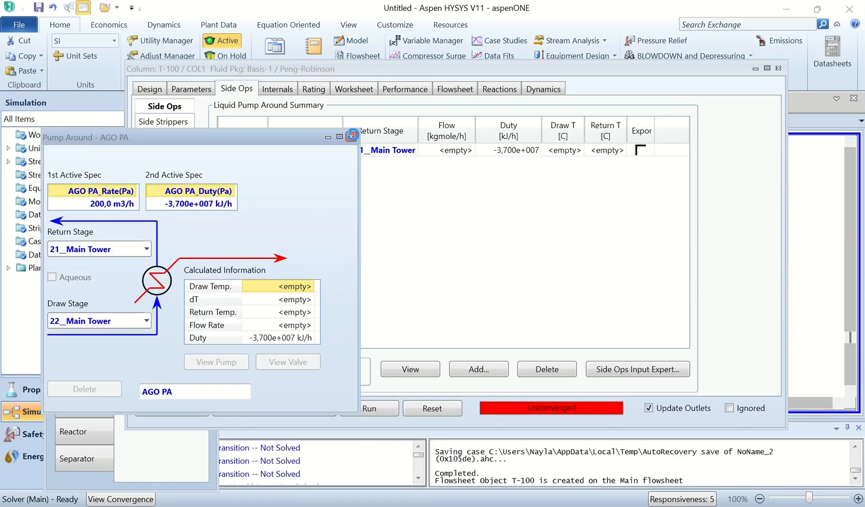
left_click(351, 137)
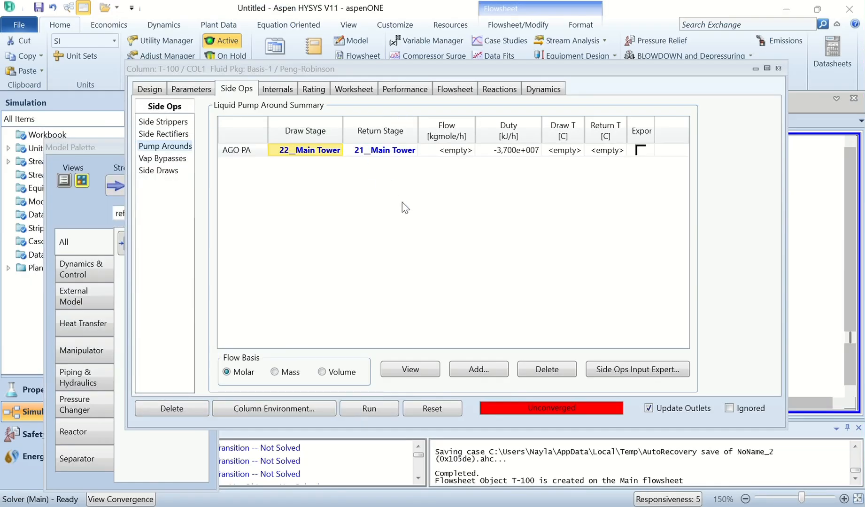
- Add another liquid pump around to the column and name it Diesel PA
left_click(485, 374)
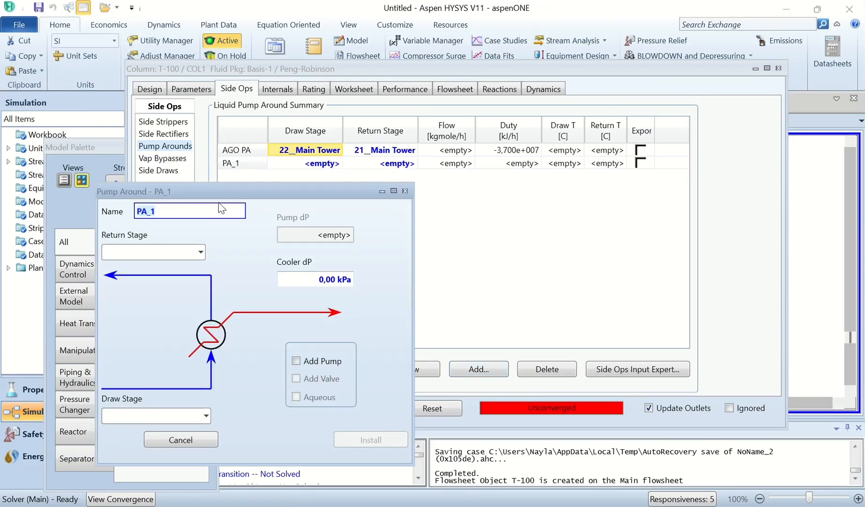
left_click_drag(224, 136, 422, 123)
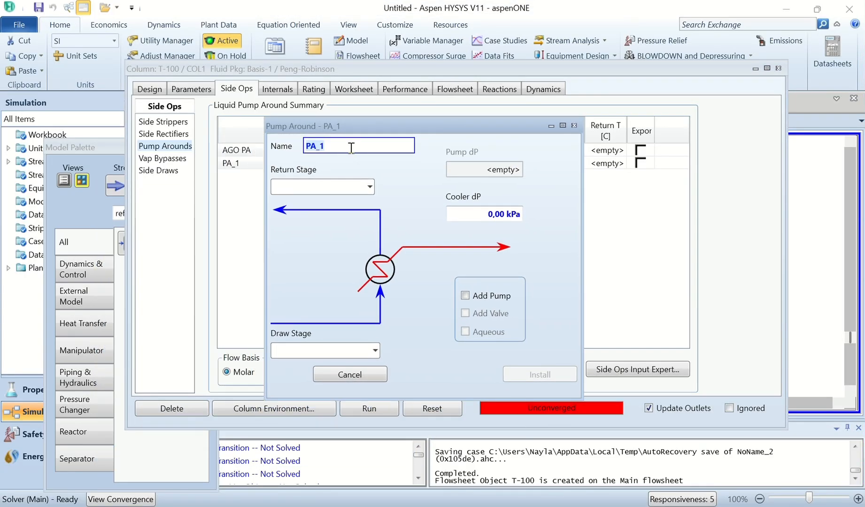
key("BackSpace")
type("Diesel PA")
key("Return")
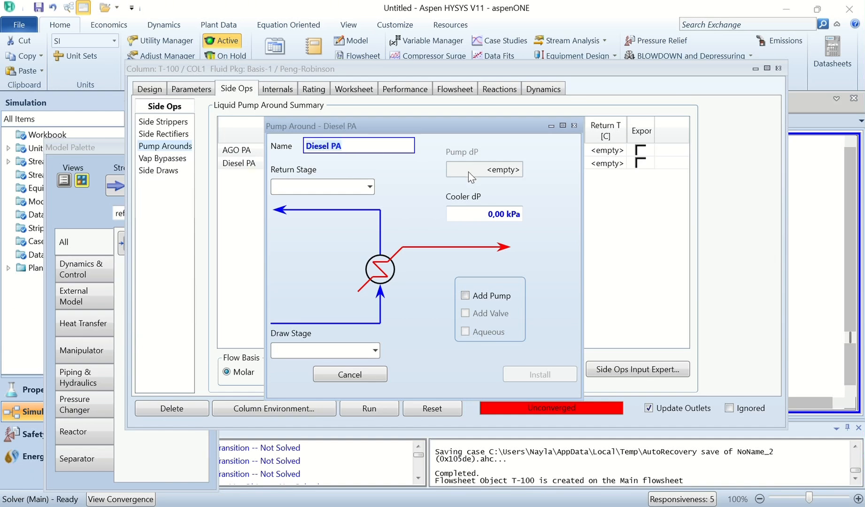
- Set the Diesel PA return stage to 16 and its draw stage to 17 of the main tower, and install the pump around
left_click(370, 188)
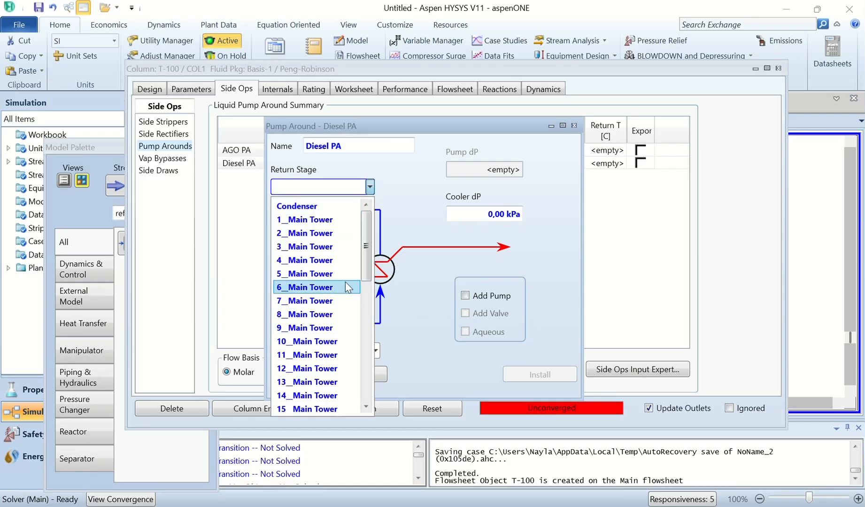
left_click_drag(370, 242, 335, 294)
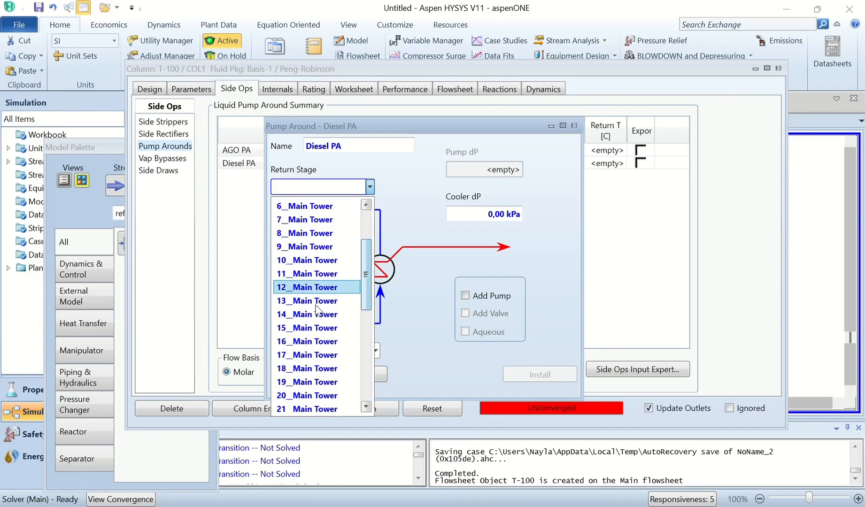
left_click(292, 345)
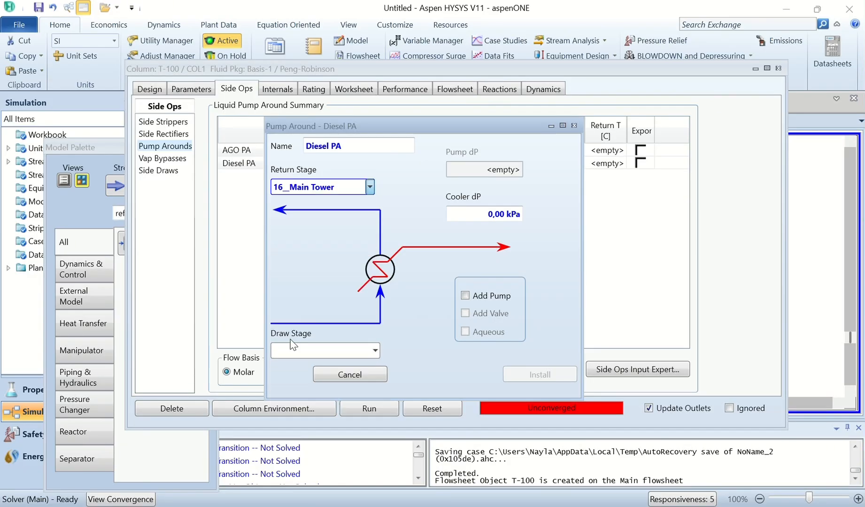
left_click(375, 350)
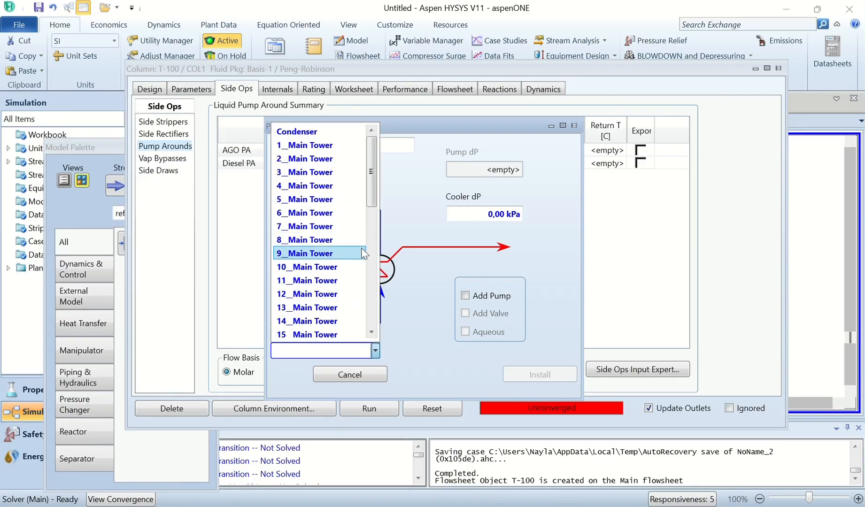
left_click_drag(374, 194, 369, 243)
left_click(306, 267)
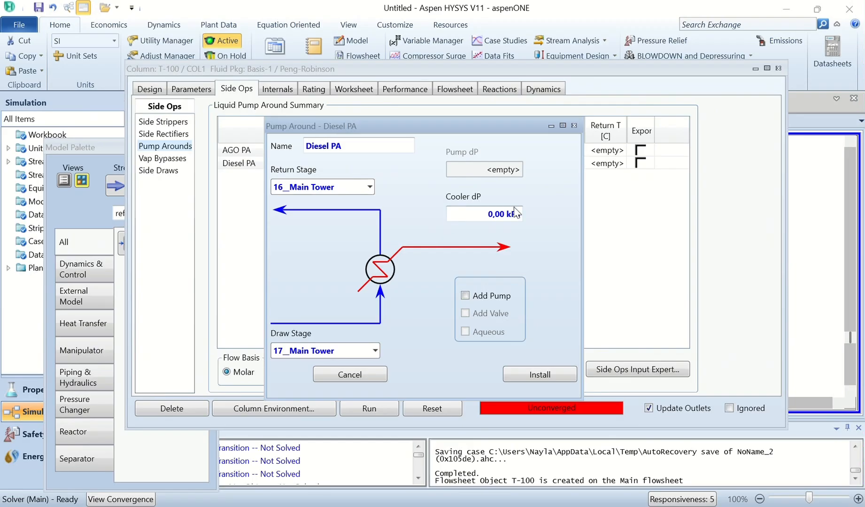
left_click(523, 378)
- Set the Diesel PA flow rate spec to 200 m3/h on a Std Ideal Vol flow basis and close the spec
double_click(341, 184)
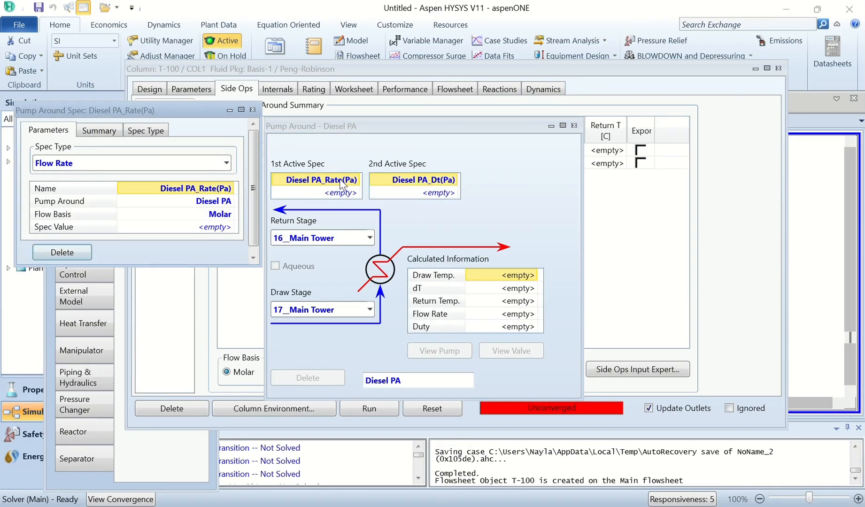
left_click(227, 165)
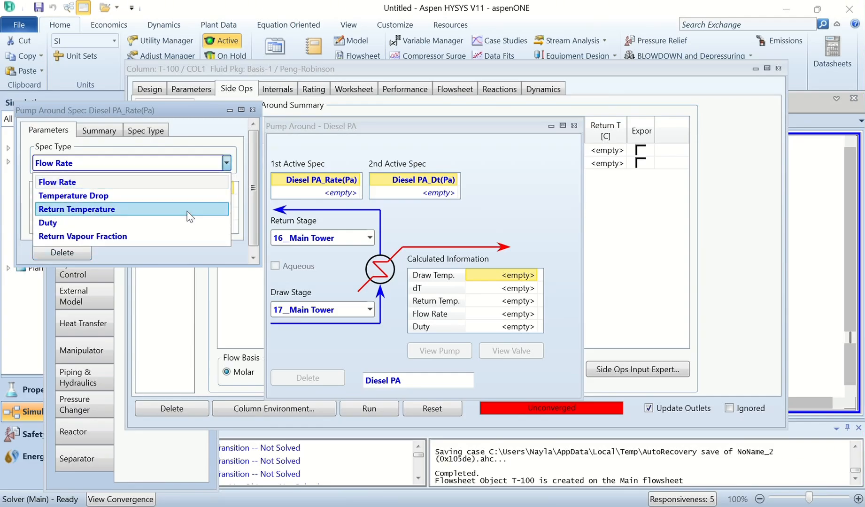
left_click(220, 167)
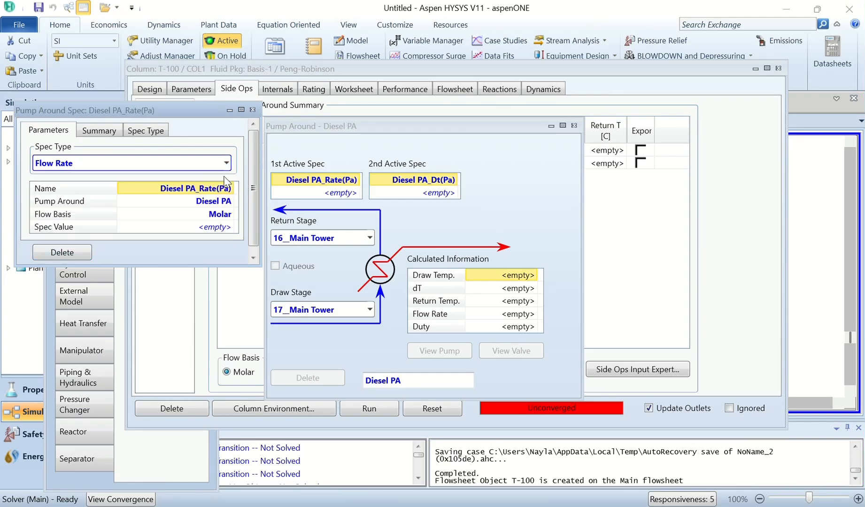
left_click(230, 214)
left_click(190, 259)
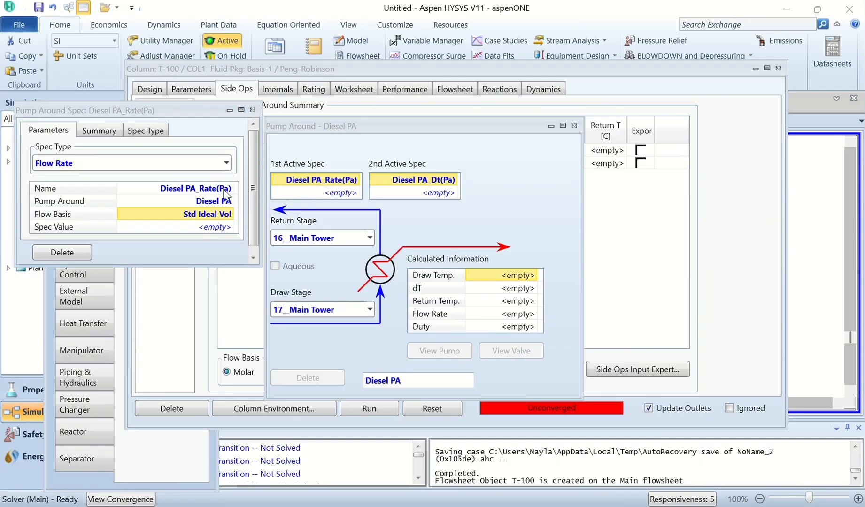
left_click(219, 227)
type("200")
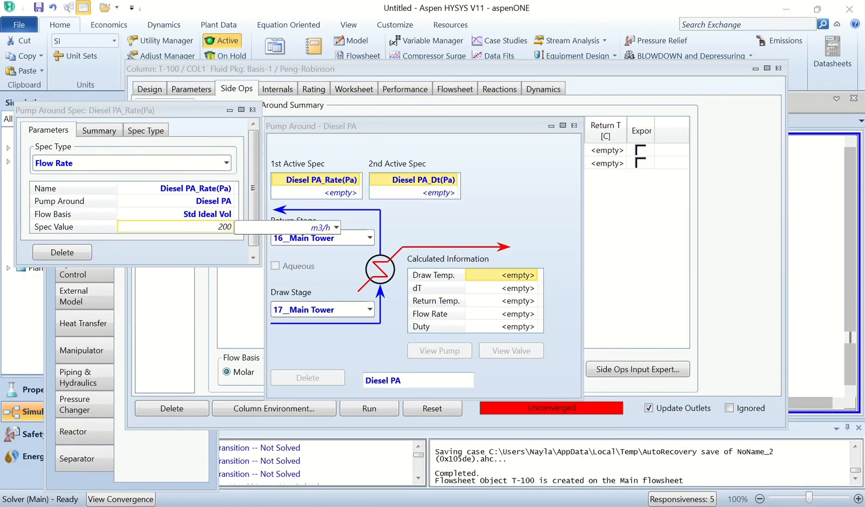
key("Return")
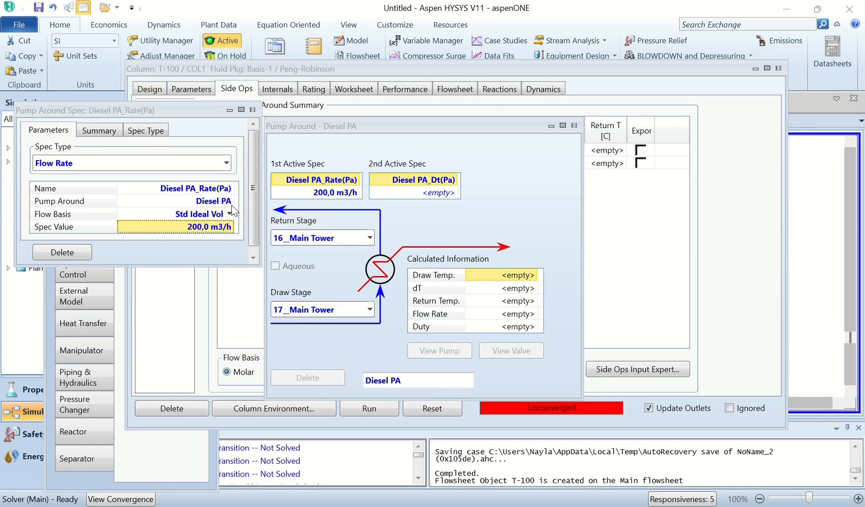
left_click(252, 109)
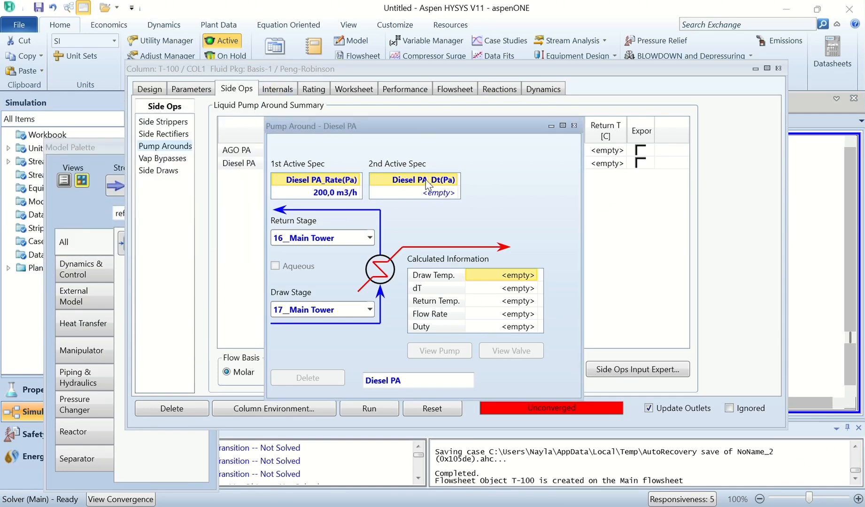
- Change the Diesel PA's second active spec to Duty with a value of -3.7e7 kJ/h and close the pump around
double_click(436, 190)
left_click(257, 228)
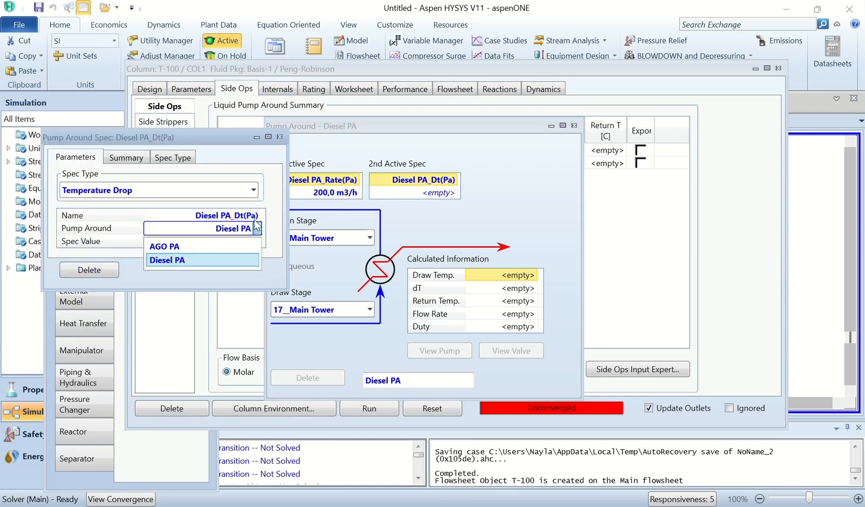
left_click(190, 260)
left_click(254, 190)
left_click(94, 249)
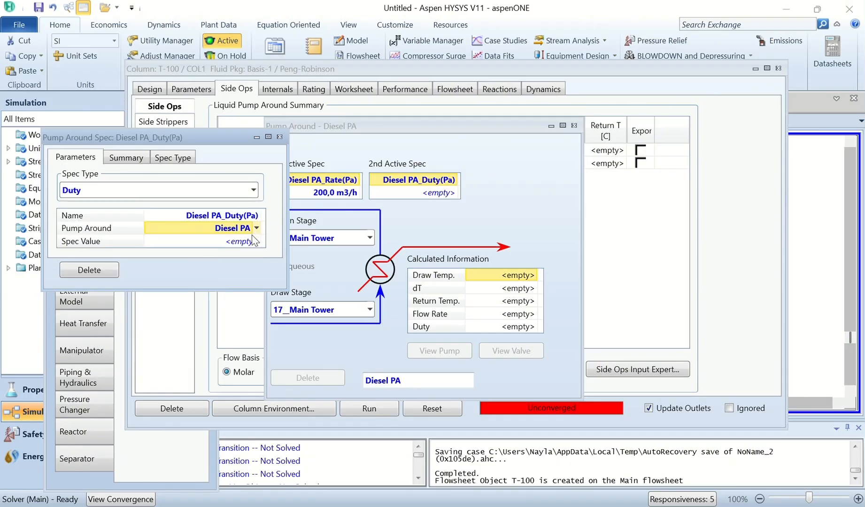
left_click(241, 245)
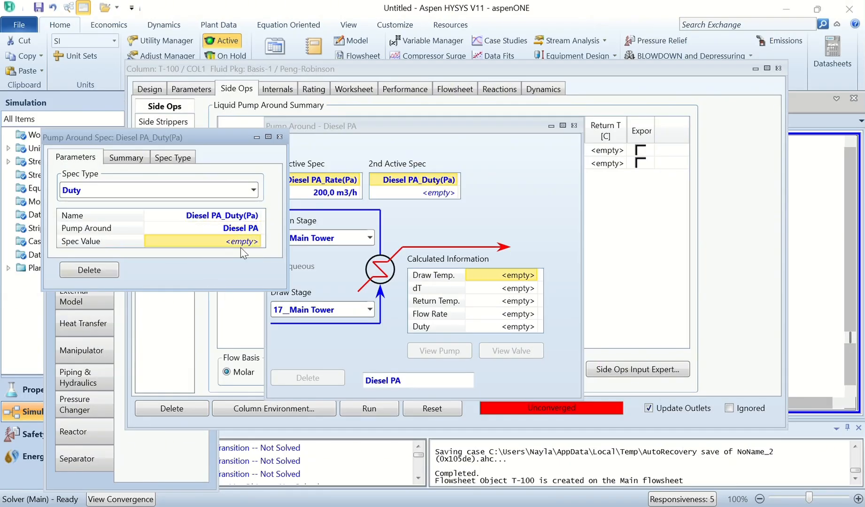
type("-3.7e7")
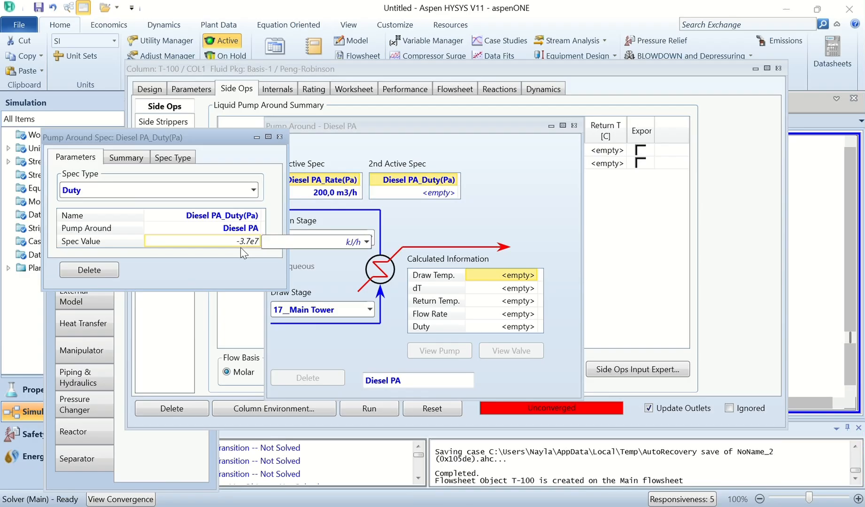
key("Return")
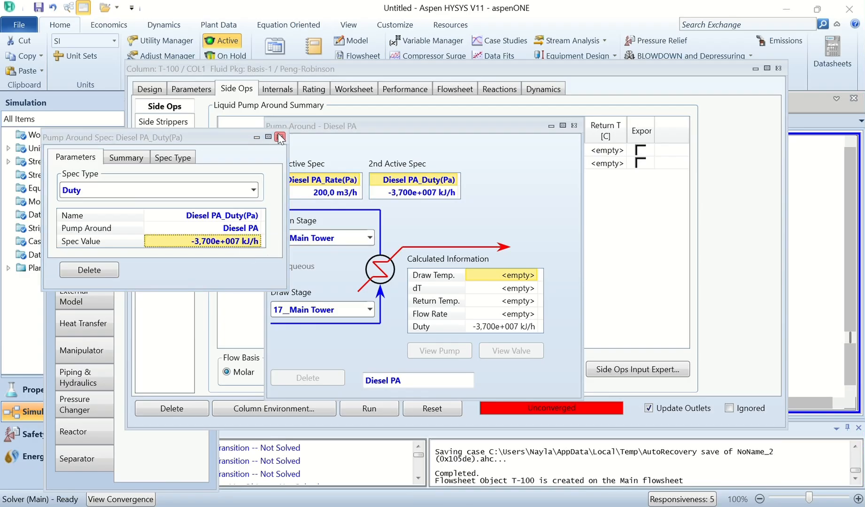
left_click(280, 136)
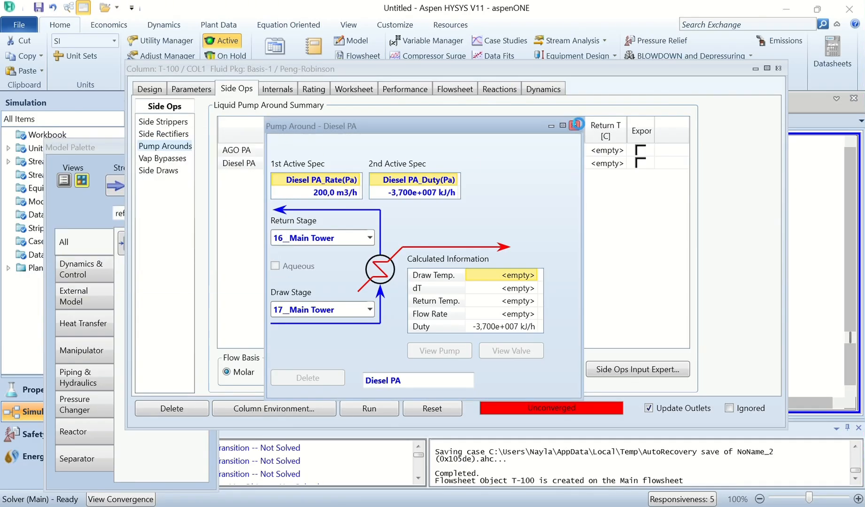
left_click(574, 125)
- Add a third liquid pump around to the column and name it Kerosene PA
left_click(479, 369)
left_click(161, 187)
key("BackSpace")
type("Ke")
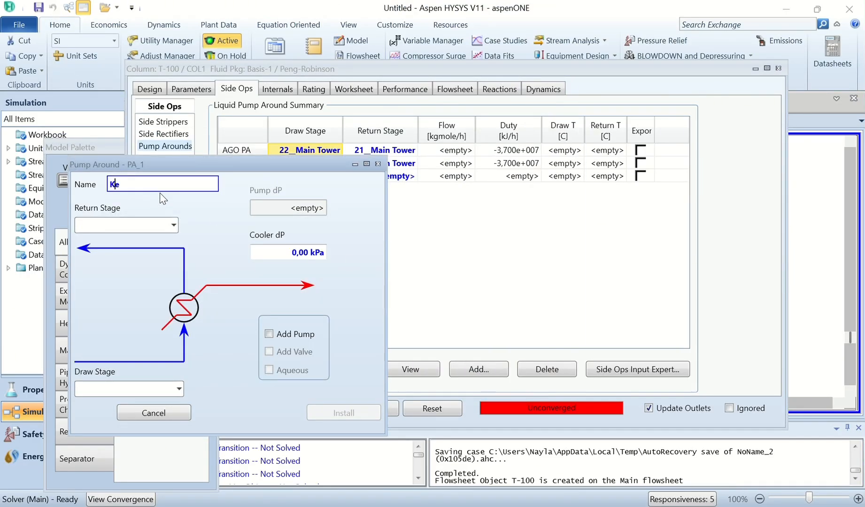
type("rosene PA")
key("Return")
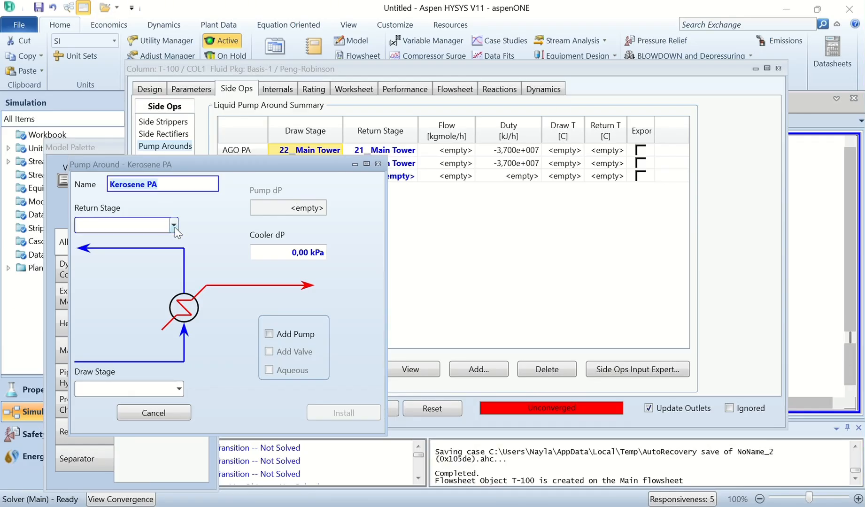
- Set the Kerosene PA return stage to 9 and its draw stage to 8 of the main tower, and install it
left_click(174, 226)
left_click(125, 366)
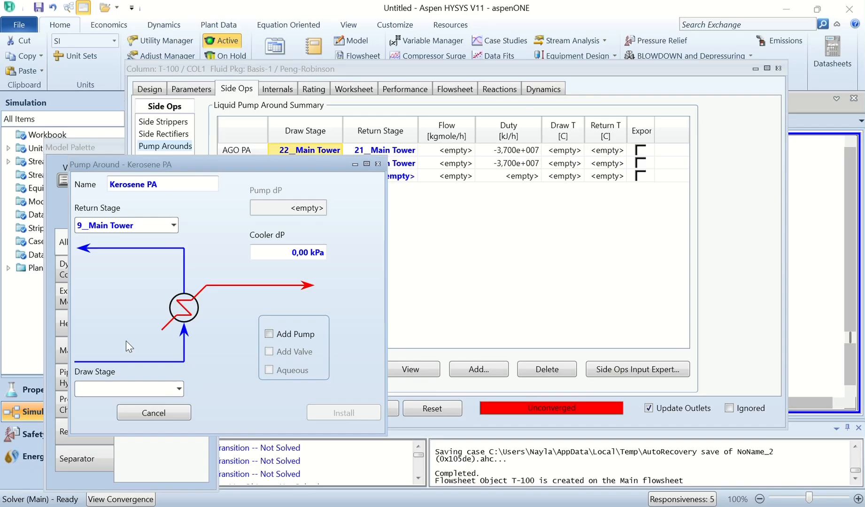
left_click(179, 390)
scroll(136, 362, "down", 1)
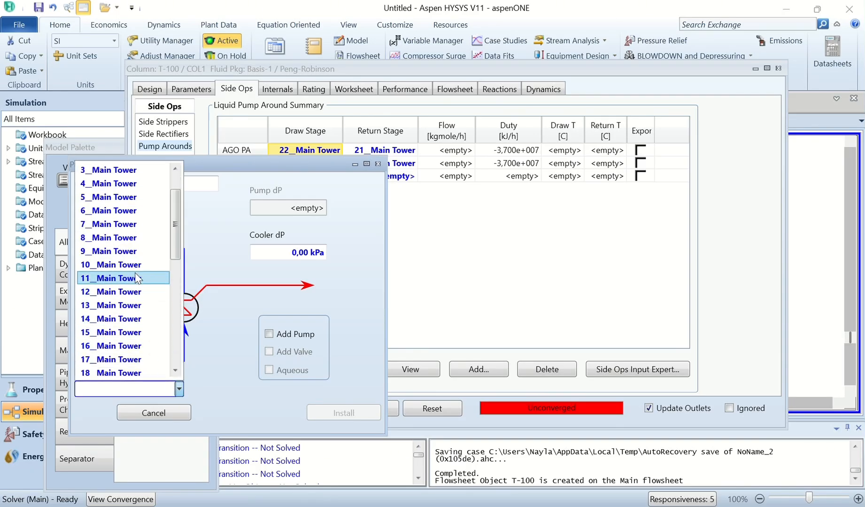
left_click(136, 238)
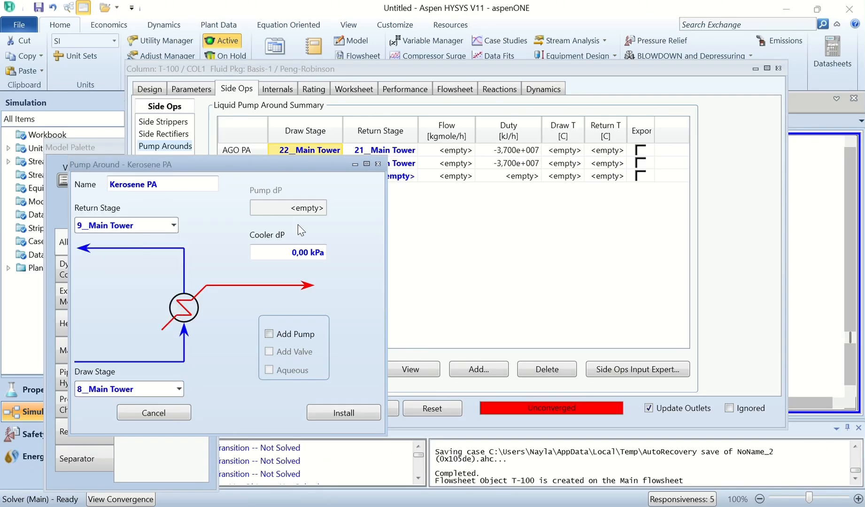
left_click(343, 413)
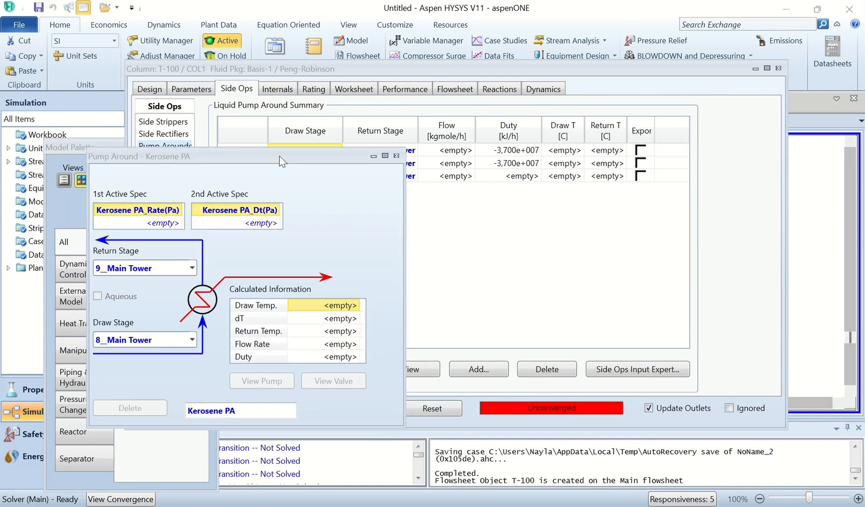
- Set the Kerosene PA flow rate spec to 330 m3/h on a Std Ideal Vol flow basis and close the spec
double_click(204, 191)
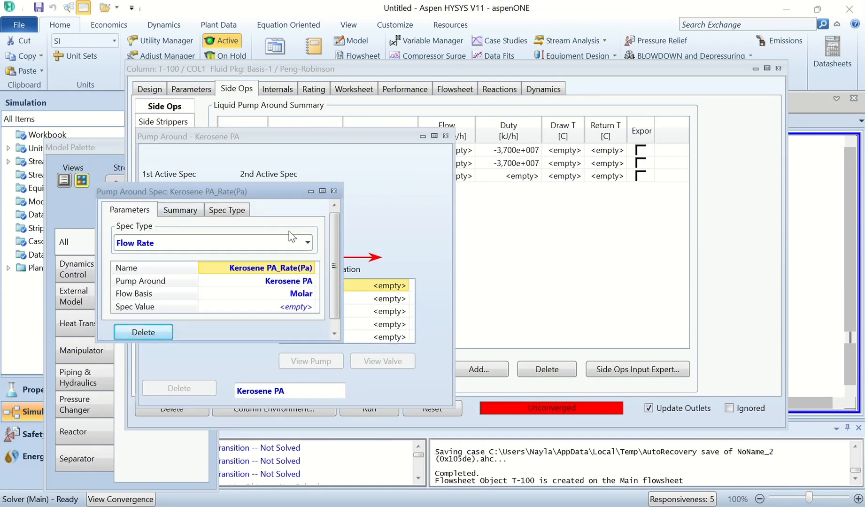
left_click(300, 294)
left_click(310, 293)
left_click(236, 338)
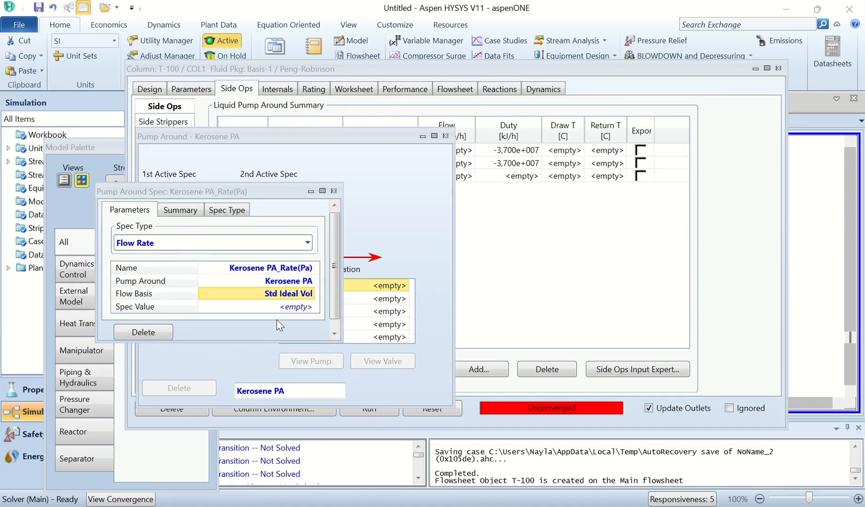
left_click(294, 307)
type("230")
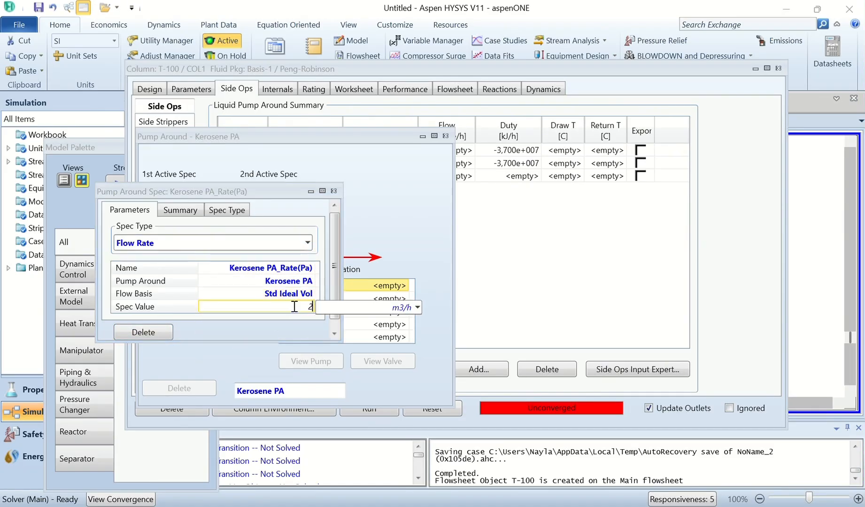
key("Return")
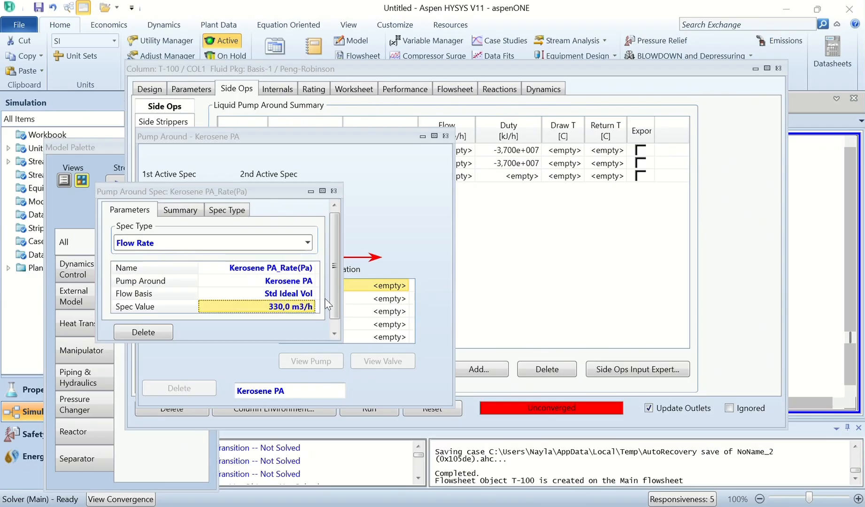
left_click(334, 191)
- Change the Kerosene PA's second active spec to Duty with a value of -4.5e7 kJ/h and close the pump around
double_click(290, 190)
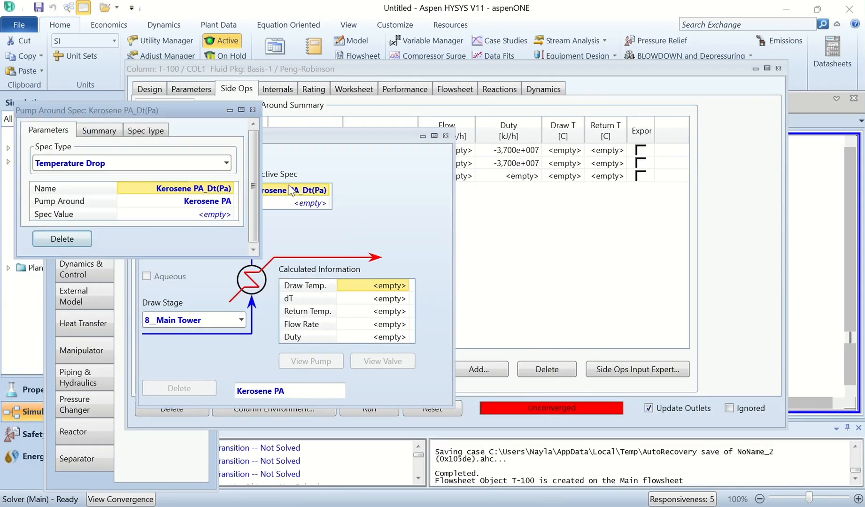
left_click_drag(211, 111, 393, 126)
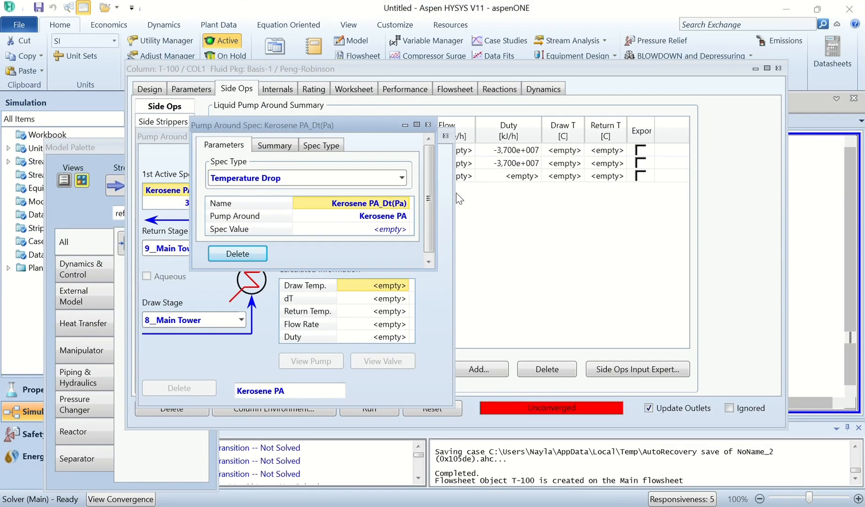
left_click(402, 179)
left_click(329, 238)
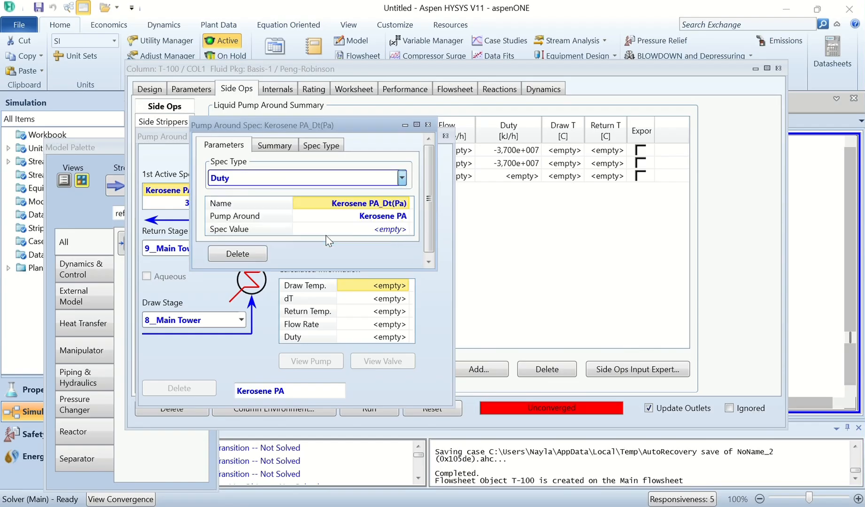
left_click(386, 231)
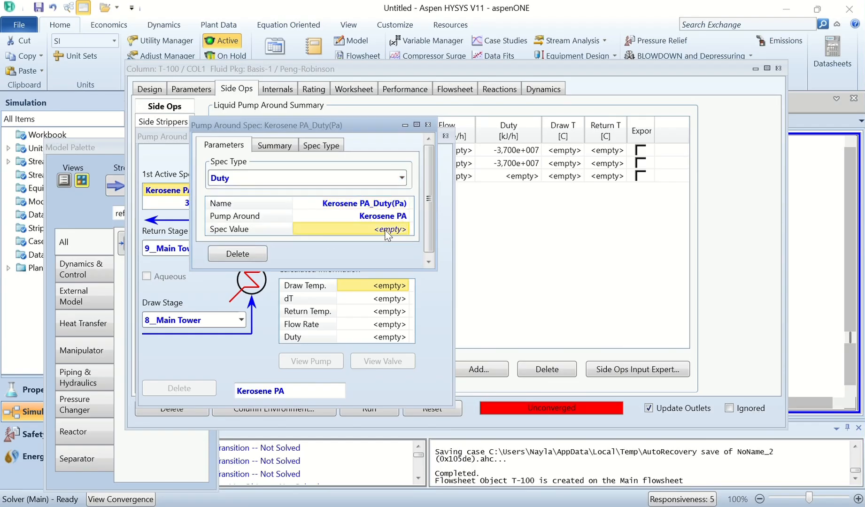
type("-3")
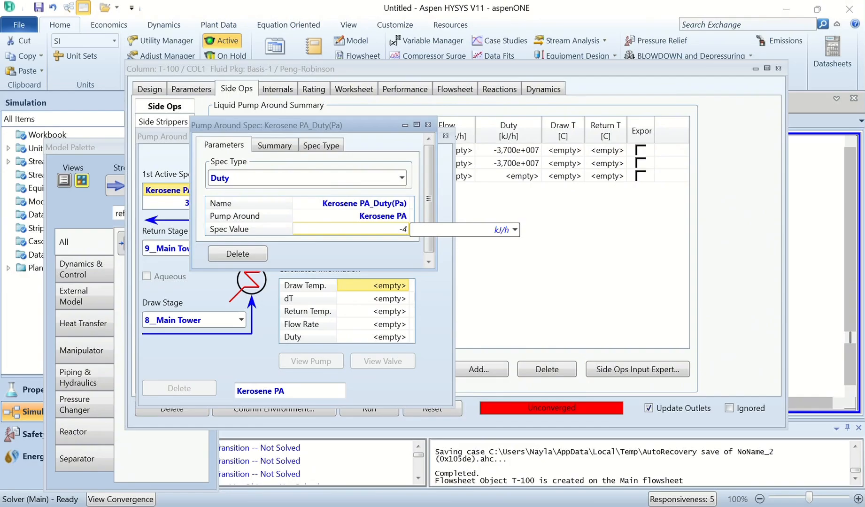
type(".5e7")
key("Return")
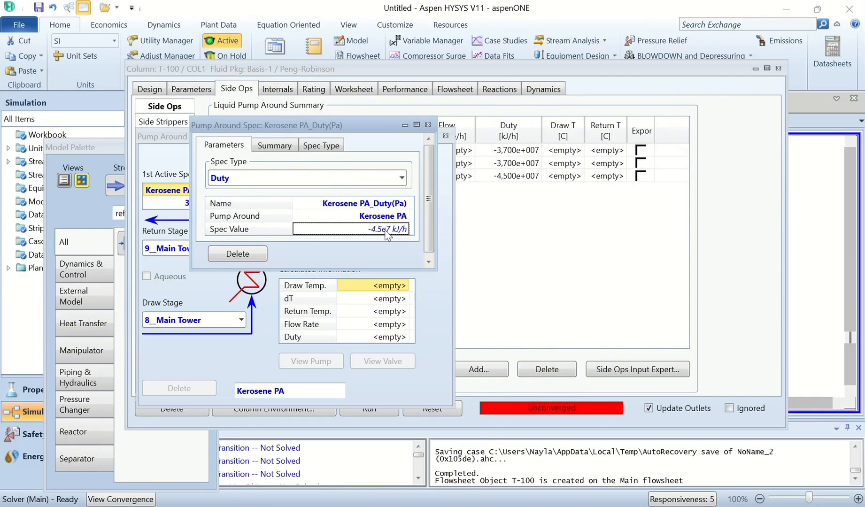
left_click(428, 125)
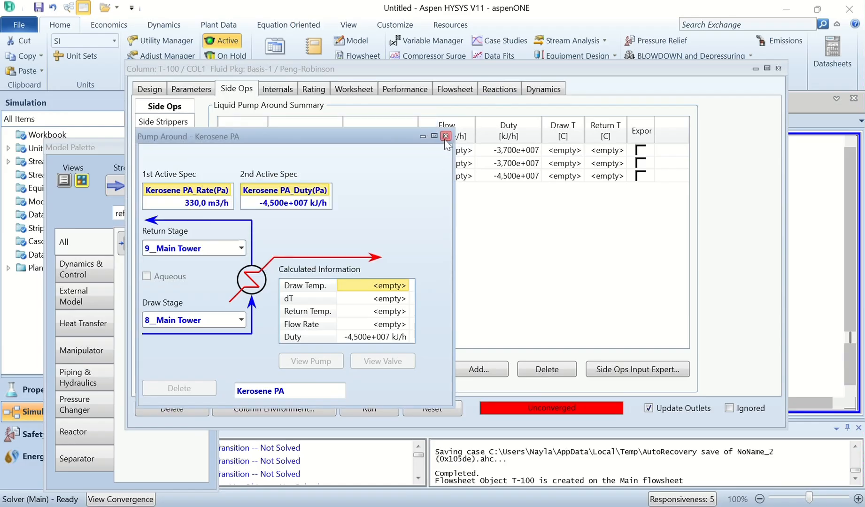
left_click(445, 136)
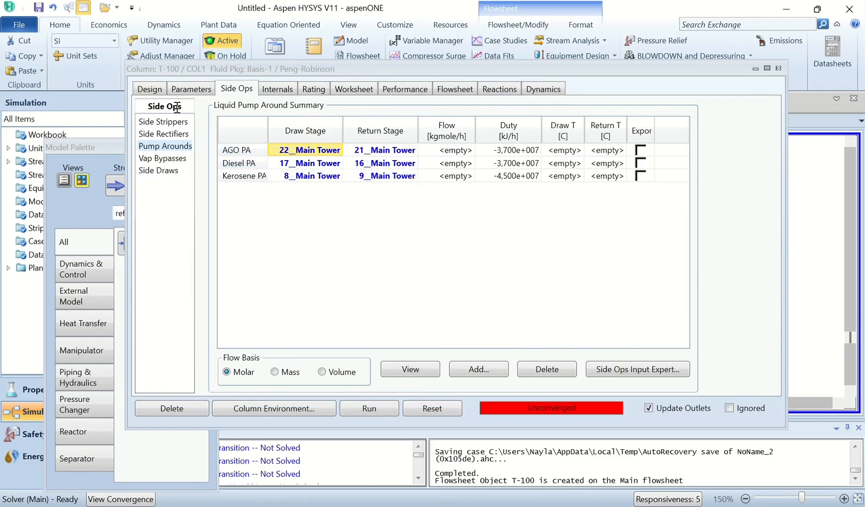
- In the column's specs summary, deactivate the Reflux Ratio spec and set the Distillate Rate to 104.3 kgmole/h
left_click(155, 96)
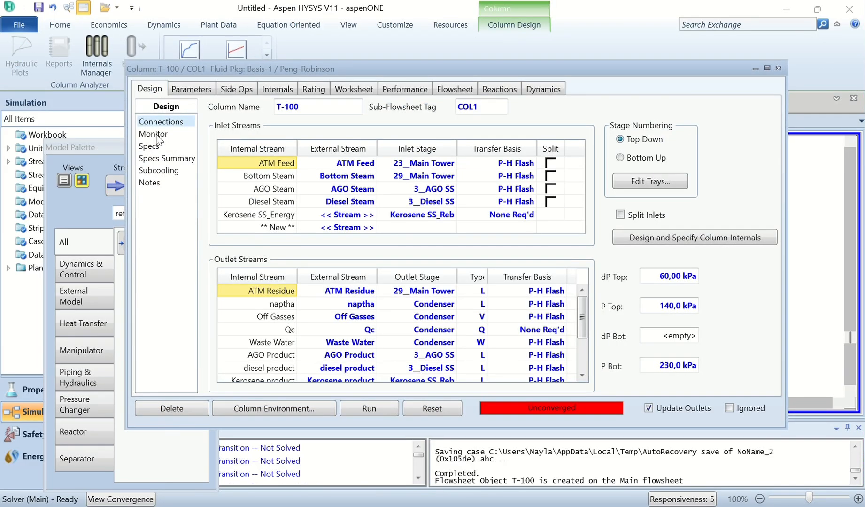
left_click(155, 134)
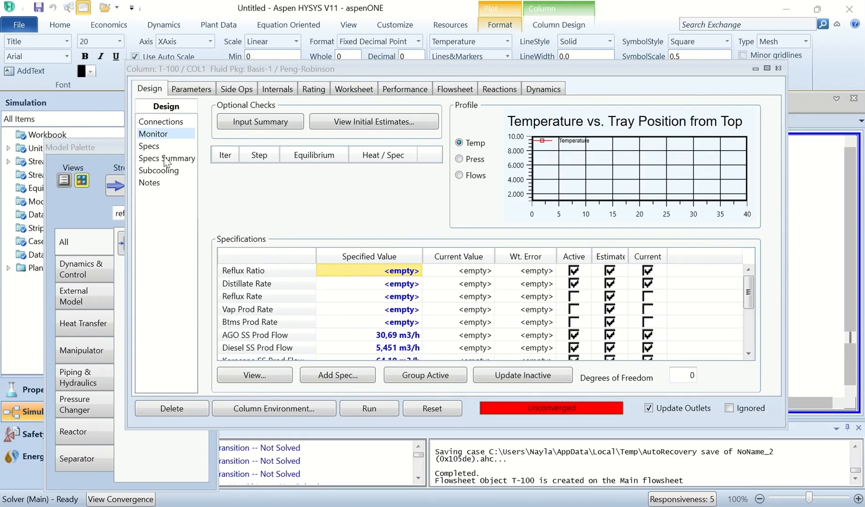
left_click(196, 158)
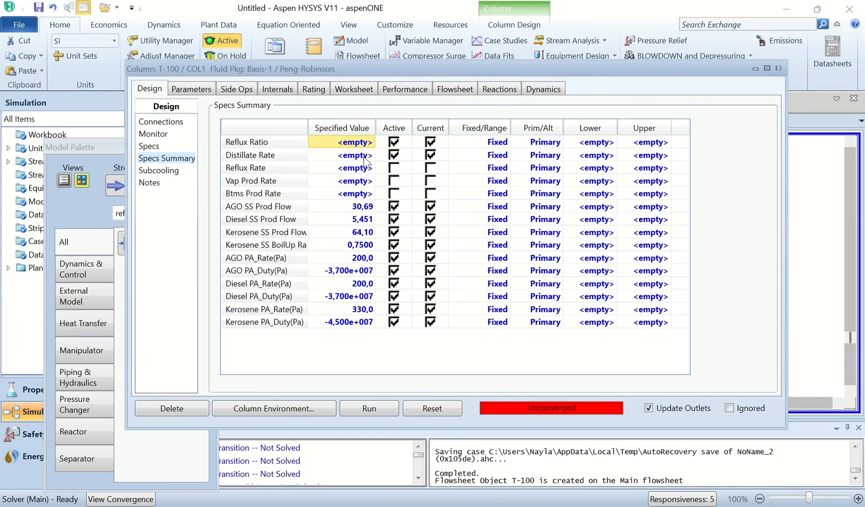
left_click(394, 141)
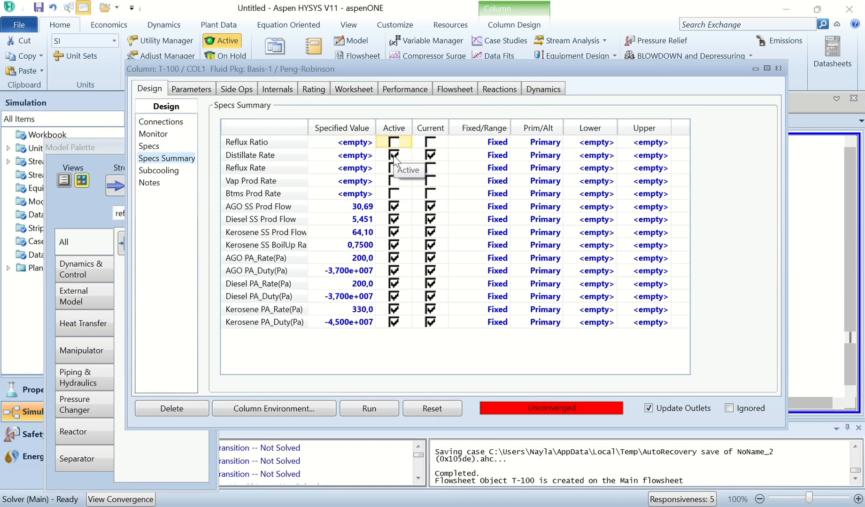
left_click(360, 155)
type("104.")
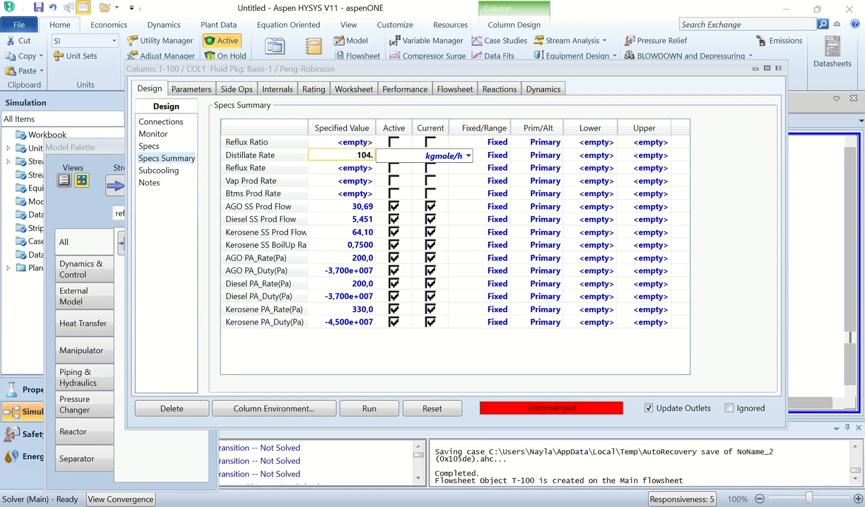
type("3")
key("Return")
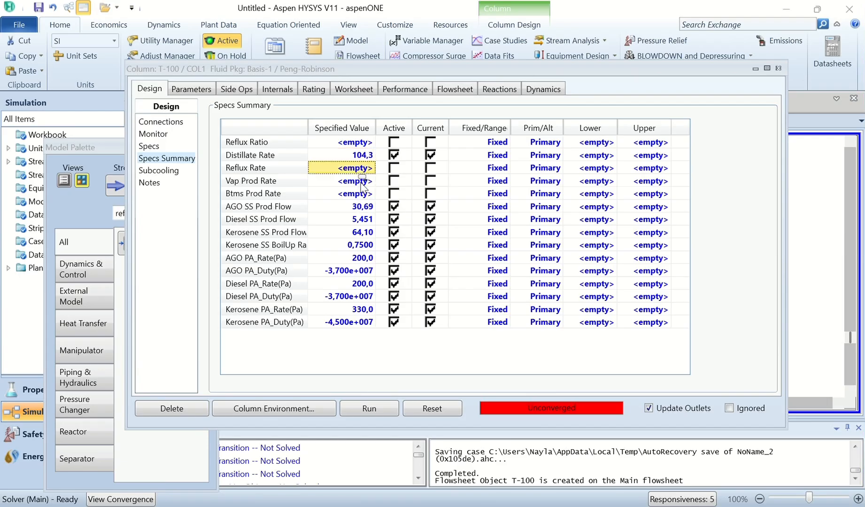
- Set the Vap Prod Rate spec to 0 and make it active so the column solves
left_click(367, 184)
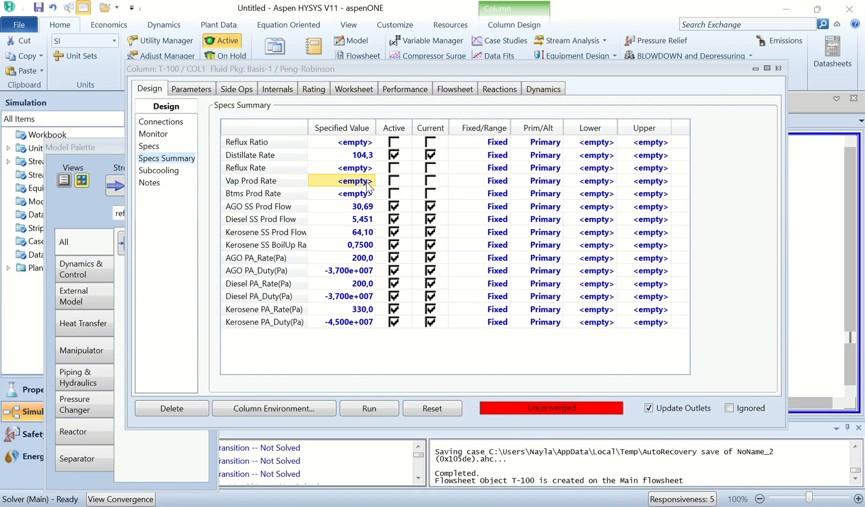
type("0")
key("Return")
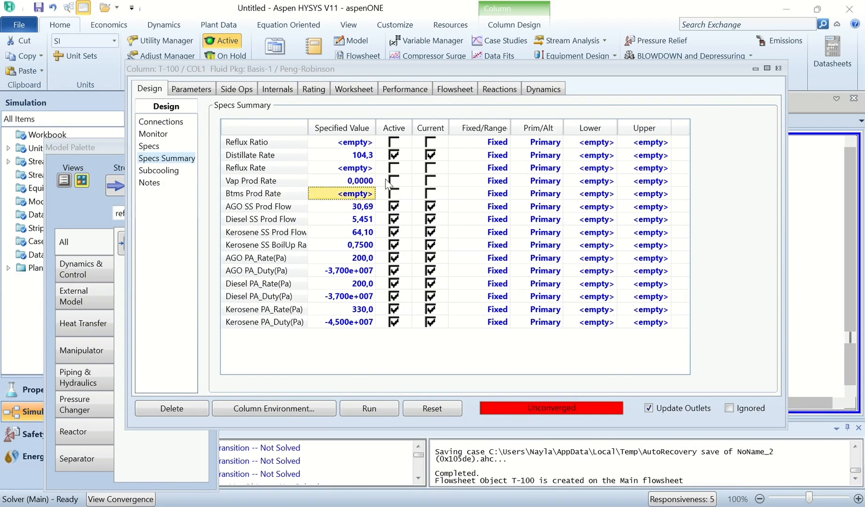
left_click(394, 182)
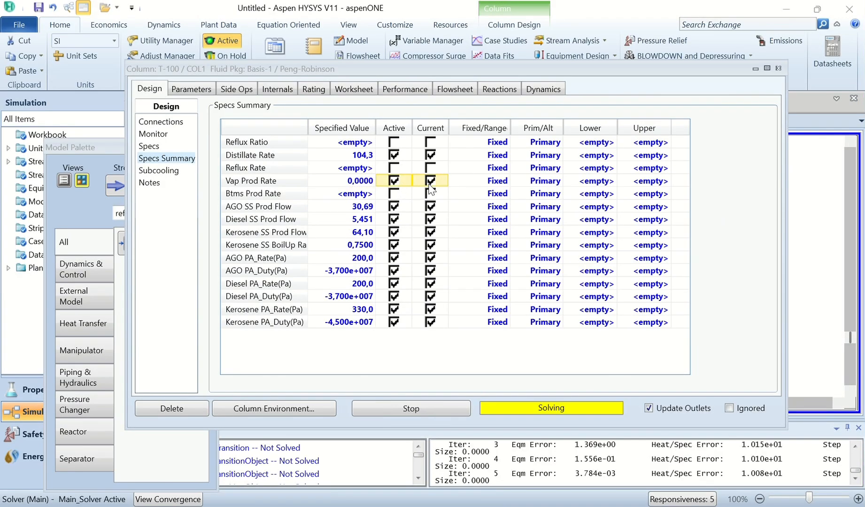
left_click(430, 187)
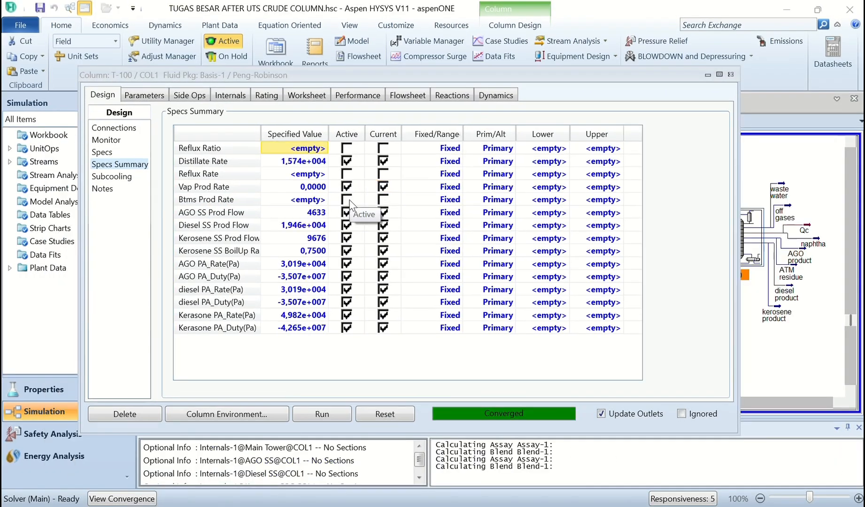
- Examine column T-100's monitor profile and specifications and its inlet and outlet stream connections in the finished crude column case
left_click(115, 139)
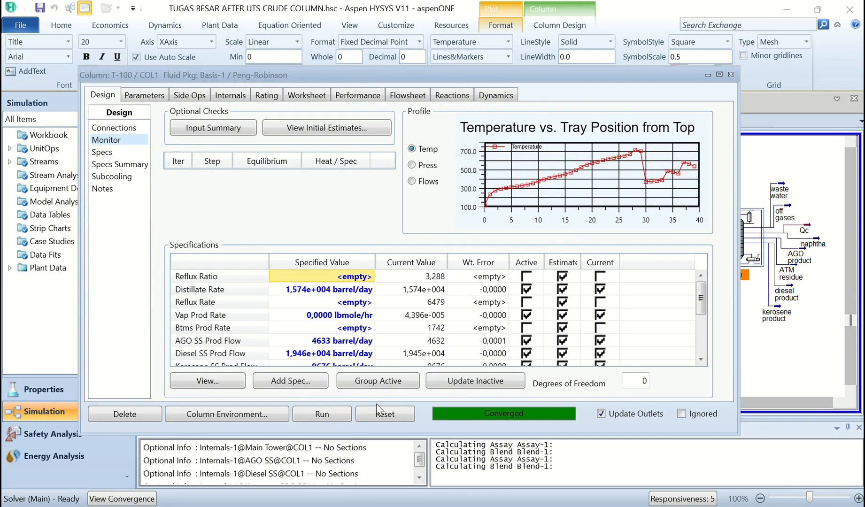
mouse_move(700, 298)
left_mouse_down()
mouse_move(698, 336)
mouse_move(701, 294)
left_mouse_up()
left_click(731, 74)
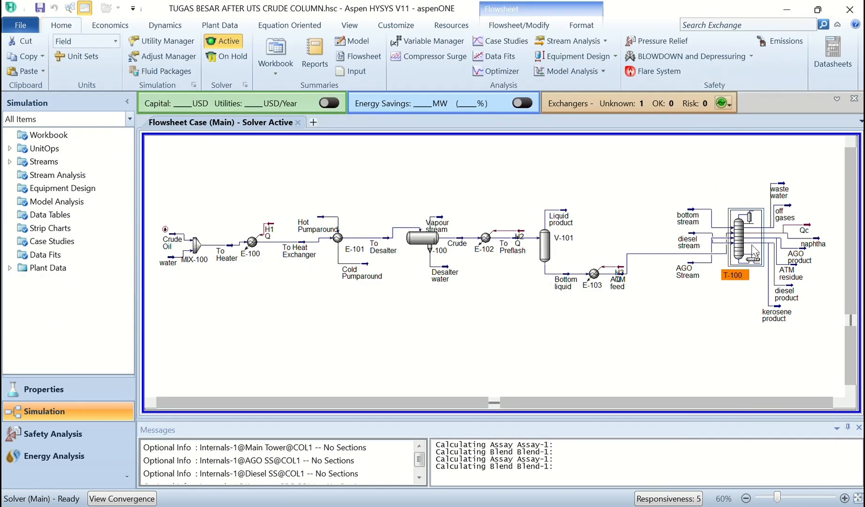
left_click_drag(494, 402, 601, 418)
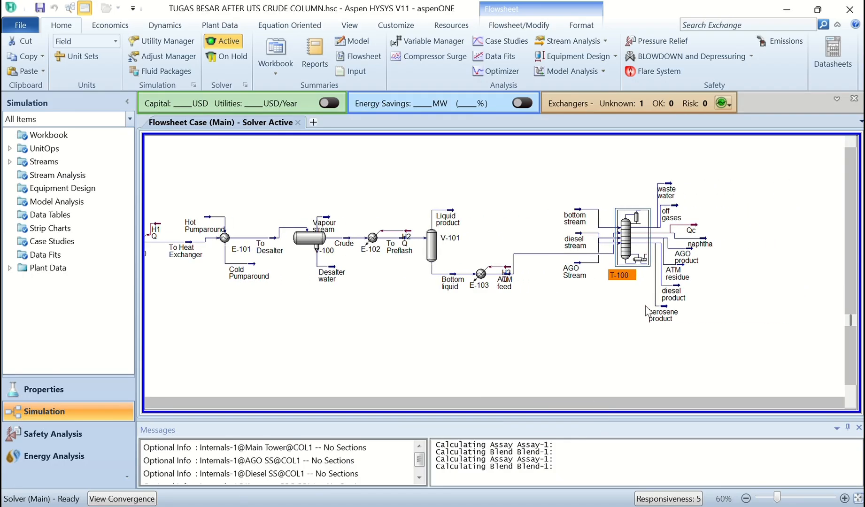
double_click(626, 245)
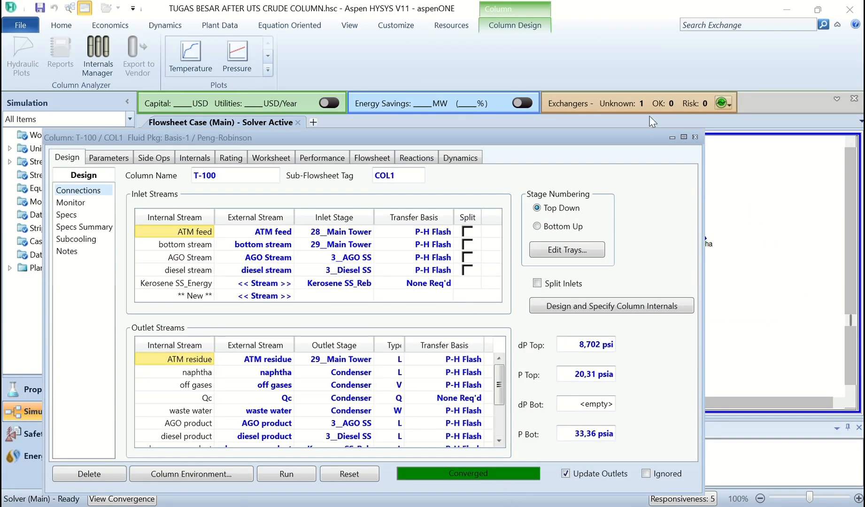
left_click(665, 123)
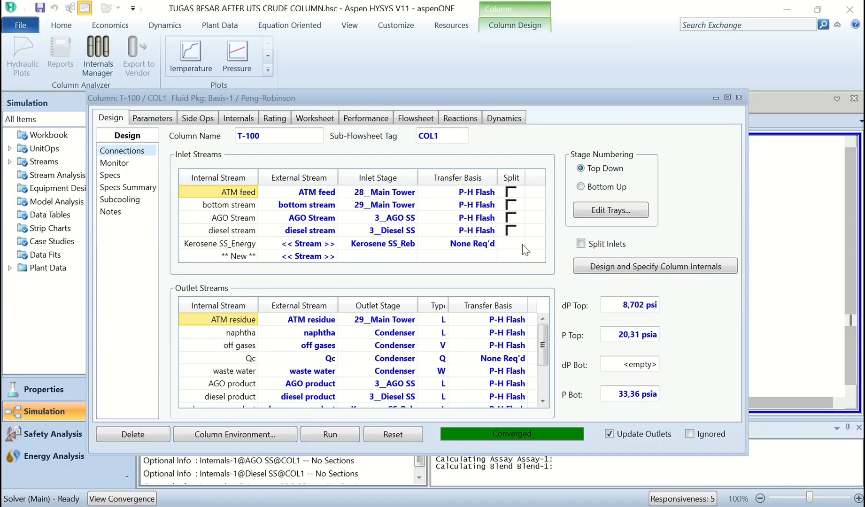
left_click_drag(543, 350, 542, 388)
left_click(738, 98)
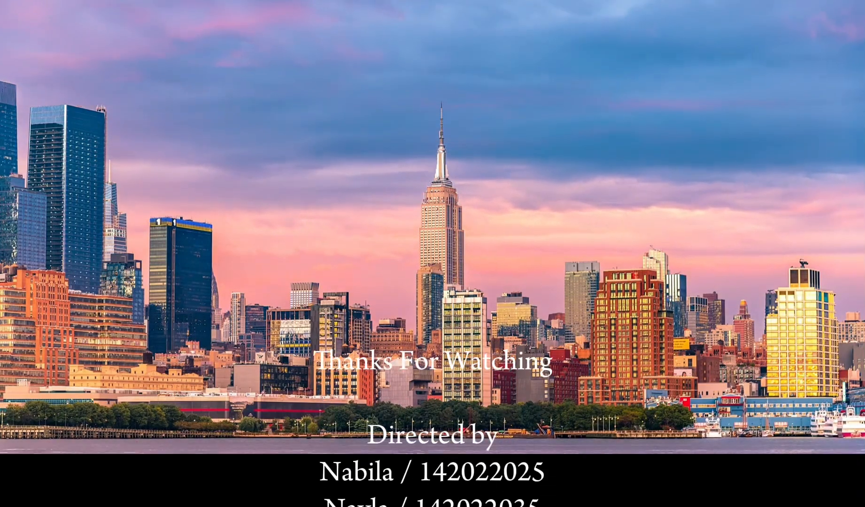